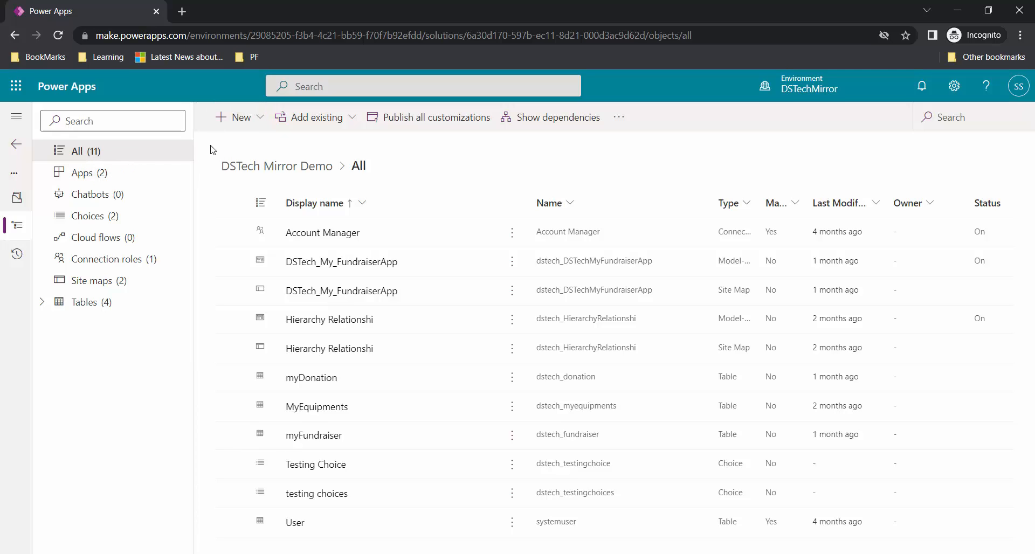
- Create a 3-column overview dashboard in the DSTech Mirror Demo solution and dismiss the creation notice on the solution page
{"action": "left_click", "coordinate": [242, 126]}
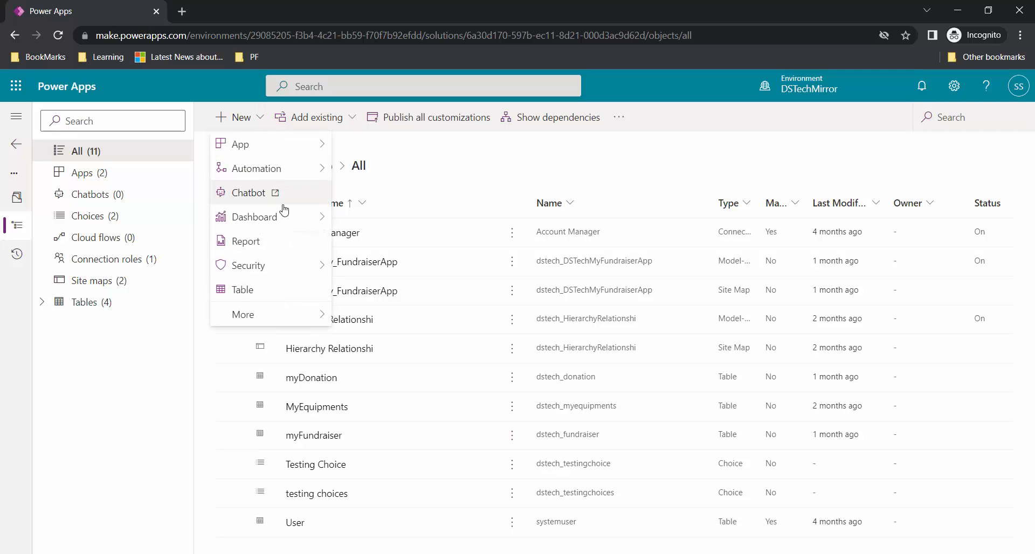
{"action": "mouse_move", "coordinate": [284, 215]}
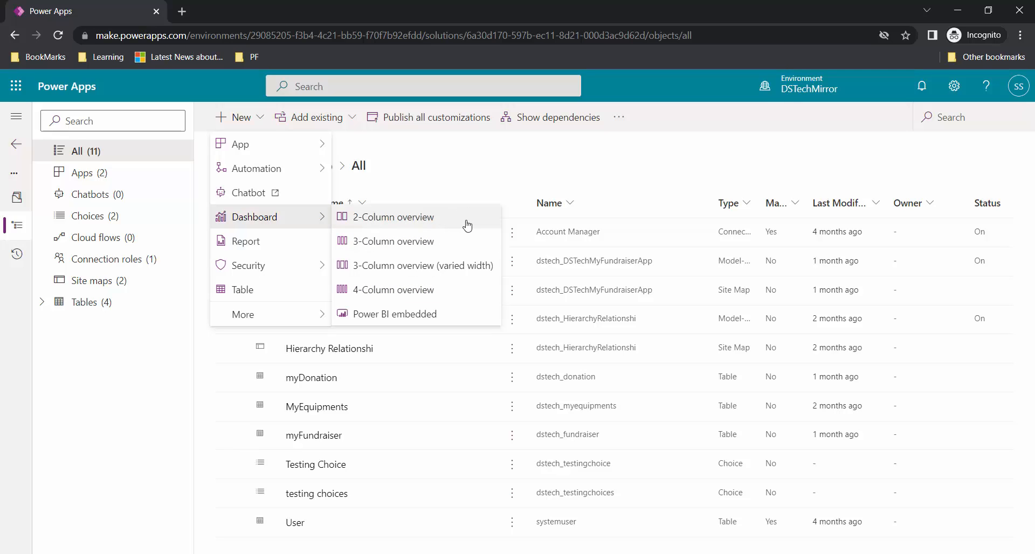
{"action": "left_click", "coordinate": [437, 242]}
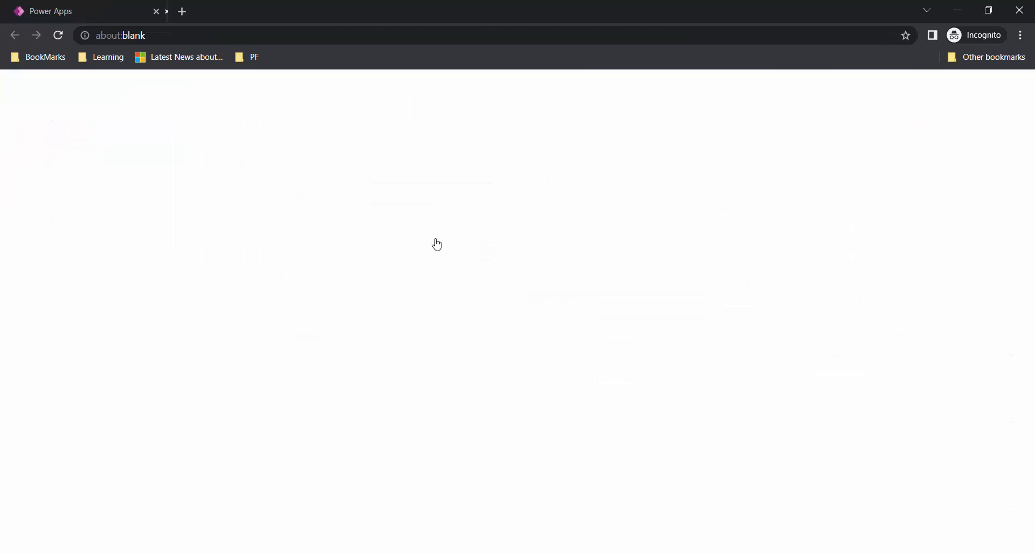
{"action": "left_click", "coordinate": [73, 13]}
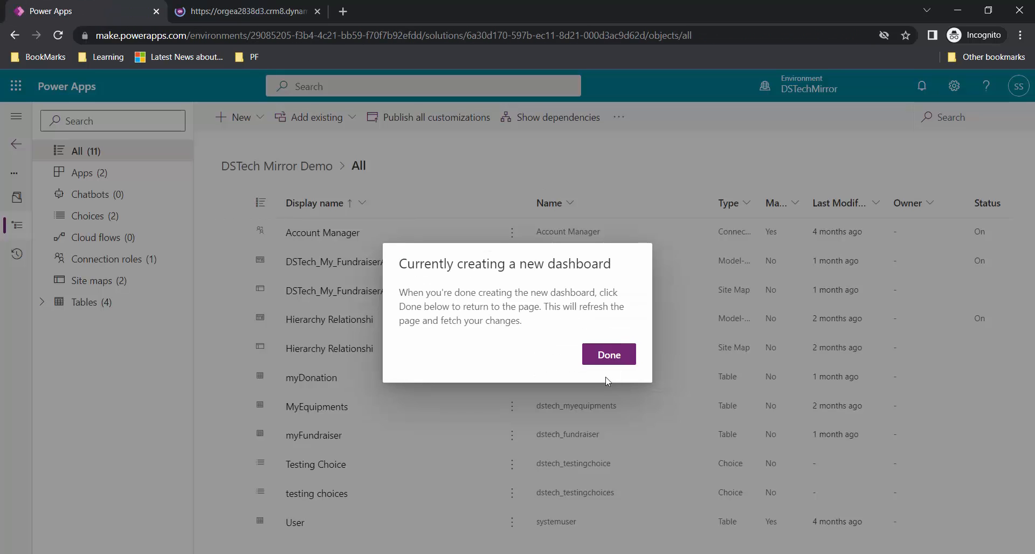
{"action": "left_click", "coordinate": [608, 353]}
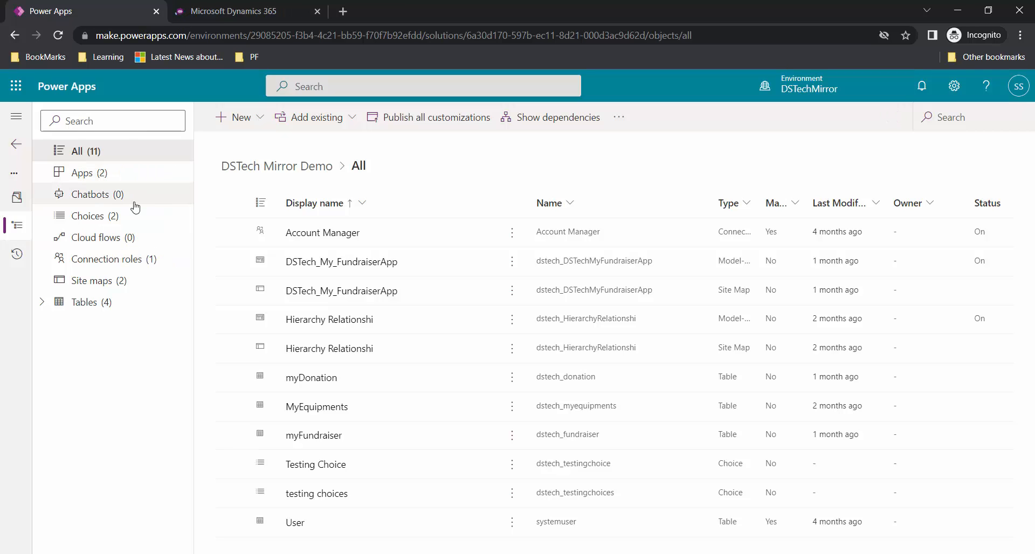
- Start a 2-column overview dashboard in the same solution and look over its section layout
{"action": "left_click", "coordinate": [256, 114]}
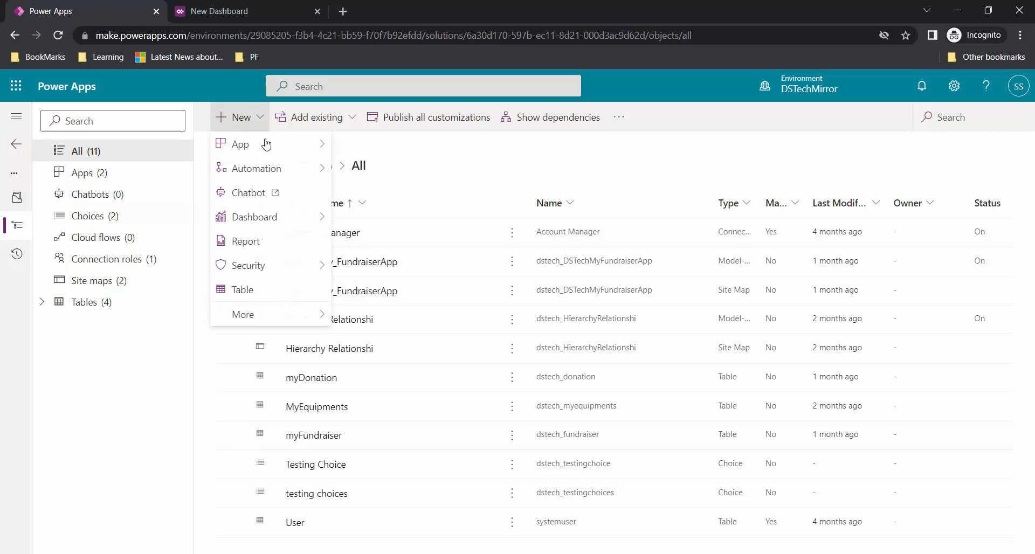
{"action": "mouse_move", "coordinate": [293, 220]}
{"action": "left_click", "coordinate": [431, 217]}
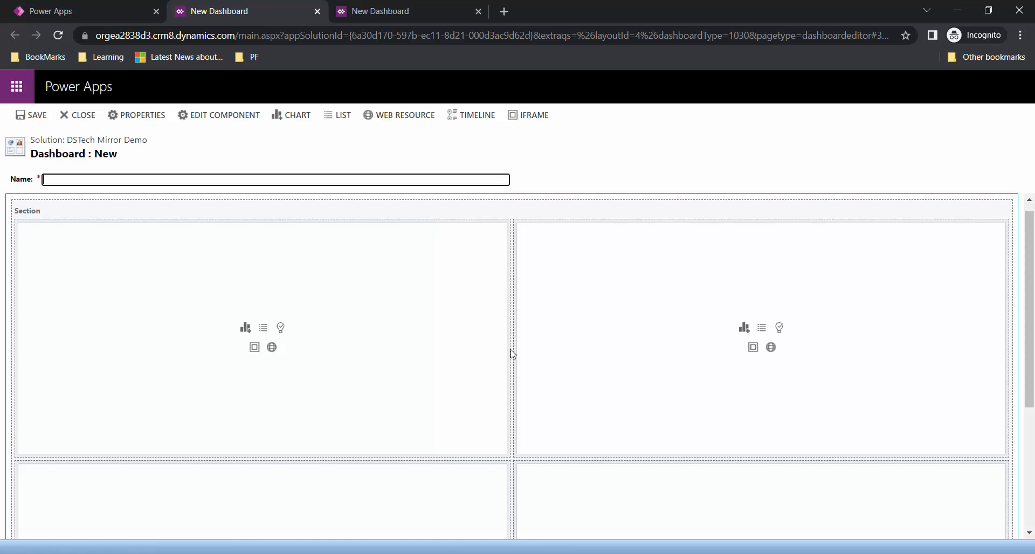
{"action": "scroll", "coordinate": [346, 288], "scroll_direction": "down", "scroll_amount": 3}
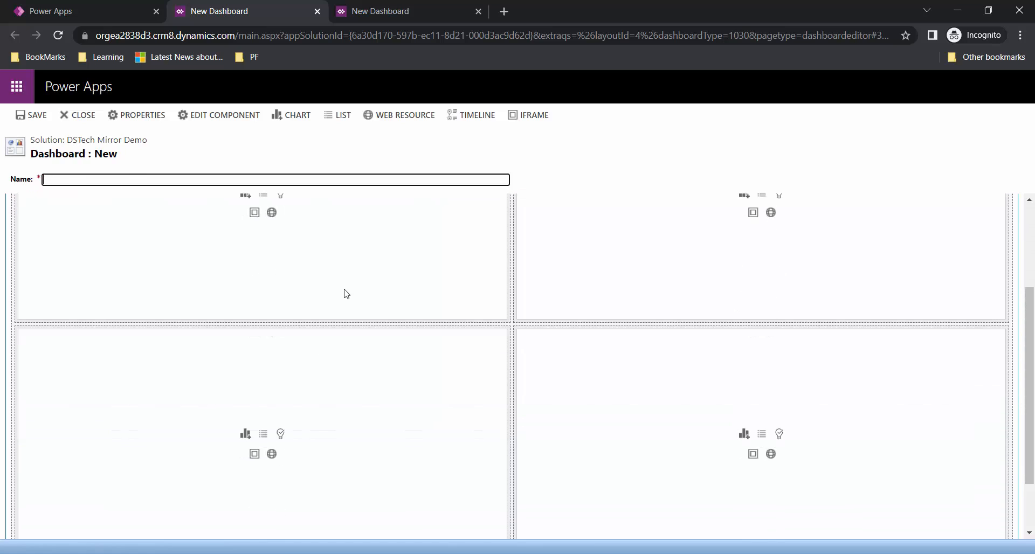
{"action": "scroll", "coordinate": [341, 297], "scroll_direction": "up", "scroll_amount": 3}
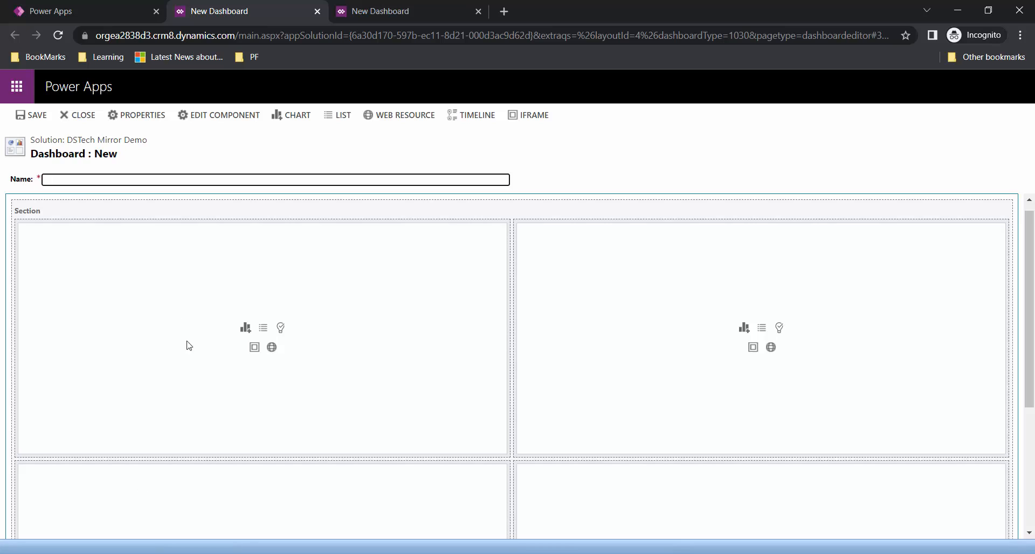
{"action": "scroll", "coordinate": [204, 396], "scroll_direction": "down", "scroll_amount": 3}
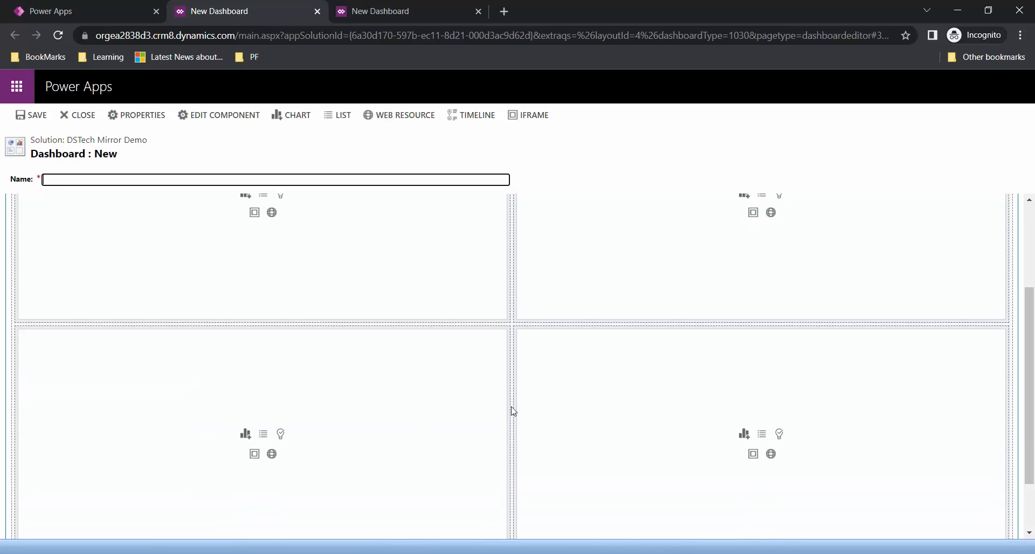
- Compare the 3-column dashboard's layout, discard the unsaved 2-column dashboard and dismiss its creation notice
{"action": "left_click", "coordinate": [403, 9]}
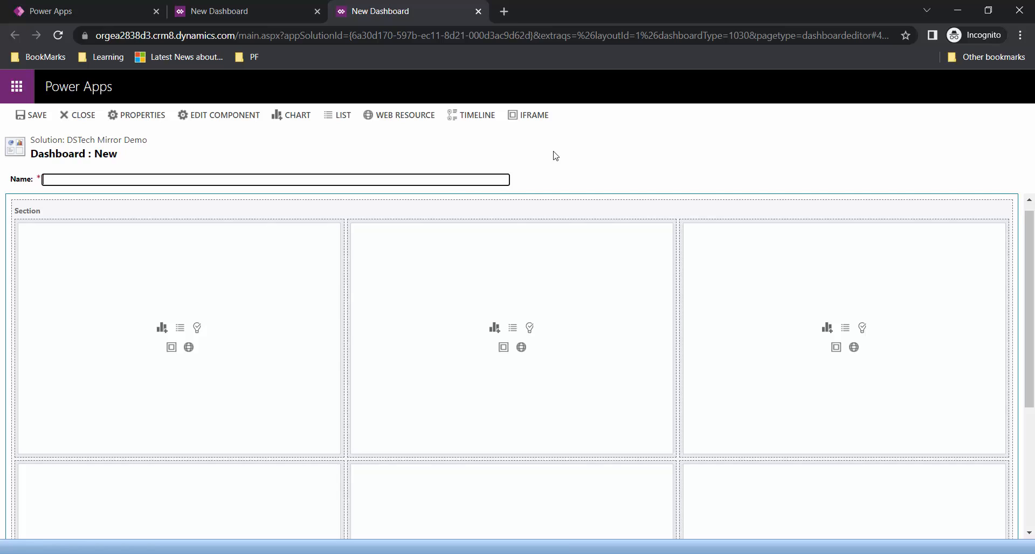
{"action": "scroll", "coordinate": [561, 233], "scroll_direction": "down", "scroll_amount": 3}
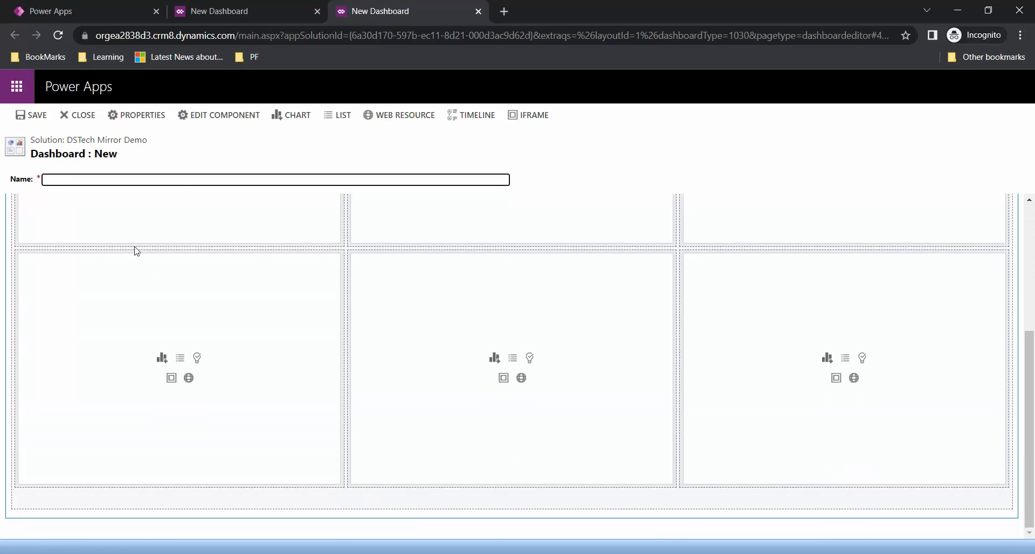
{"action": "scroll", "coordinate": [843, 440], "scroll_direction": "up", "scroll_amount": 2}
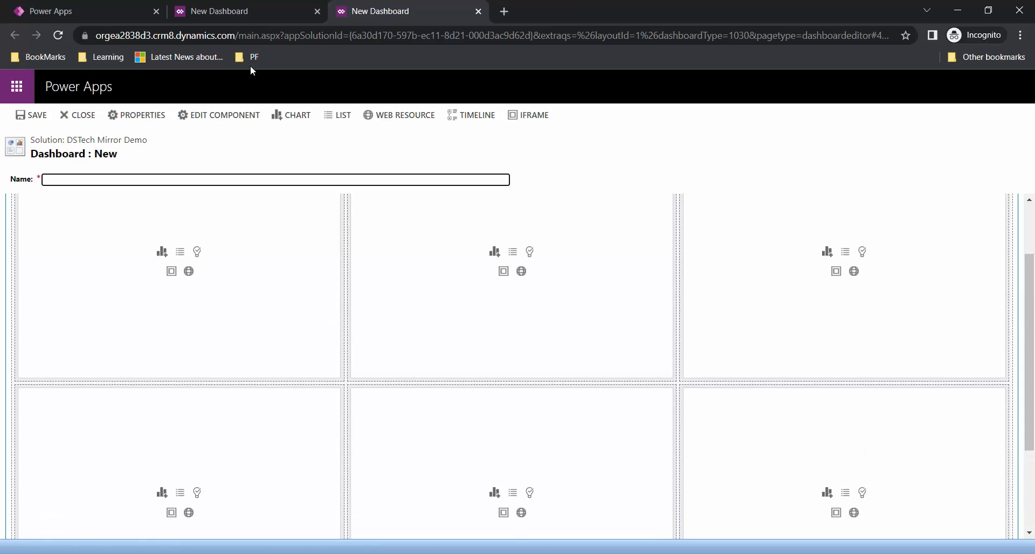
{"action": "left_click", "coordinate": [242, 6]}
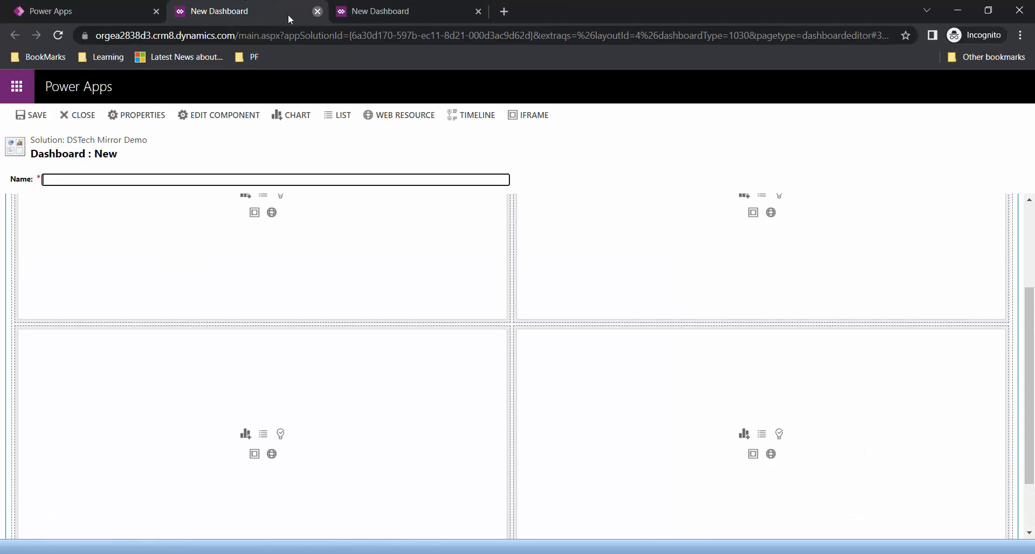
{"action": "left_click", "coordinate": [317, 11]}
{"action": "left_click", "coordinate": [83, 7]}
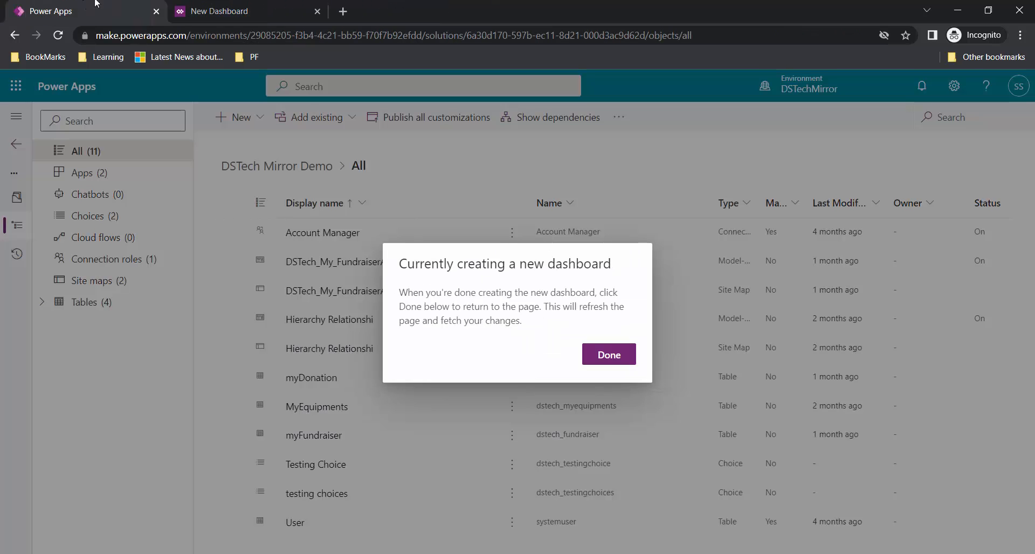
{"action": "left_click", "coordinate": [610, 355]}
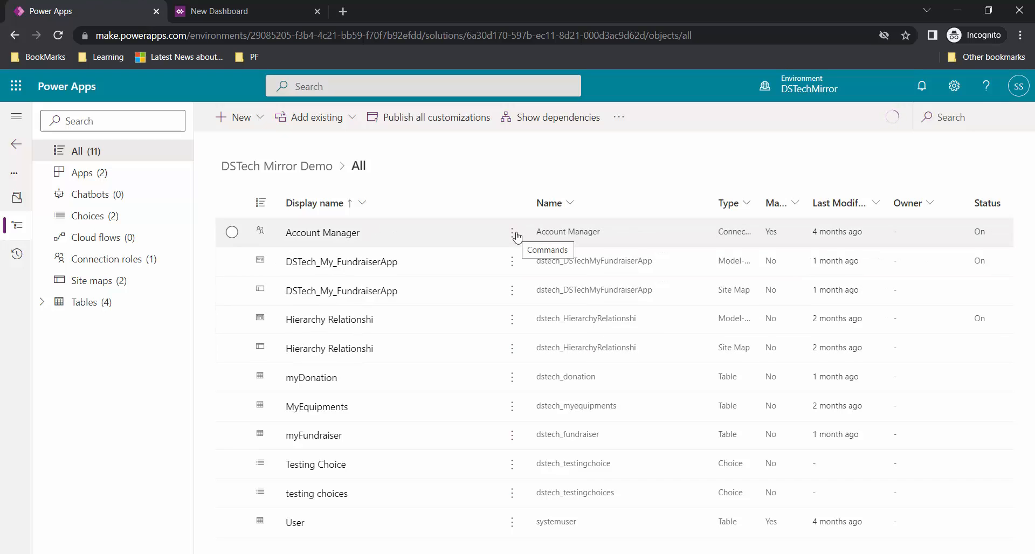
- Enter "Standard-3-Column Overview-" as the name of the new 3-column dashboard
{"action": "left_click", "coordinate": [249, 7]}
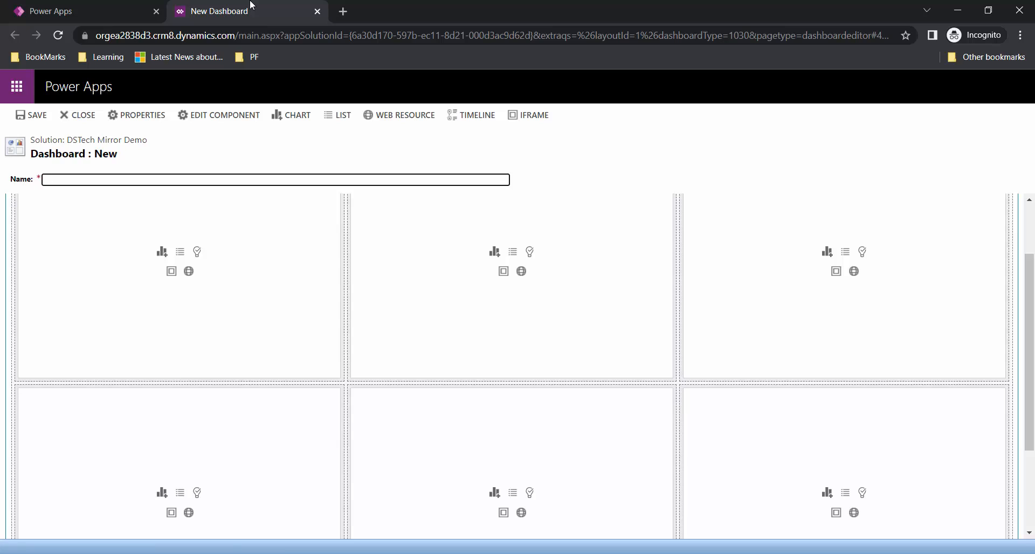
{"action": "scroll", "coordinate": [586, 203], "scroll_direction": "up", "scroll_amount": 3}
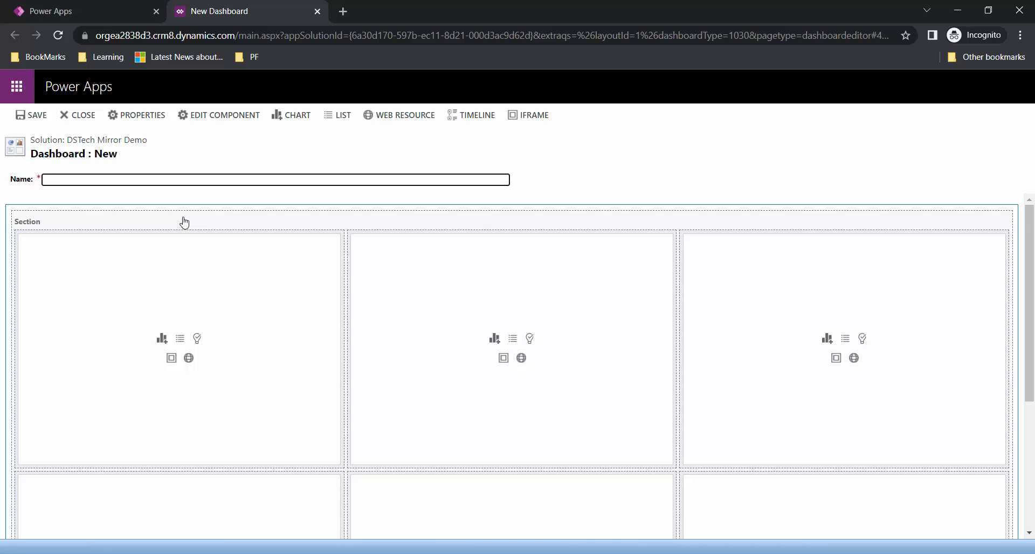
{"action": "type", "text": "Standard-3-Column Overview-"}
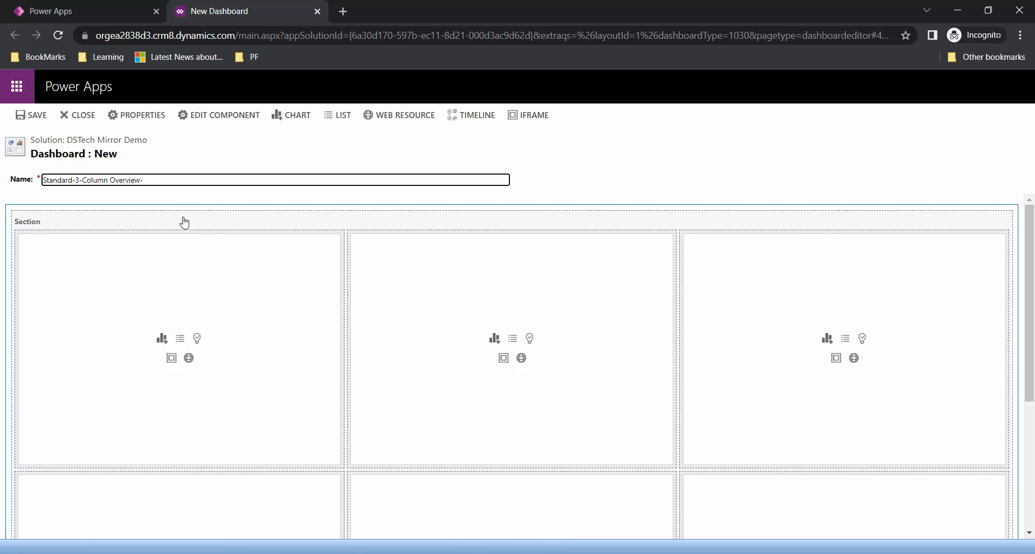
- Check the solution's tables and the components under myFundraiser
{"action": "left_click", "coordinate": [73, 4]}
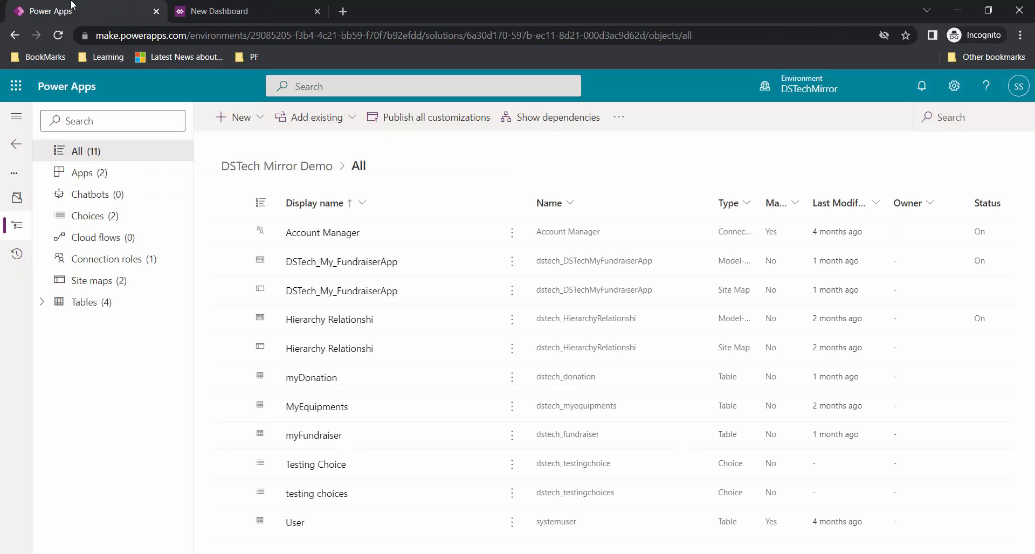
{"action": "left_click", "coordinate": [43, 303]}
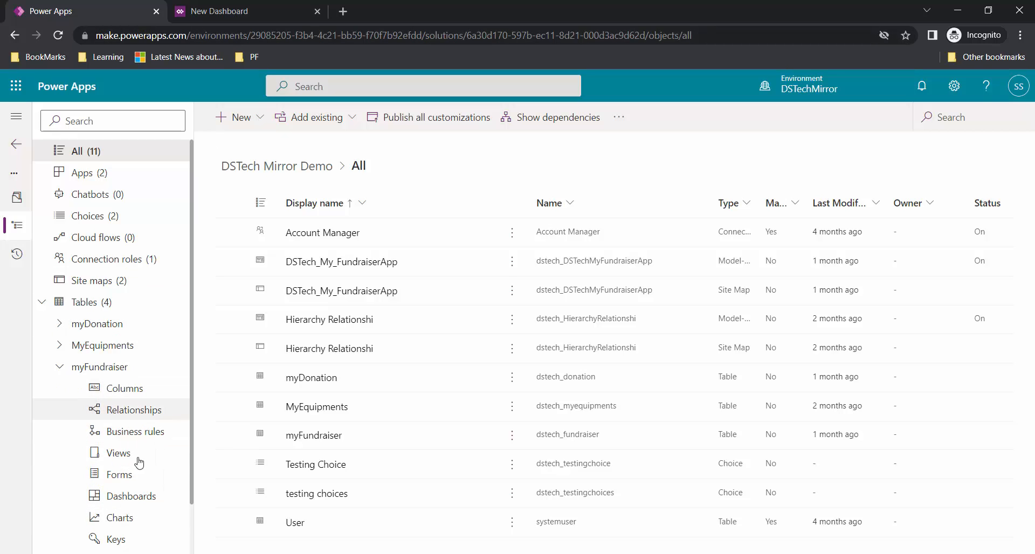
{"action": "scroll", "coordinate": [129, 462], "scroll_direction": "down", "scroll_amount": 1}
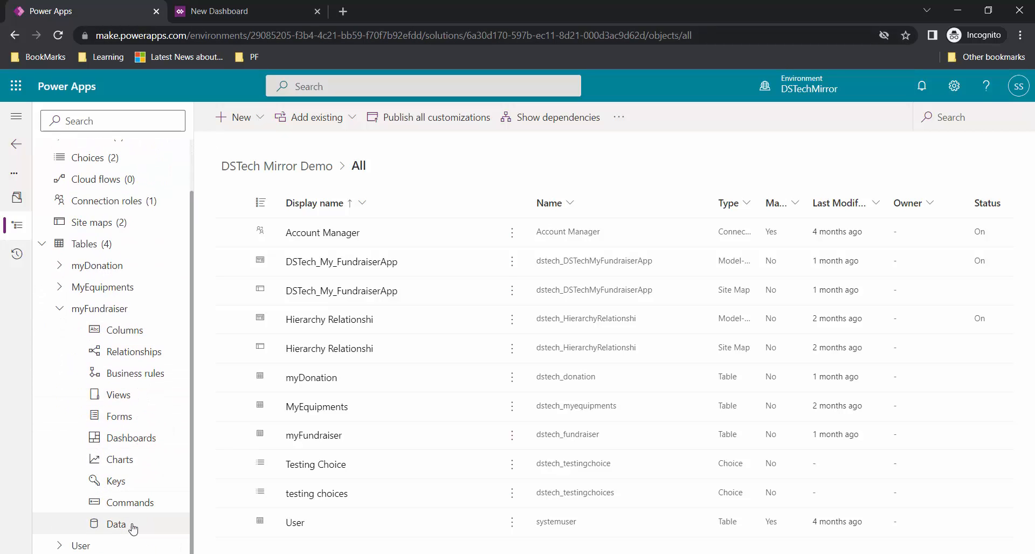
{"action": "left_click", "coordinate": [61, 308]}
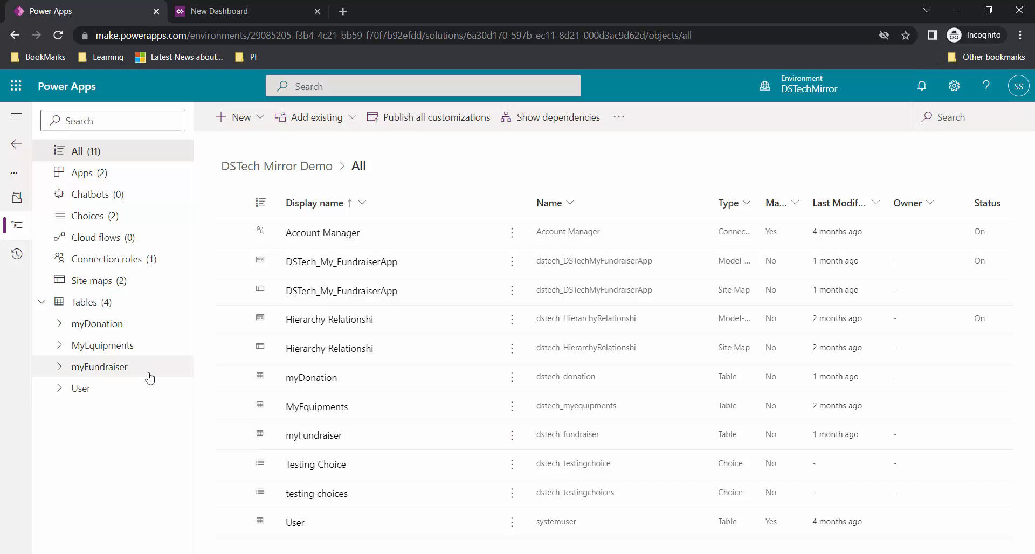
- Complete the dashboard name as "Standard-3-Column Overview-Myfundraiser" and look over the dashboard's sections
{"action": "left_click", "coordinate": [296, 5]}
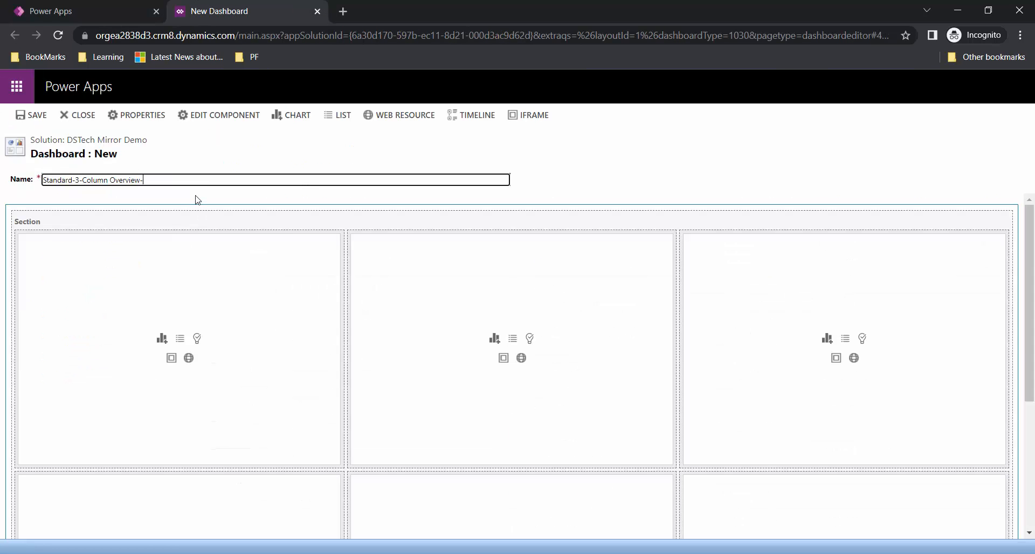
{"action": "type", "text": "Myfundraiser"}
{"action": "scroll", "coordinate": [201, 293], "scroll_direction": "down", "scroll_amount": 1}
{"action": "scroll", "coordinate": [201, 293], "scroll_direction": "up", "scroll_amount": 1}
{"action": "scroll", "coordinate": [285, 323], "scroll_direction": "down", "scroll_amount": 3}
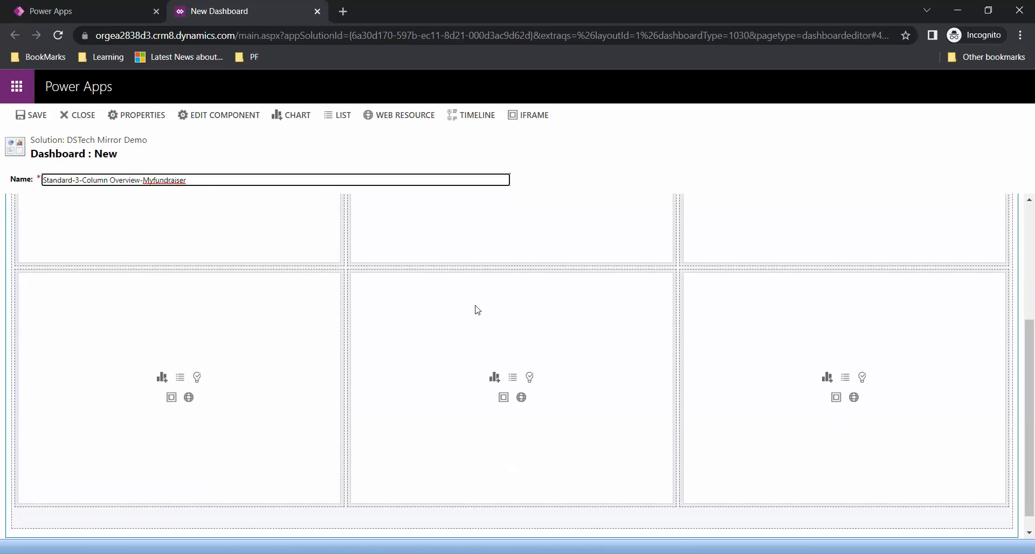
{"action": "scroll", "coordinate": [390, 395], "scroll_direction": "up", "scroll_amount": 2}
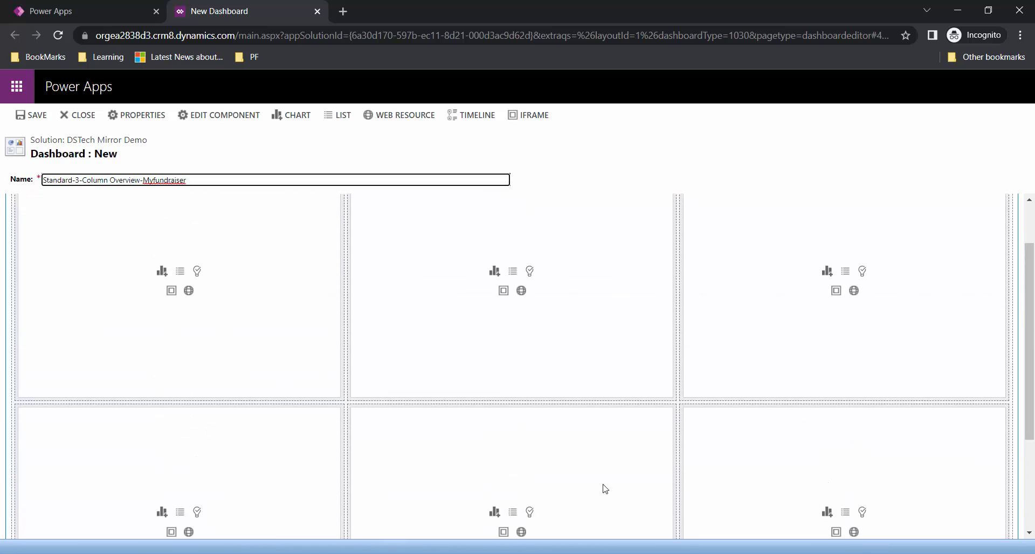
{"action": "scroll", "coordinate": [245, 448], "scroll_direction": "up", "scroll_amount": 1}
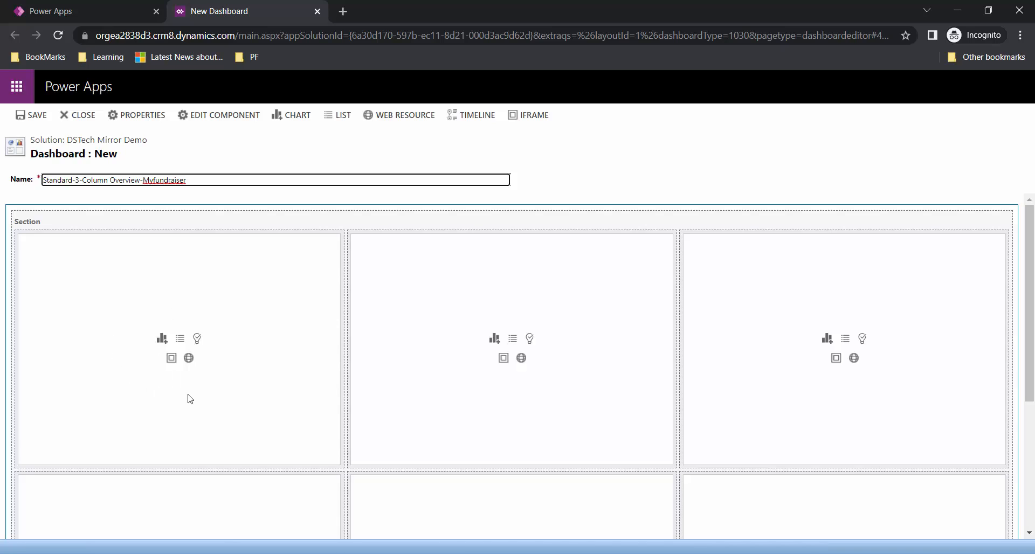
- Look at the chart and list component options for the first section, cancelling both without adding anything
{"action": "left_click", "coordinate": [162, 341]}
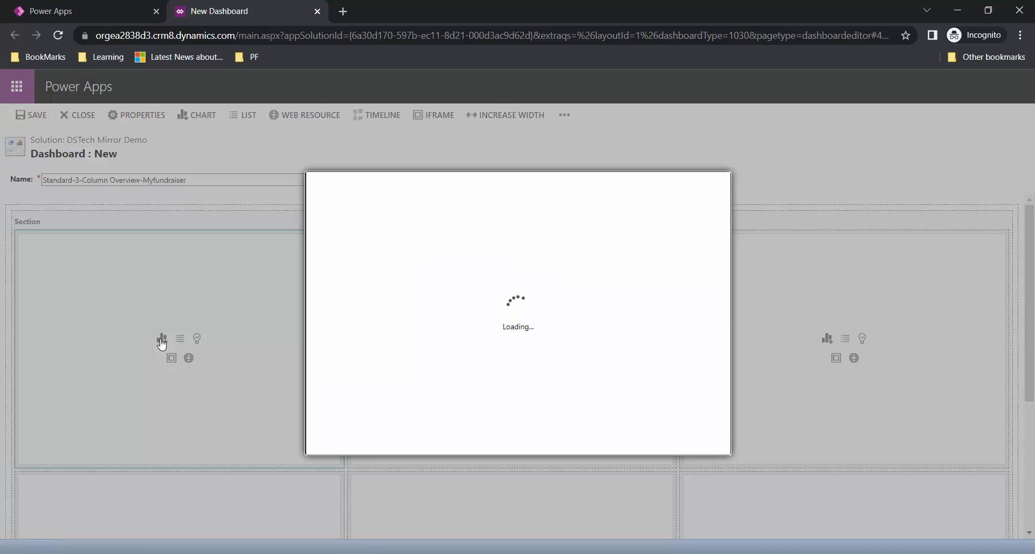
{"action": "mouse_move", "coordinate": [613, 342]}
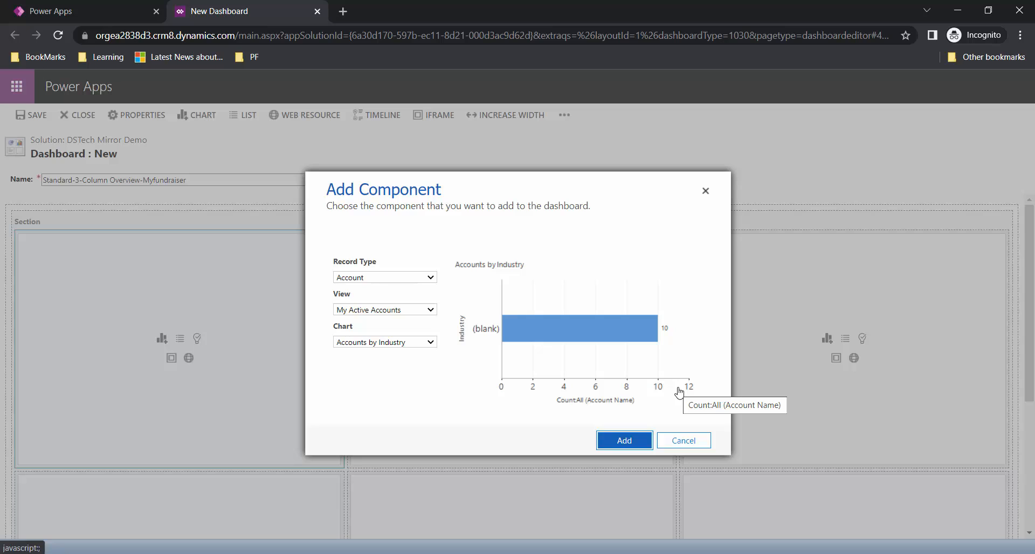
{"action": "left_click", "coordinate": [684, 442]}
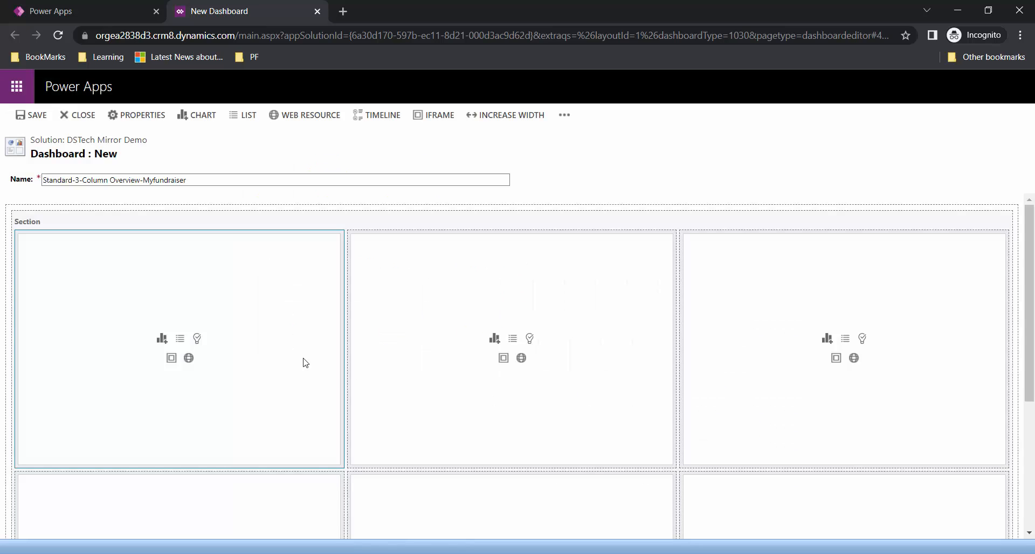
{"action": "left_click", "coordinate": [179, 340]}
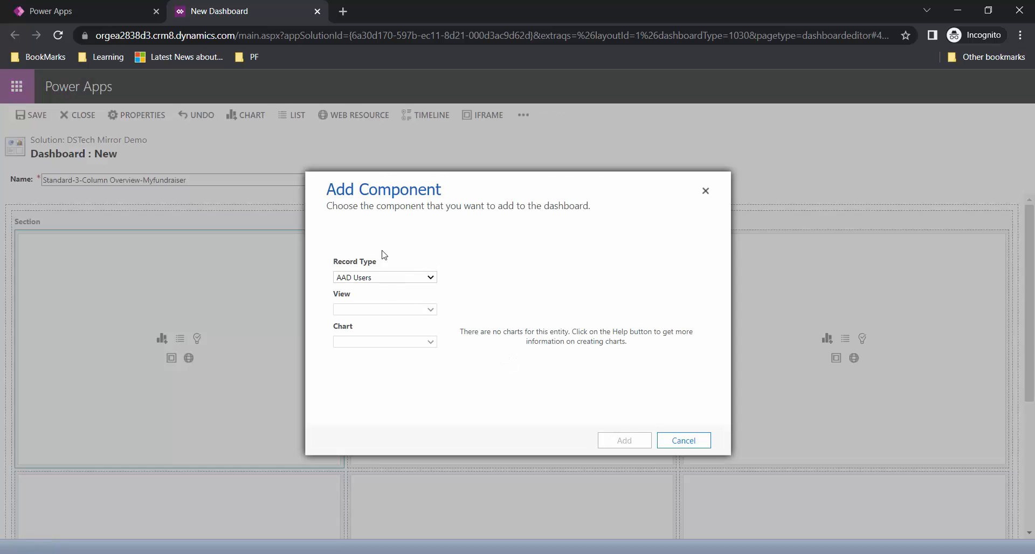
{"action": "left_click", "coordinate": [683, 440]}
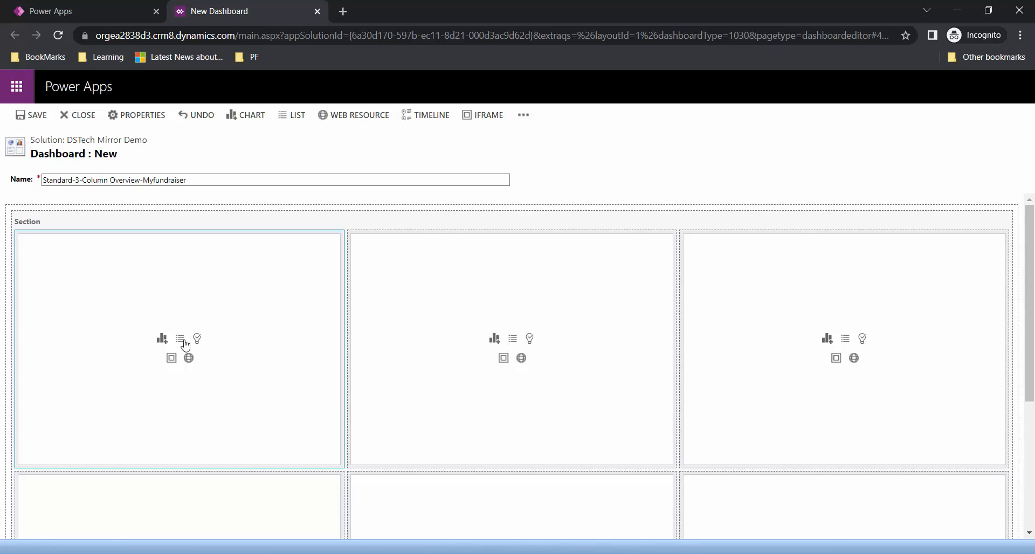
- Try the Assistant component in the first section of the dashboard and remove it
{"action": "left_click", "coordinate": [197, 339]}
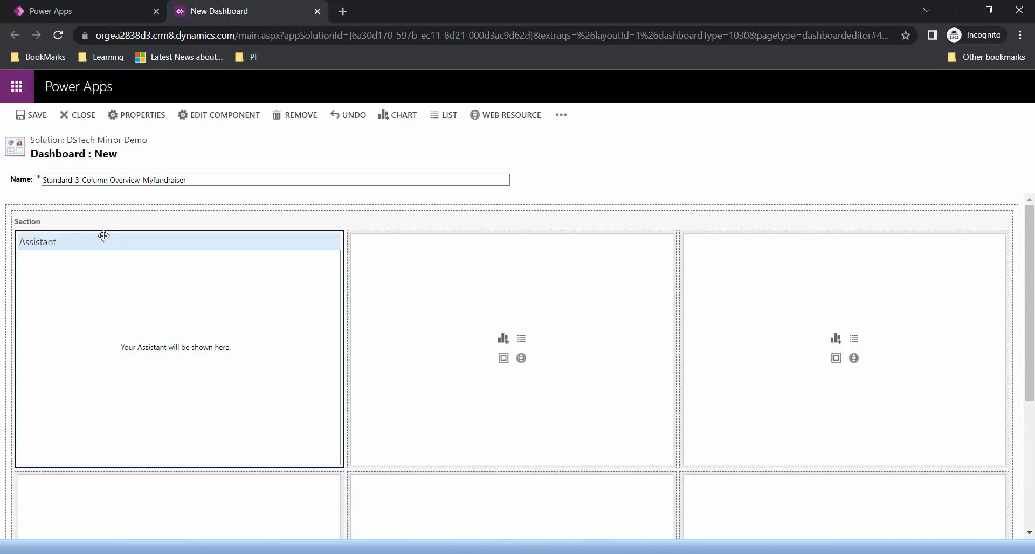
{"action": "left_click", "coordinate": [275, 123]}
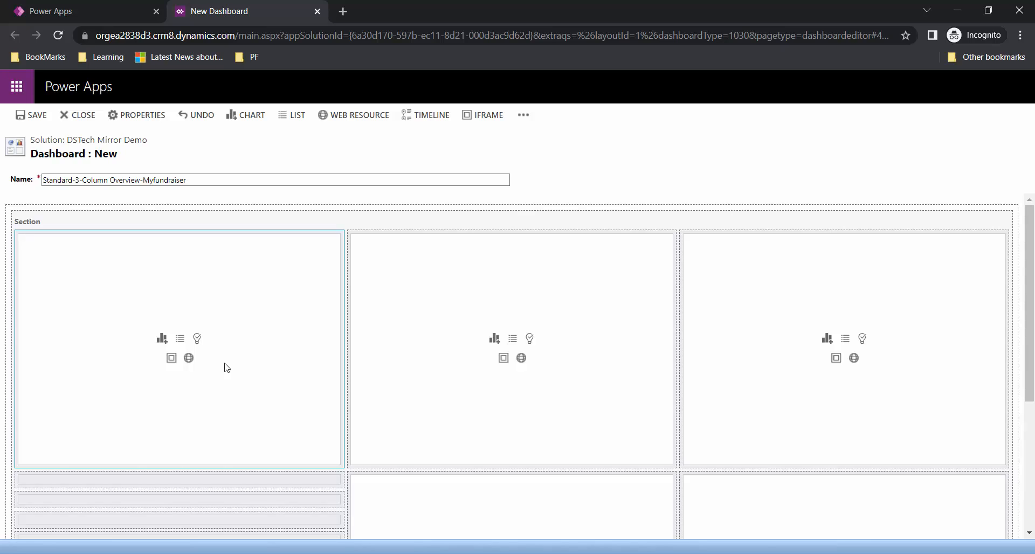
{"action": "scroll", "coordinate": [70, 342], "scroll_direction": "down", "scroll_amount": 2}
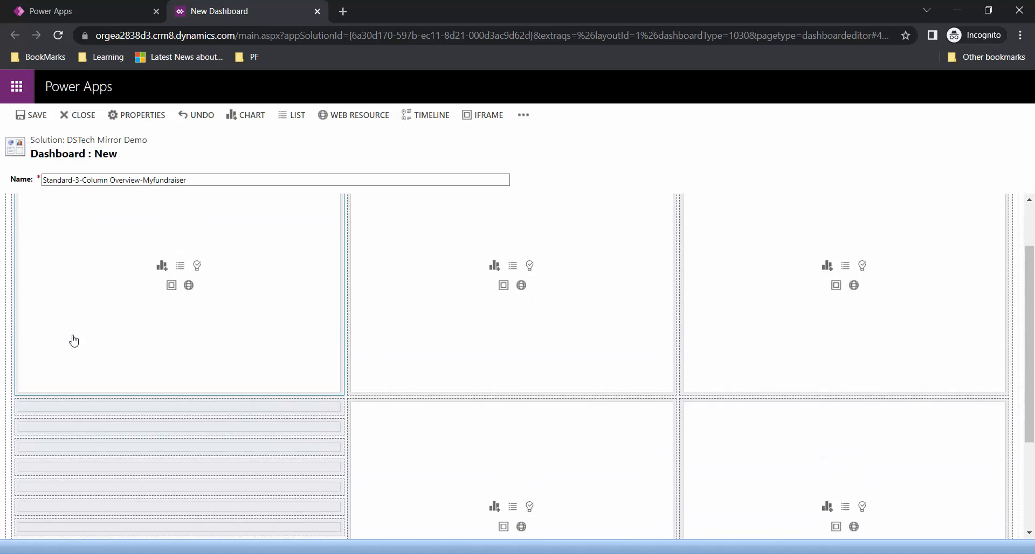
- Start a chart component in the first section of the dashboard with myFundraiser as the record type
{"action": "scroll", "coordinate": [73, 341], "scroll_direction": "up", "scroll_amount": 2}
{"action": "left_click", "coordinate": [161, 340]}
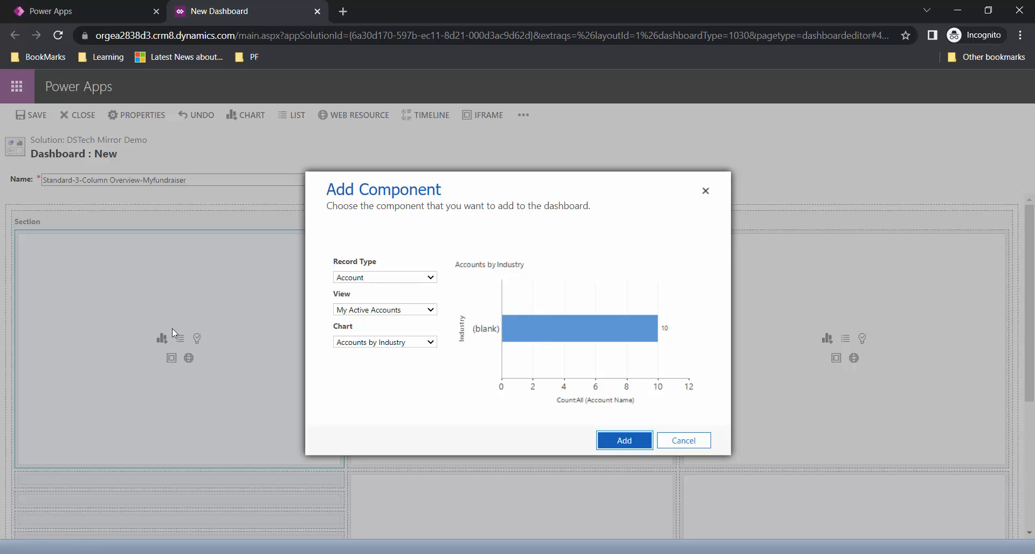
{"action": "left_click", "coordinate": [392, 279]}
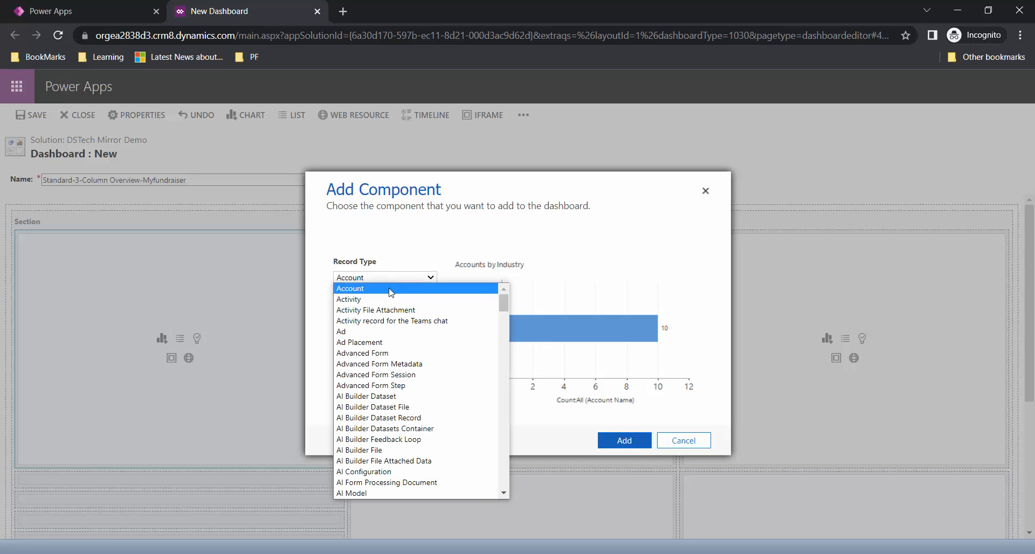
{"action": "scroll", "coordinate": [418, 441], "scroll_direction": "down", "scroll_amount": 20}
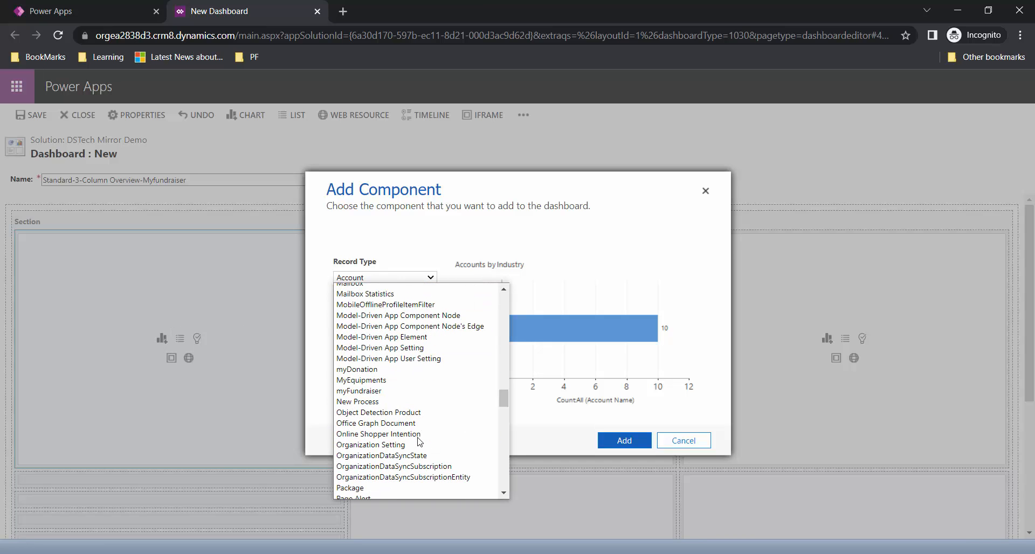
{"action": "left_click", "coordinate": [371, 393]}
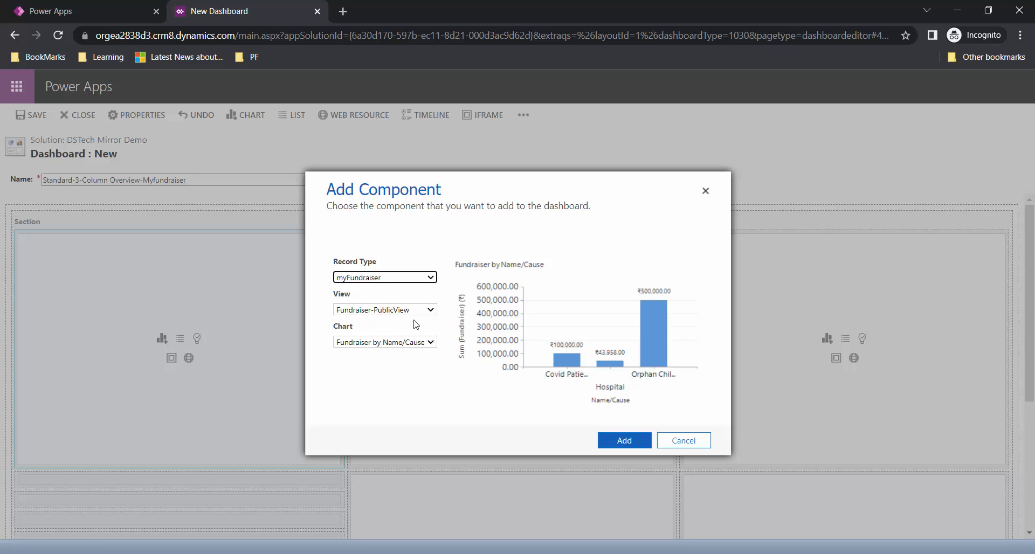
- Preview the other two myFundraiser system charts and add the "Fundraiser by Name/Cause" chart to the first section
{"action": "left_click", "coordinate": [400, 345]}
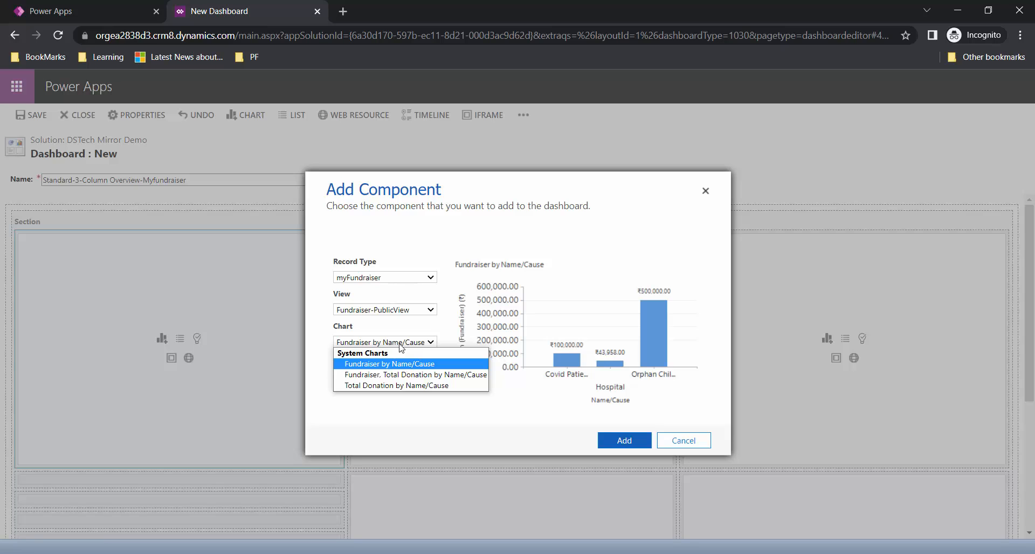
{"action": "left_click", "coordinate": [390, 376]}
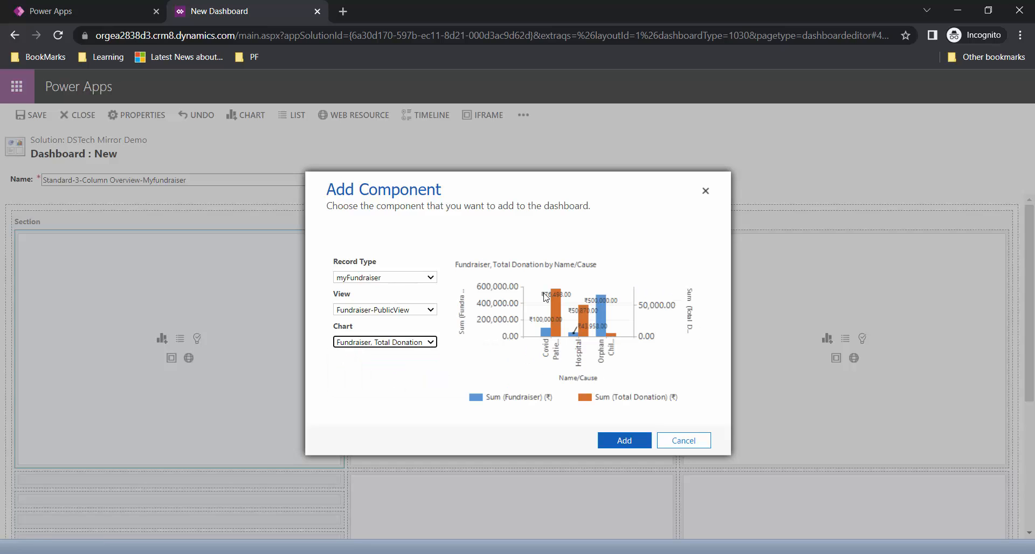
{"action": "left_click", "coordinate": [432, 344]}
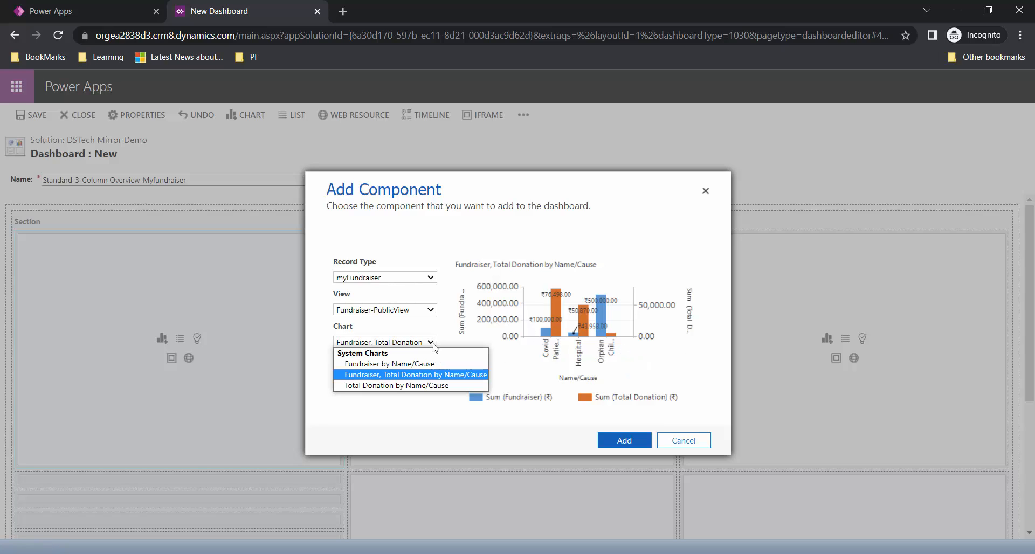
{"action": "left_click", "coordinate": [426, 386]}
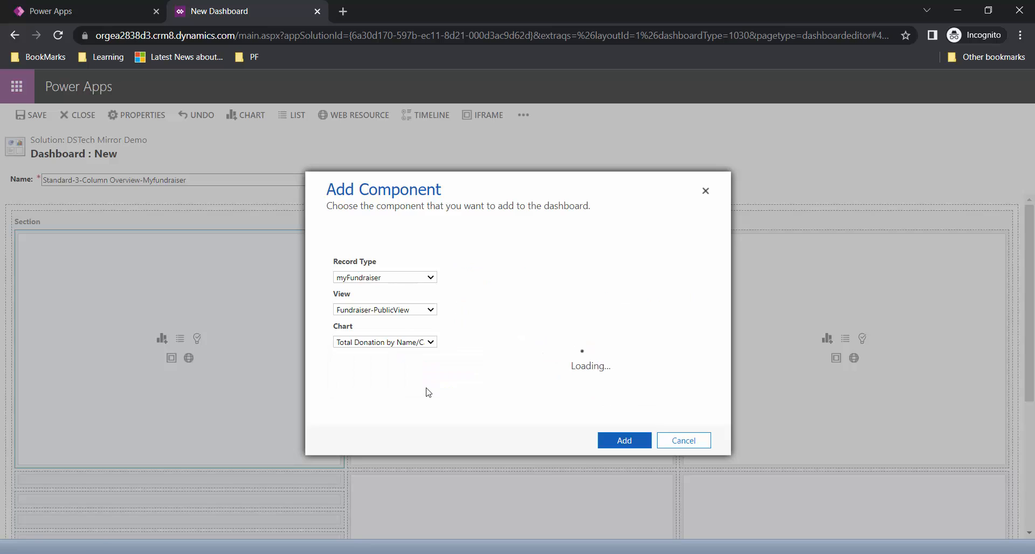
{"action": "left_click", "coordinate": [429, 343]}
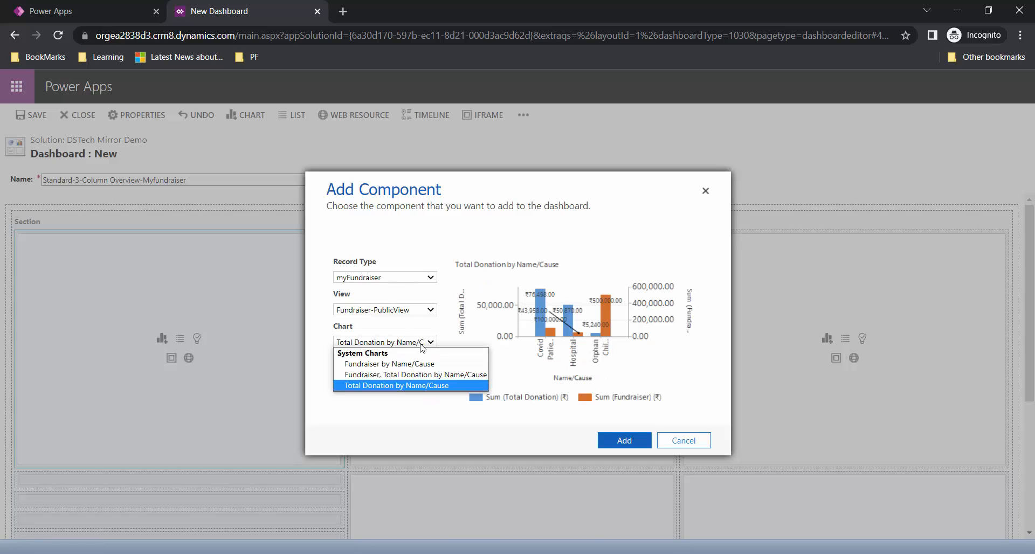
{"action": "left_click", "coordinate": [395, 367]}
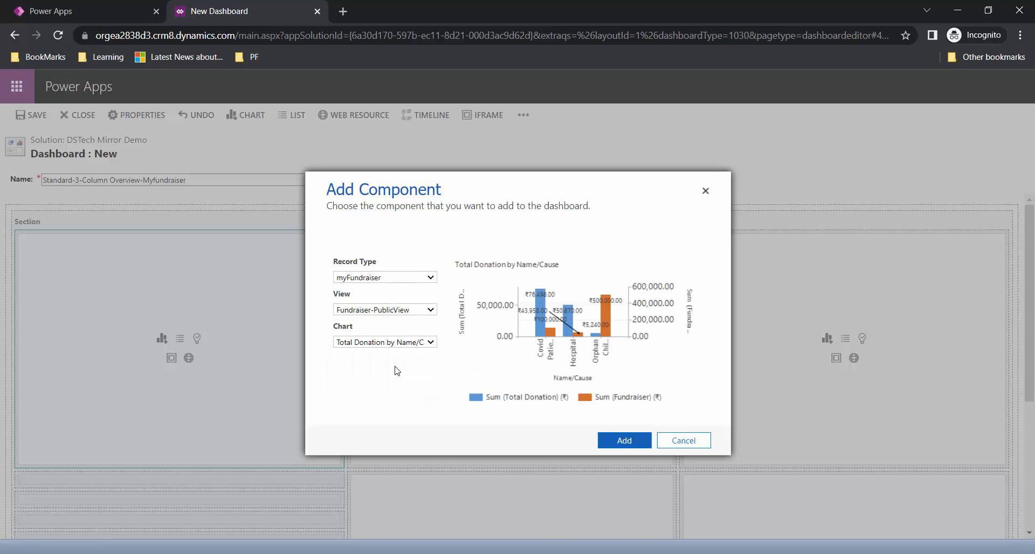
{"action": "left_click", "coordinate": [623, 445]}
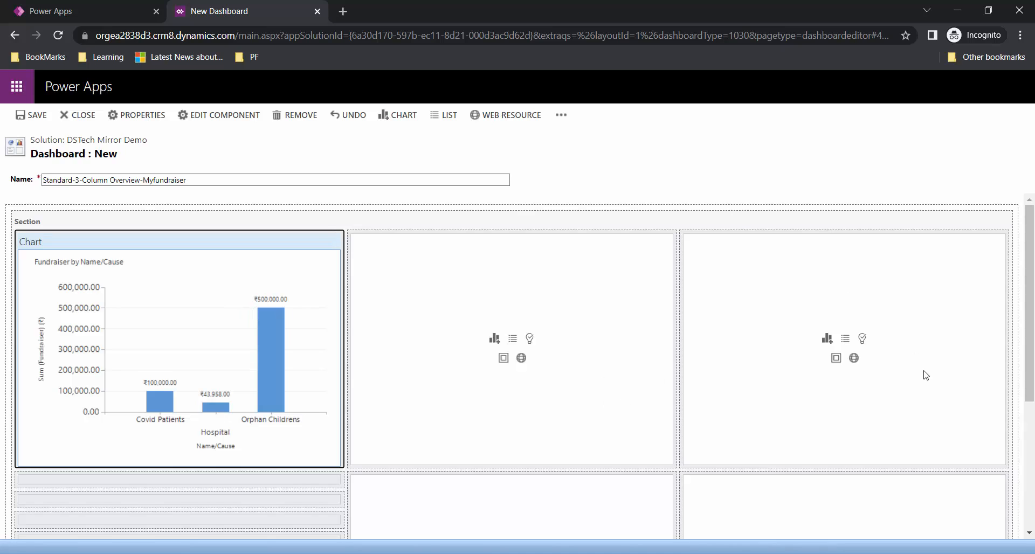
- Add the myFundraiser chart "Total Donation by Name/Cause" to the second section of the upper row
{"action": "left_click", "coordinate": [495, 339]}
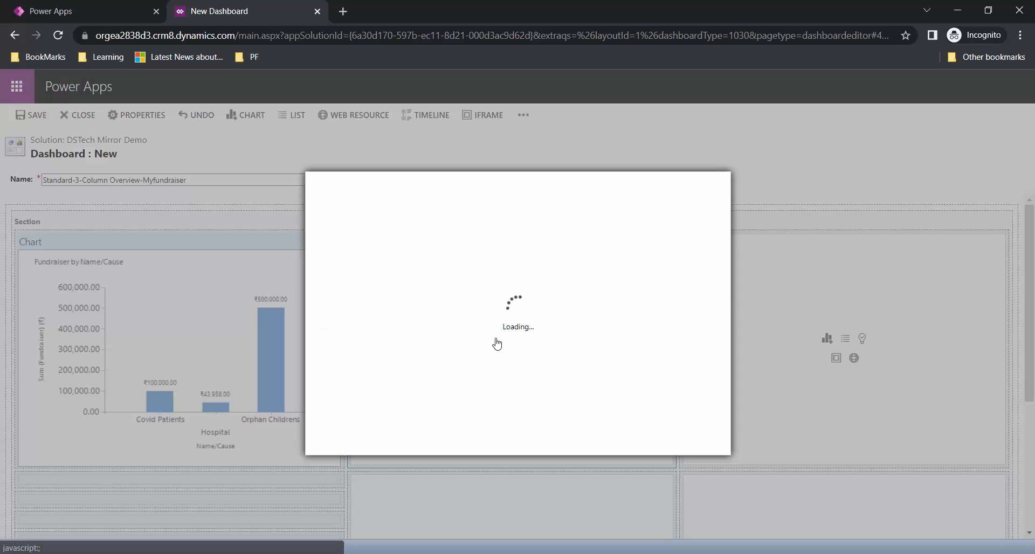
{"action": "left_click", "coordinate": [399, 277]}
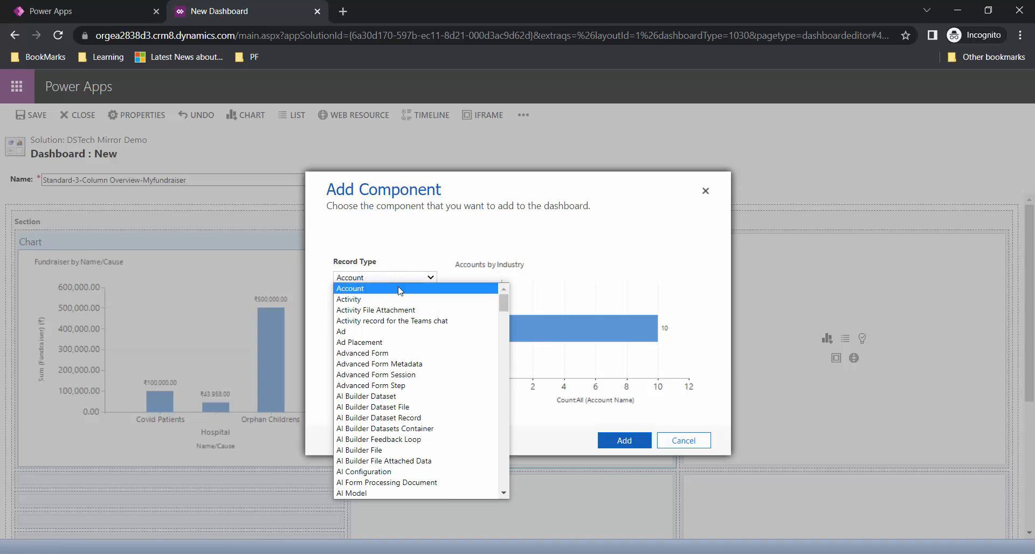
{"action": "scroll", "coordinate": [412, 410], "scroll_direction": "down", "scroll_amount": 15}
{"action": "scroll", "coordinate": [412, 431], "scroll_direction": "down", "scroll_amount": 15}
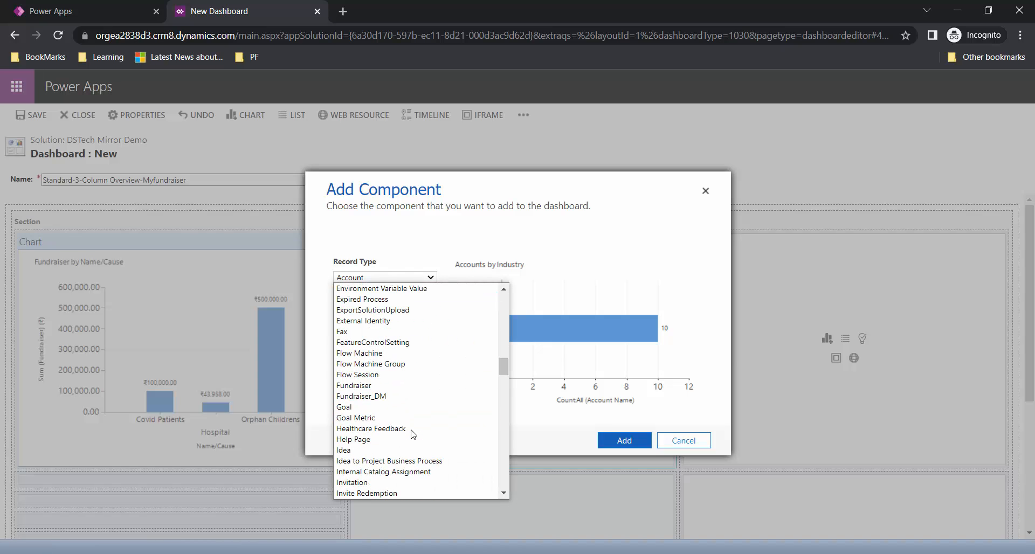
{"action": "scroll", "coordinate": [413, 434], "scroll_direction": "down", "scroll_amount": 10}
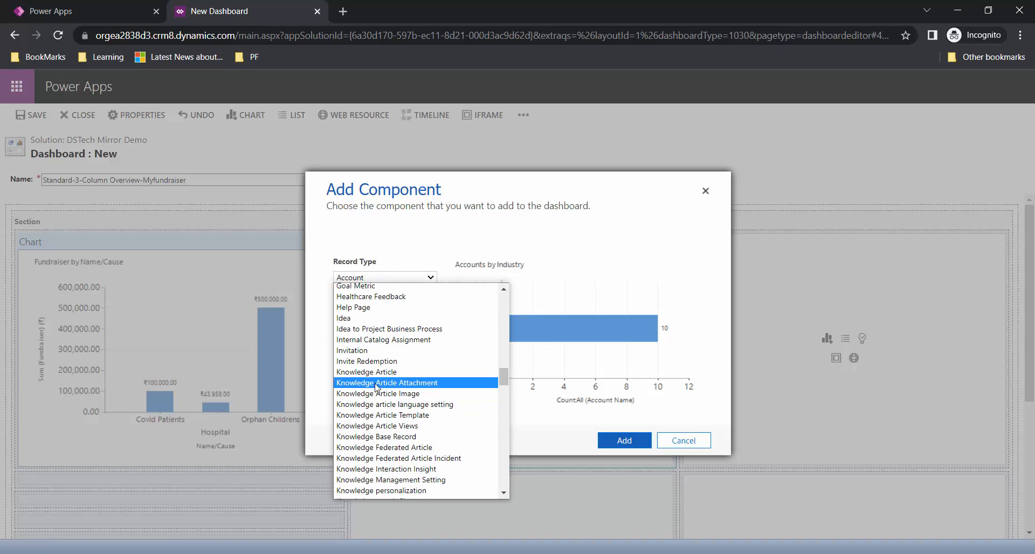
{"action": "scroll", "coordinate": [371, 404], "scroll_direction": "down", "scroll_amount": 5}
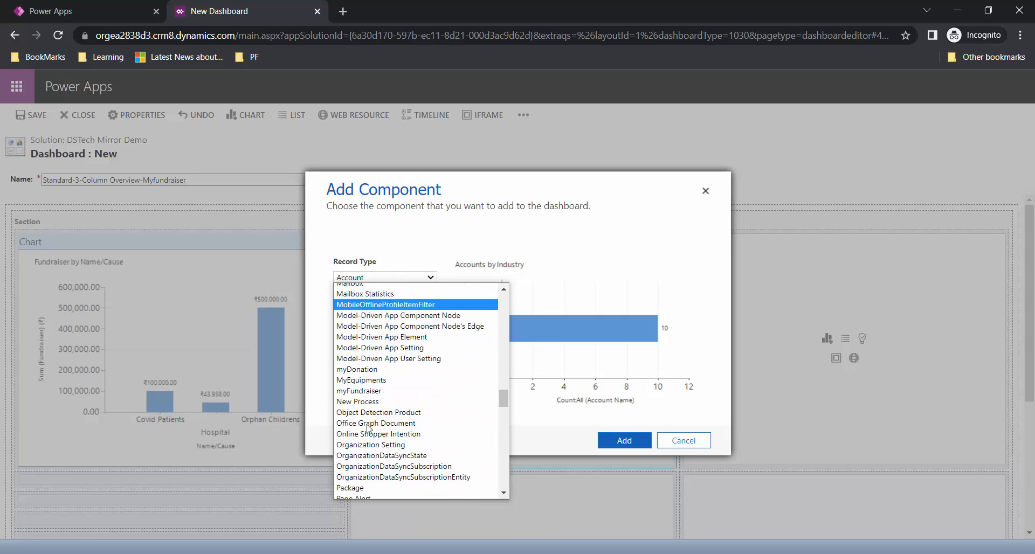
{"action": "left_click", "coordinate": [359, 391]}
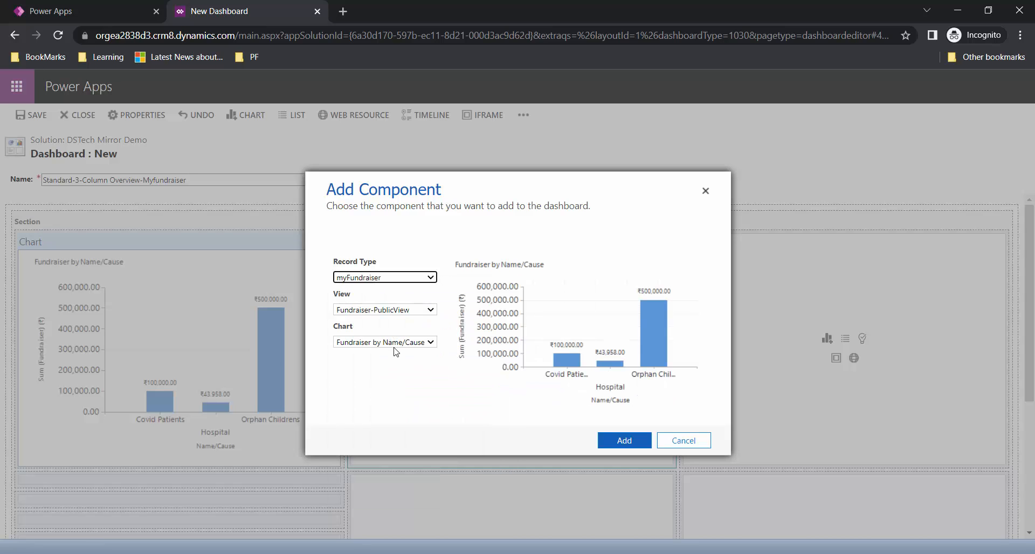
{"action": "left_click", "coordinate": [395, 343]}
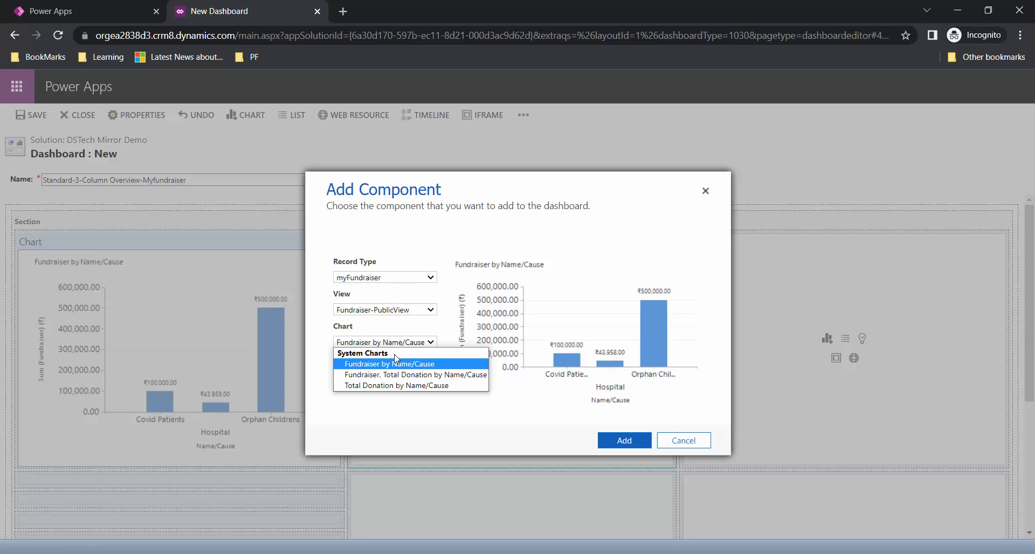
{"action": "left_click", "coordinate": [399, 385]}
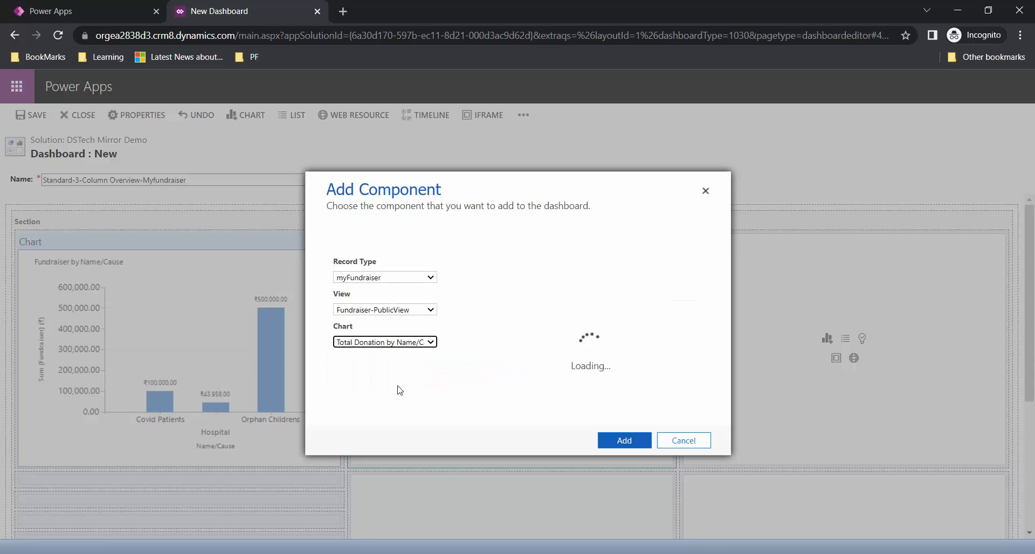
{"action": "left_click", "coordinate": [612, 440]}
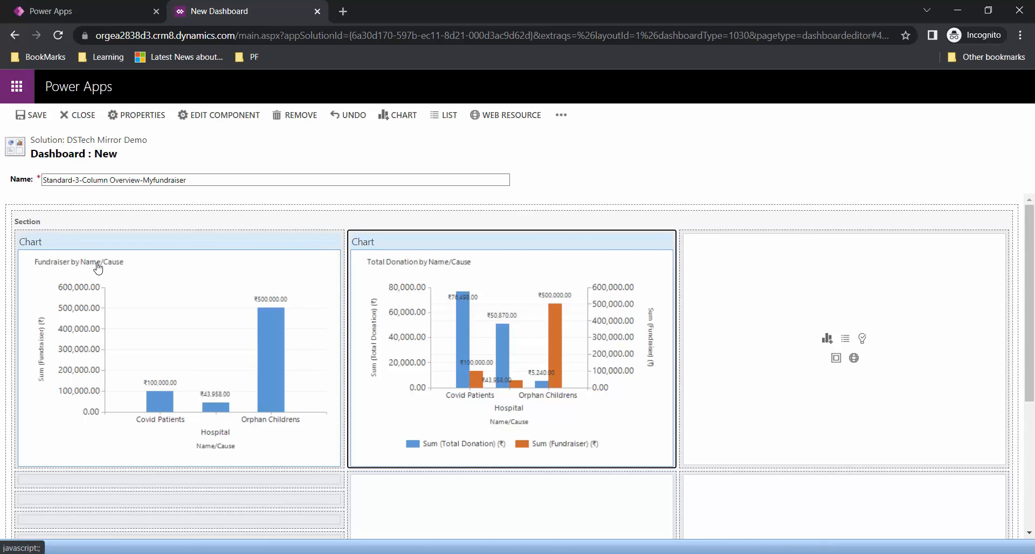
- Start a chart component in the third section of the upper row with myFundraiser as the record type
{"action": "left_click", "coordinate": [826, 338]}
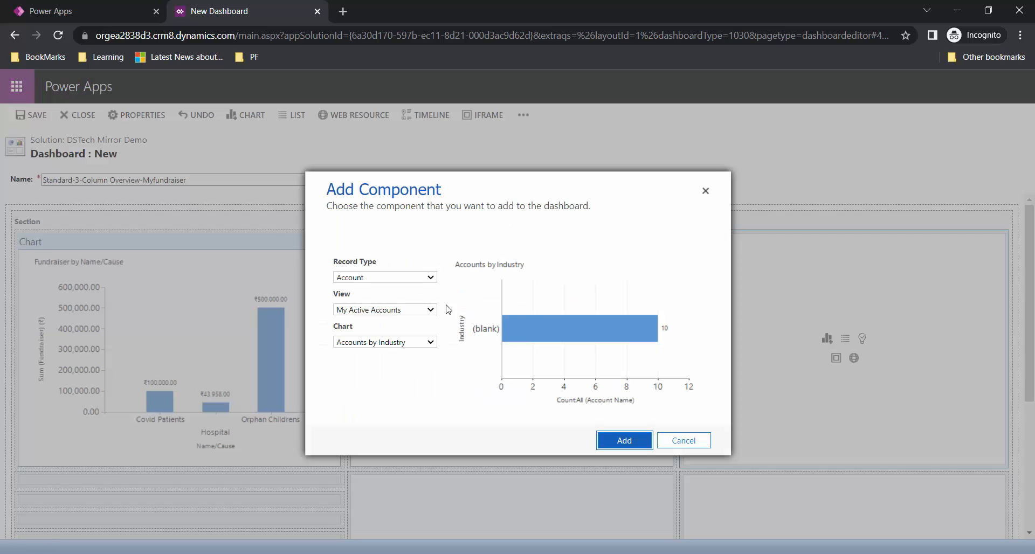
{"action": "left_click", "coordinate": [392, 278]}
{"action": "type", "text": "m"}
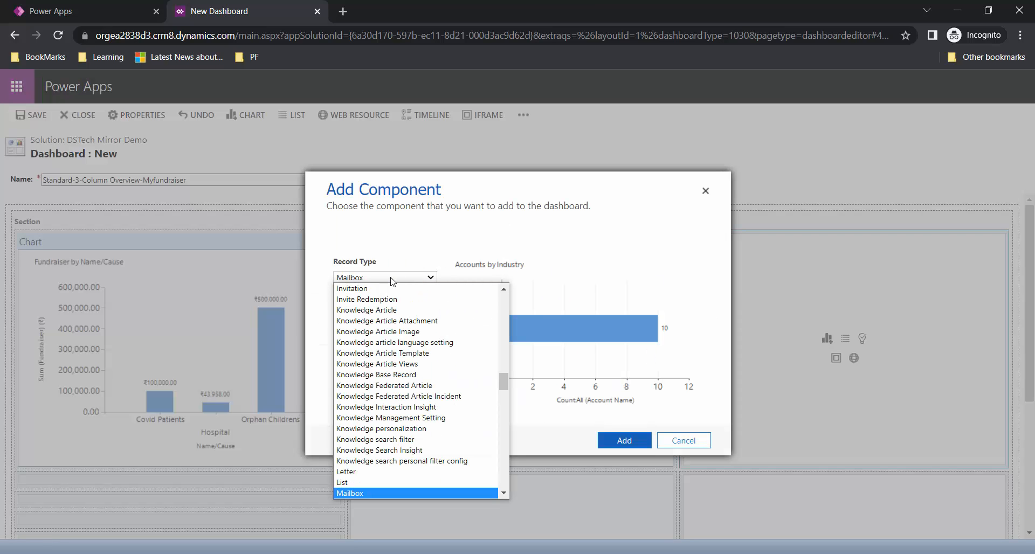
{"action": "key", "text": "Down"}
{"action": "key", "text": "Down"}
{"action": "key", "text": "Down"}
{"action": "key", "text": "Down"}
{"action": "key", "text": "Down"}
{"action": "key", "text": "Down"}
{"action": "key", "text": "Down"}
{"action": "key", "text": "Down"}
{"action": "key", "text": "Down"}
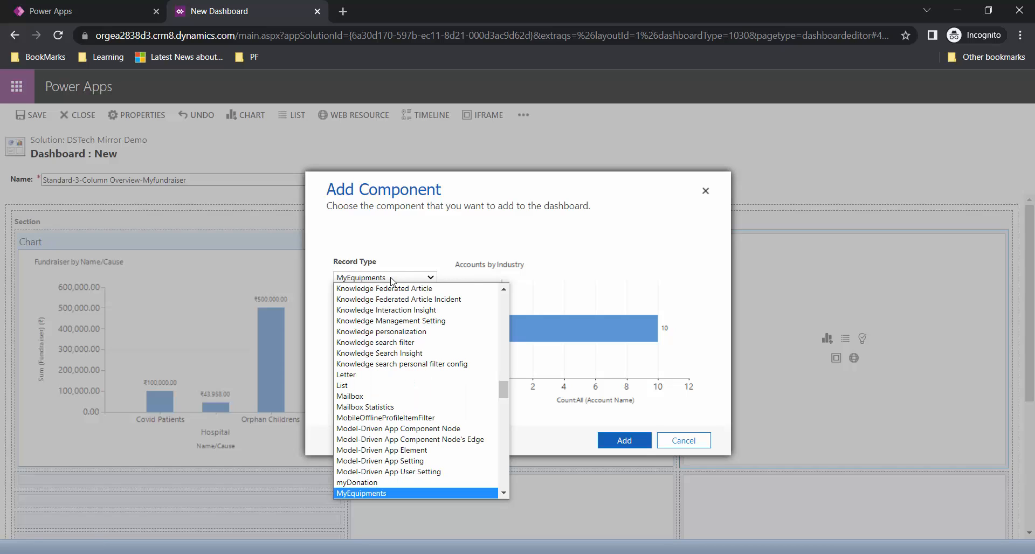
{"action": "key", "text": "Down"}
{"action": "key", "text": "Return"}
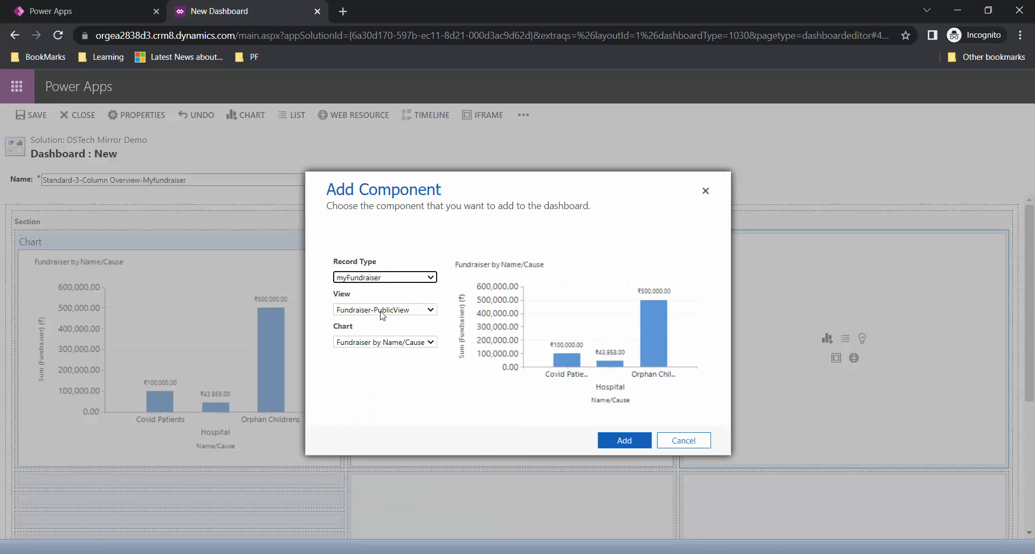
- Keep the Fundraiser-PublicView view and add the "Fundraiser, Total Donation by Name/Cause" chart to the third section
{"action": "left_click", "coordinate": [382, 312]}
{"action": "left_click", "coordinate": [381, 311]}
{"action": "left_click", "coordinate": [389, 343]}
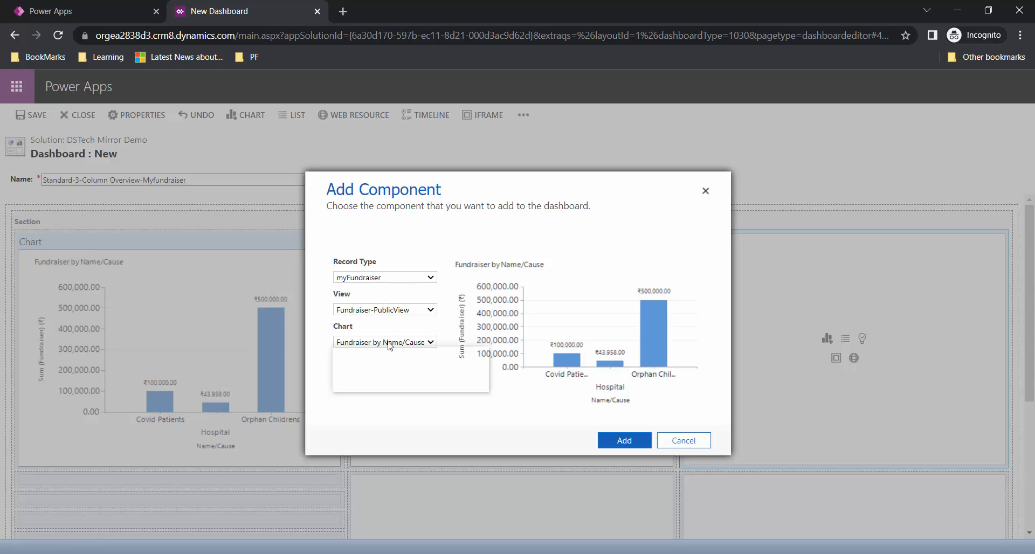
{"action": "left_click", "coordinate": [393, 375]}
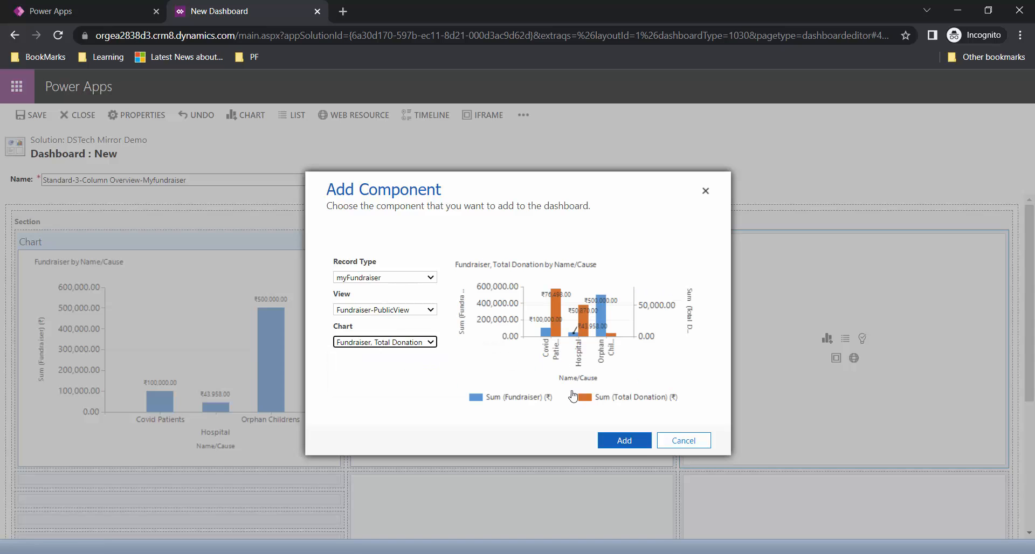
{"action": "left_click", "coordinate": [636, 442]}
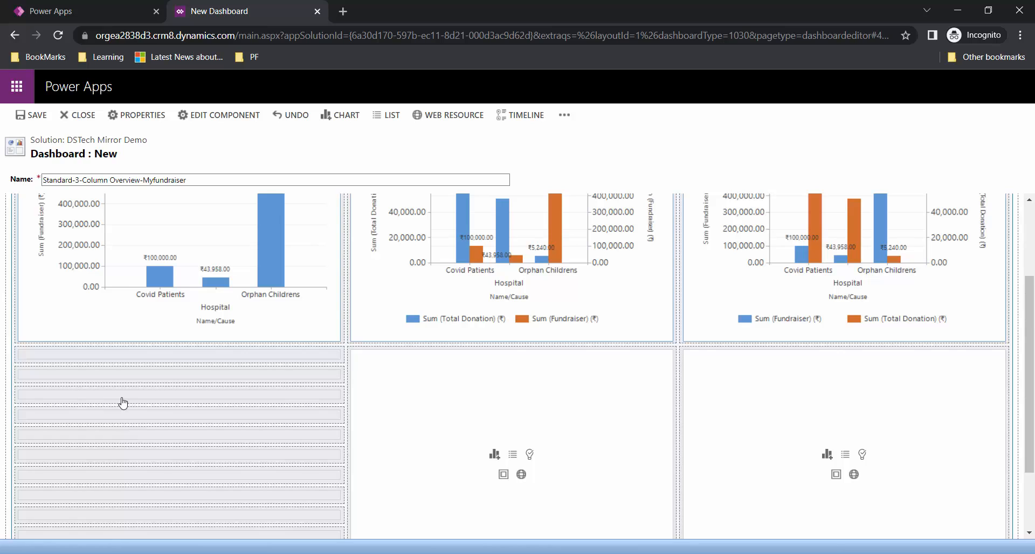
- Add a myFundraisers list using the Fundraiser-PublicView view to the emptied section below the first chart, and look over the layout
{"action": "left_click", "coordinate": [393, 116]}
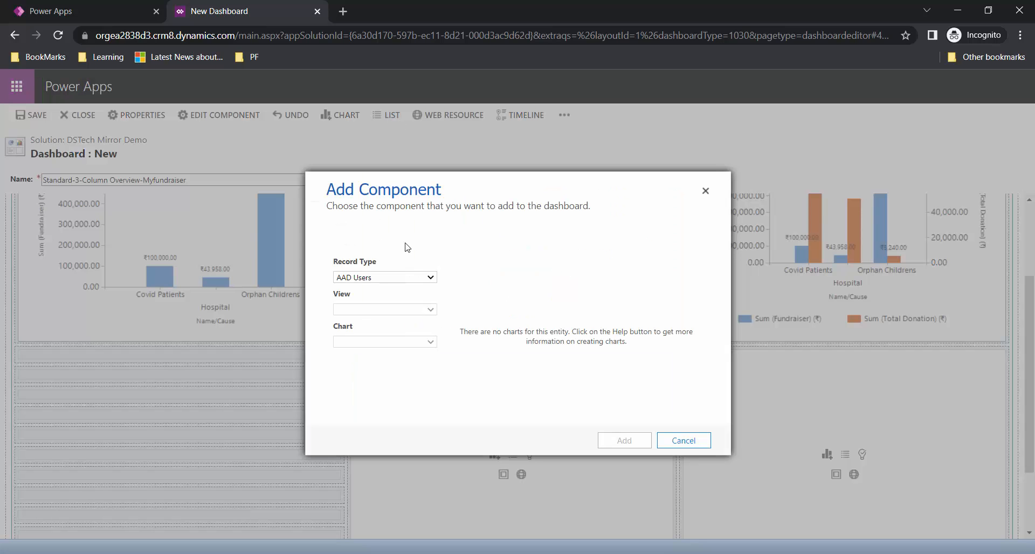
{"action": "left_click", "coordinate": [385, 278]}
{"action": "type", "text": "myDonations"}
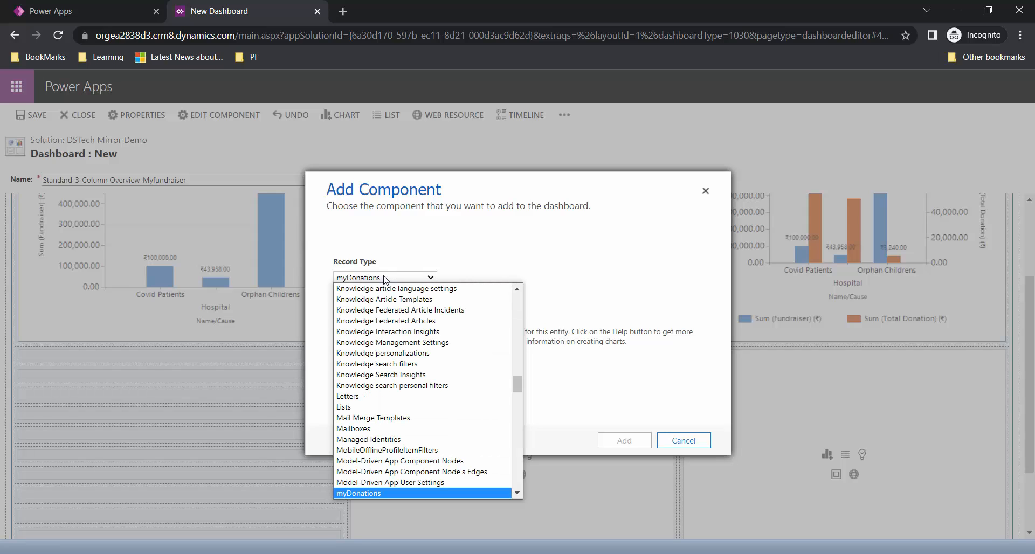
{"action": "key", "text": "Down"}
{"action": "key", "text": "Down"}
{"action": "key", "text": "Return"}
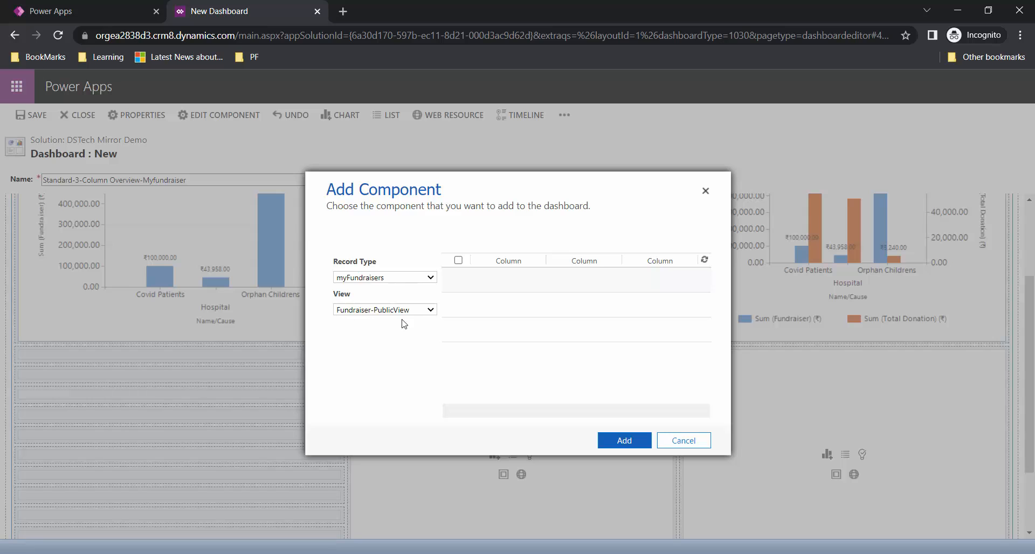
{"action": "left_click", "coordinate": [414, 311]}
{"action": "left_click", "coordinate": [414, 311]}
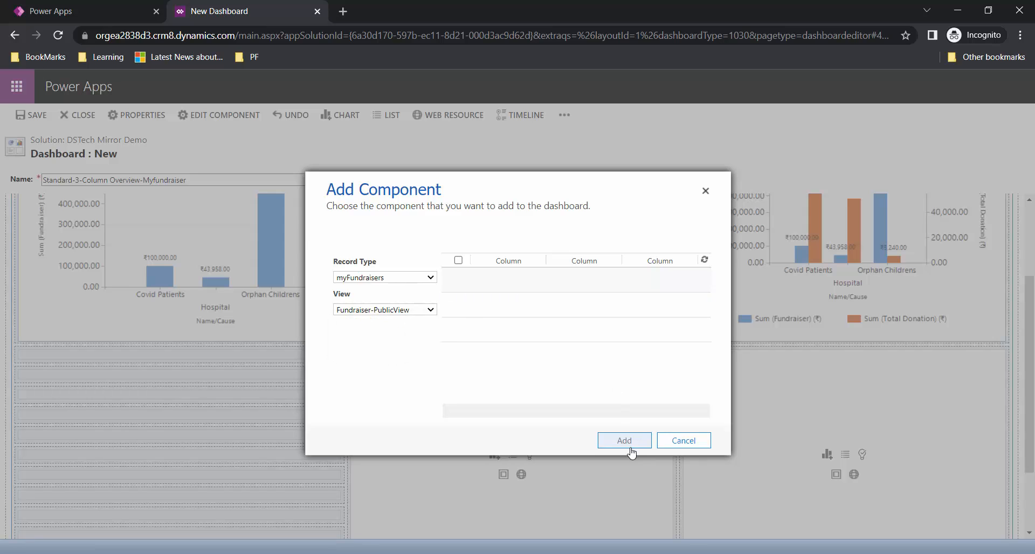
{"action": "left_click", "coordinate": [637, 446]}
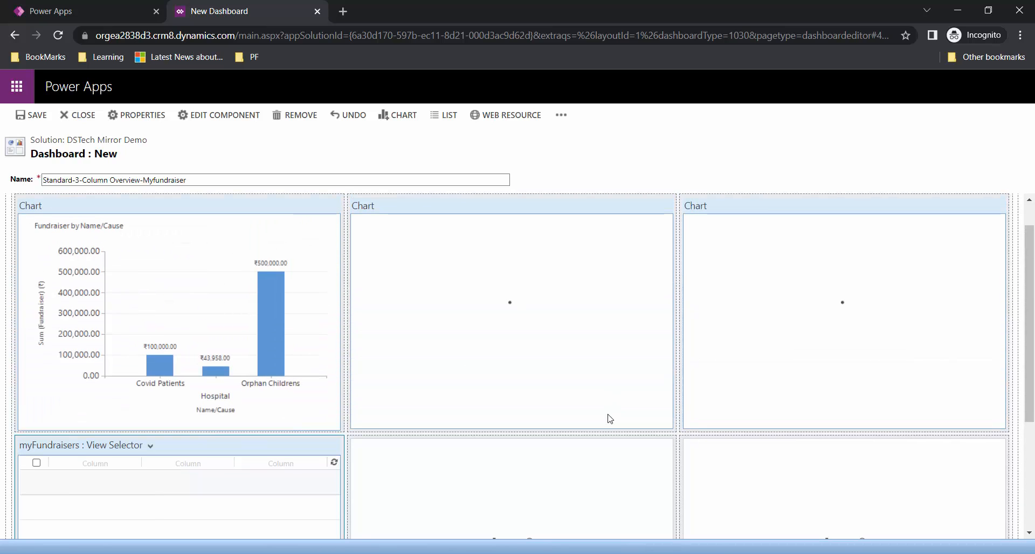
{"action": "scroll", "coordinate": [700, 430], "scroll_direction": "down", "scroll_amount": 1}
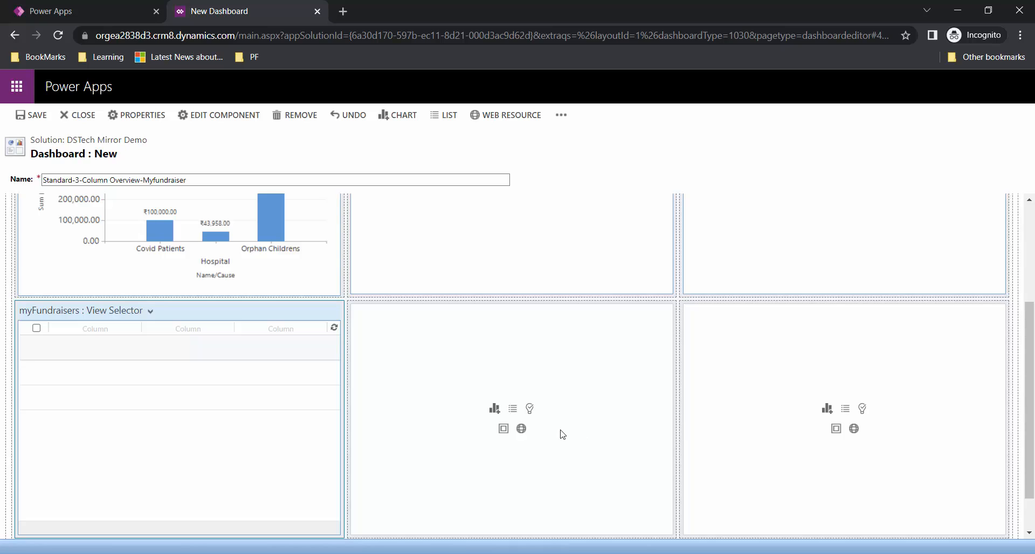
{"action": "scroll", "coordinate": [558, 431], "scroll_direction": "up", "scroll_amount": 3}
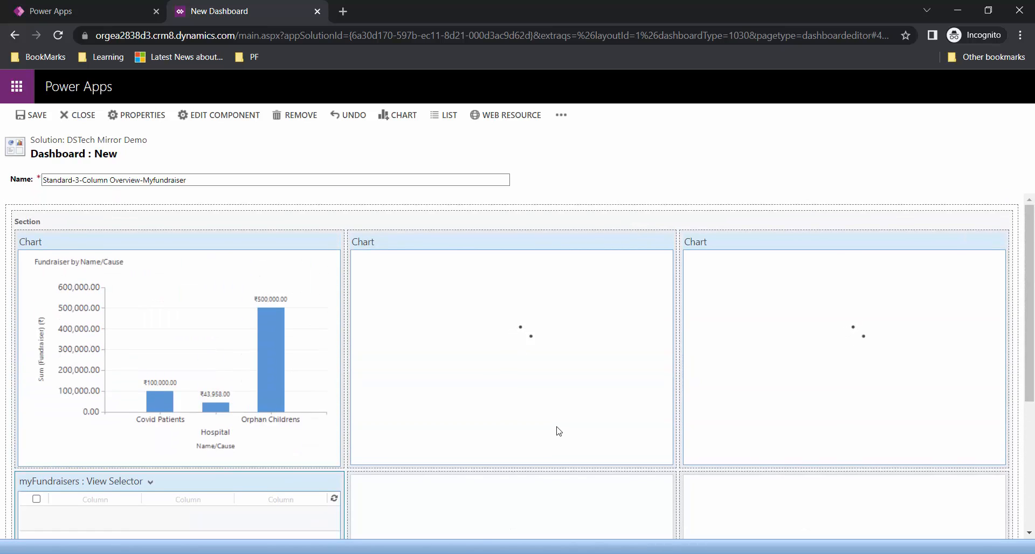
{"action": "scroll", "coordinate": [771, 388], "scroll_direction": "down", "scroll_amount": 3}
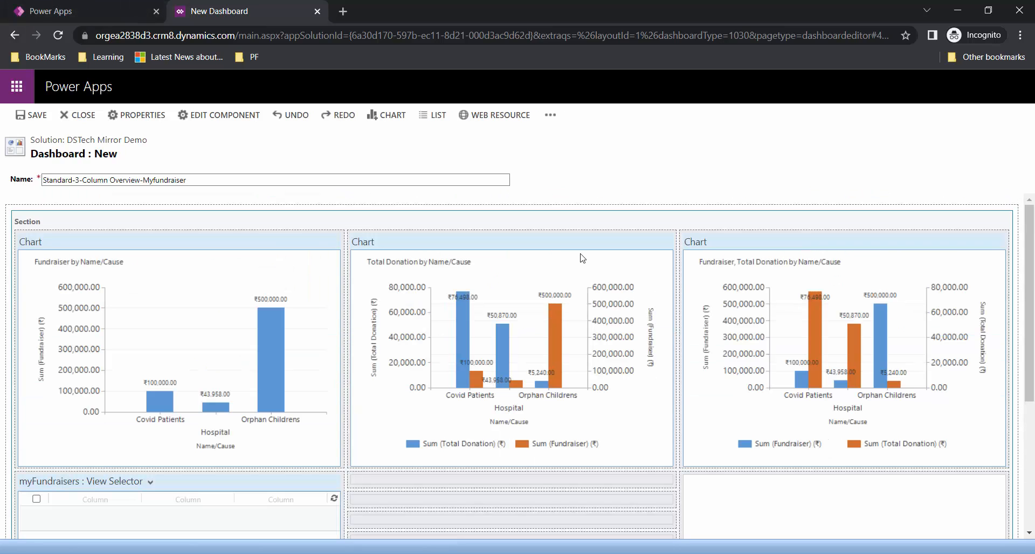
- Save the Standard-3-Column Overview-Myfundraiser dashboard and look over its layout
{"action": "left_click", "coordinate": [33, 121]}
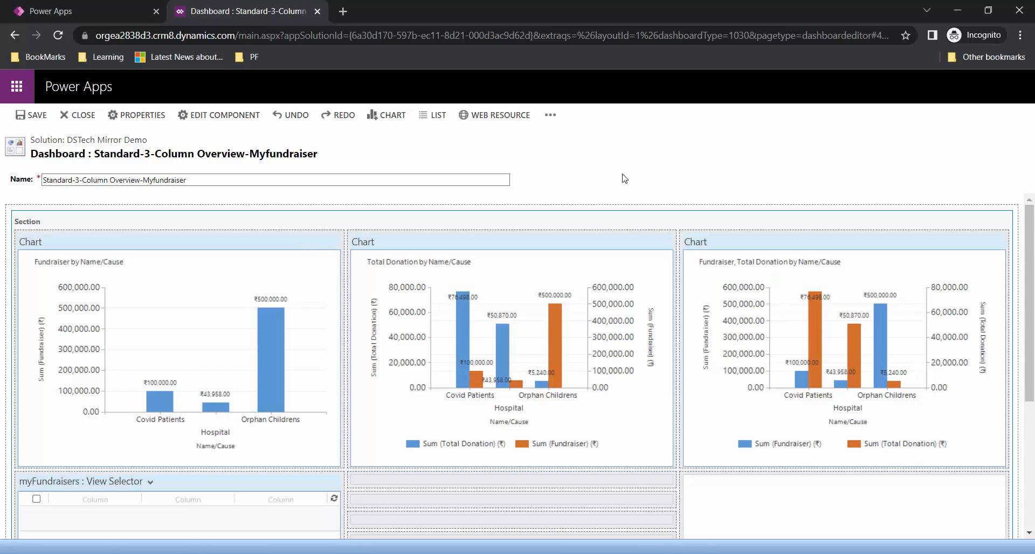
{"action": "scroll", "coordinate": [519, 221], "scroll_direction": "down", "scroll_amount": 1}
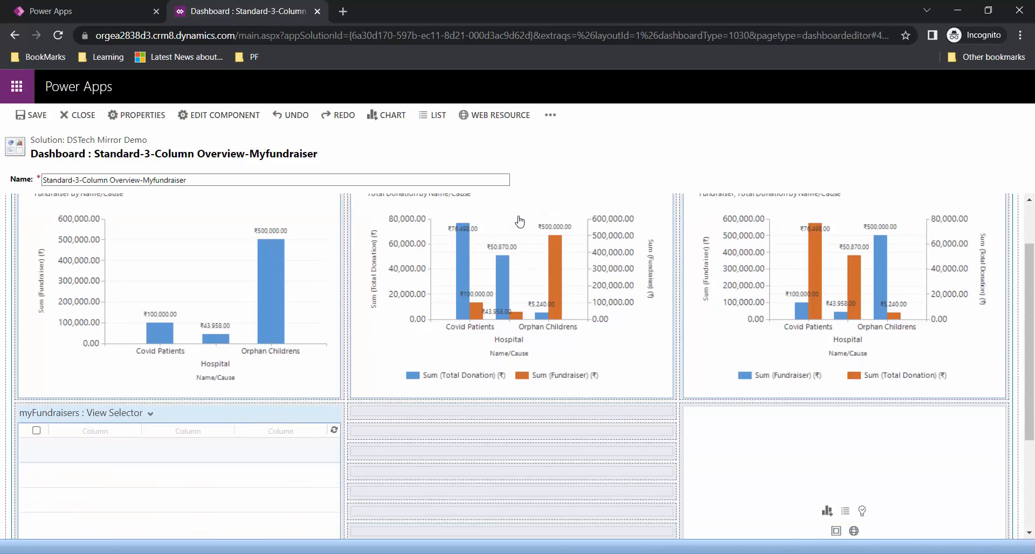
{"action": "scroll", "coordinate": [520, 221], "scroll_direction": "up", "scroll_amount": 1}
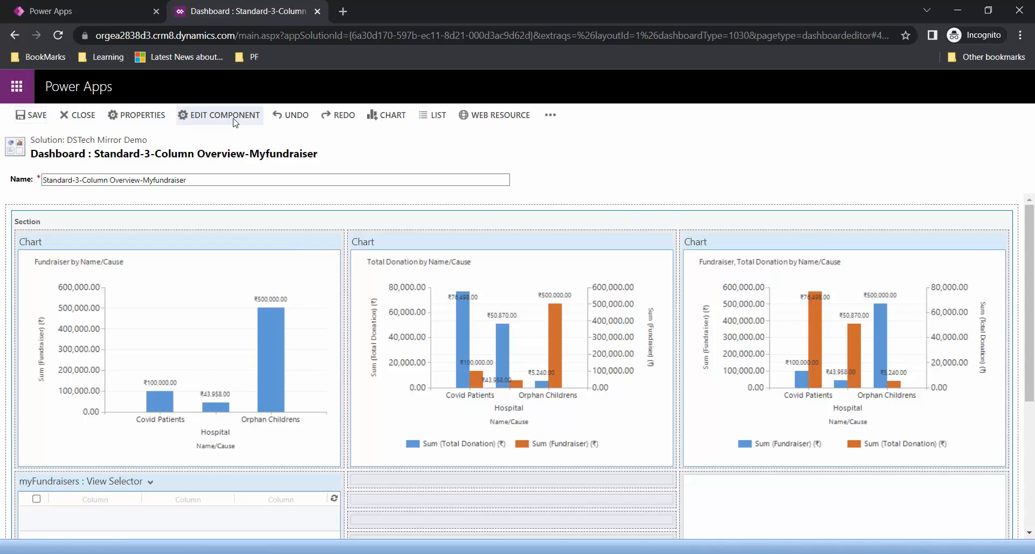
- Review the dashboard's properties, including its name, description and mobile option, and accept them as they are
{"action": "left_click", "coordinate": [168, 253]}
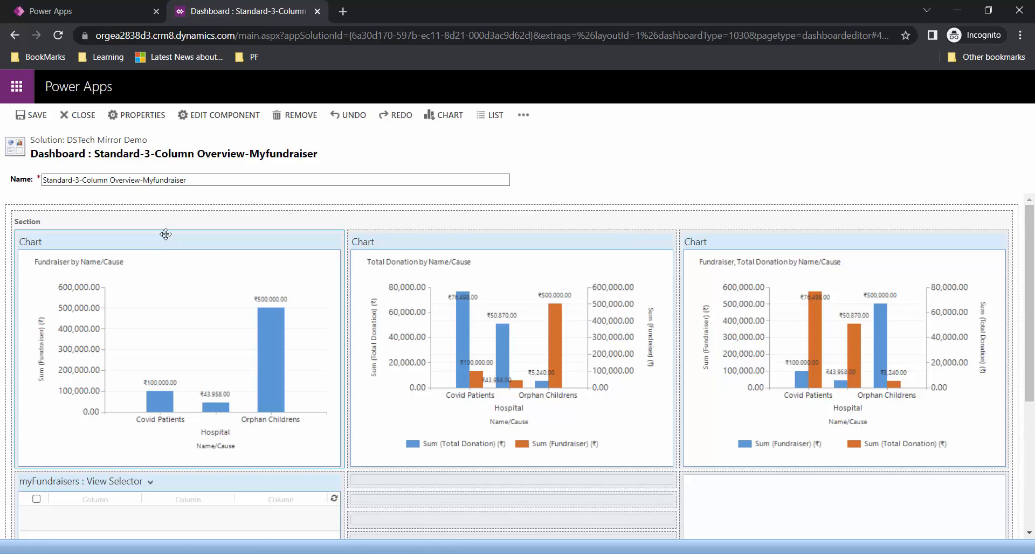
{"action": "left_click", "coordinate": [143, 113]}
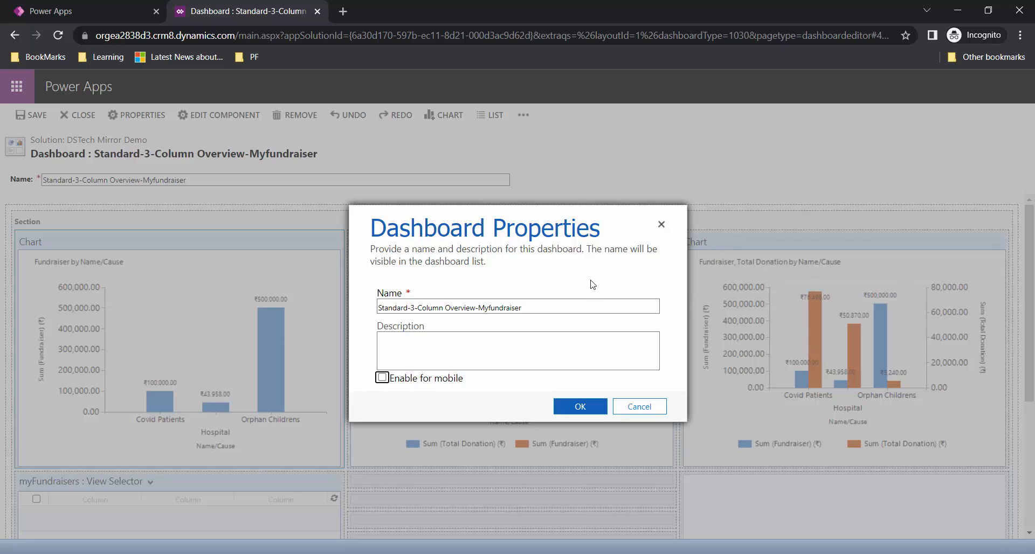
{"action": "left_click", "coordinate": [581, 408]}
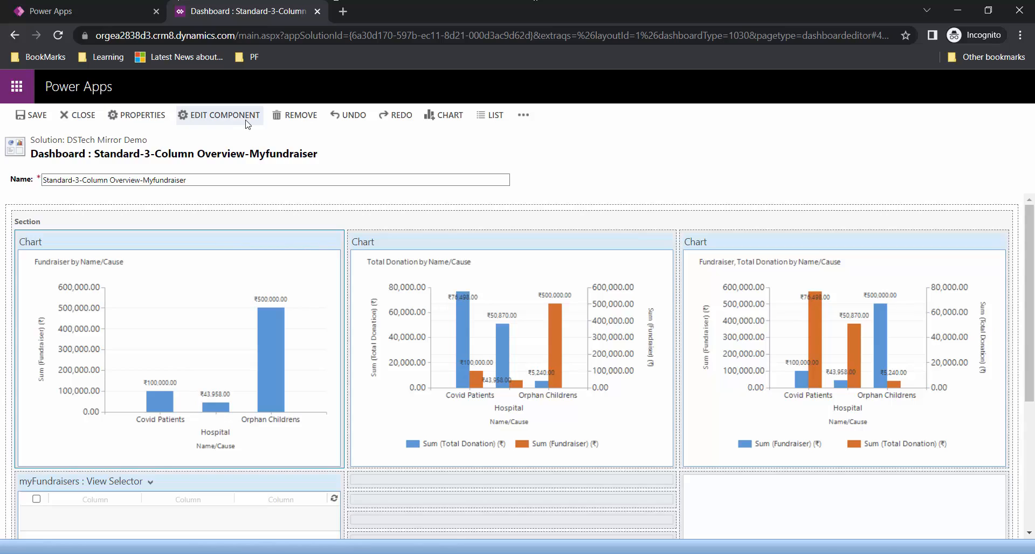
- Review the component properties of the "Fundraiser by Name/Cause" chart and look over the dashboard layout
{"action": "left_click", "coordinate": [246, 122]}
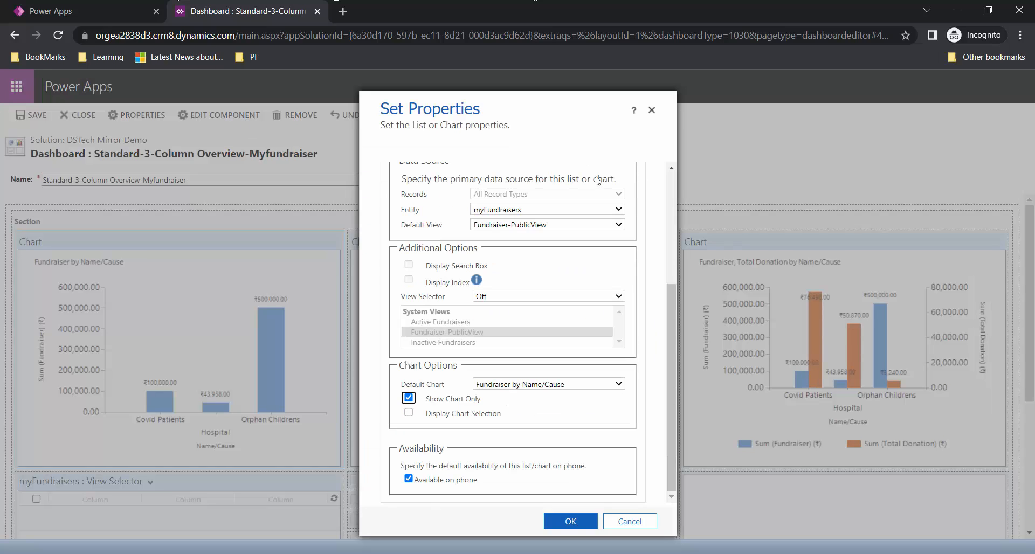
{"action": "scroll", "coordinate": [553, 250], "scroll_direction": "up", "scroll_amount": 4}
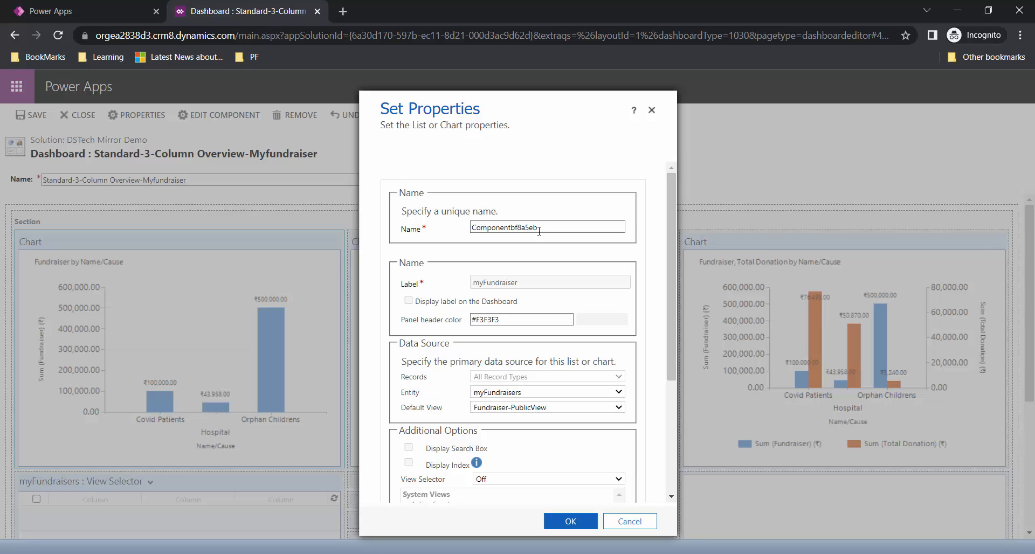
{"action": "key", "text": "Return"}
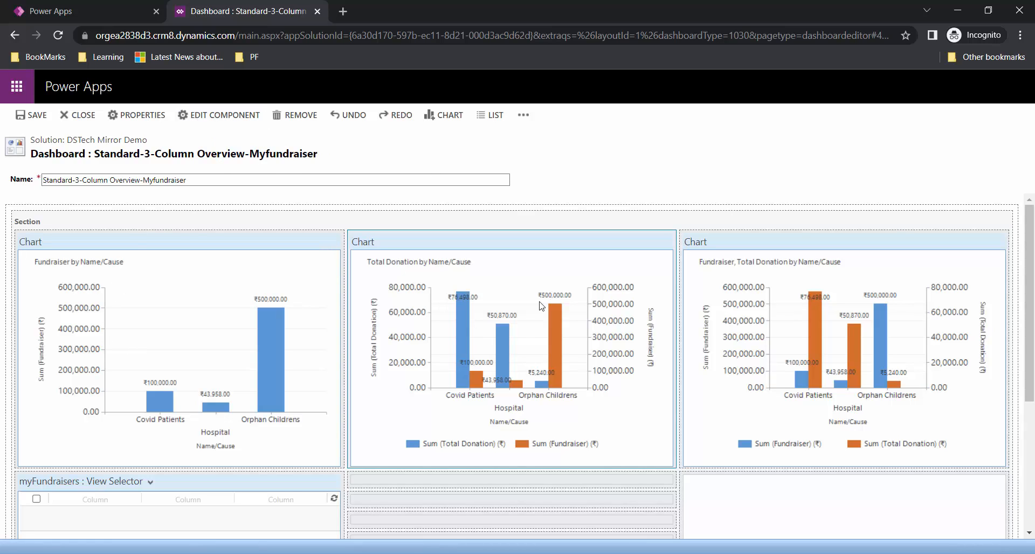
{"action": "scroll", "coordinate": [807, 370], "scroll_direction": "down", "scroll_amount": 3}
{"action": "scroll", "coordinate": [884, 395], "scroll_direction": "up", "scroll_amount": 3}
- Enable Display Chart Selection in the component properties of the "Fundraiser by Name/Cause" chart
{"action": "left_click", "coordinate": [239, 237]}
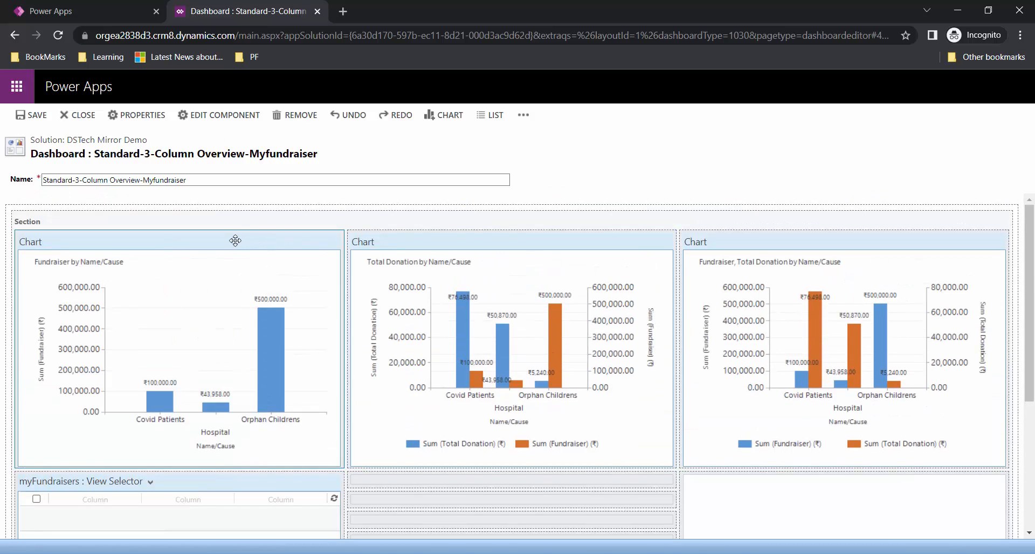
{"action": "left_click", "coordinate": [219, 114]}
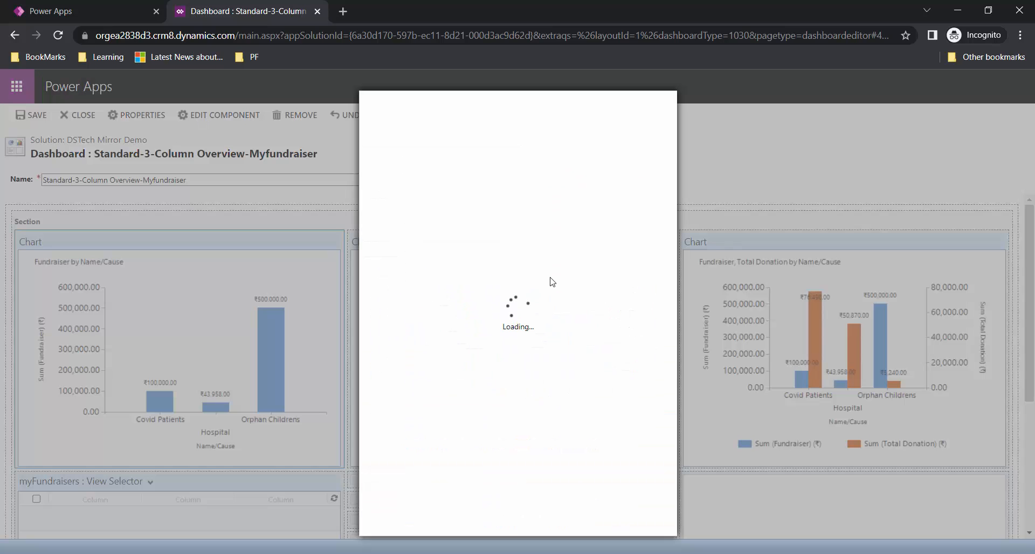
{"action": "scroll", "coordinate": [557, 285], "scroll_direction": "up", "scroll_amount": 4}
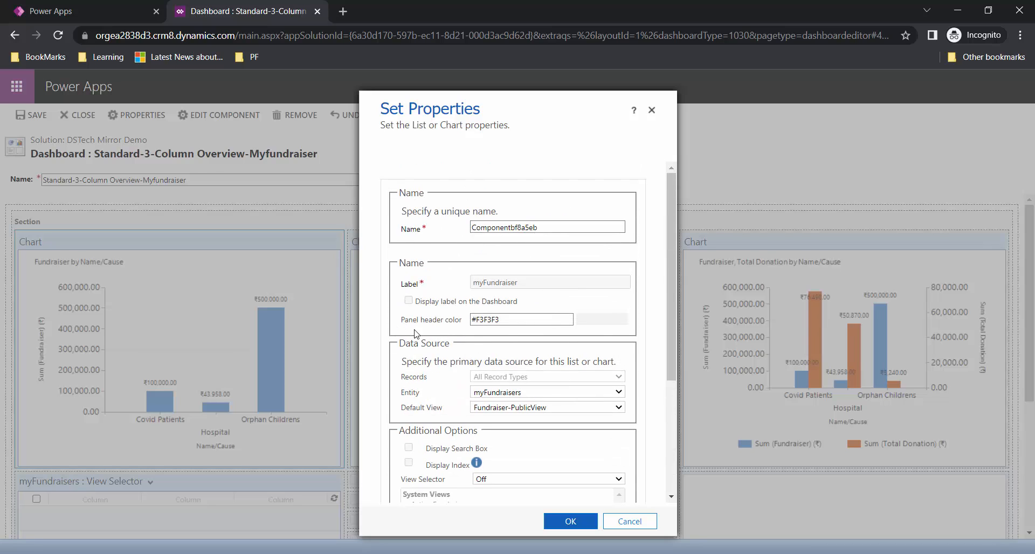
{"action": "scroll", "coordinate": [526, 270], "scroll_direction": "down", "scroll_amount": 3}
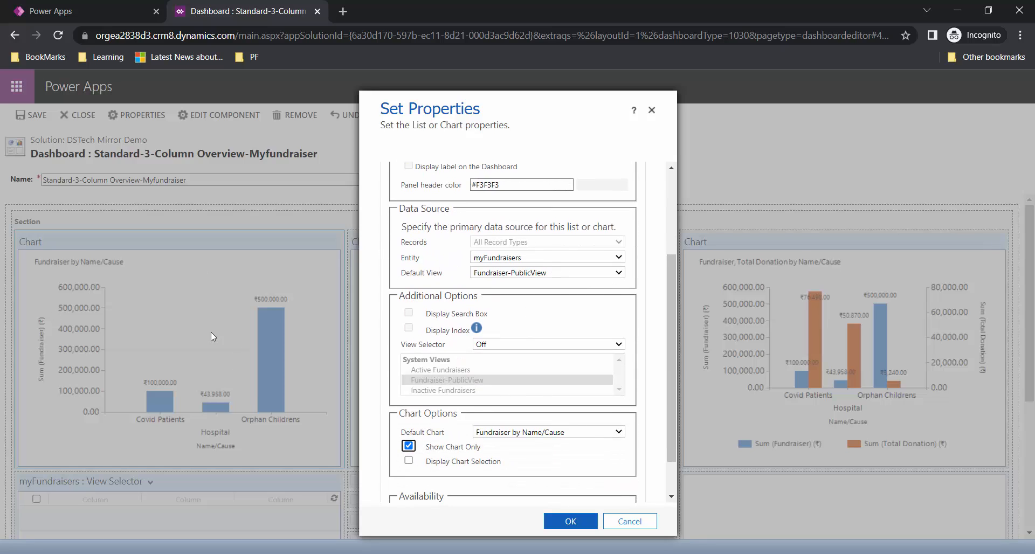
{"action": "scroll", "coordinate": [493, 280], "scroll_direction": "down", "scroll_amount": 1}
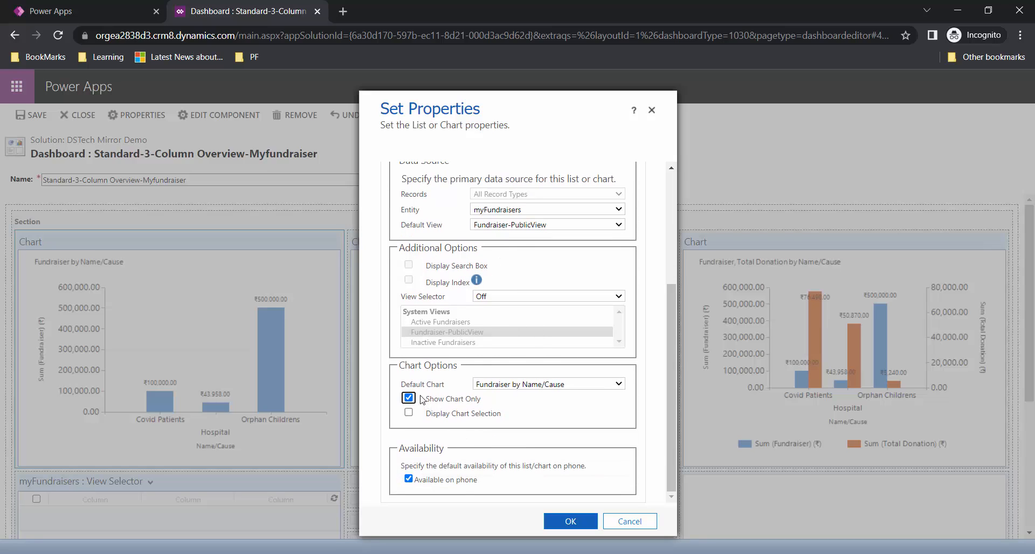
{"action": "left_click", "coordinate": [408, 414]}
{"action": "left_click", "coordinate": [570, 521]}
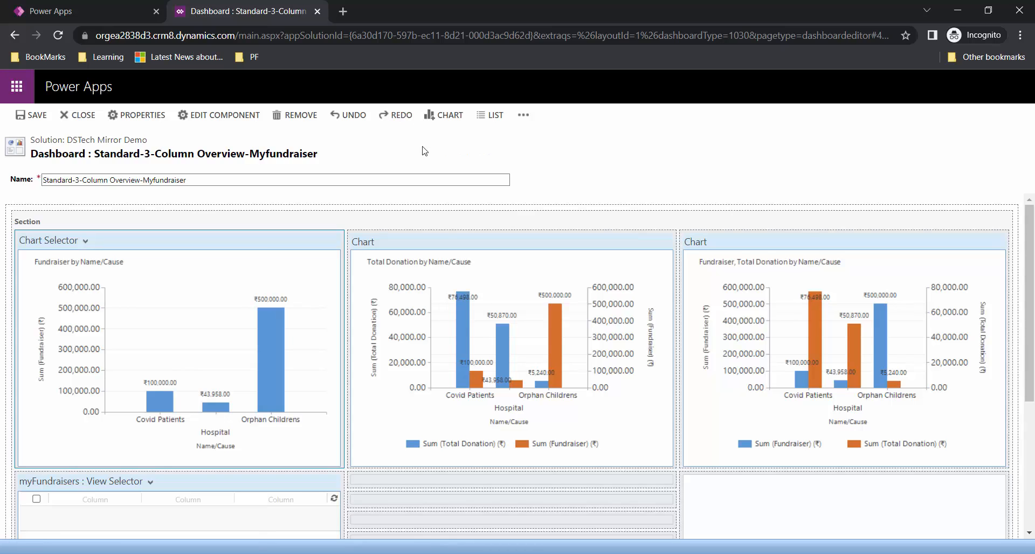
- Increase the width of the "Fundraiser by Name/Cause" chart by one column and decrease it back to a single column
{"action": "left_click", "coordinate": [523, 114]}
{"action": "left_click", "coordinate": [732, 153]}
{"action": "left_click", "coordinate": [532, 120]}
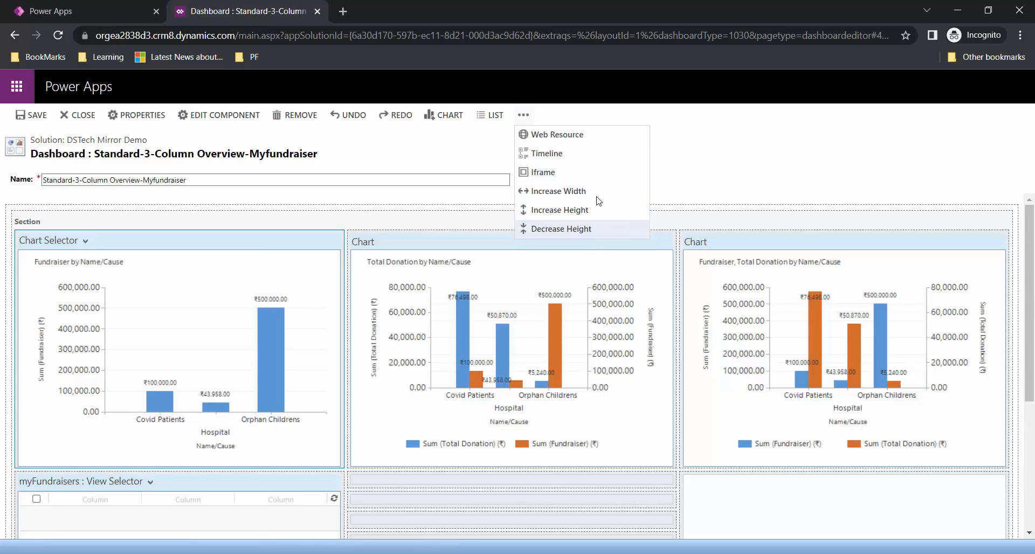
{"action": "left_click", "coordinate": [734, 155]}
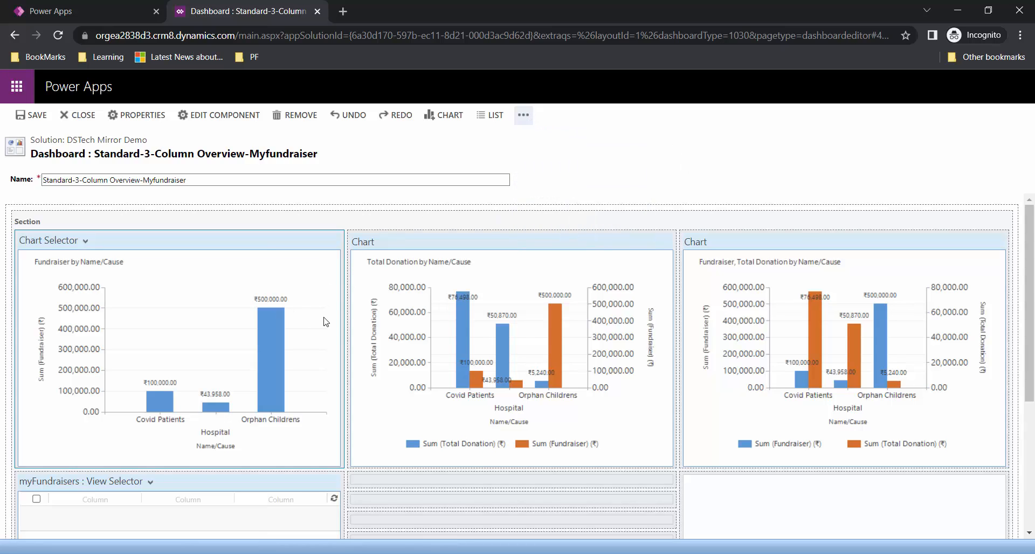
{"action": "left_click", "coordinate": [532, 119]}
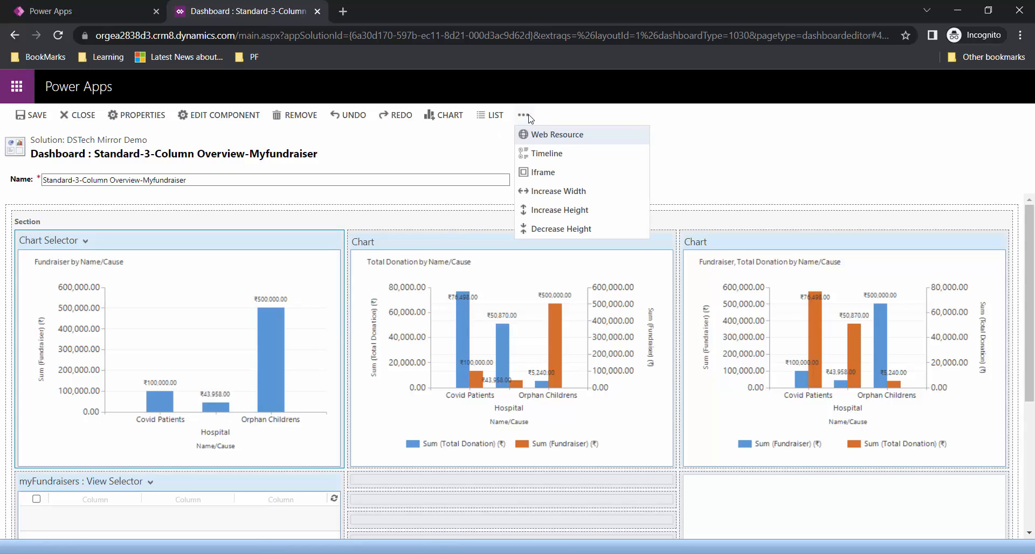
{"action": "left_click", "coordinate": [561, 192]}
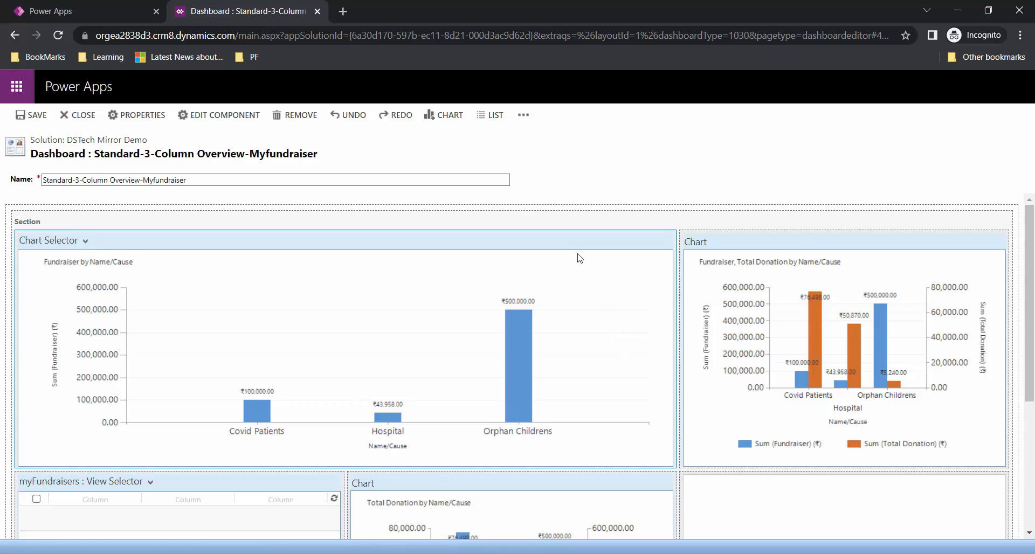
{"action": "left_click", "coordinate": [524, 115]}
{"action": "left_click", "coordinate": [579, 215]}
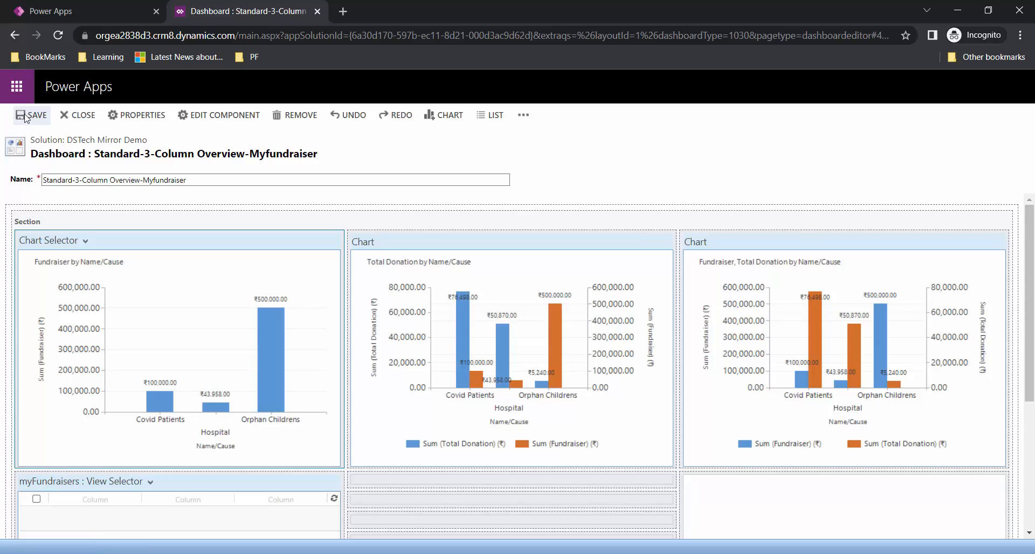
- Close the dashboard editor and show the dashboards of the refreshed DSTech Mirror Demo solution
{"action": "left_click", "coordinate": [74, 117]}
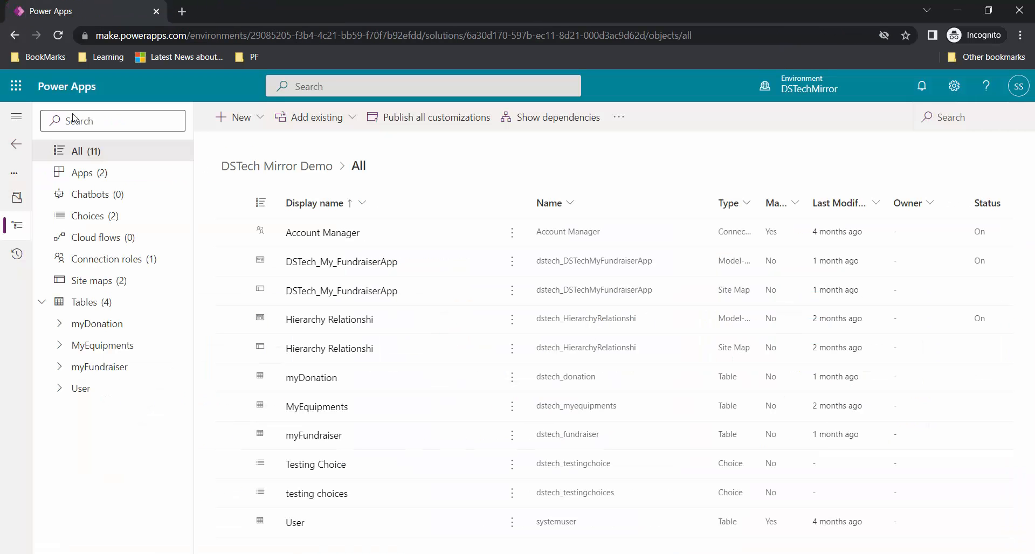
{"action": "left_click", "coordinate": [60, 38]}
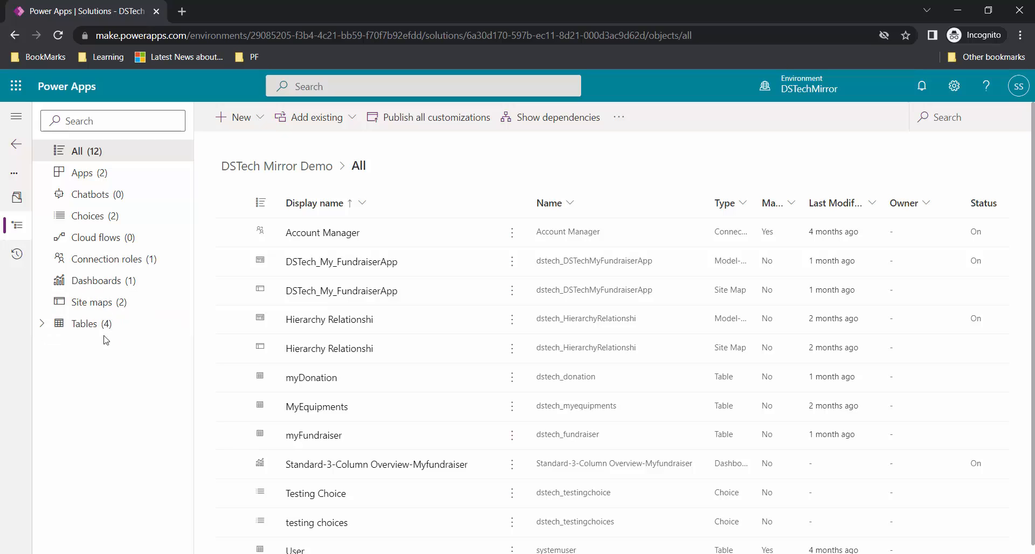
{"action": "left_click", "coordinate": [85, 280]}
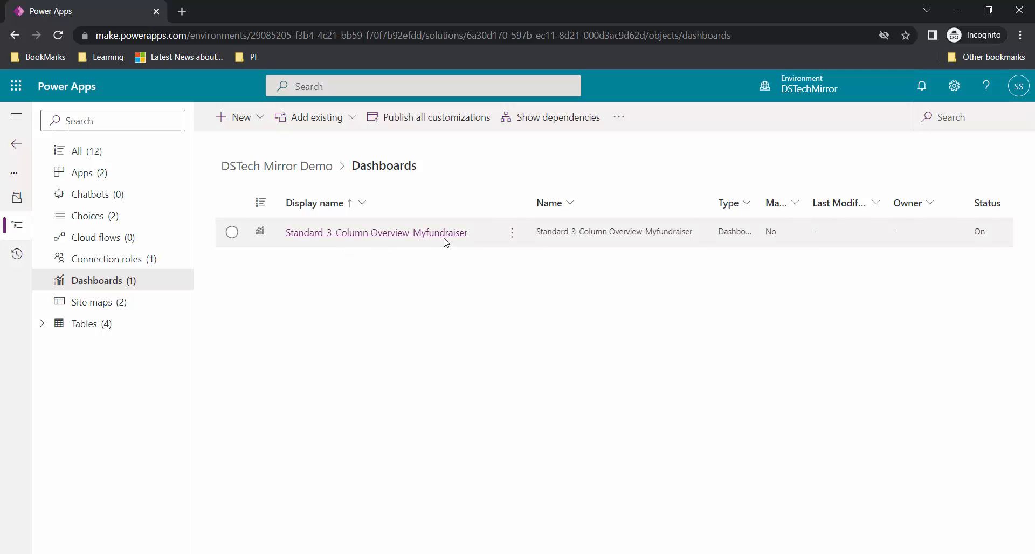
- Open the Standard-3-Column Overview-Myfundraiser dashboard from the solution to check it, and return to the dashboards list
{"action": "left_click", "coordinate": [419, 237]}
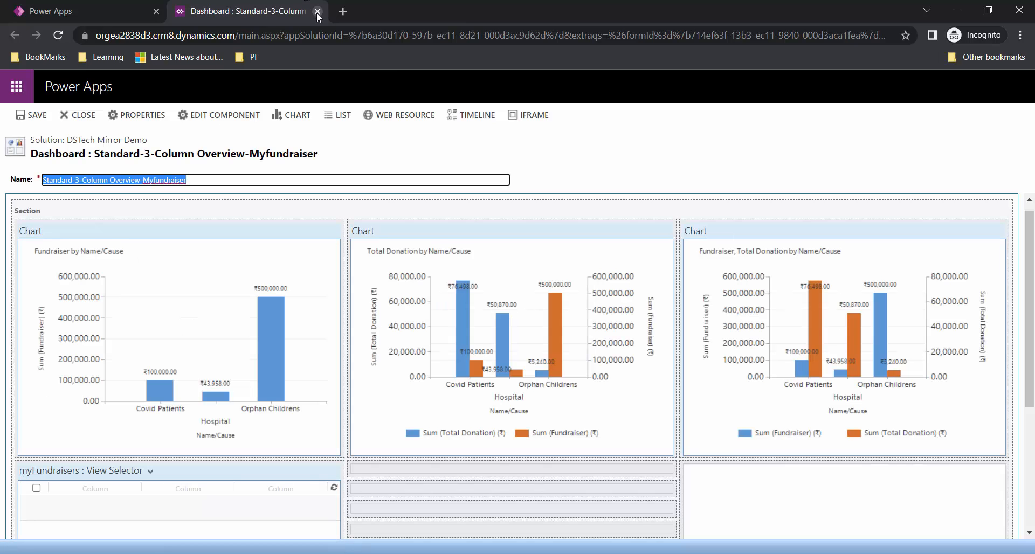
{"action": "left_click", "coordinate": [317, 11]}
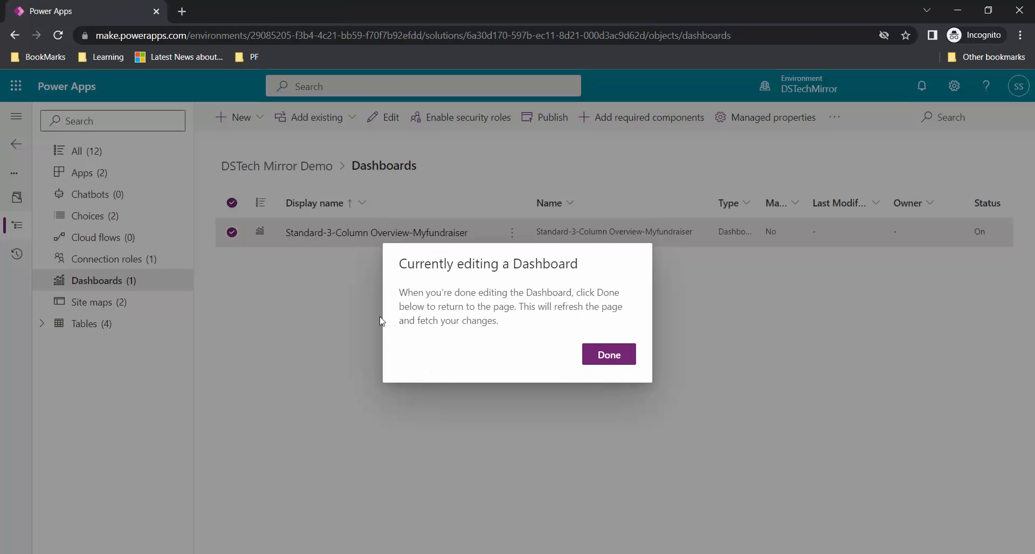
{"action": "left_click", "coordinate": [609, 354]}
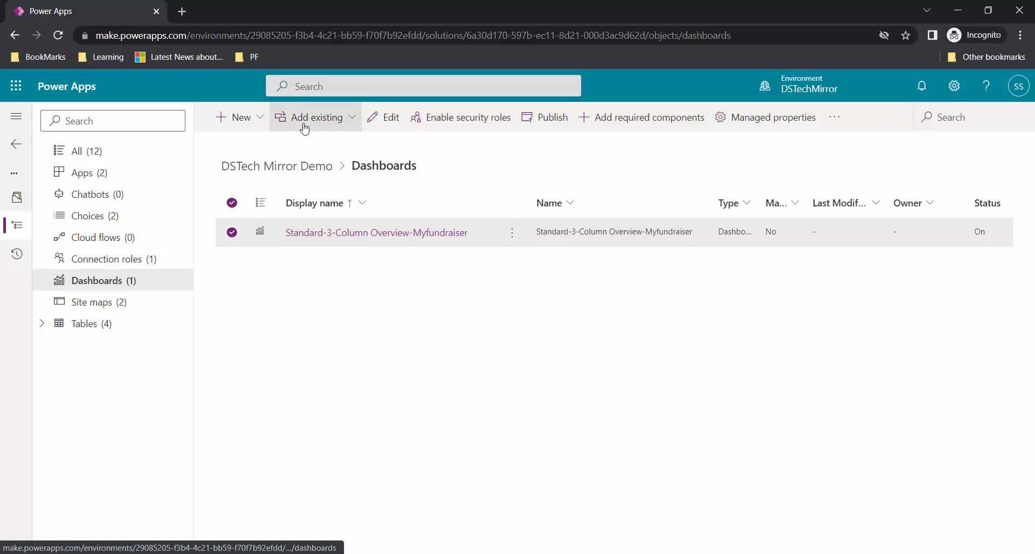
- Examine the actions available for the selected dashboard, including its removal options
{"action": "left_click", "coordinate": [232, 232]}
{"action": "left_click", "coordinate": [232, 232]}
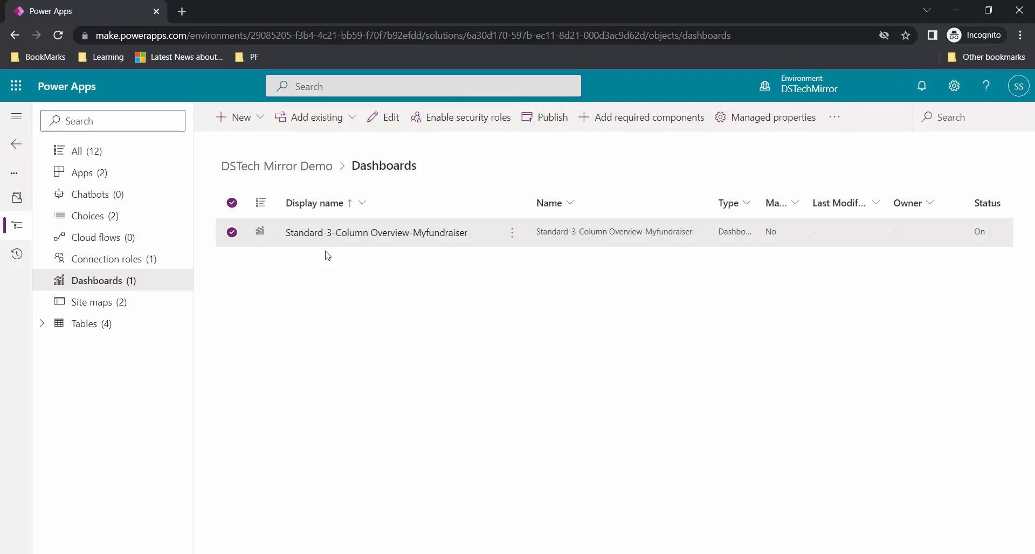
{"action": "left_click", "coordinate": [512, 236]}
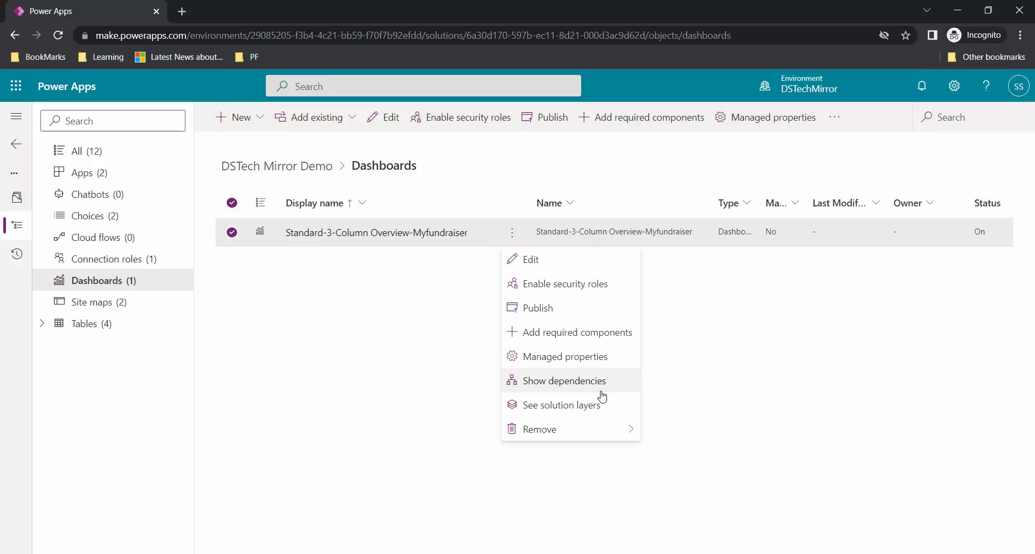
{"action": "mouse_move", "coordinate": [613, 430]}
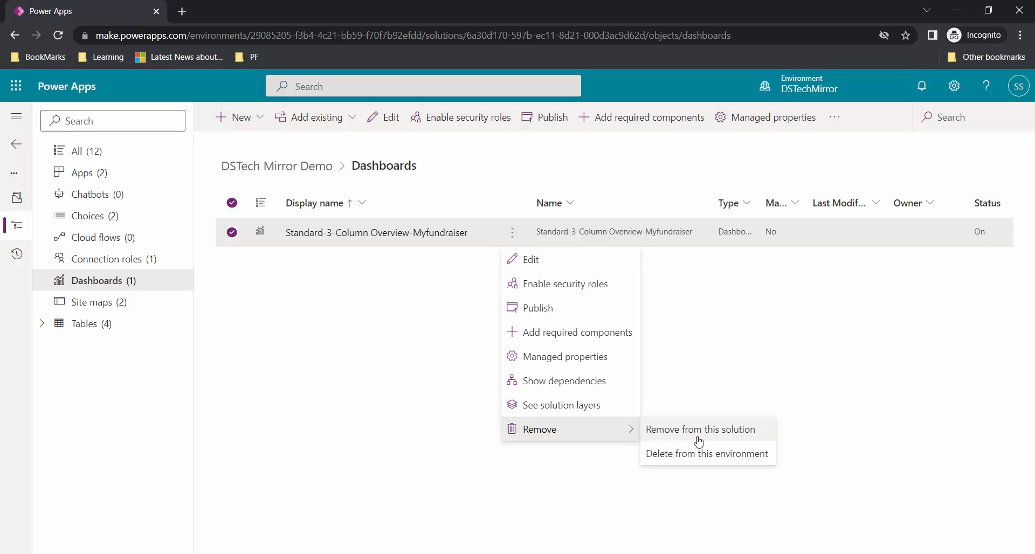
{"action": "left_click", "coordinate": [831, 333]}
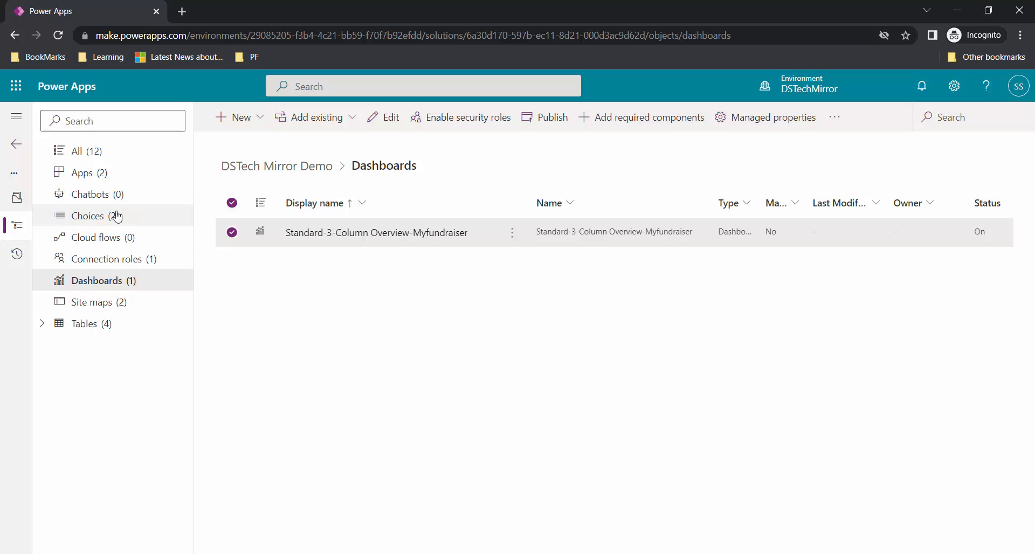
- Switch the DSTech Mirror Demo solution to the classic experience and show its dashboards
{"action": "left_click", "coordinate": [146, 155]}
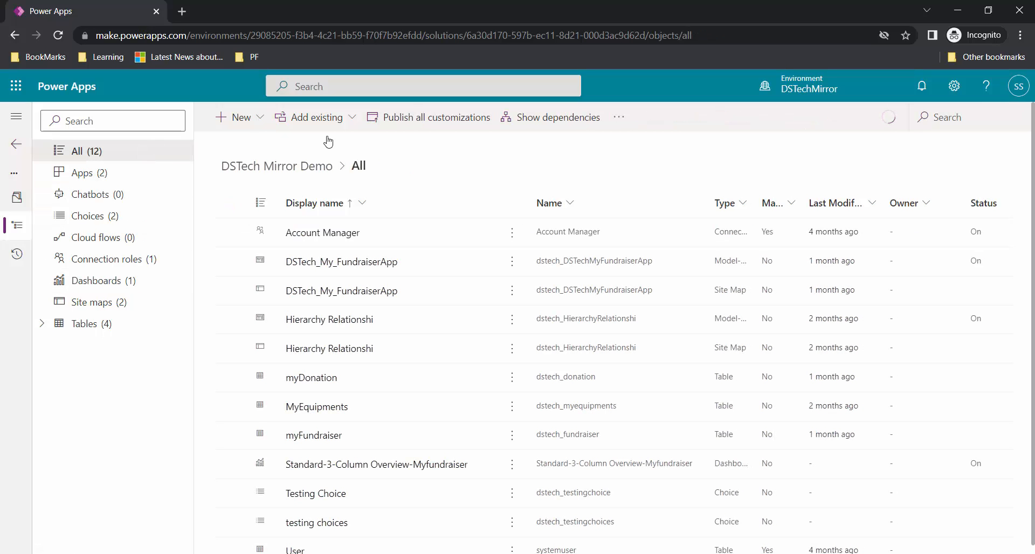
{"action": "left_click", "coordinate": [619, 122]}
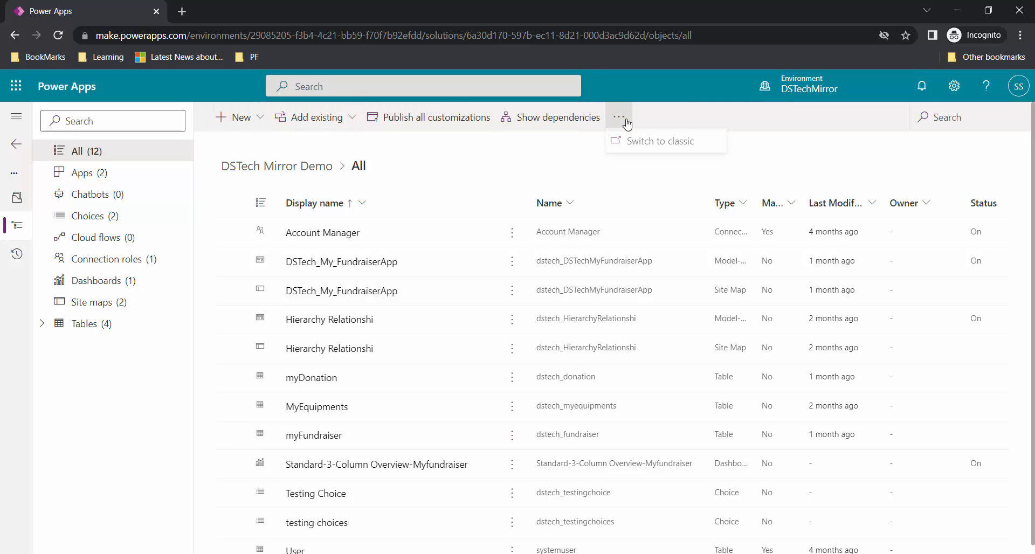
{"action": "left_click", "coordinate": [662, 150]}
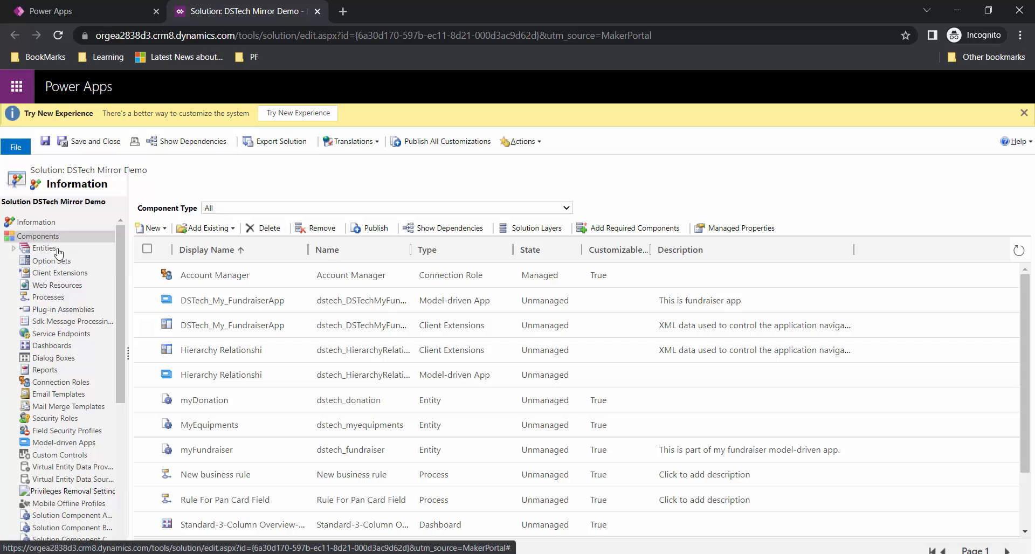
{"action": "left_click", "coordinate": [81, 349]}
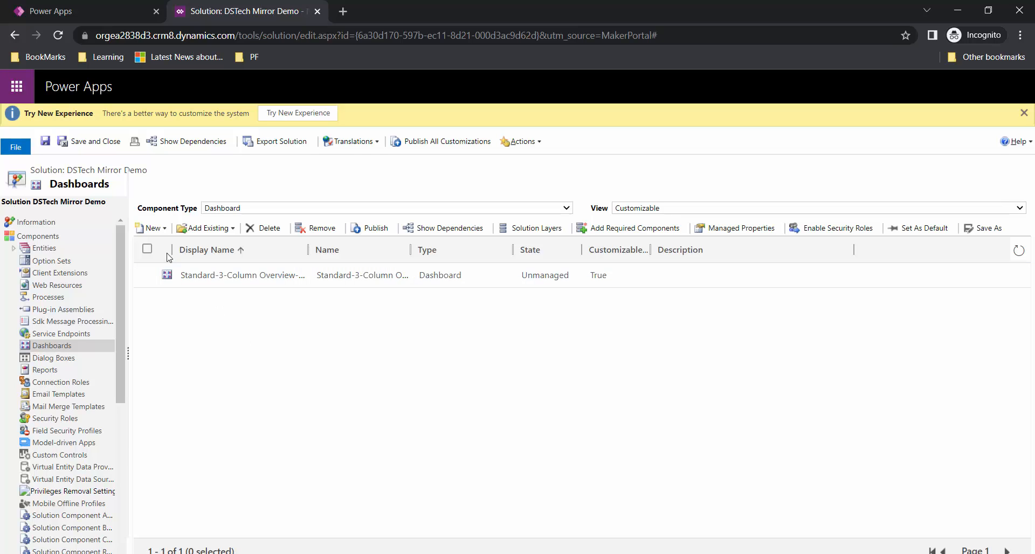
- Create a new interactive experience dashboard using the multi-stream 2-Column Overview Dashboard layout
{"action": "left_click", "coordinate": [158, 229]}
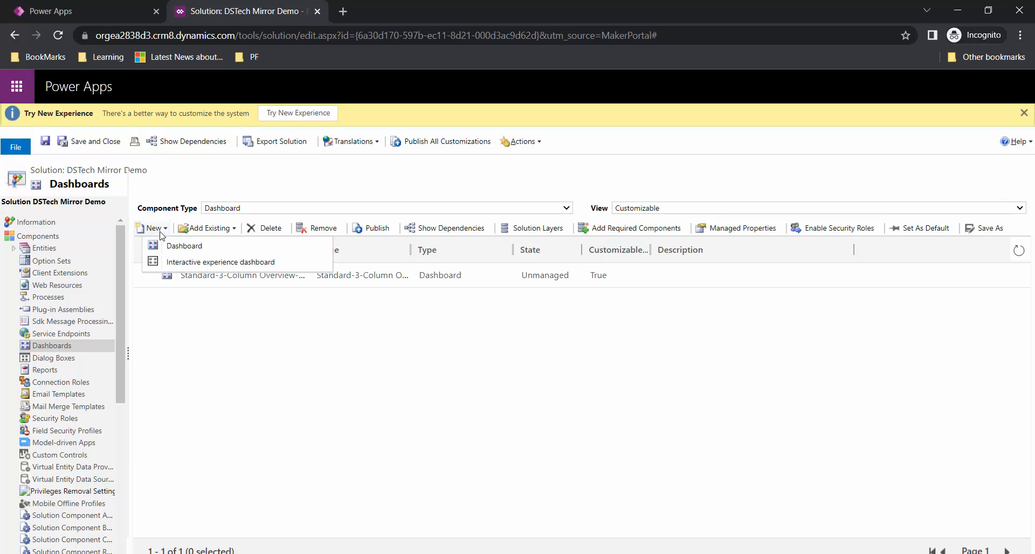
{"action": "left_click", "coordinate": [200, 262]}
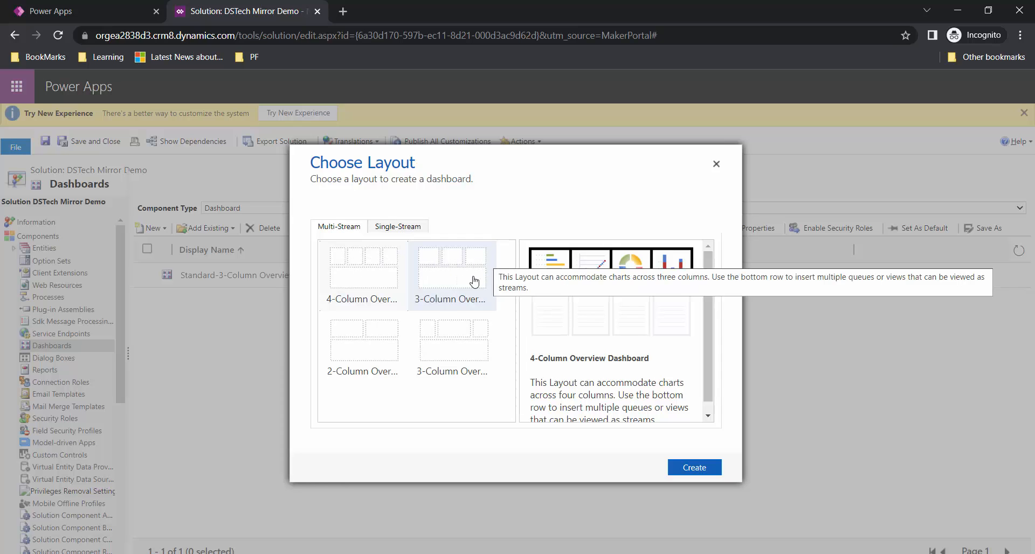
{"action": "left_click", "coordinate": [463, 353]}
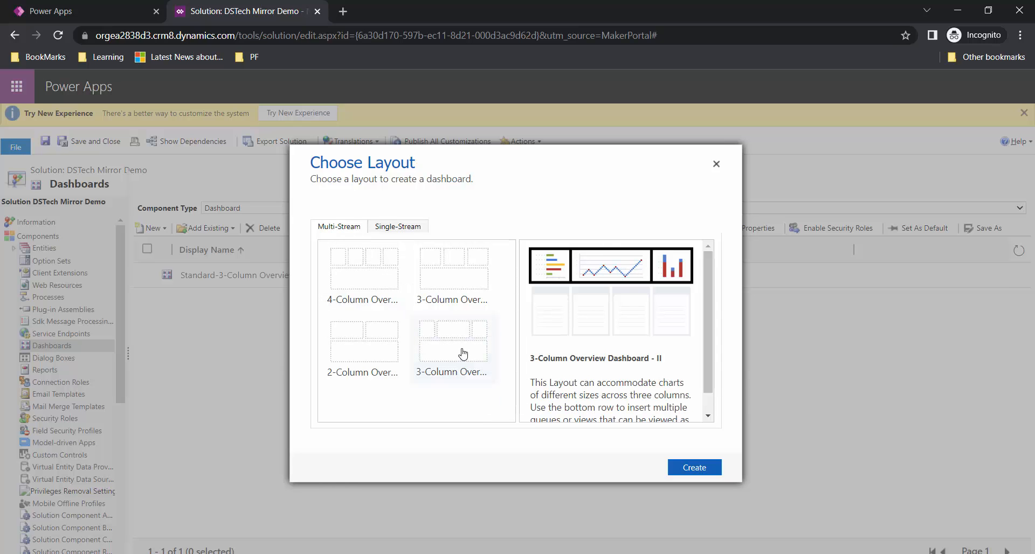
{"action": "scroll", "coordinate": [650, 349], "scroll_direction": "down", "scroll_amount": 1}
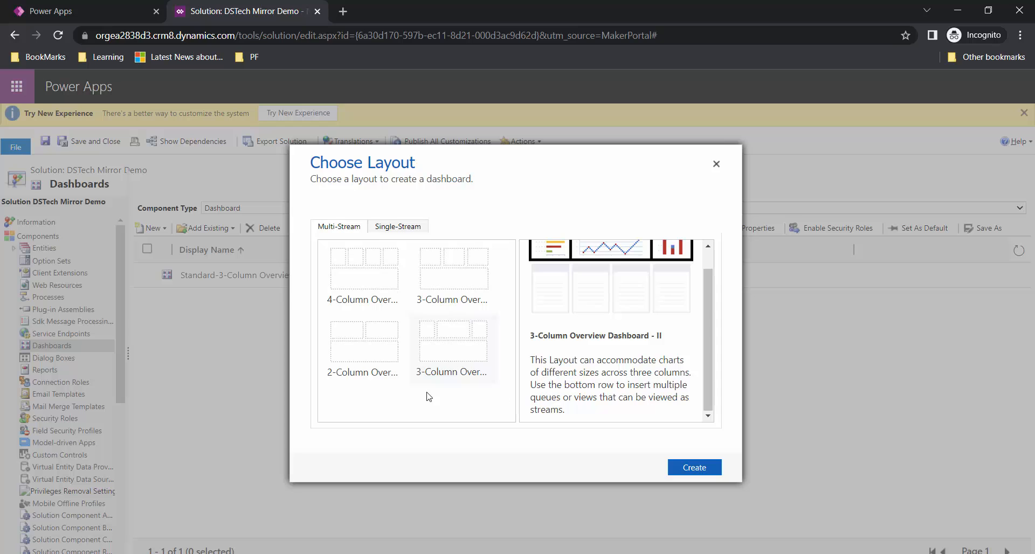
{"action": "left_click", "coordinate": [353, 343]}
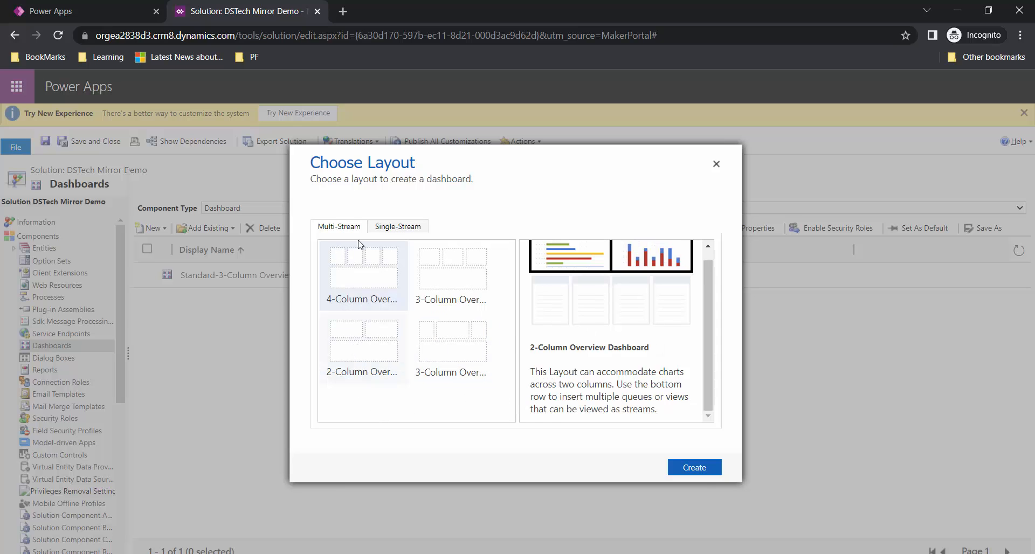
{"action": "left_click", "coordinate": [702, 471]}
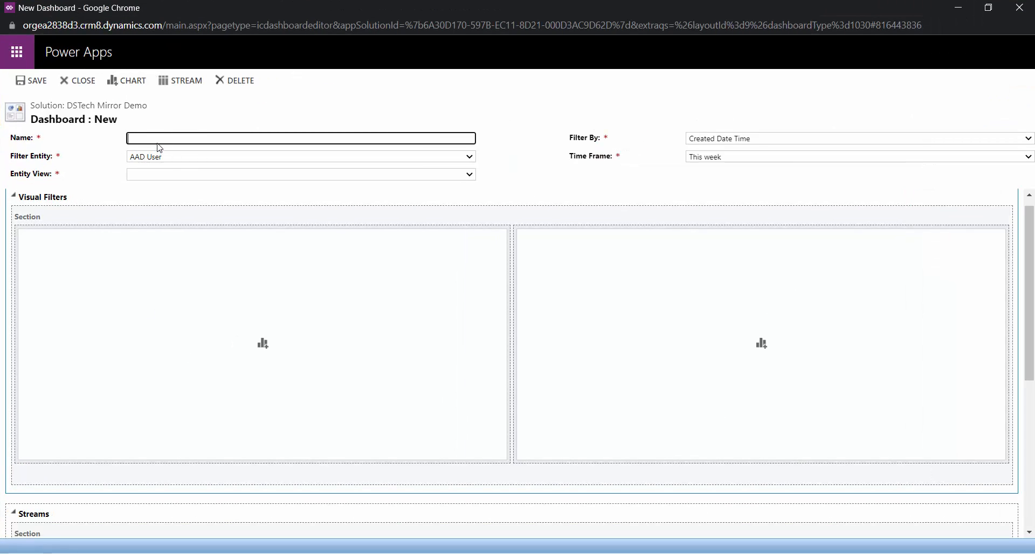
- Name the dashboard Interactive-Multistream-MyDonation and set its filter entity to myDonation
{"action": "type", "text": "Interac"}
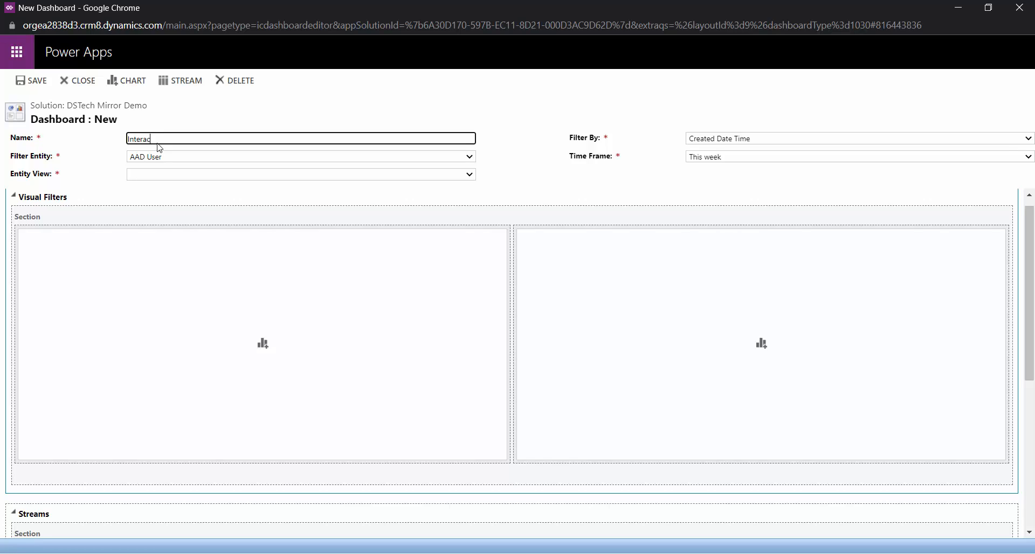
{"action": "type", "text": "tive-Multistream-MyDonation"}
{"action": "left_click", "coordinate": [362, 101]}
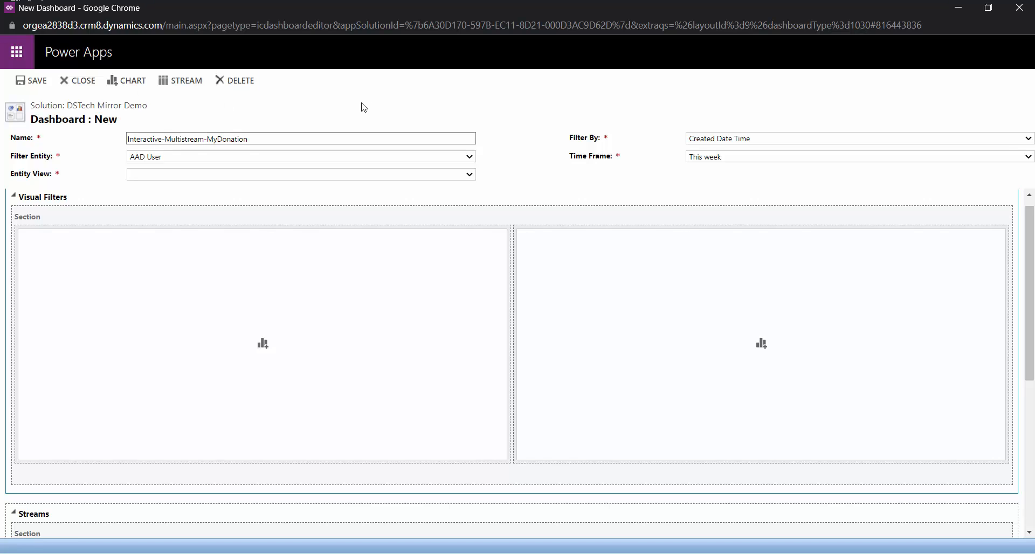
{"action": "left_click", "coordinate": [190, 159]}
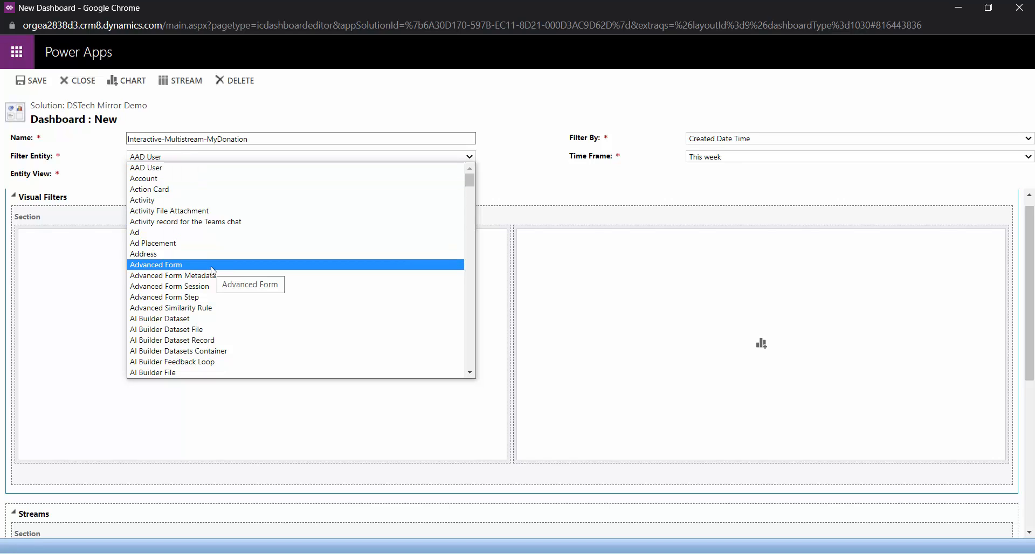
{"action": "type", "text": "myDonation"}
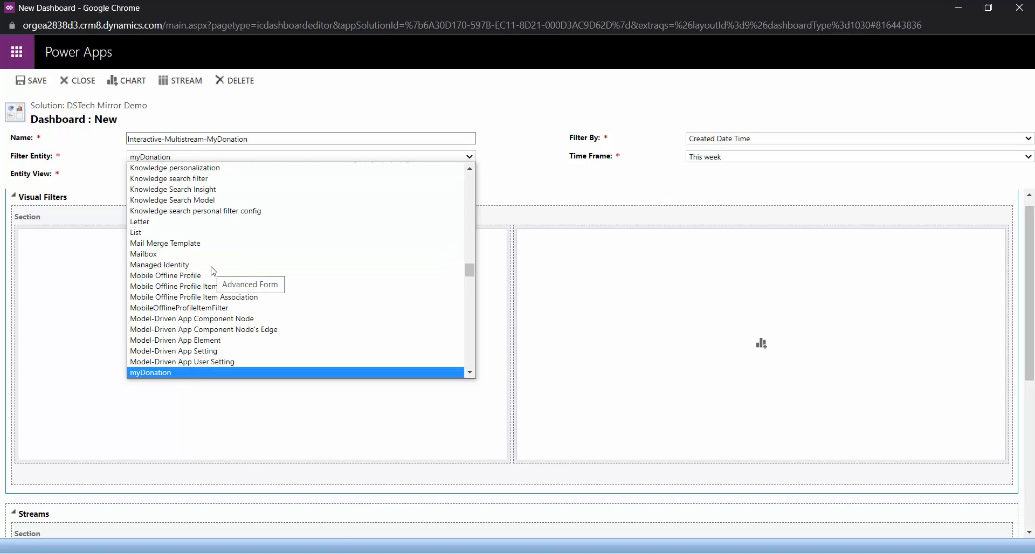
{"action": "key", "text": "Return"}
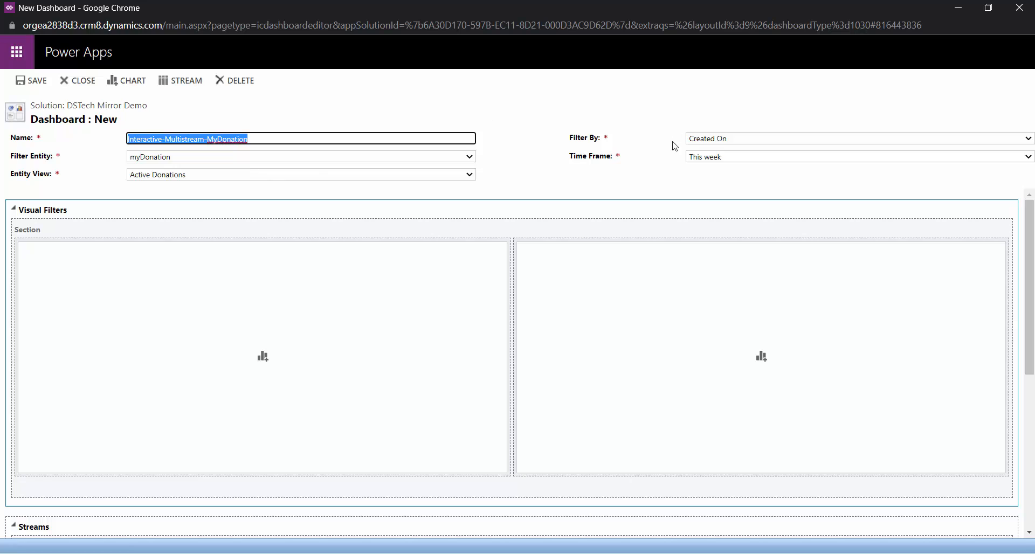
- Filter the dashboard by Created On with the time frame Last quarter
{"action": "left_click", "coordinate": [766, 141]}
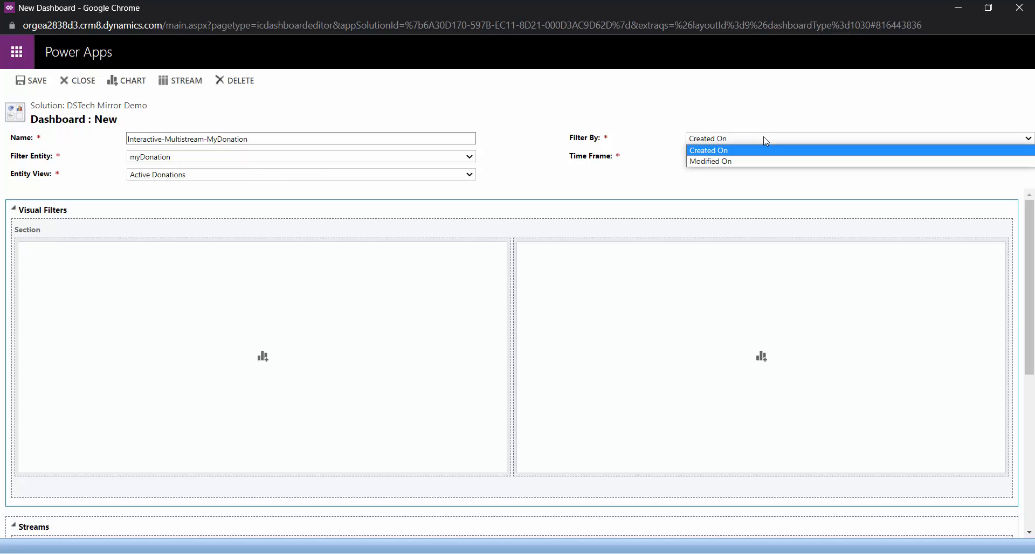
{"action": "left_click", "coordinate": [760, 140]}
{"action": "left_click", "coordinate": [734, 161]}
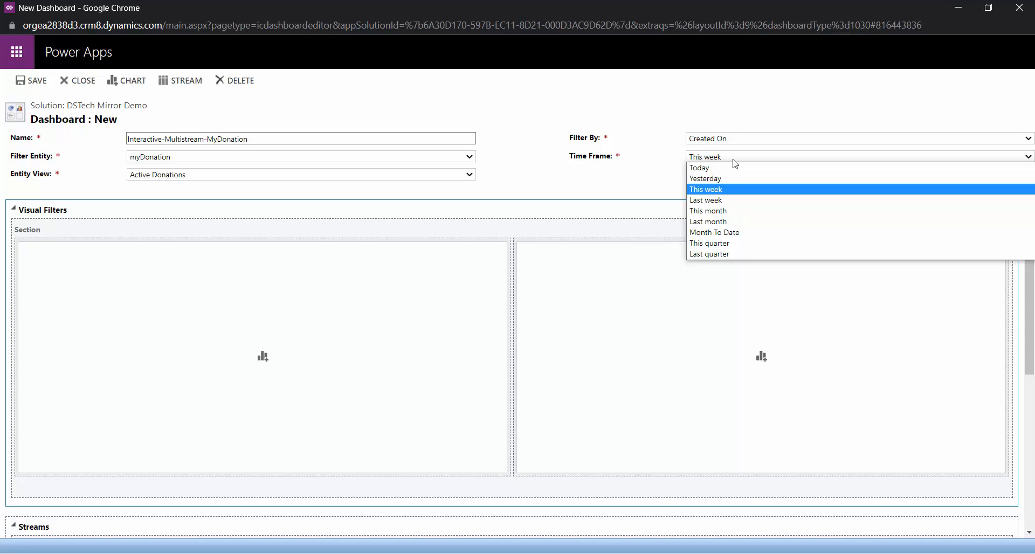
{"action": "left_click", "coordinate": [737, 255]}
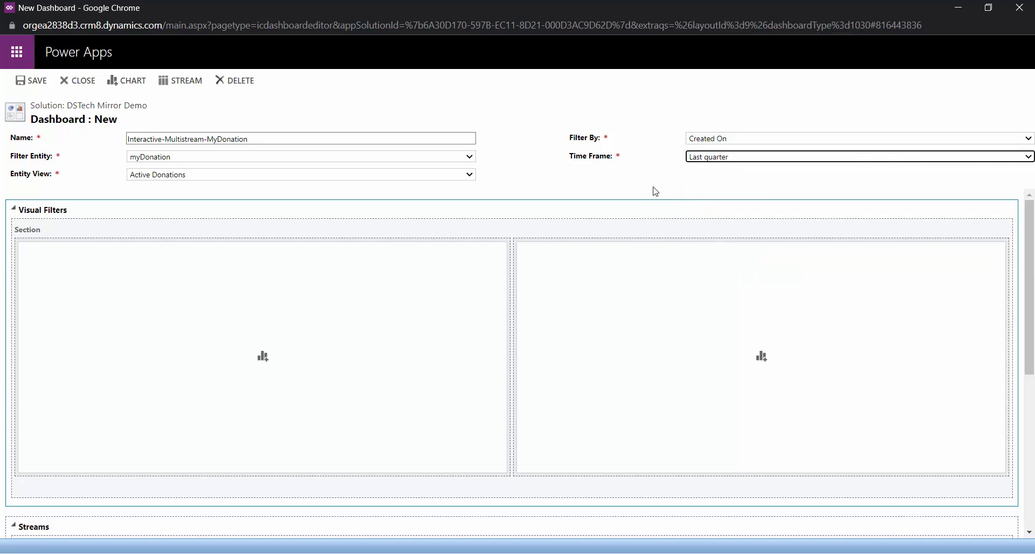
- Add the "Donation Amount by From" chart to the first visual filter slot, leaving the second slot empty
{"action": "scroll", "coordinate": [112, 355], "scroll_direction": "down", "scroll_amount": 1}
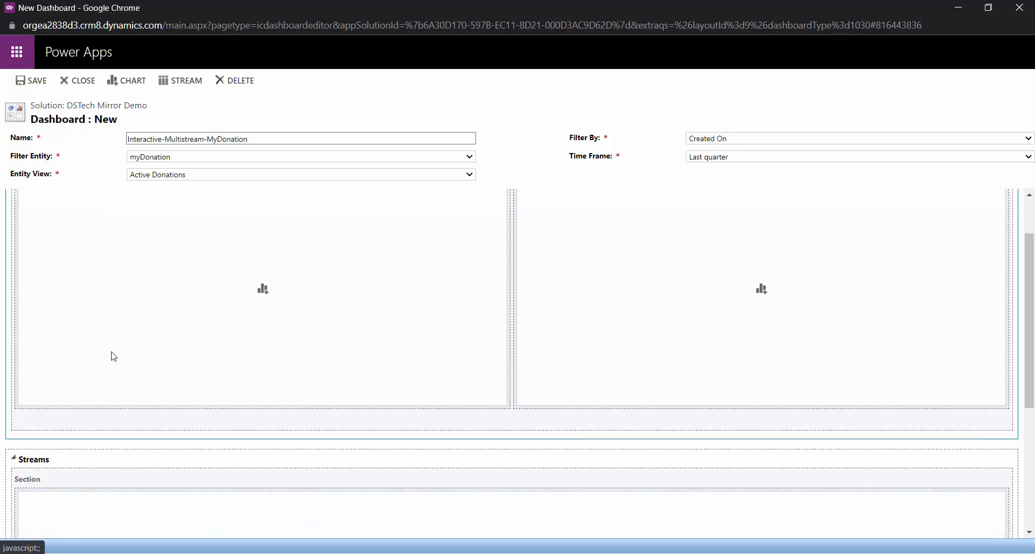
{"action": "scroll", "coordinate": [112, 355], "scroll_direction": "up", "scroll_amount": 1}
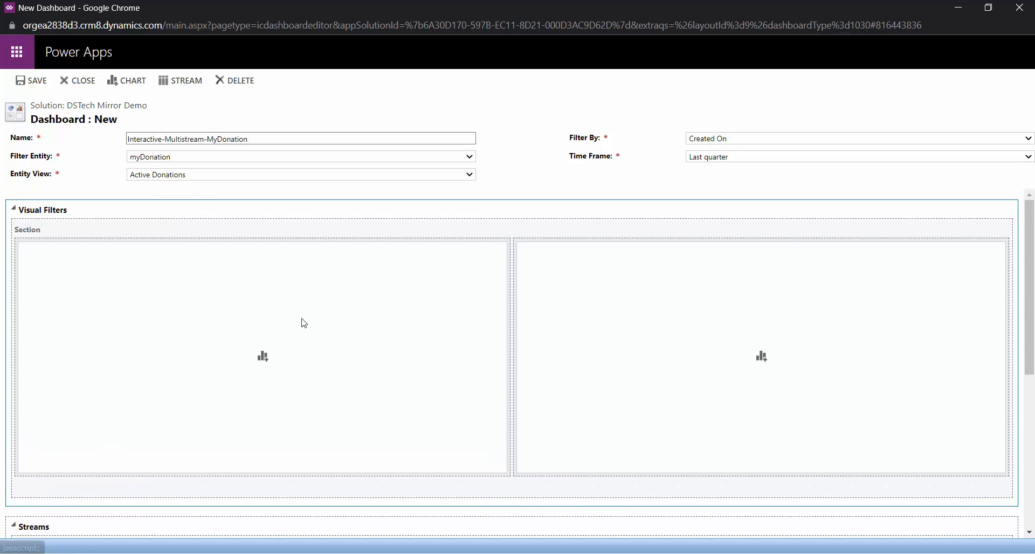
{"action": "left_click", "coordinate": [262, 357]}
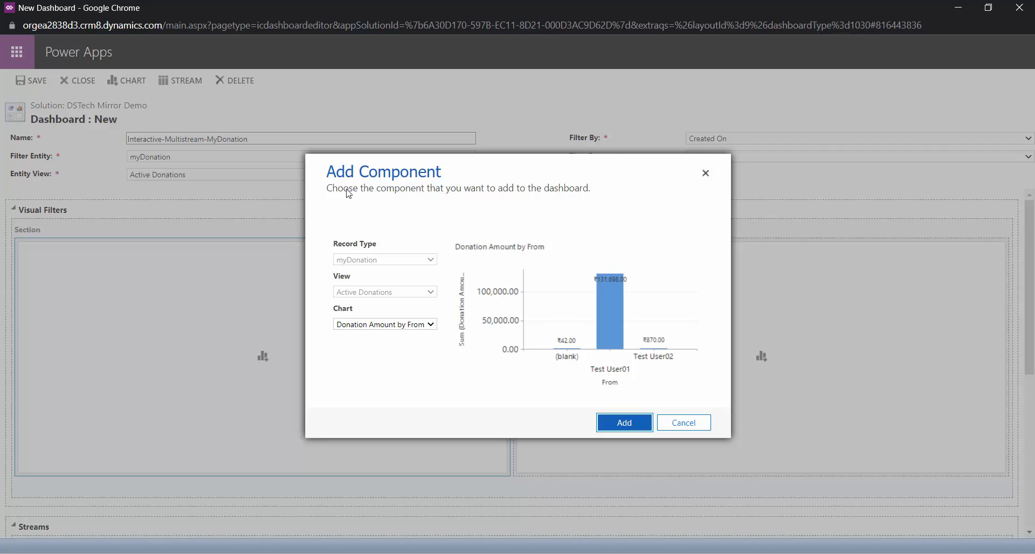
{"action": "left_click", "coordinate": [430, 325]}
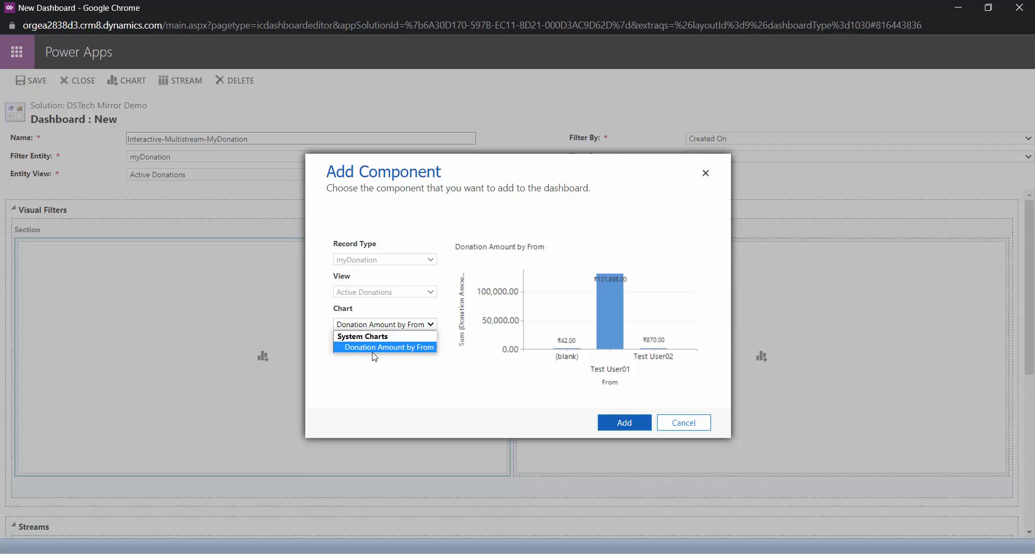
{"action": "left_click", "coordinate": [391, 347]}
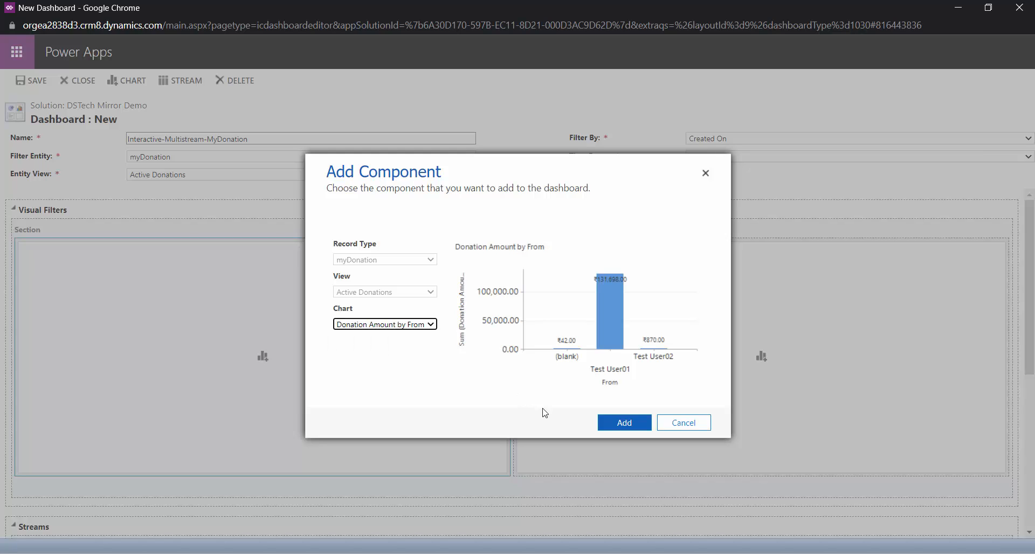
{"action": "left_click", "coordinate": [613, 424]}
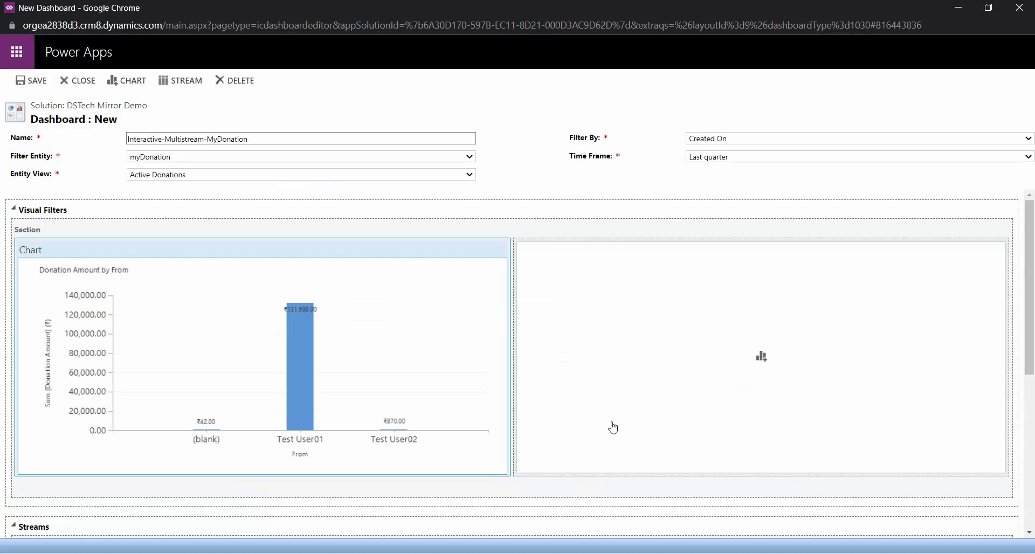
{"action": "double_click", "coordinate": [255, 355]}
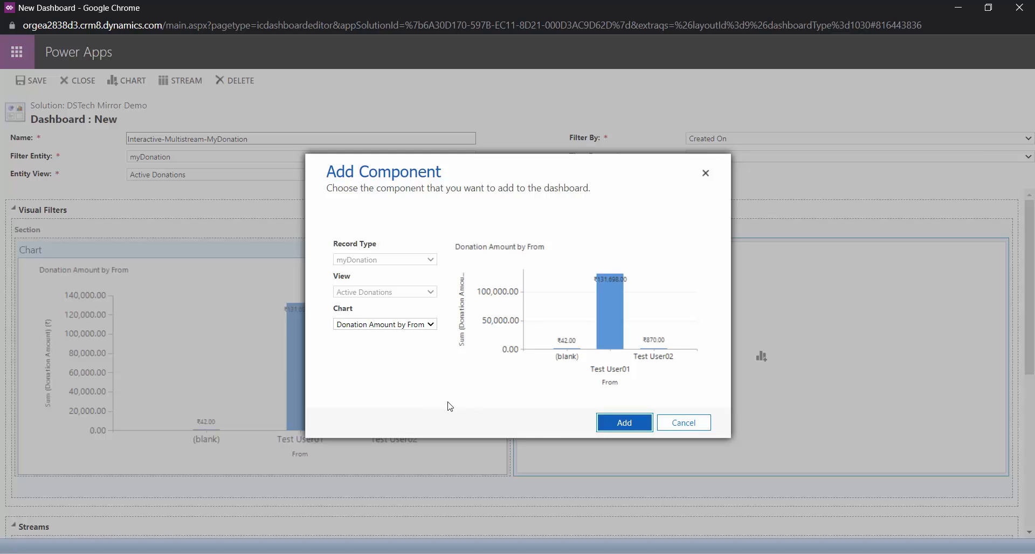
{"action": "left_click", "coordinate": [684, 423]}
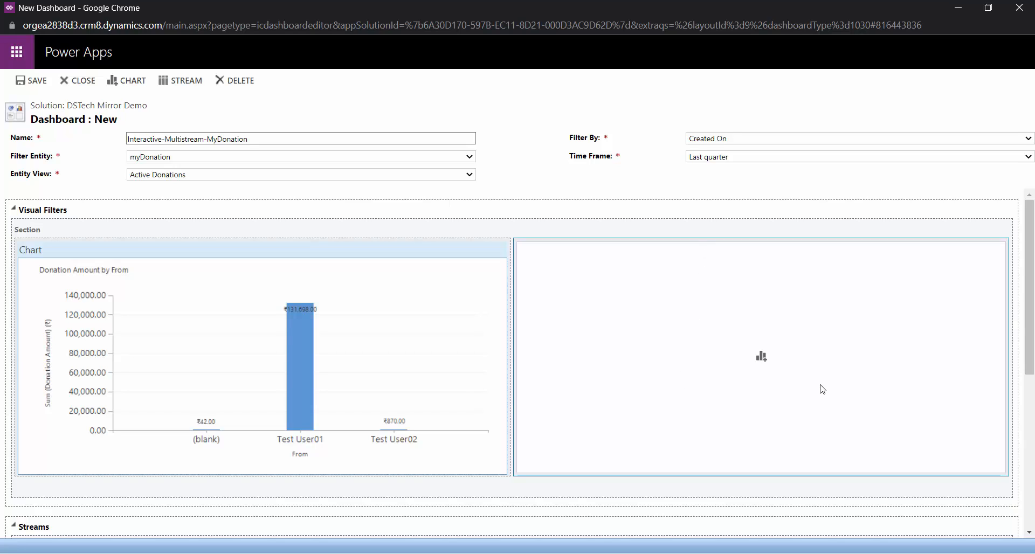
- Add a view-based stream for the myDonation record type with the Active Donations view to the Streams section
{"action": "scroll", "coordinate": [808, 391], "scroll_direction": "down", "scroll_amount": 1}
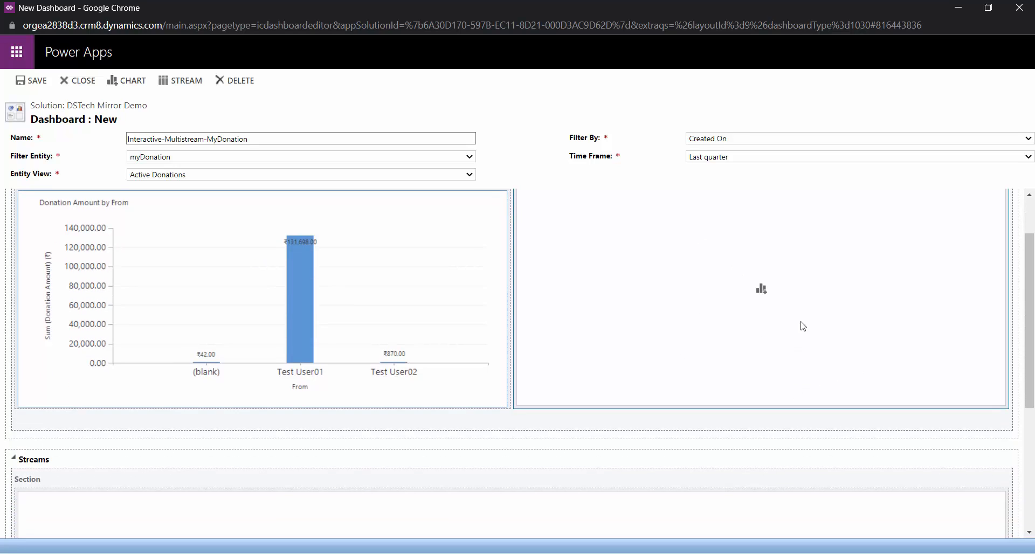
{"action": "scroll", "coordinate": [802, 326], "scroll_direction": "down", "scroll_amount": 4}
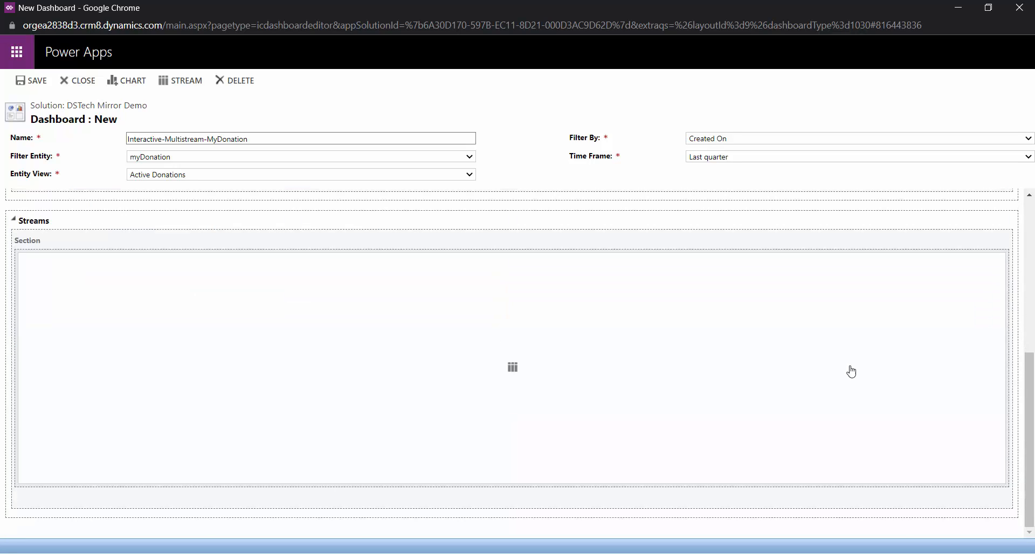
{"action": "left_click", "coordinate": [512, 368]}
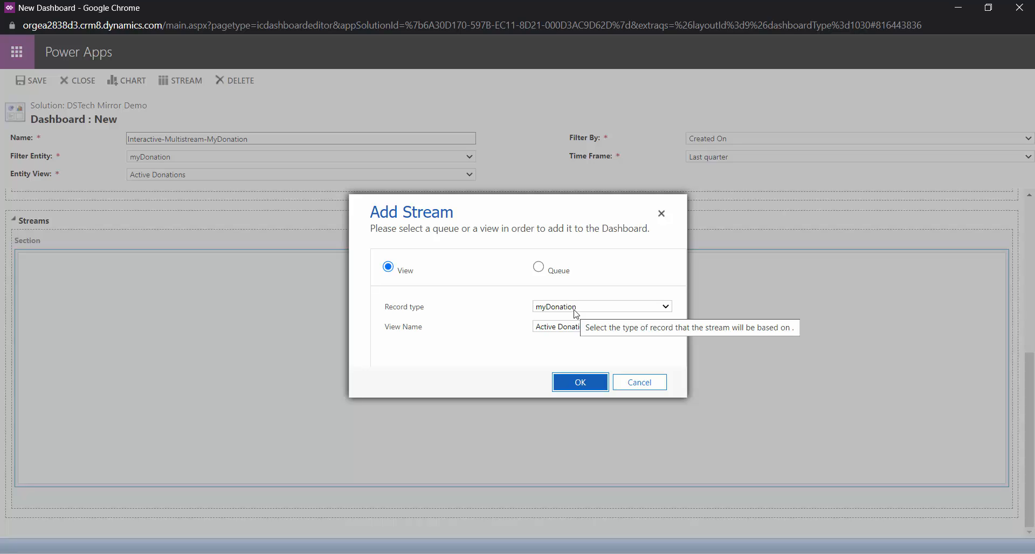
{"action": "left_click", "coordinate": [575, 311]}
{"action": "left_click", "coordinate": [575, 311]}
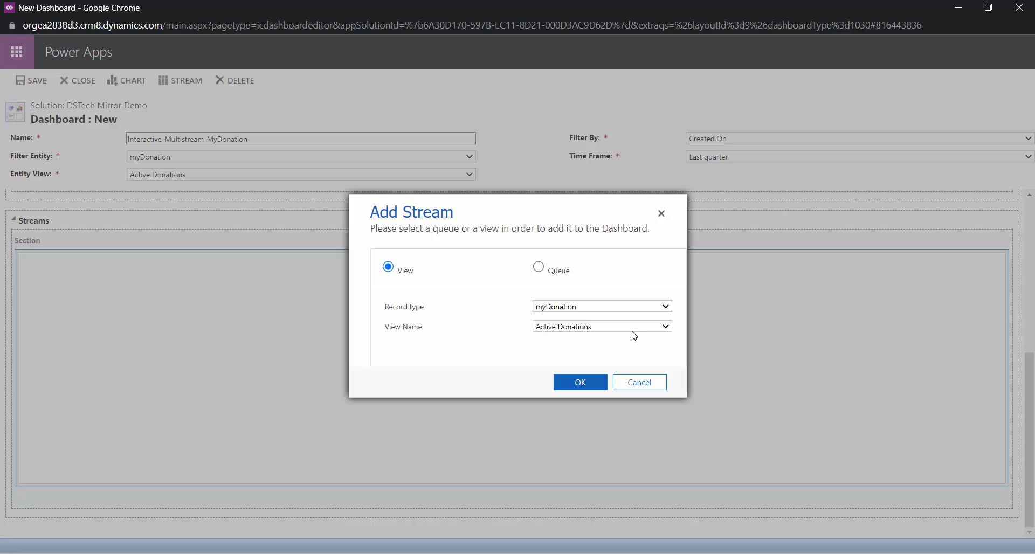
{"action": "left_click", "coordinate": [584, 384]}
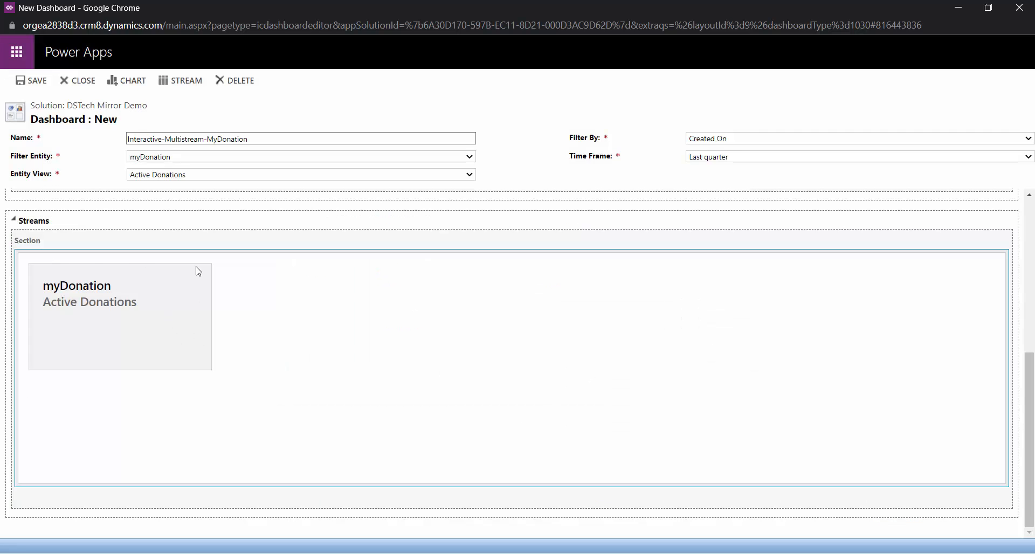
- Add a second view-based stream for the myFundraiser record type with the Active Fundraisers view
{"action": "scroll", "coordinate": [347, 388], "scroll_direction": "up", "scroll_amount": 4}
{"action": "scroll", "coordinate": [350, 390], "scroll_direction": "down", "scroll_amount": 4}
{"action": "left_click", "coordinate": [182, 88]}
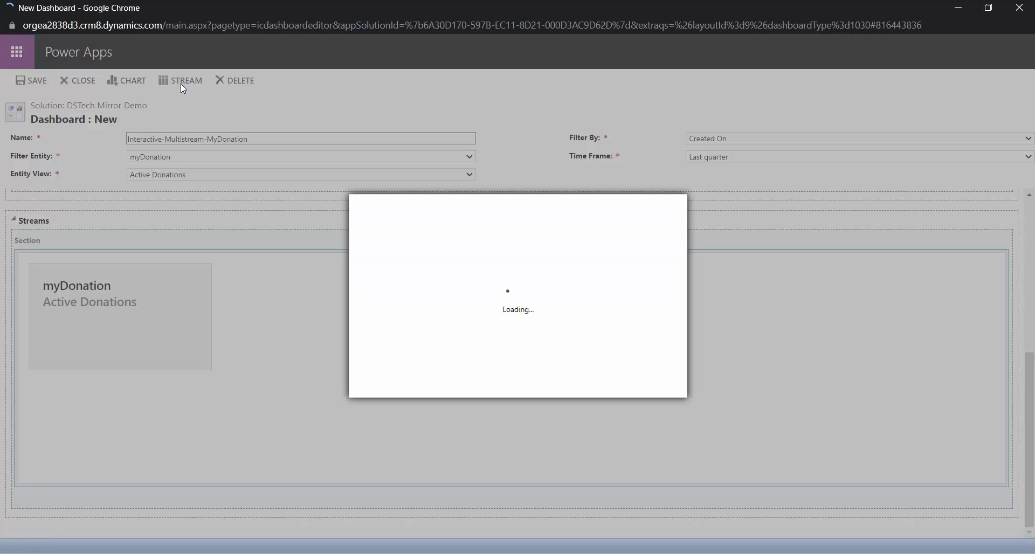
{"action": "left_click", "coordinate": [596, 308]}
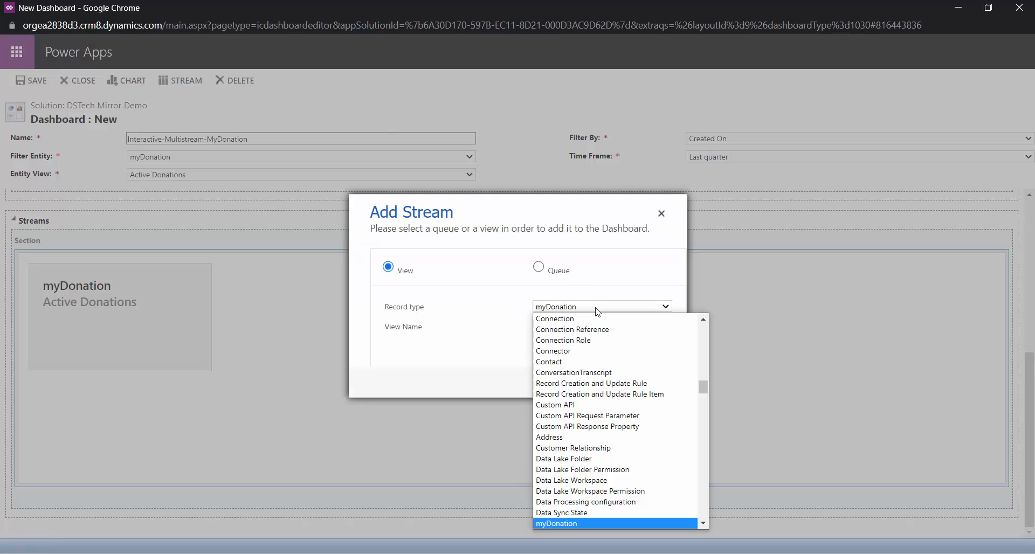
{"action": "key", "text": "Down"}
{"action": "key", "text": "Down"}
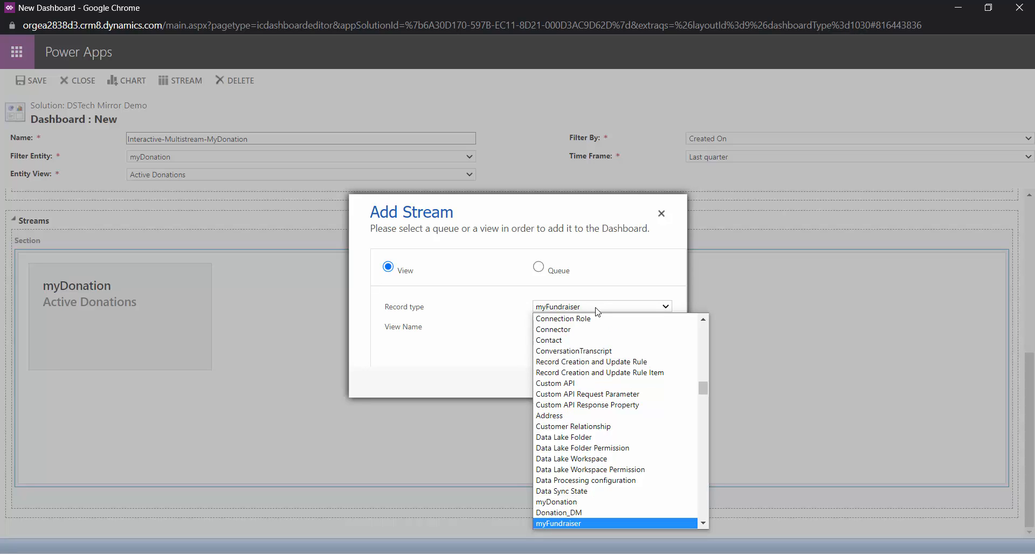
{"action": "key", "text": "Return"}
{"action": "left_click", "coordinate": [587, 380]}
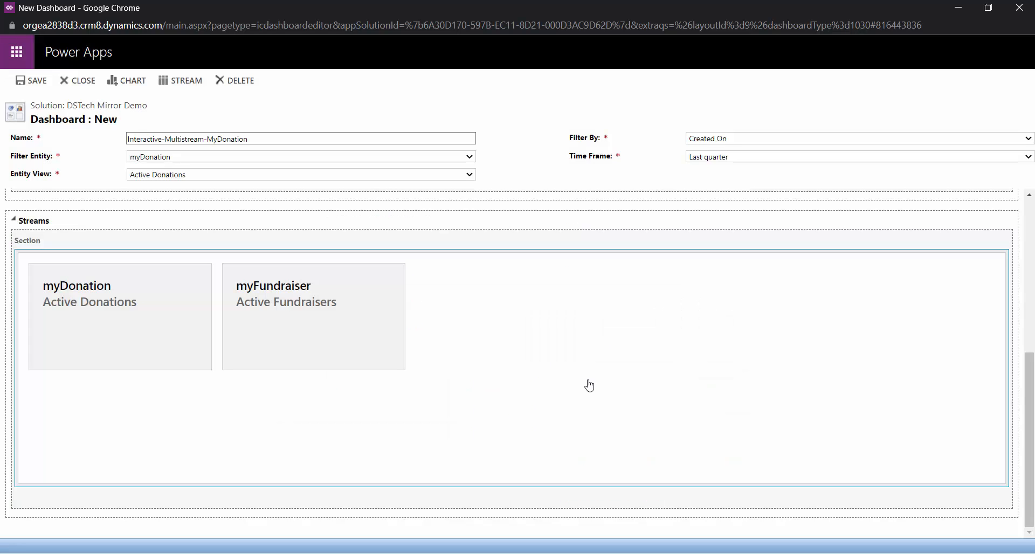
- Add a third stream for the myDonation record type with the Inactive Donations view
{"action": "left_click", "coordinate": [189, 82]}
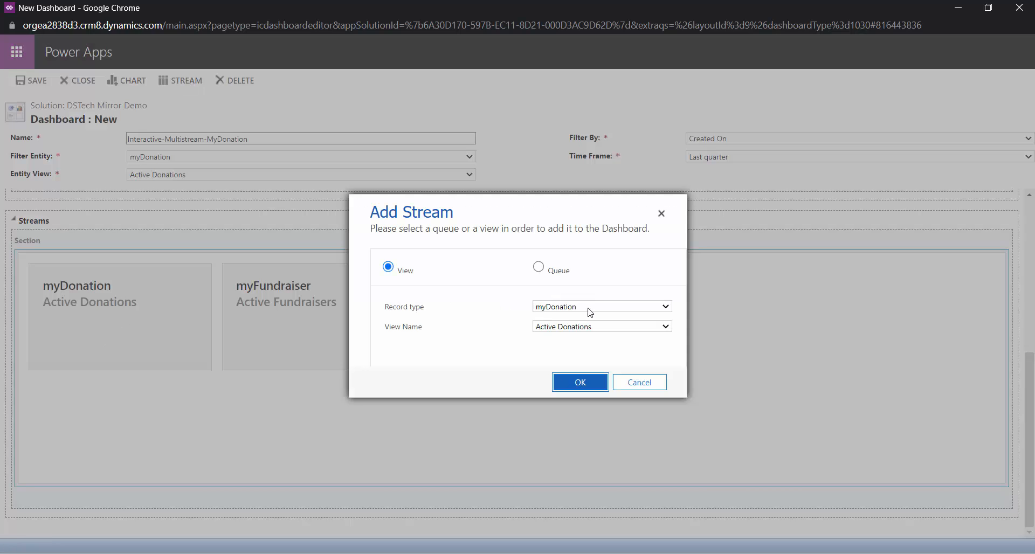
{"action": "left_click", "coordinate": [593, 326]}
{"action": "left_click", "coordinate": [586, 351]}
{"action": "left_click", "coordinate": [582, 381]}
- Add a fourth stream for the myFundraiser record type with the Fundraiser-PublicView view
{"action": "left_click", "coordinate": [176, 83]}
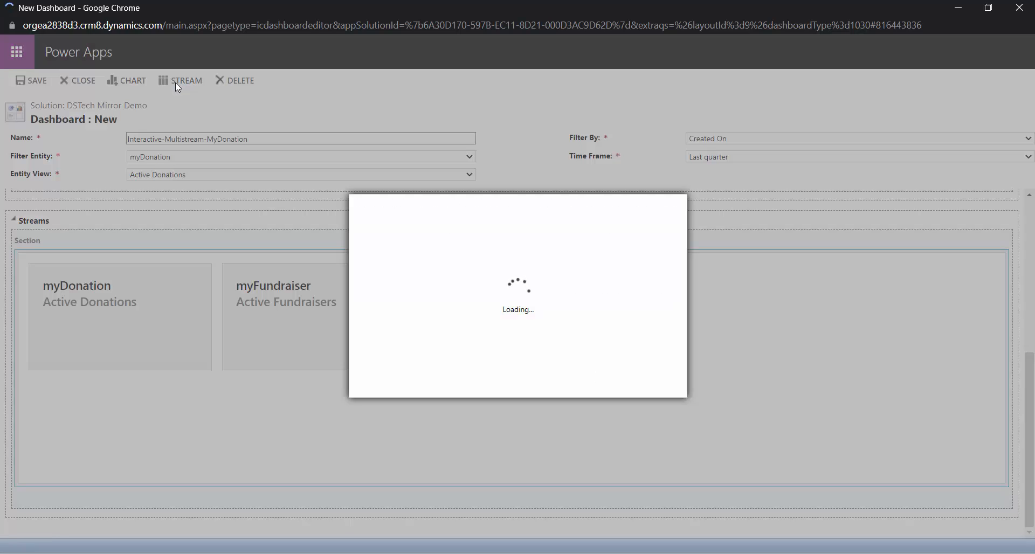
{"action": "left_click", "coordinate": [581, 307]}
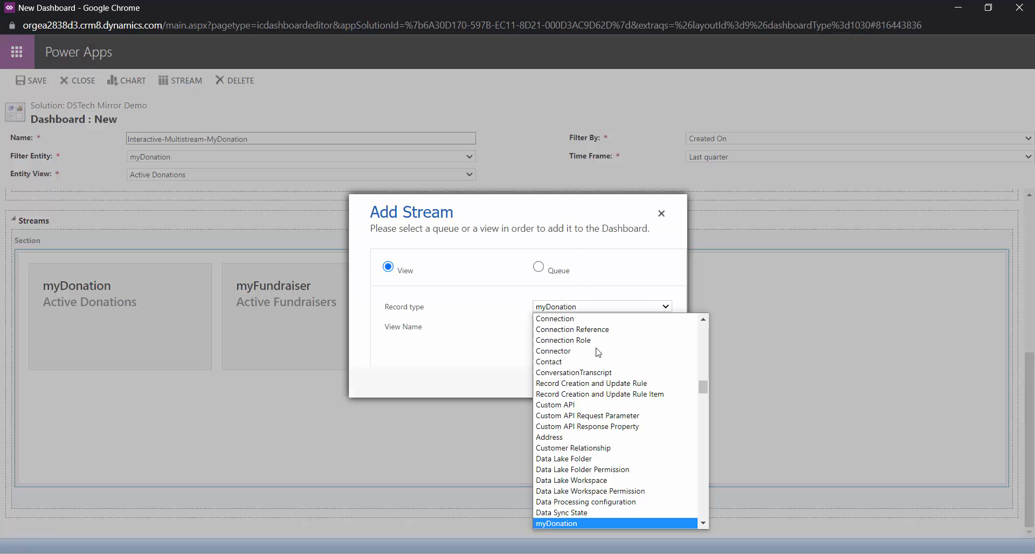
{"action": "scroll", "coordinate": [597, 431], "scroll_direction": "down", "scroll_amount": 3}
{"action": "scroll", "coordinate": [597, 431], "scroll_direction": "down", "scroll_amount": 1}
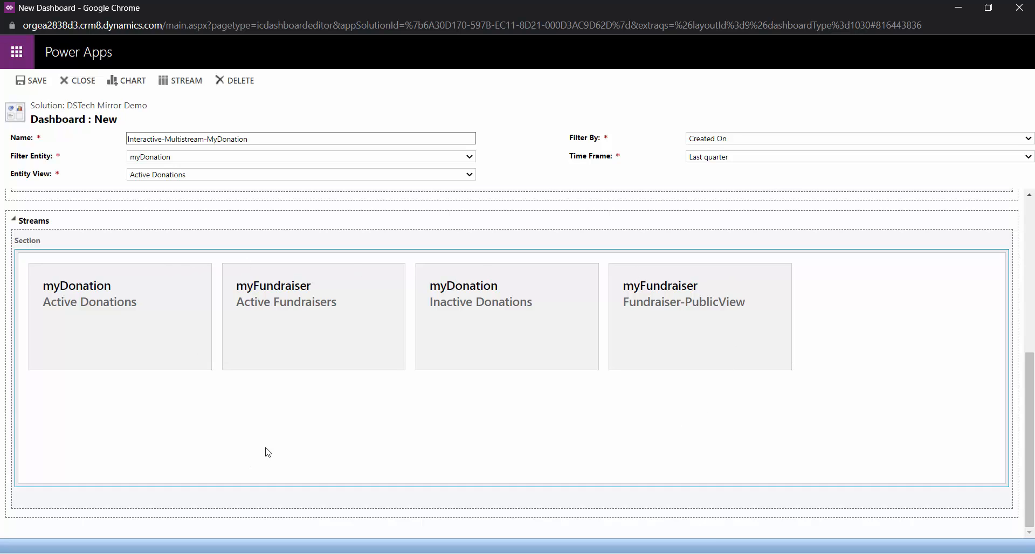
{"action": "scroll", "coordinate": [58, 377], "scroll_direction": "up", "scroll_amount": 3}
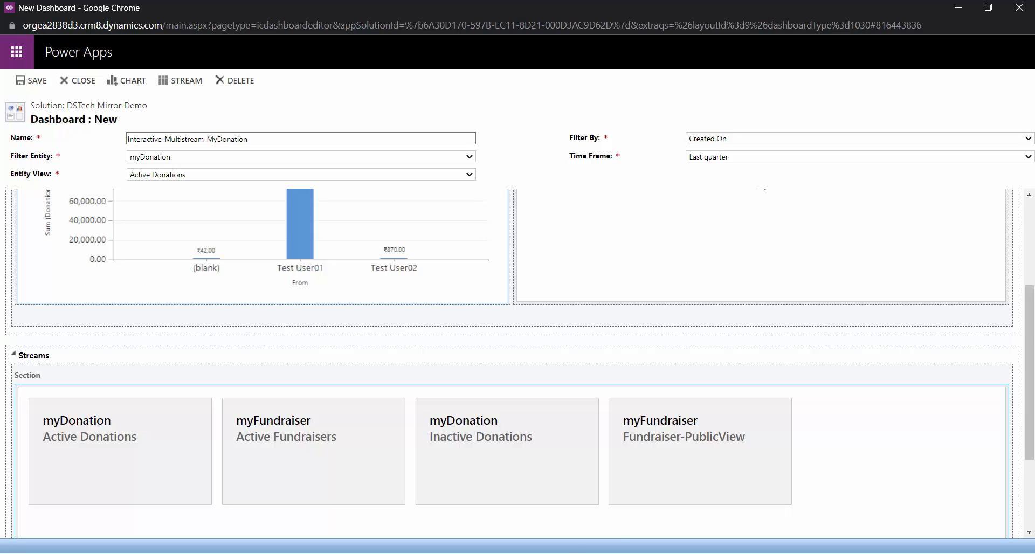
- Switch to the PowerPoint slide on dashboard types and add the sub-bullet "Add chart only from one table" under Multi-Stream Dashboard
{"action": "left_click", "coordinate": [410, 520]}
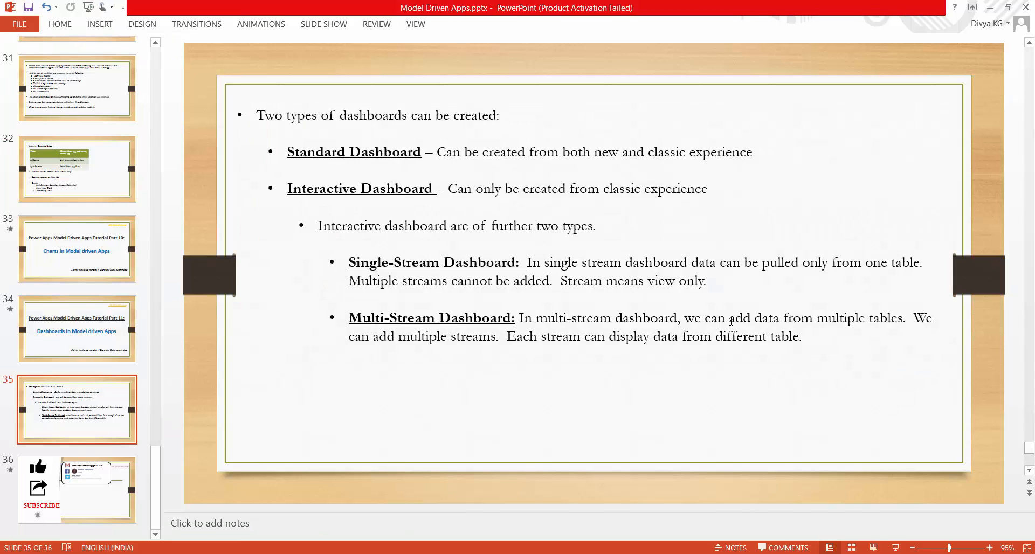
{"action": "left_click", "coordinate": [804, 337]}
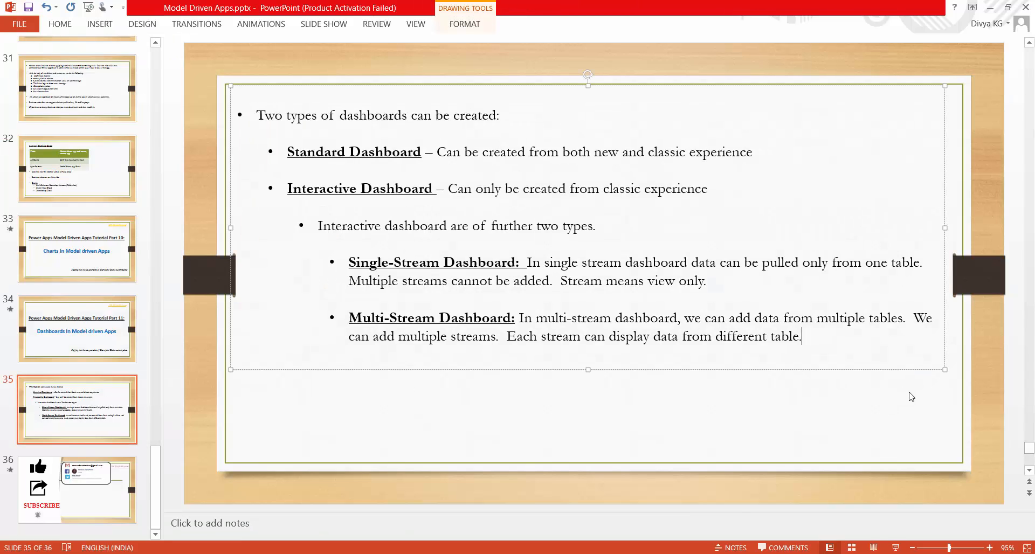
{"action": "key", "text": "Return"}
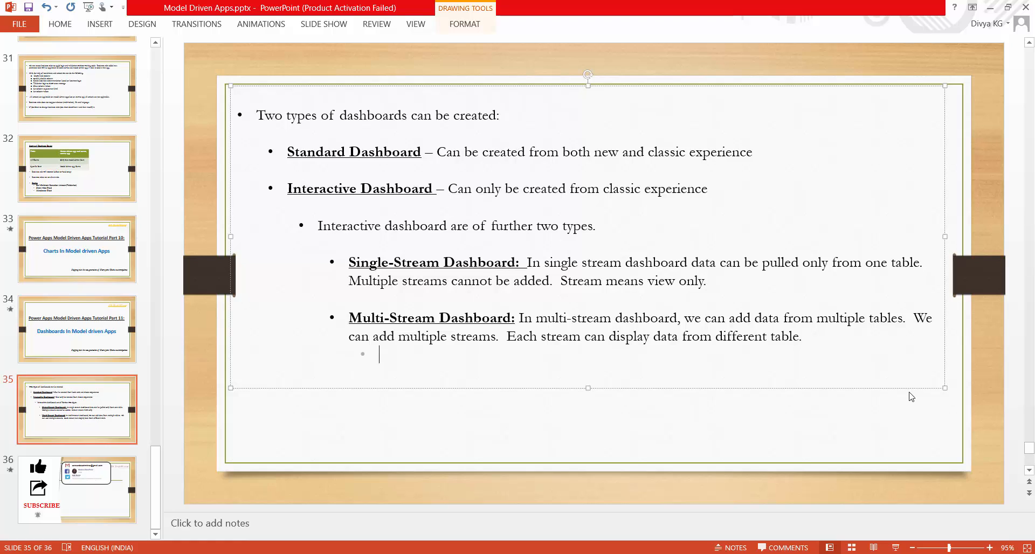
{"action": "type", "text": "Ch"}
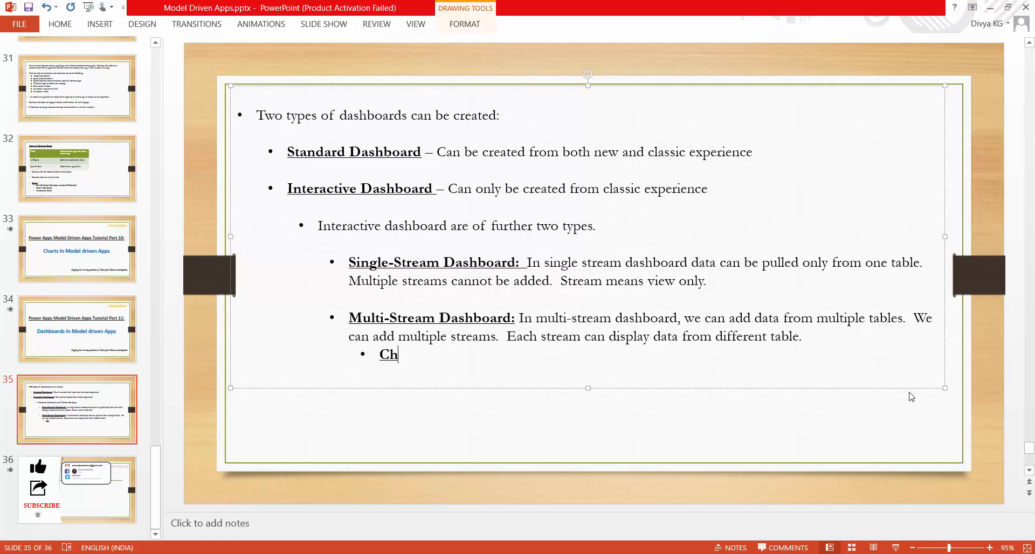
{"action": "key", "text": "BackSpace"}
{"action": "key", "text": "BackSpace"}
{"action": "type", "text": "Ch"}
{"action": "key", "text": "BackSpace"}
{"action": "key", "text": "BackSpace"}
{"action": "type", "text": "Add chart only f"}
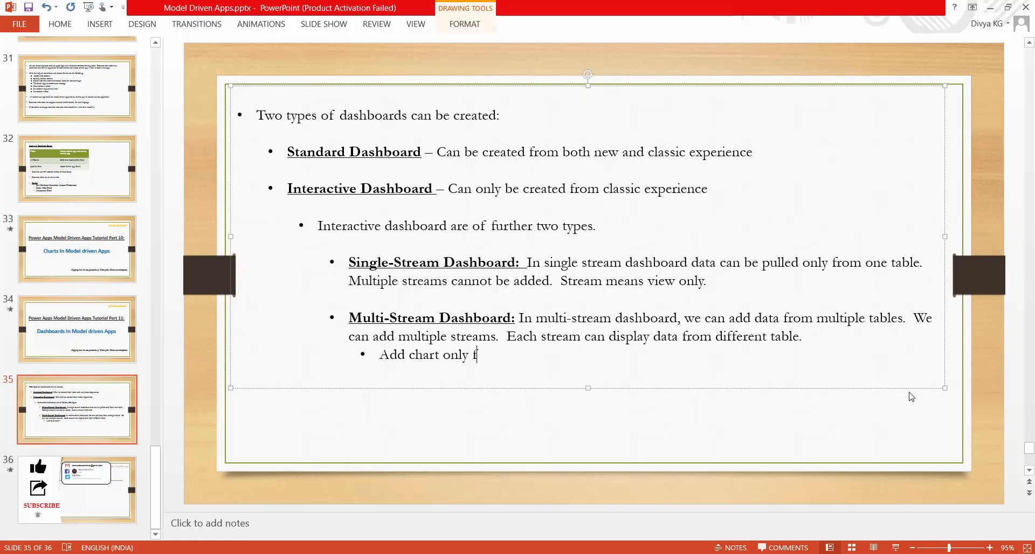
{"action": "type", "text": "orm on "}
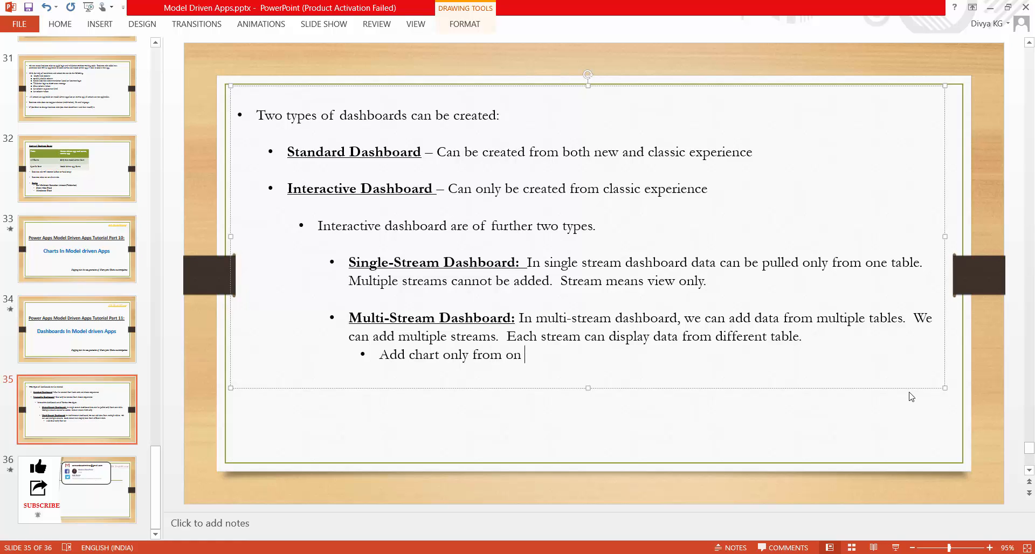
{"action": "type", "text": "table"}
{"action": "key", "text": "Return"}
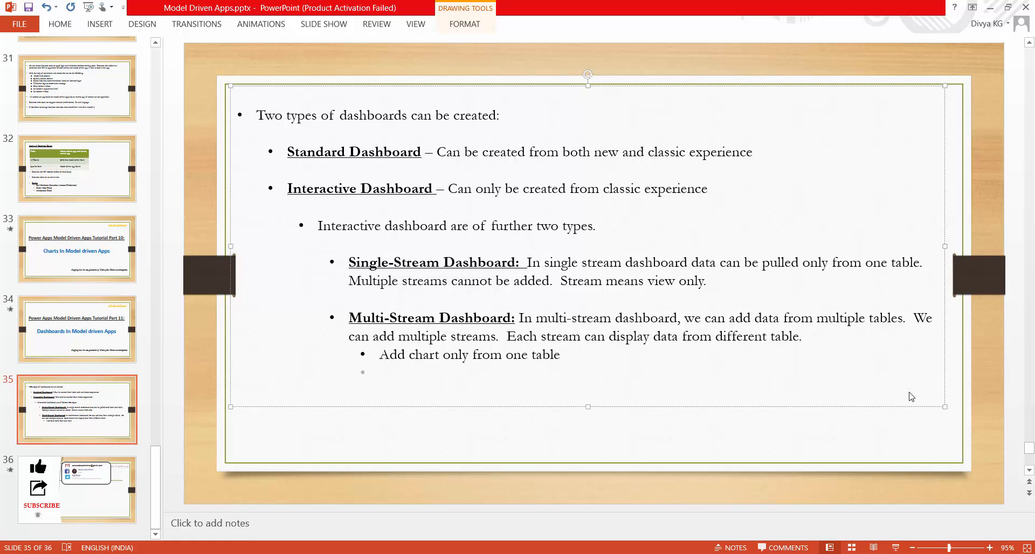
- Write the second Multi-Stream Dashboard sub-bullet "Display views from different tables or different views of same tables."
{"action": "type", "text": "Display views from data"}
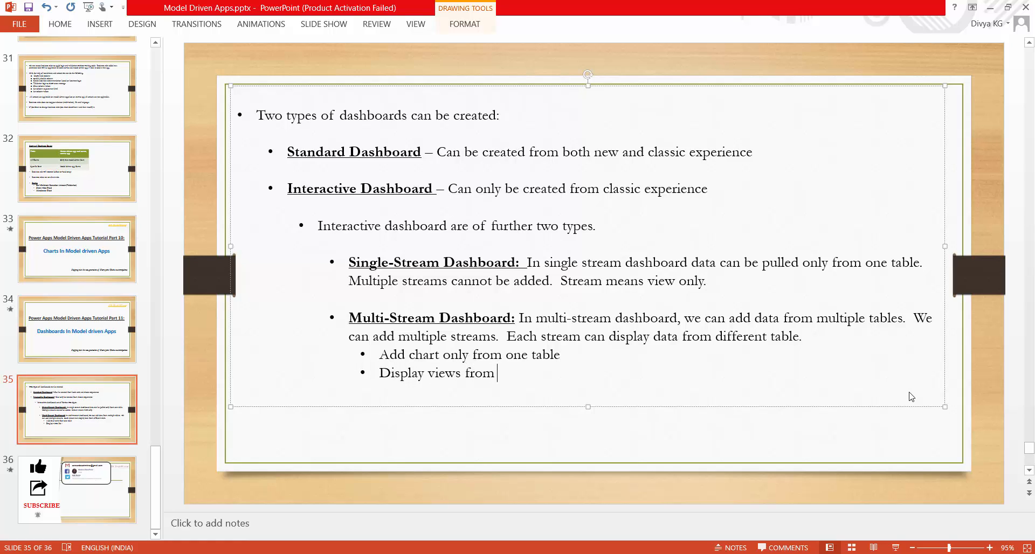
{"action": "key", "text": "BackSpace"}
{"action": "key", "text": "BackSpace"}
{"action": "key", "text": "BackSpace"}
{"action": "type", "text": "ifferent tableso o"}
{"action": "key", "text": "BackSpace"}
{"action": "key", "text": "BackSpace"}
{"action": "key", "text": "BackSpace"}
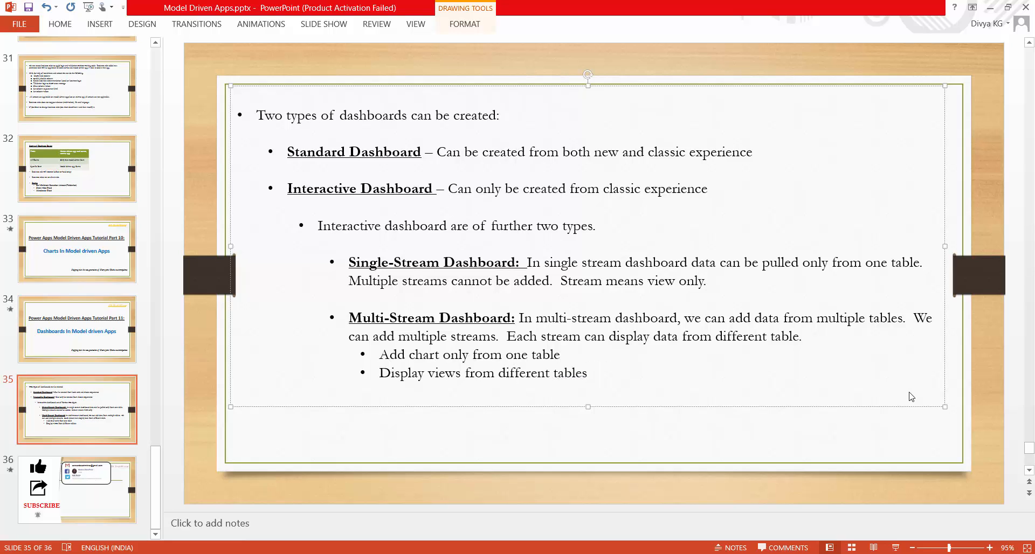
{"action": "type", "text": "or dif"}
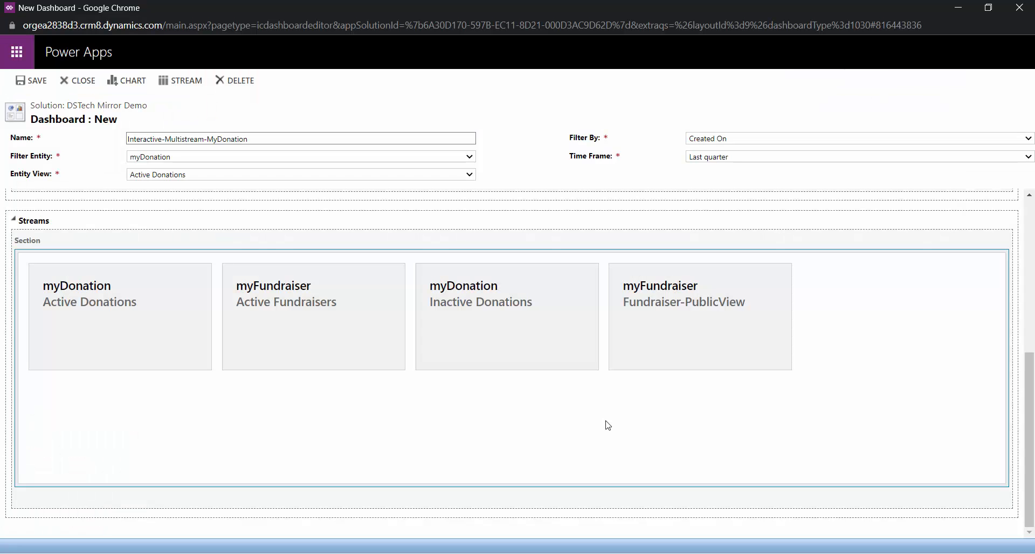
- Save the Interactive-Multistream-MyDonation dashboard in Power Apps and return to the solution's dashboard list
{"action": "scroll", "coordinate": [607, 425], "scroll_direction": "up", "scroll_amount": 5}
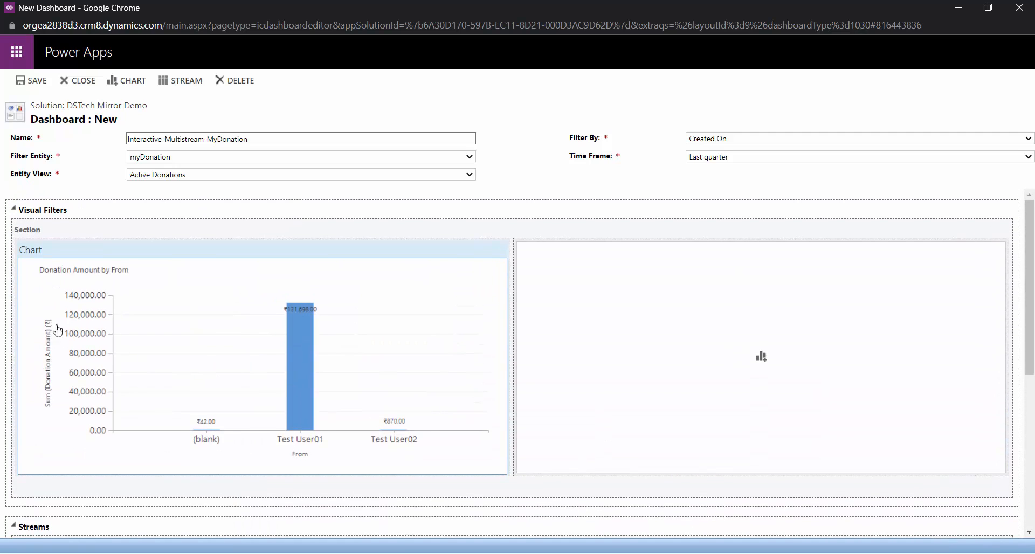
{"action": "left_click", "coordinate": [33, 82]}
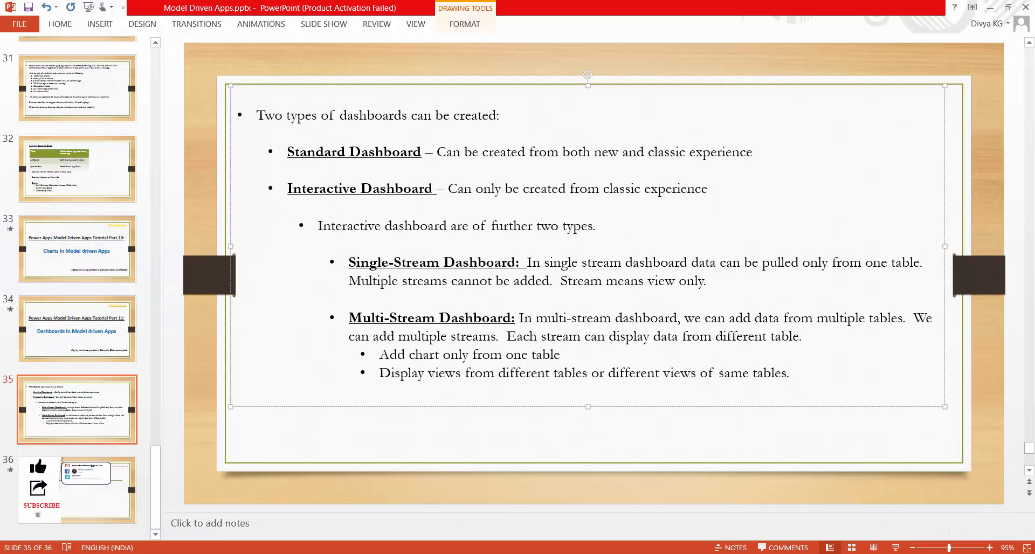
{"action": "mouse_move", "coordinate": [199, 553]}
{"action": "left_click", "coordinate": [199, 517]}
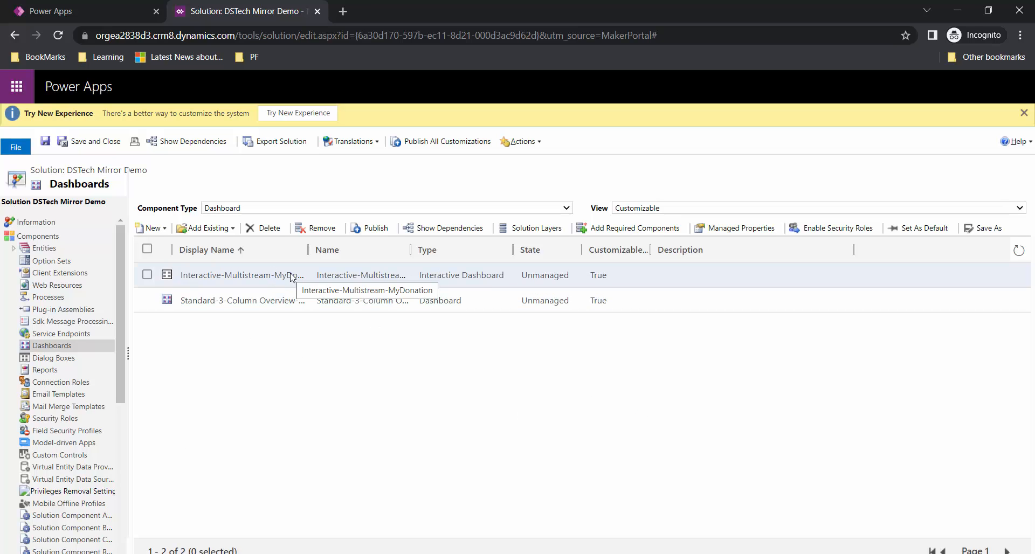
- Create a new interactive experience dashboard with the single-stream 2-Column Overview layout and maximize its editor window
{"action": "left_click", "coordinate": [163, 232]}
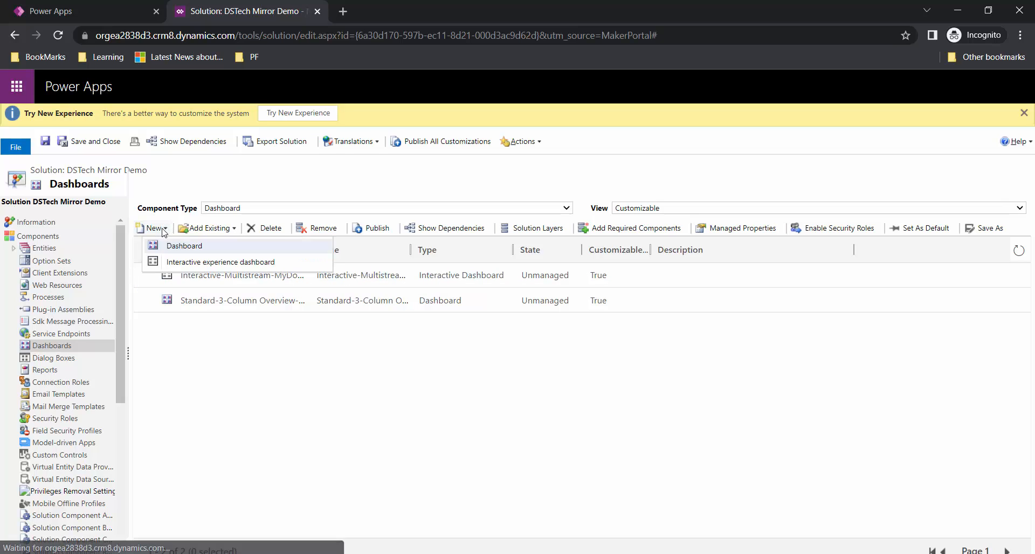
{"action": "left_click", "coordinate": [180, 265]}
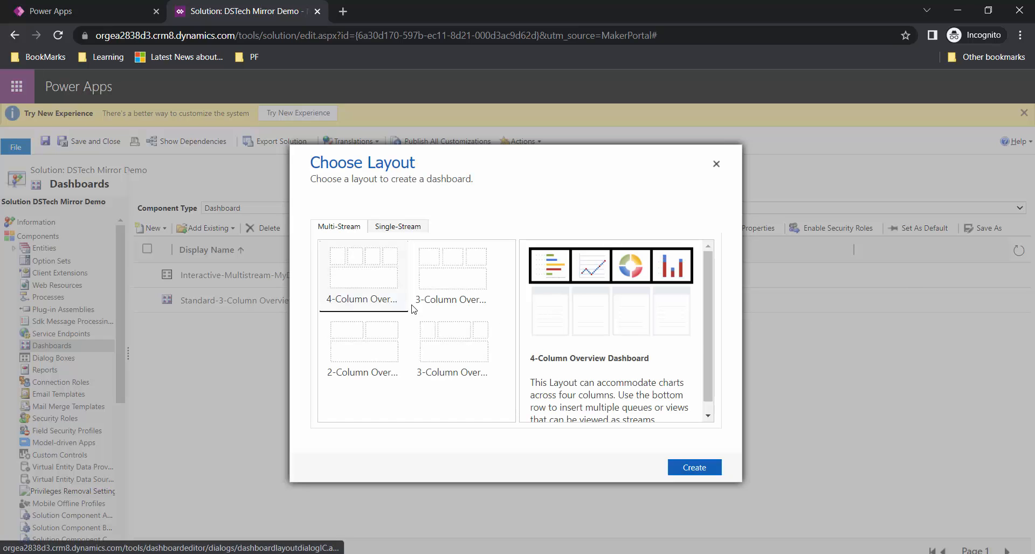
{"action": "left_click", "coordinate": [409, 228]}
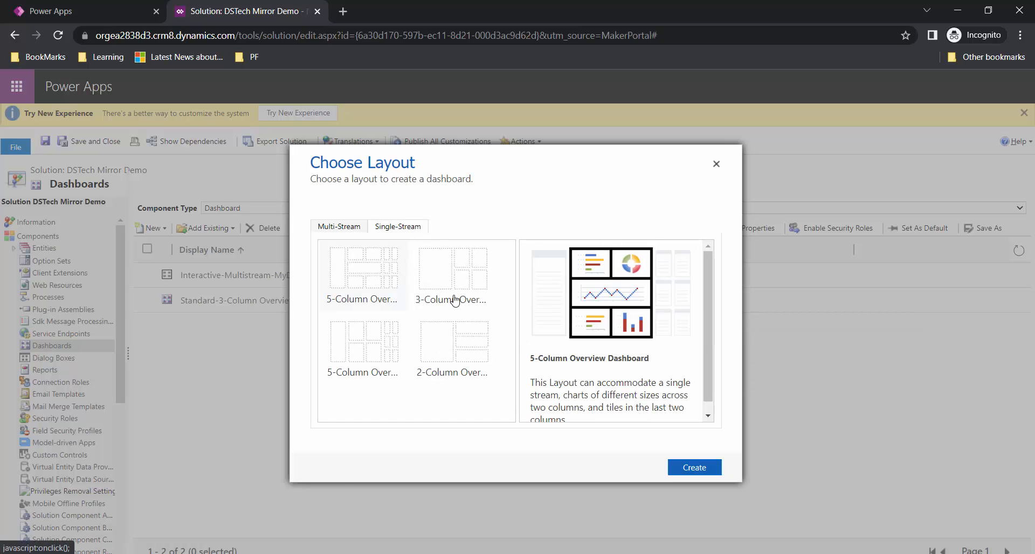
{"action": "left_click", "coordinate": [458, 366]}
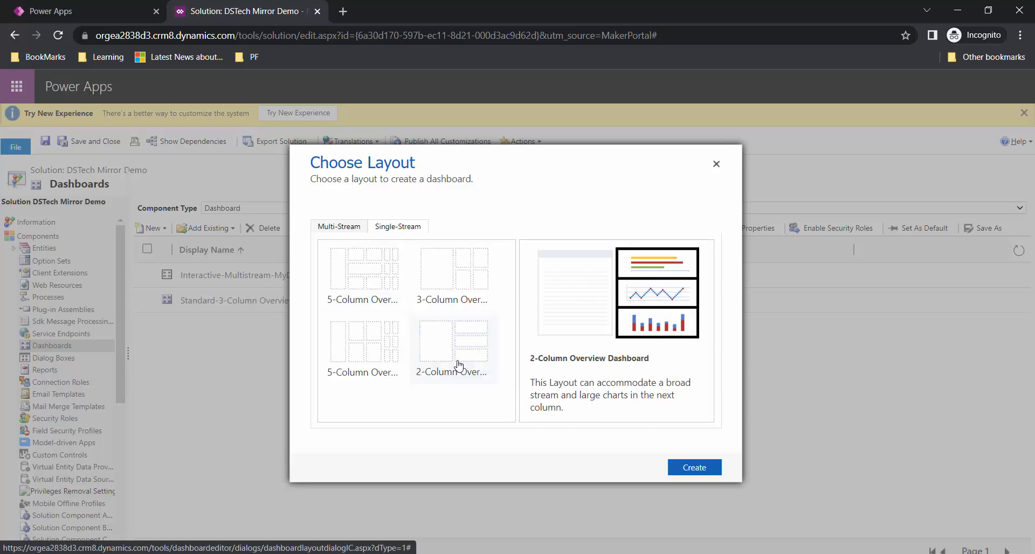
{"action": "left_click", "coordinate": [694, 469]}
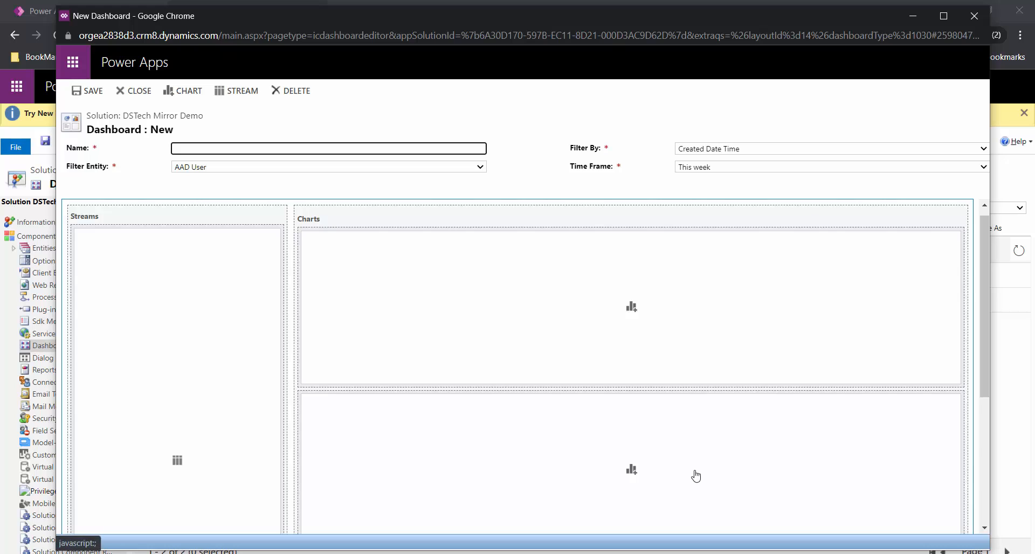
{"action": "left_click", "coordinate": [940, 18]}
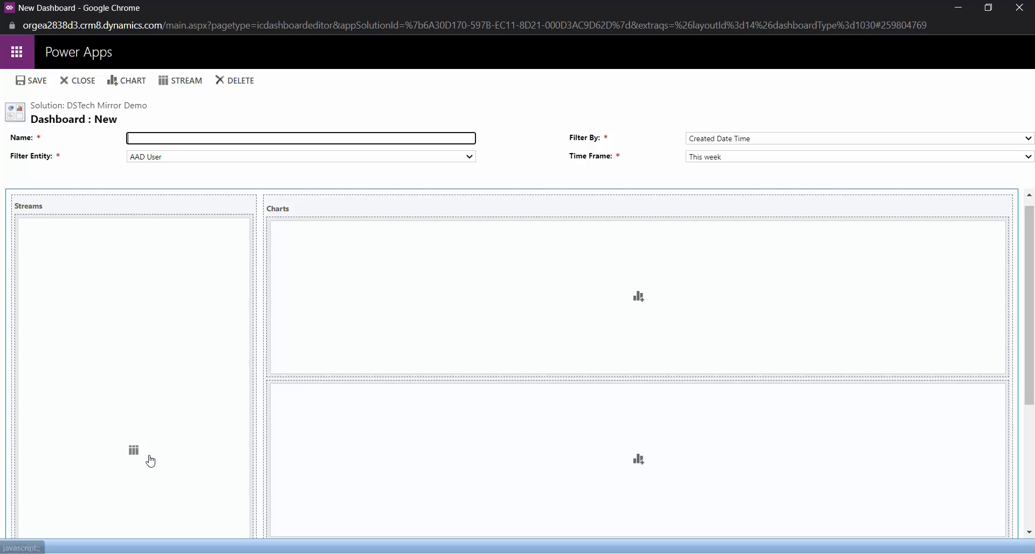
{"action": "left_click", "coordinate": [182, 81]}
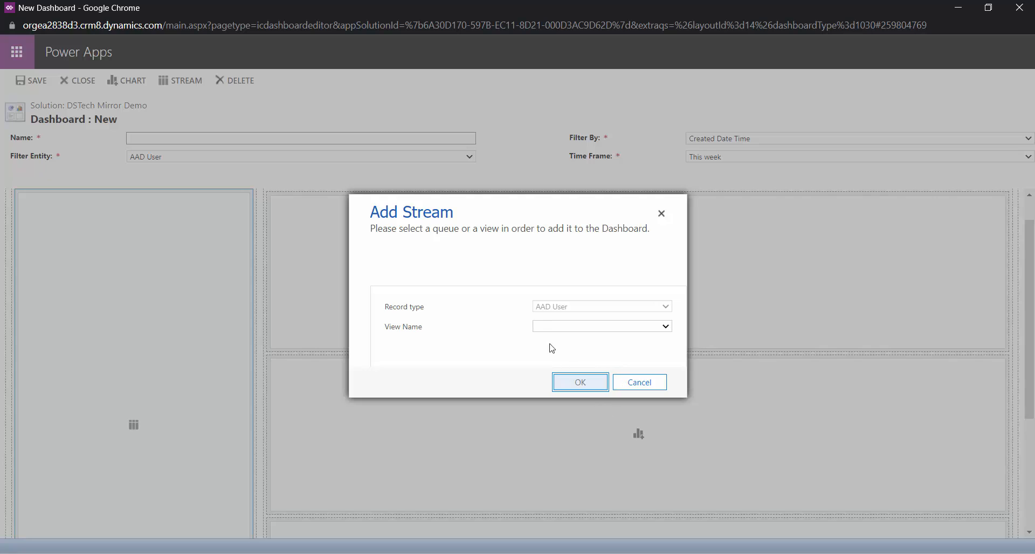
{"action": "left_click", "coordinate": [644, 384]}
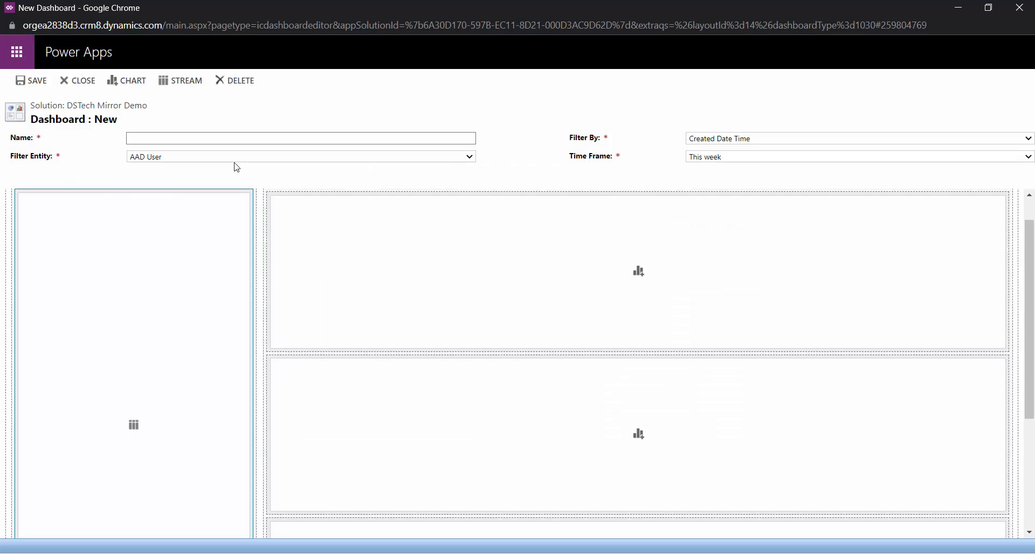
{"action": "left_click", "coordinate": [134, 425]}
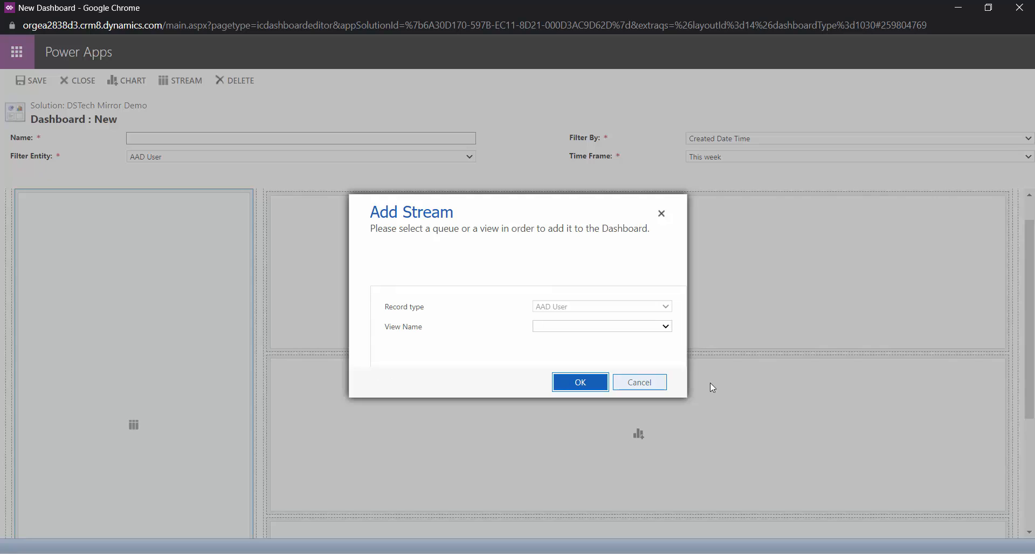
{"action": "left_click", "coordinate": [658, 385]}
- Set the new dashboard's filter entity to myDonation
{"action": "left_click", "coordinate": [325, 158]}
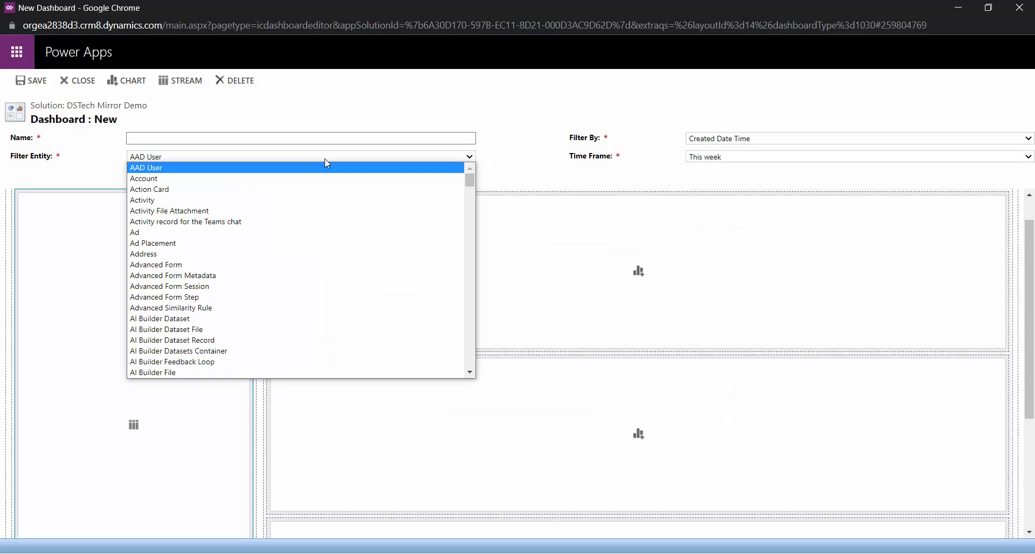
{"action": "type", "text": "myDonation"}
{"action": "key", "text": "Return"}
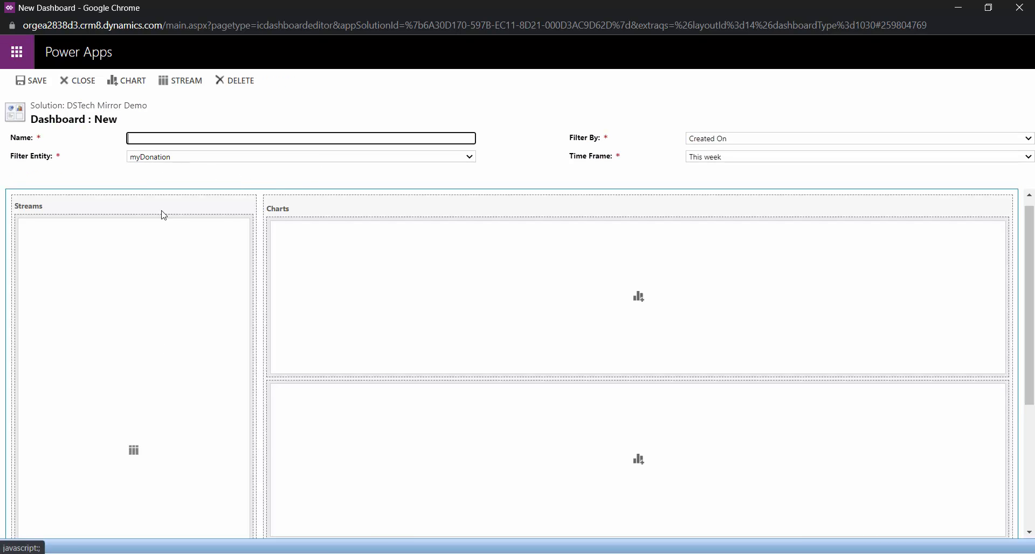
- Add the myDonation stream with the Active Donations view and try to add a second stream
{"action": "left_click", "coordinate": [179, 80]}
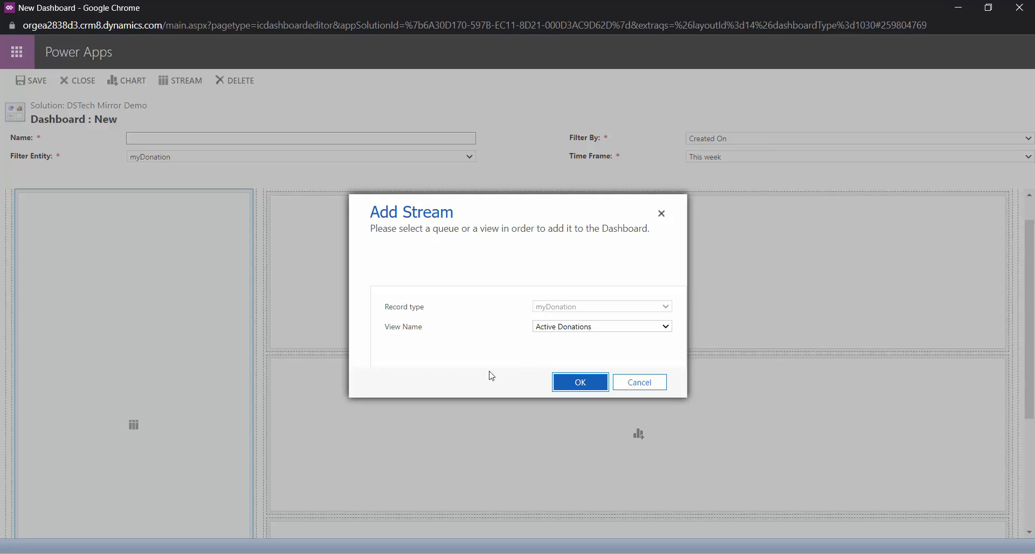
{"action": "left_click", "coordinate": [620, 330]}
{"action": "left_click", "coordinate": [621, 332]}
{"action": "left_click", "coordinate": [580, 384]}
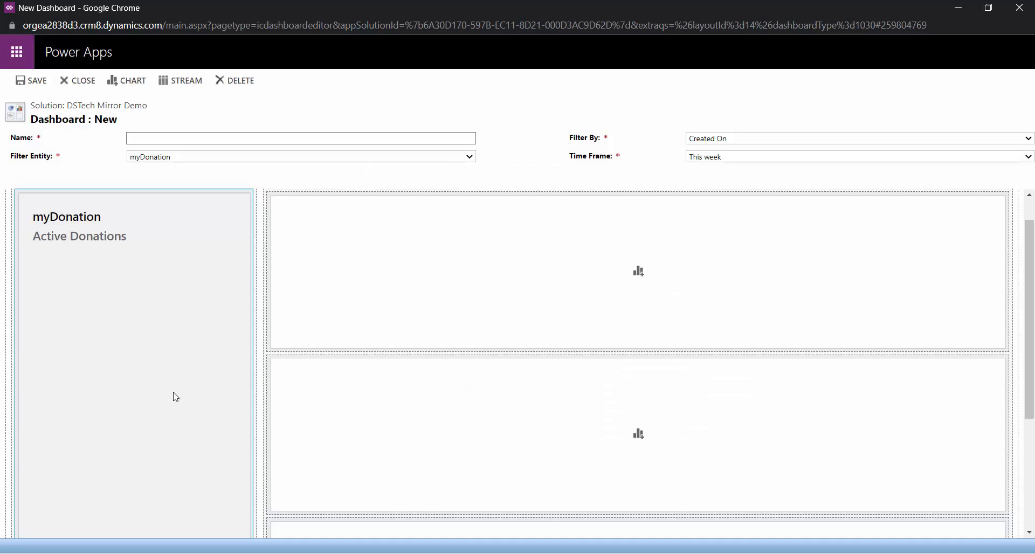
{"action": "left_click", "coordinate": [183, 83]}
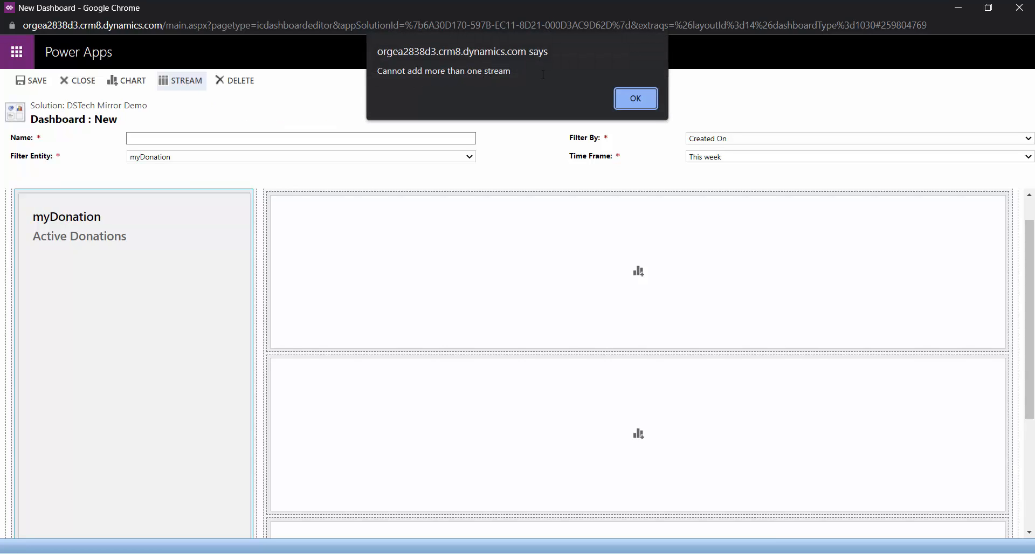
{"action": "left_click", "coordinate": [628, 98]}
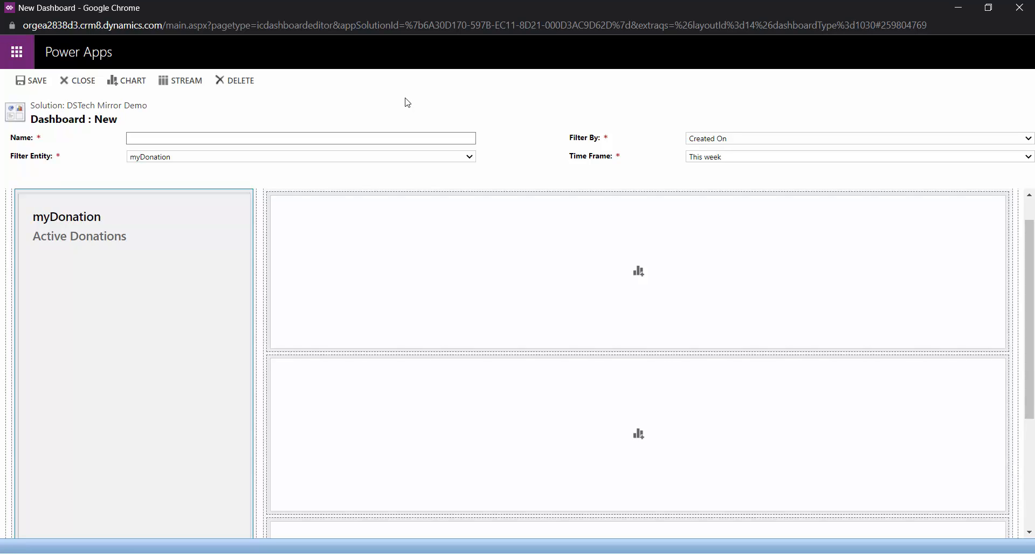
- Filter the new dashboard by Created On with the Last quarter time frame and name it Interactive-Single Stream-MyDonation
{"action": "left_click", "coordinate": [743, 139]}
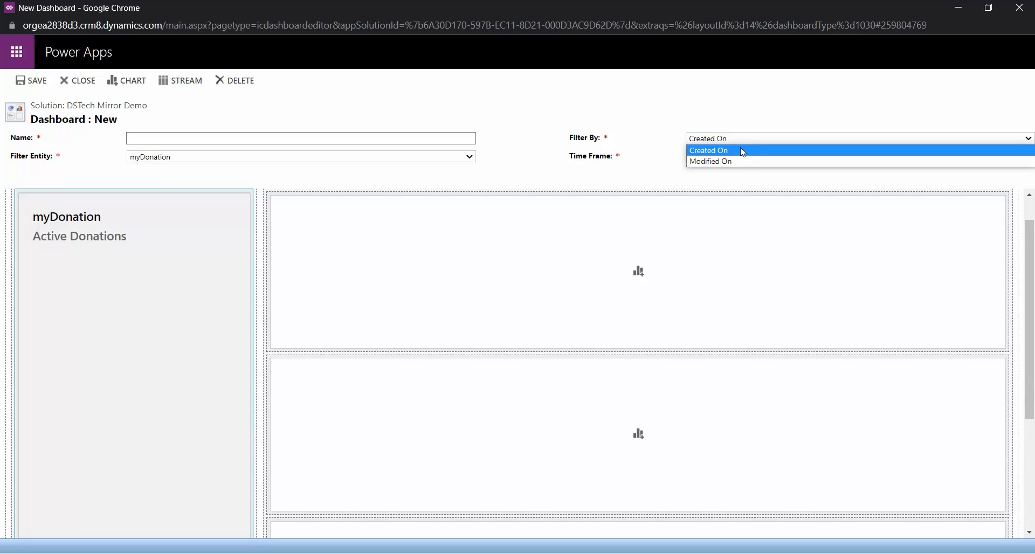
{"action": "left_click", "coordinate": [742, 150]}
{"action": "left_click", "coordinate": [730, 157]}
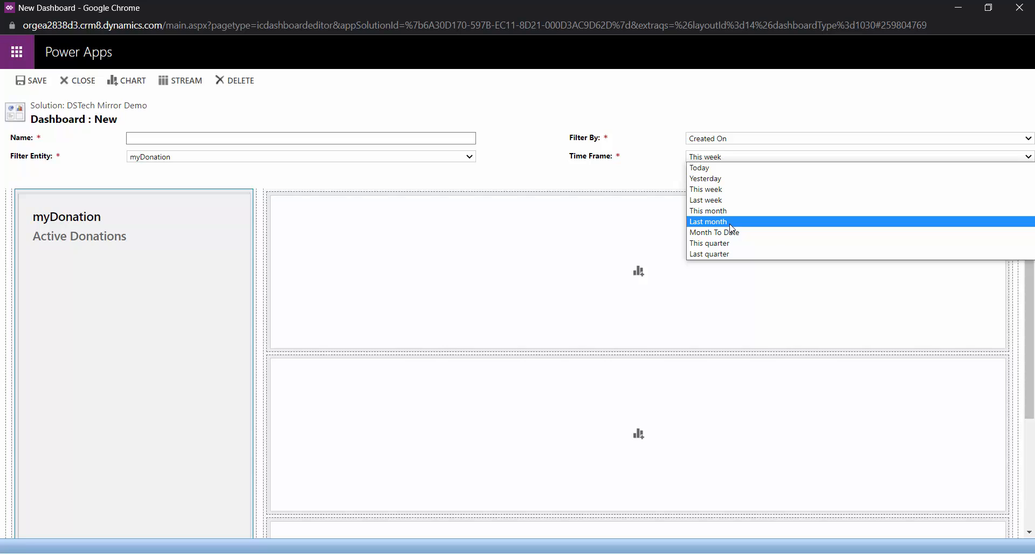
{"action": "left_click", "coordinate": [716, 254]}
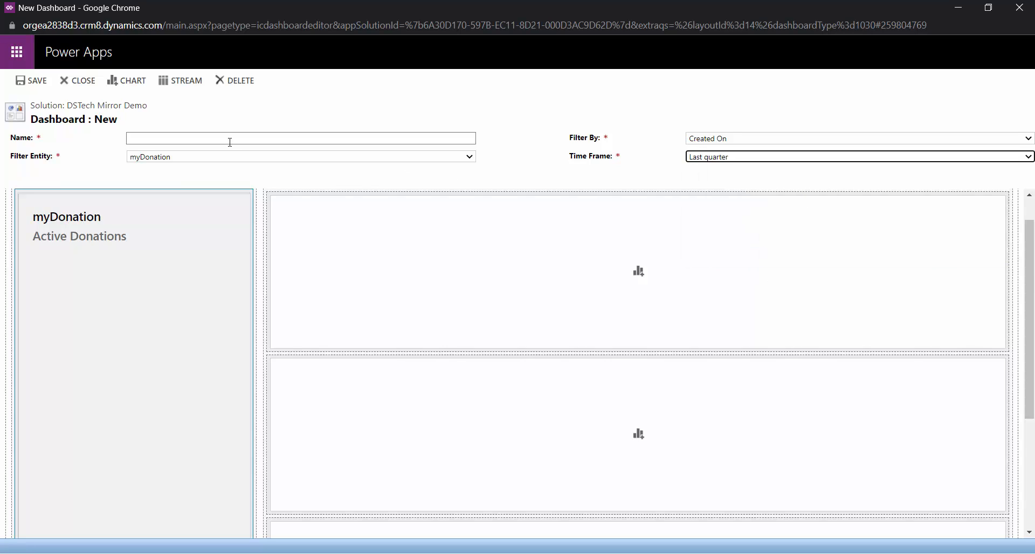
{"action": "left_click", "coordinate": [731, 158]}
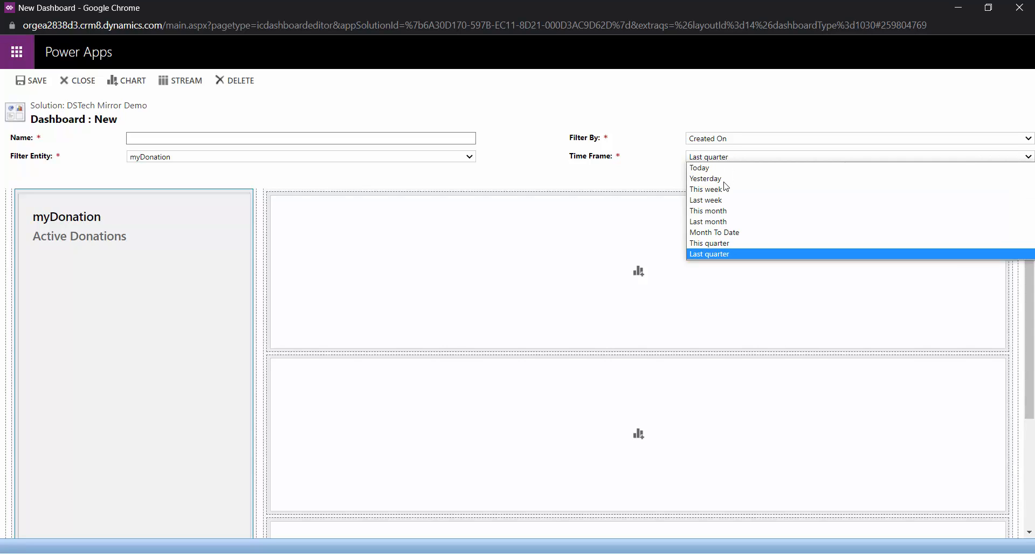
{"action": "left_click", "coordinate": [732, 254]}
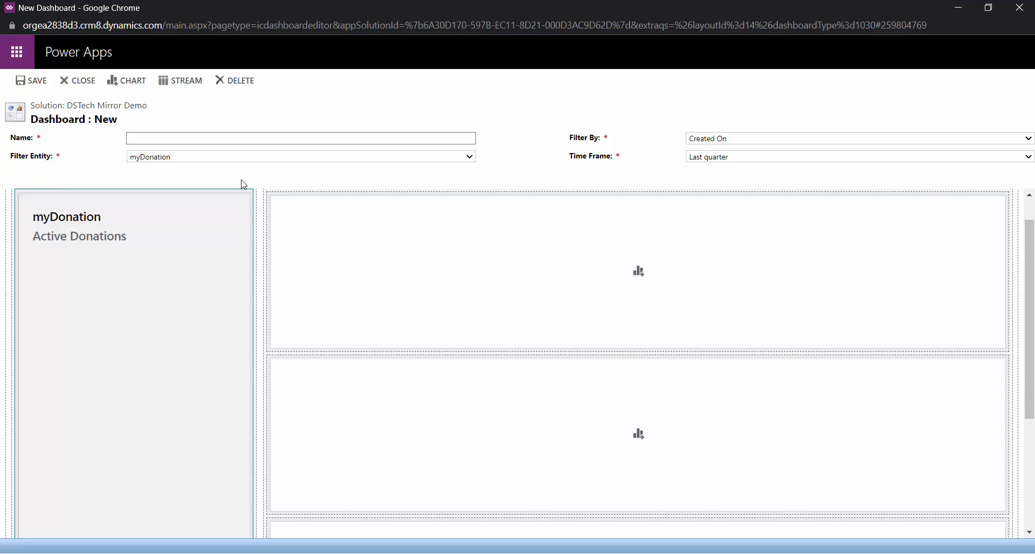
{"action": "left_click", "coordinate": [153, 138]}
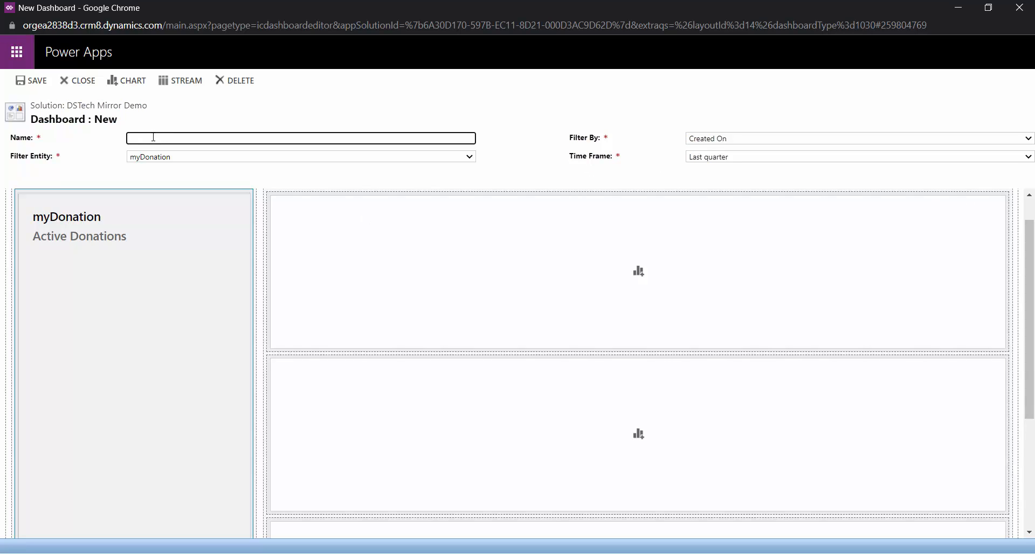
{"action": "type", "text": "Interactive-Single Stream-MyDonation"}
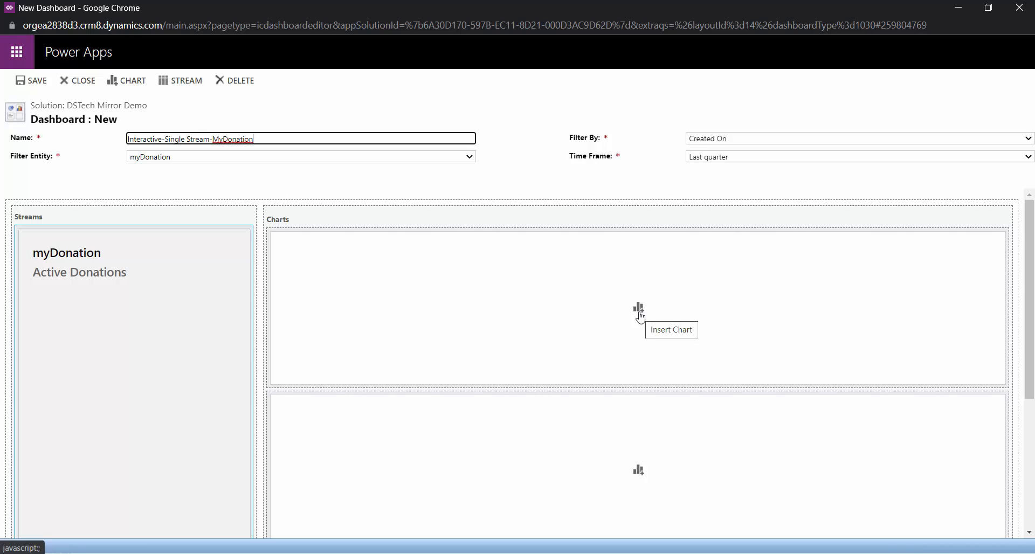
- Add the Donation Amount by From chart to the dashboard's first chart area, and save and close the dashboard
{"action": "left_click", "coordinate": [638, 308]}
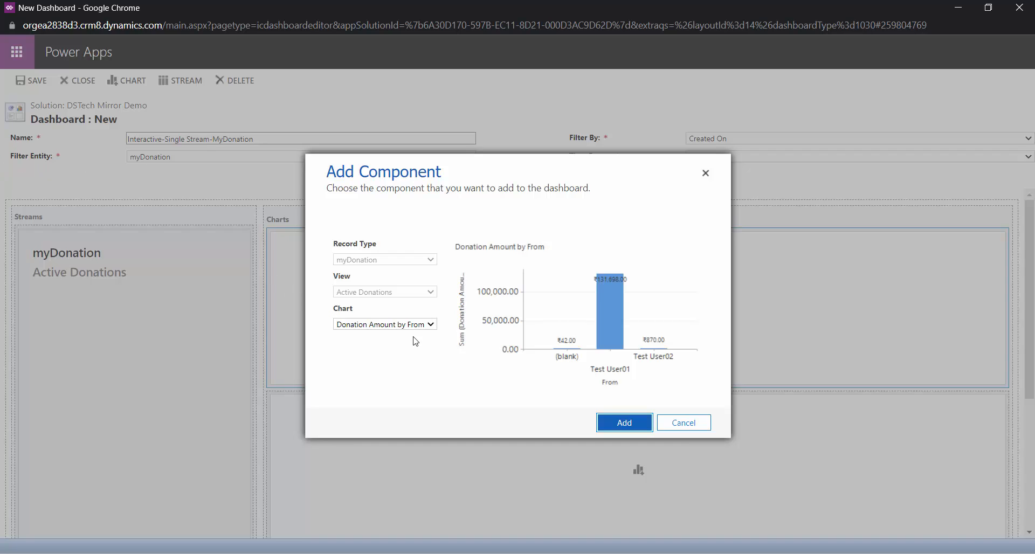
{"action": "left_click", "coordinate": [623, 424]}
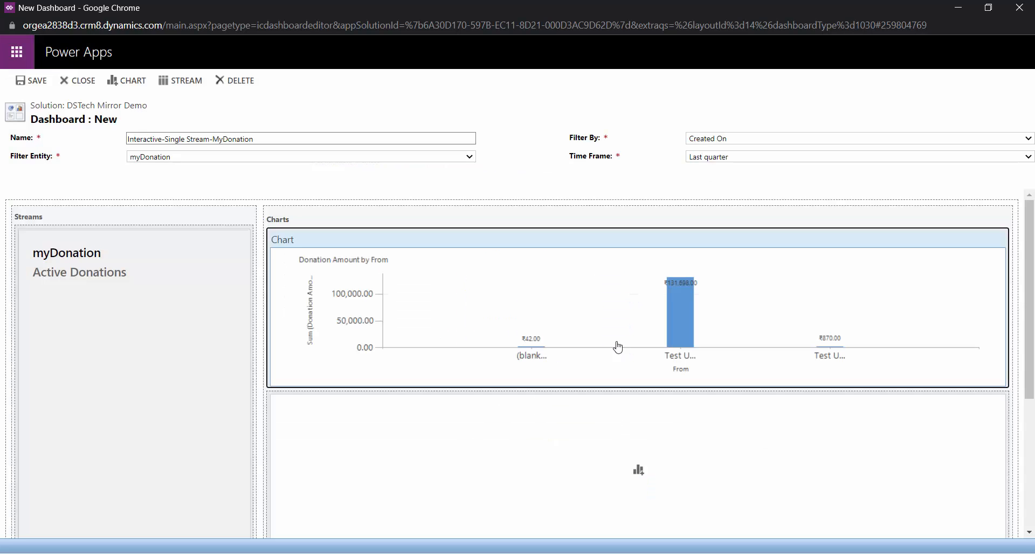
{"action": "scroll", "coordinate": [806, 337], "scroll_direction": "down", "scroll_amount": 4}
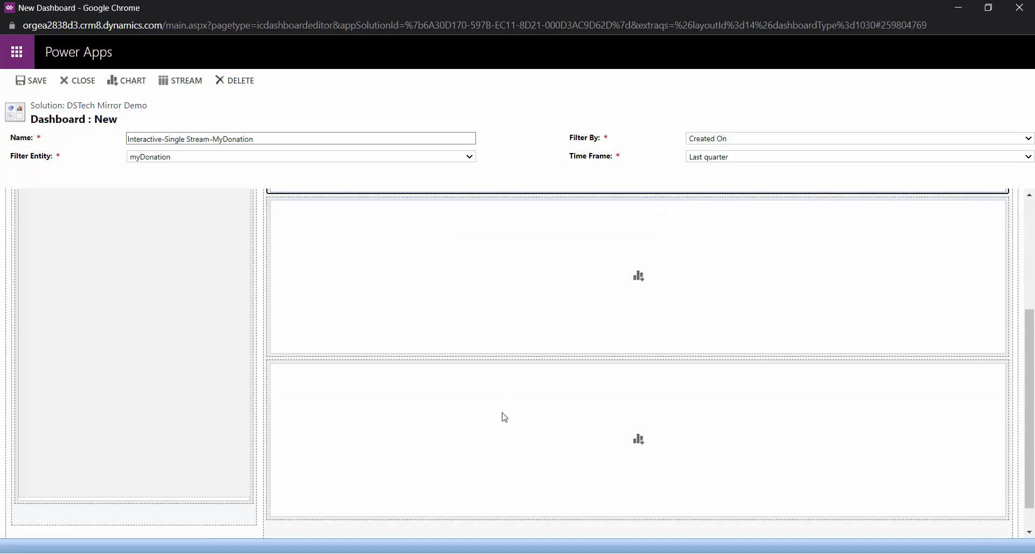
{"action": "scroll", "coordinate": [517, 402], "scroll_direction": "up", "scroll_amount": 4}
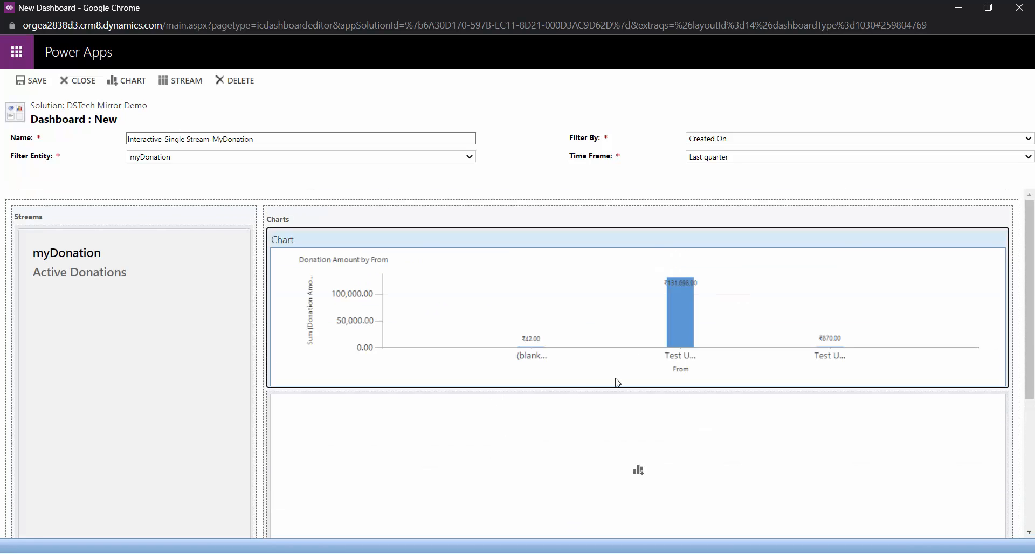
{"action": "left_click", "coordinate": [20, 82]}
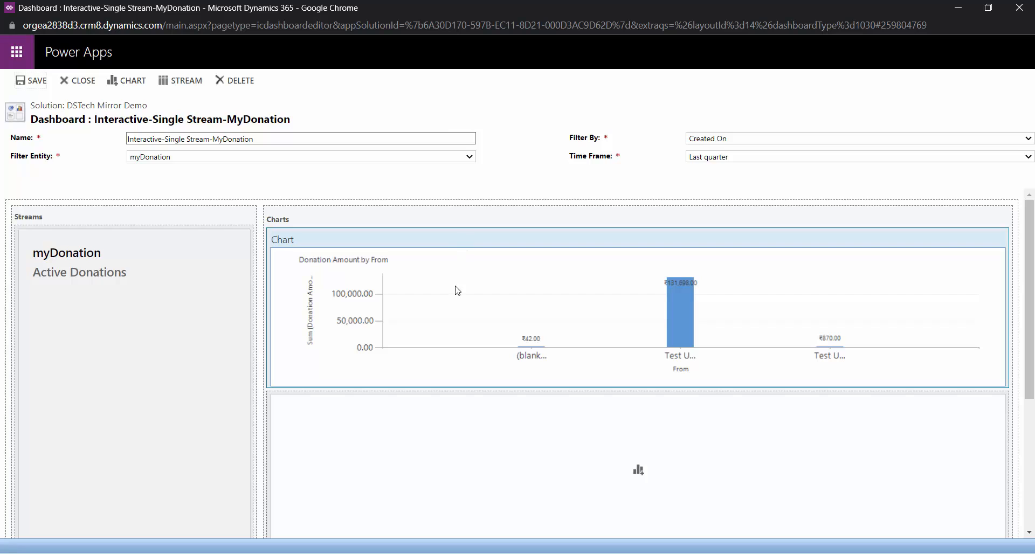
{"action": "left_click", "coordinate": [78, 80]}
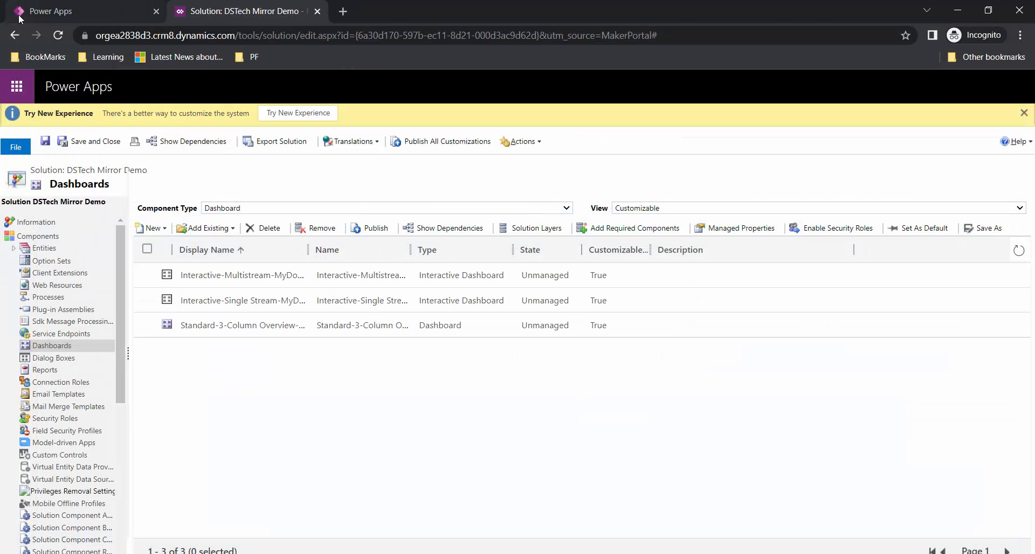
- Switch to the PowerPoint presentation and review the slide on standard and interactive dashboard types
{"action": "key", "text": "alt+Tab"}
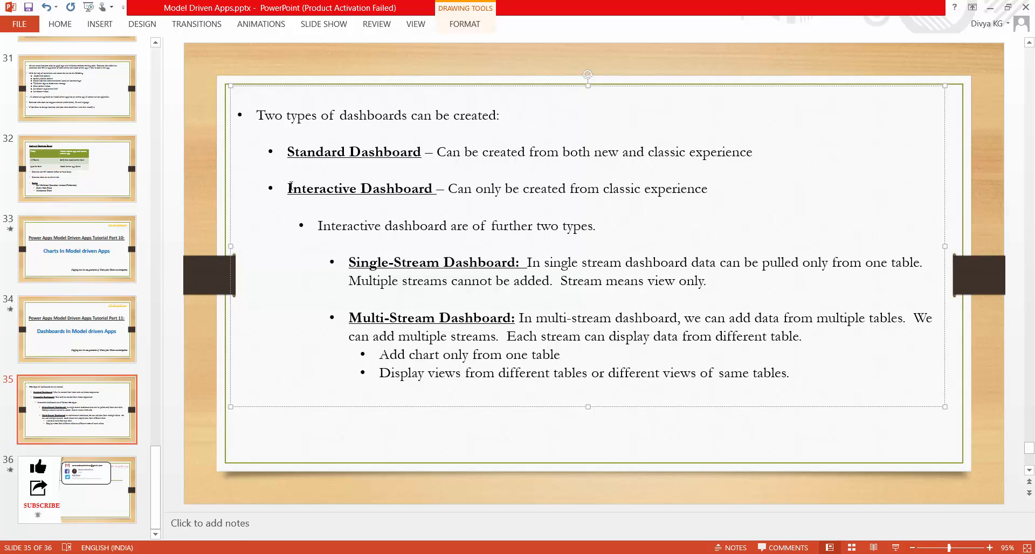
{"action": "left_click", "coordinate": [706, 188]}
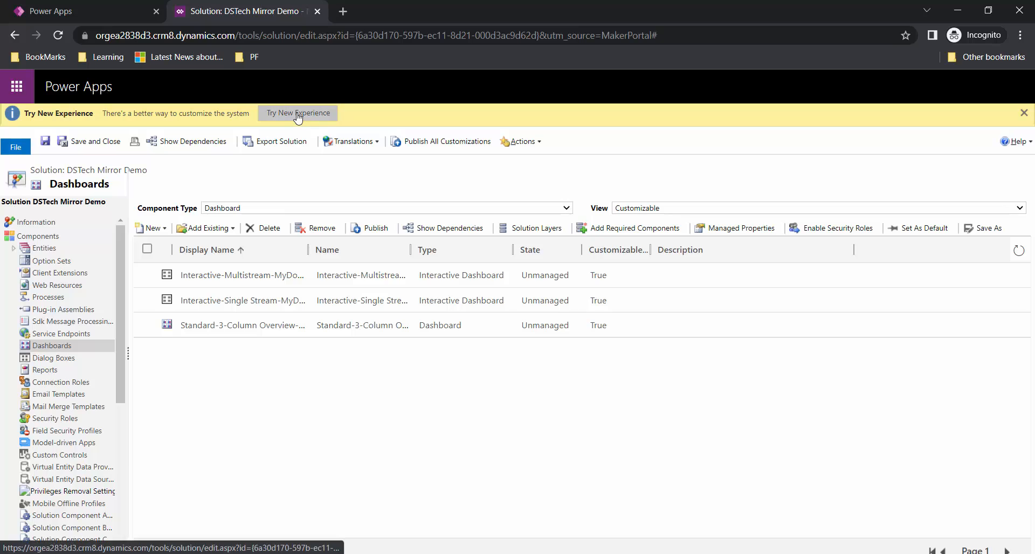
- Switch back to Power Apps, reopen the solution in the new experience in place of the classic one, and publish all customizations
{"action": "left_click", "coordinate": [297, 114]}
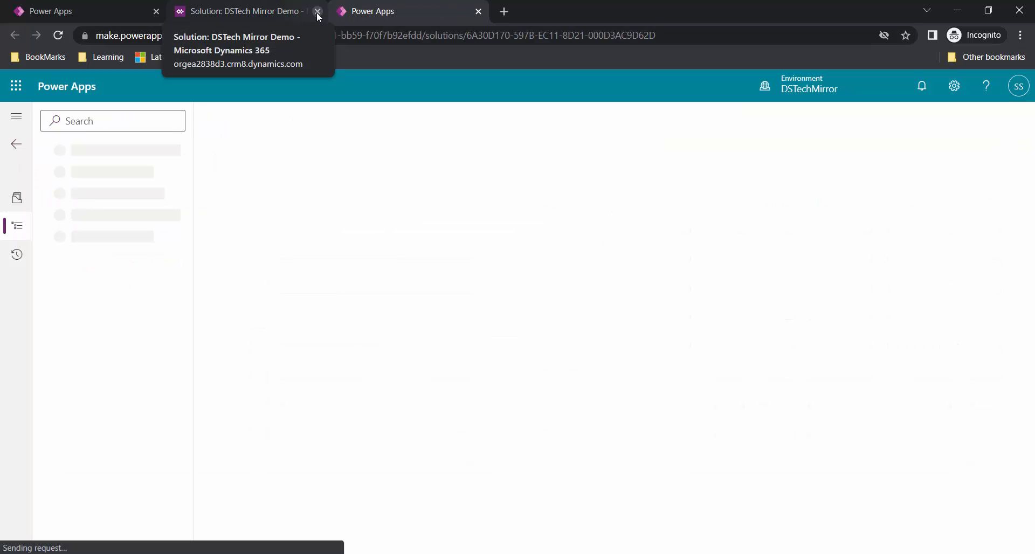
{"action": "left_click", "coordinate": [317, 12]}
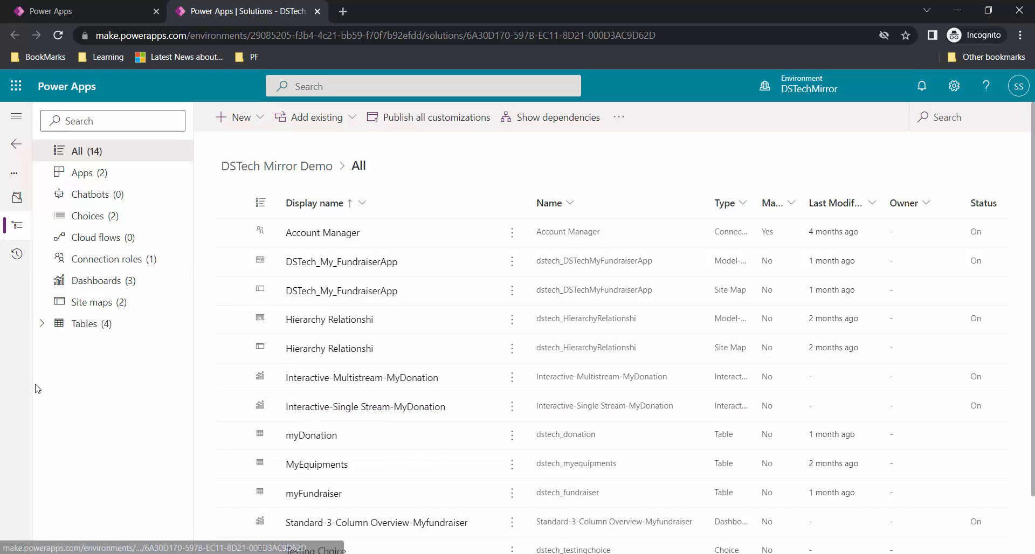
{"action": "left_click", "coordinate": [439, 128]}
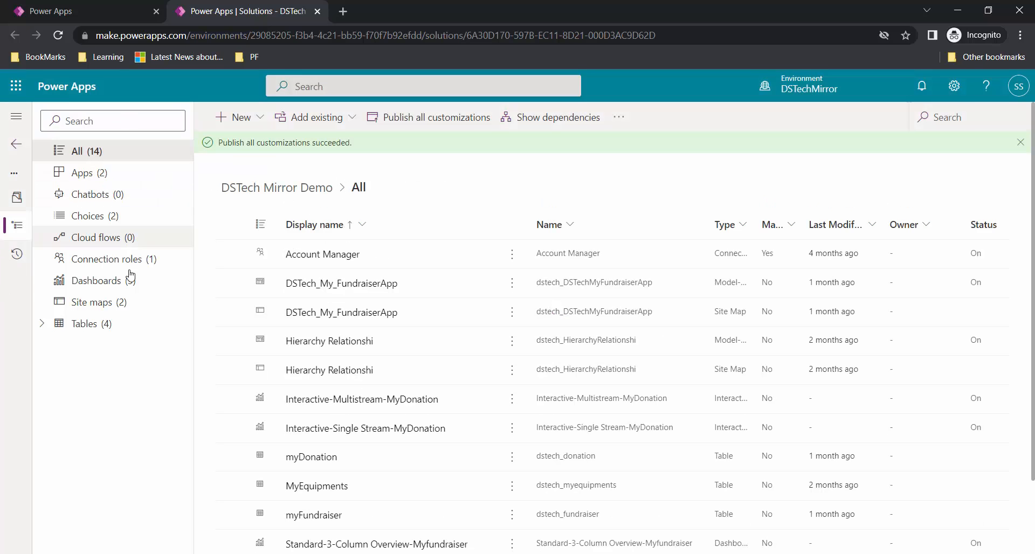
- Check the solution's dashboards and open the DSTech_My_FundraiserApp model-driven app for editing
{"action": "left_click", "coordinate": [111, 285]}
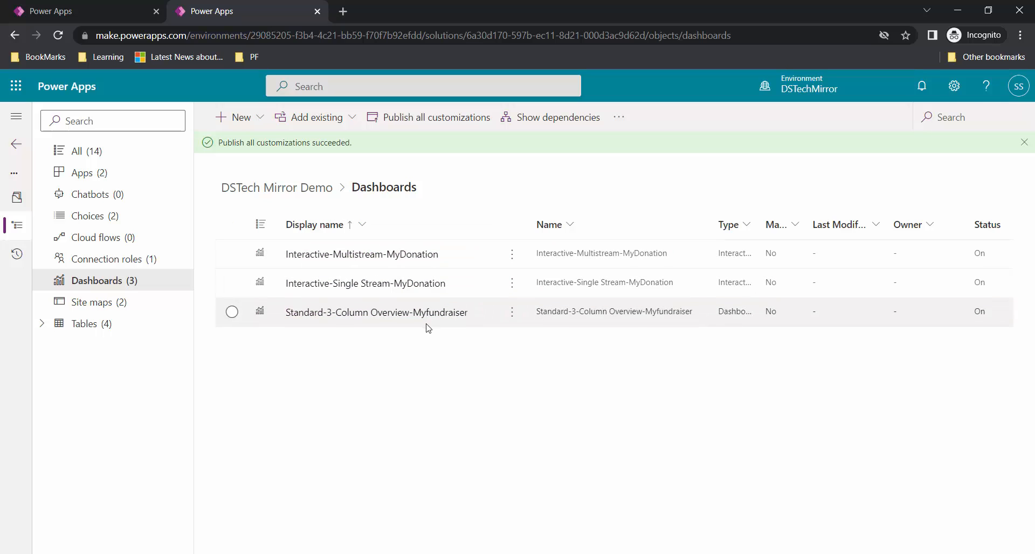
{"action": "left_click", "coordinate": [134, 177]}
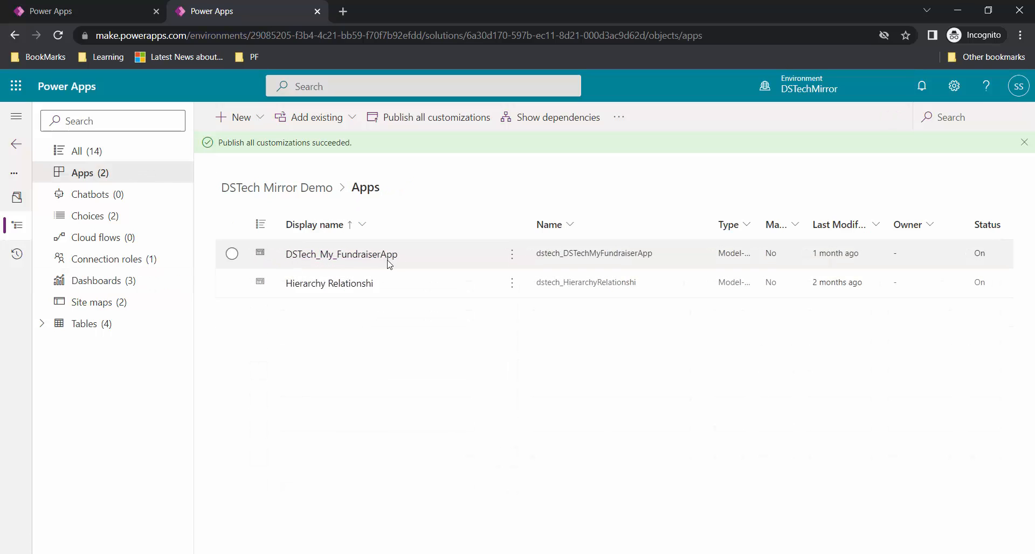
{"action": "left_click", "coordinate": [512, 254]}
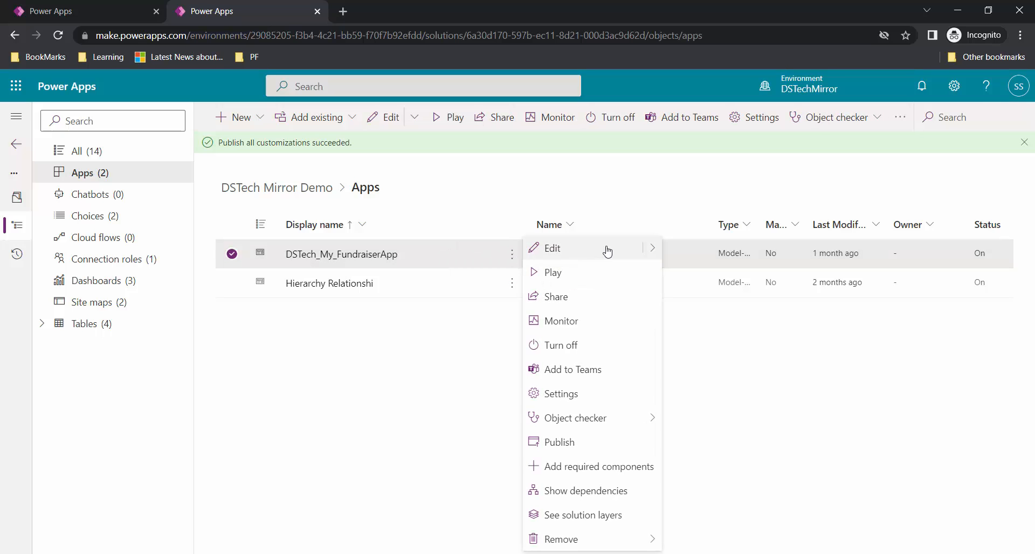
{"action": "left_click", "coordinate": [608, 251]}
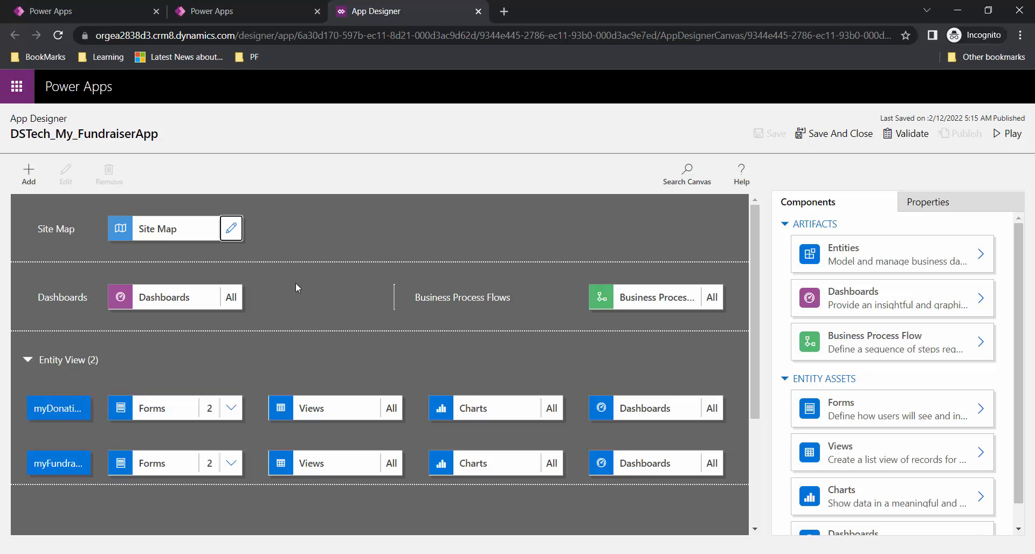
- Stop including all dashboards in the app and select the classic dashboard Fundraiser_Dashboard_DSTech instead
{"action": "left_click", "coordinate": [205, 302]}
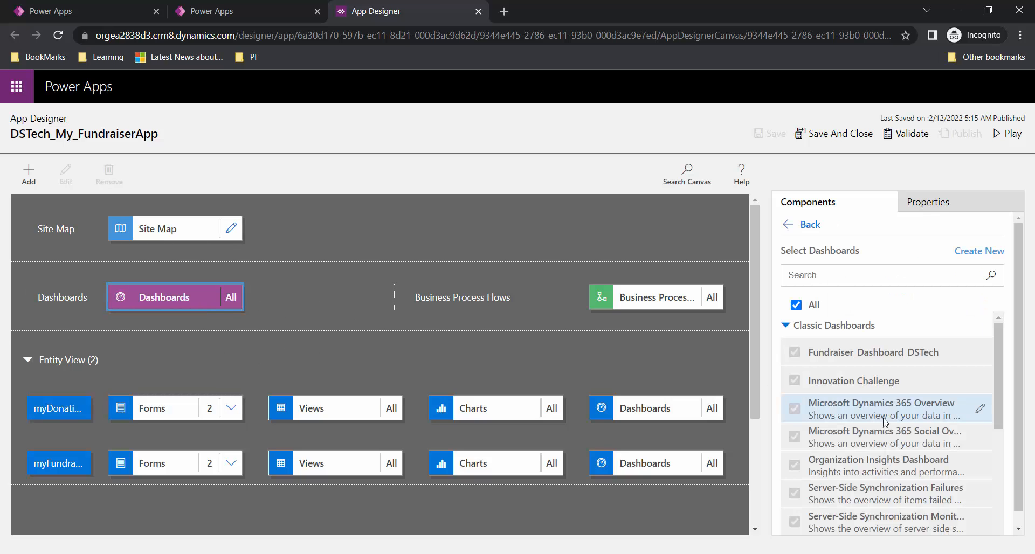
{"action": "scroll", "coordinate": [884, 420], "scroll_direction": "down", "scroll_amount": 3}
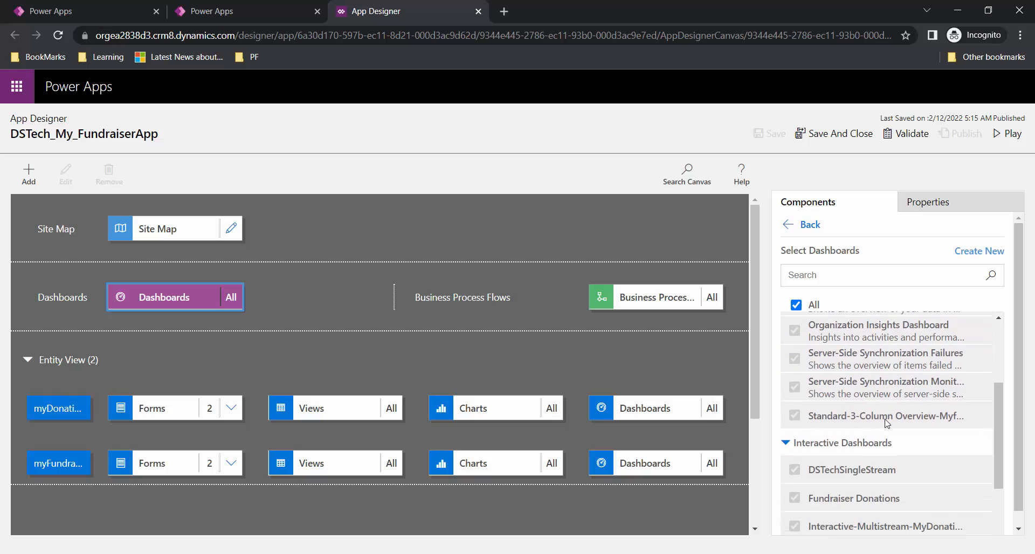
{"action": "scroll", "coordinate": [886, 423], "scroll_direction": "down", "scroll_amount": 1}
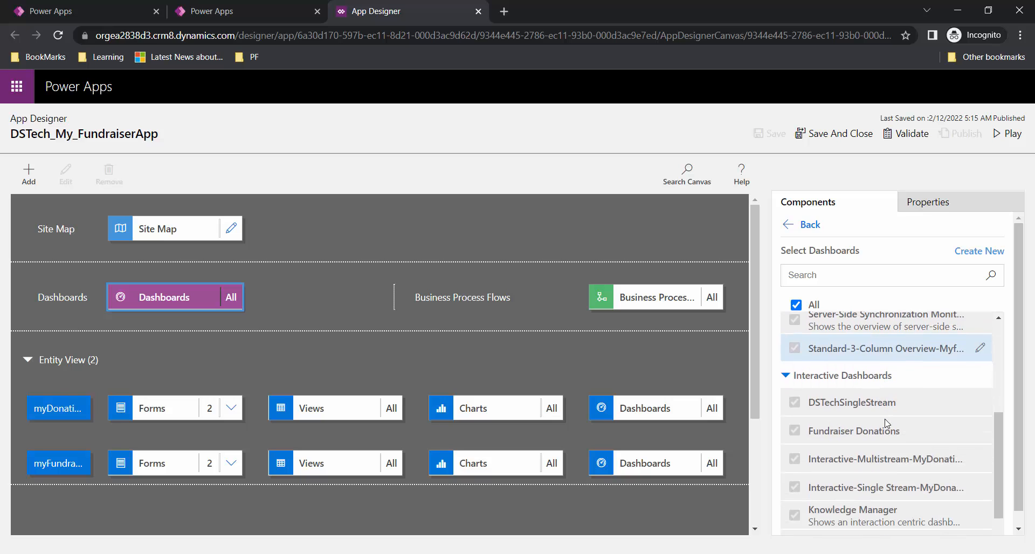
{"action": "scroll", "coordinate": [887, 423], "scroll_direction": "down", "scroll_amount": 1}
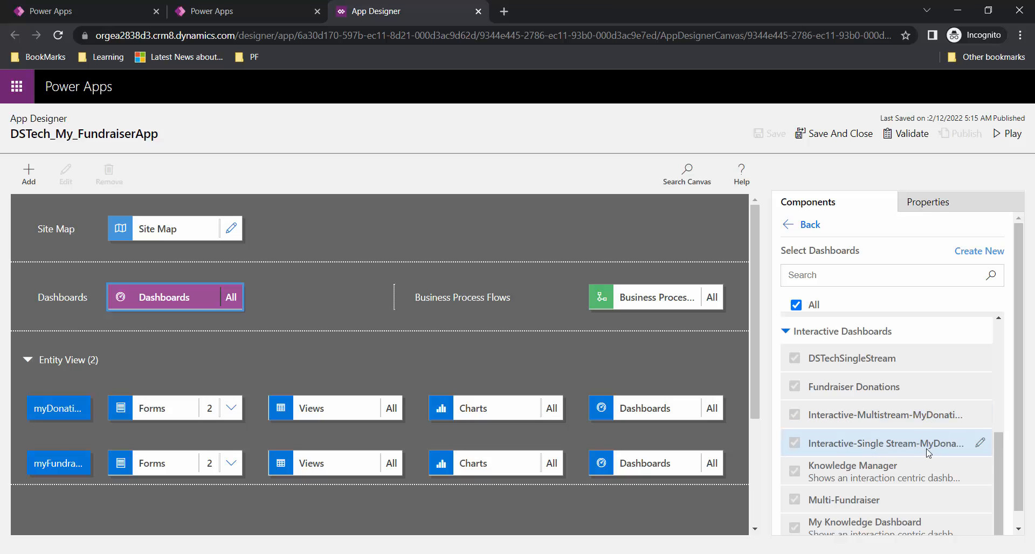
{"action": "scroll", "coordinate": [927, 452], "scroll_direction": "down", "scroll_amount": 1}
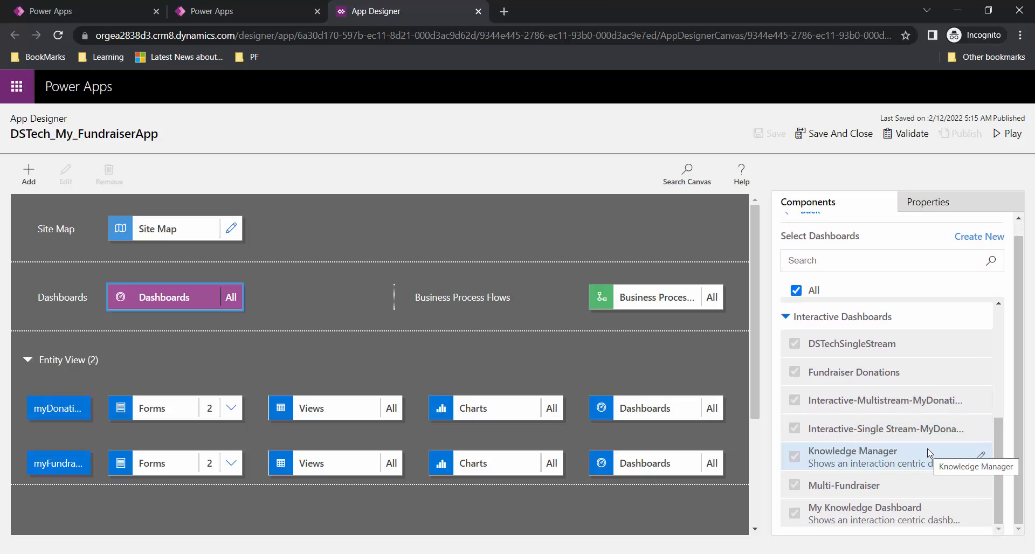
{"action": "scroll", "coordinate": [928, 452], "scroll_direction": "up", "scroll_amount": 2}
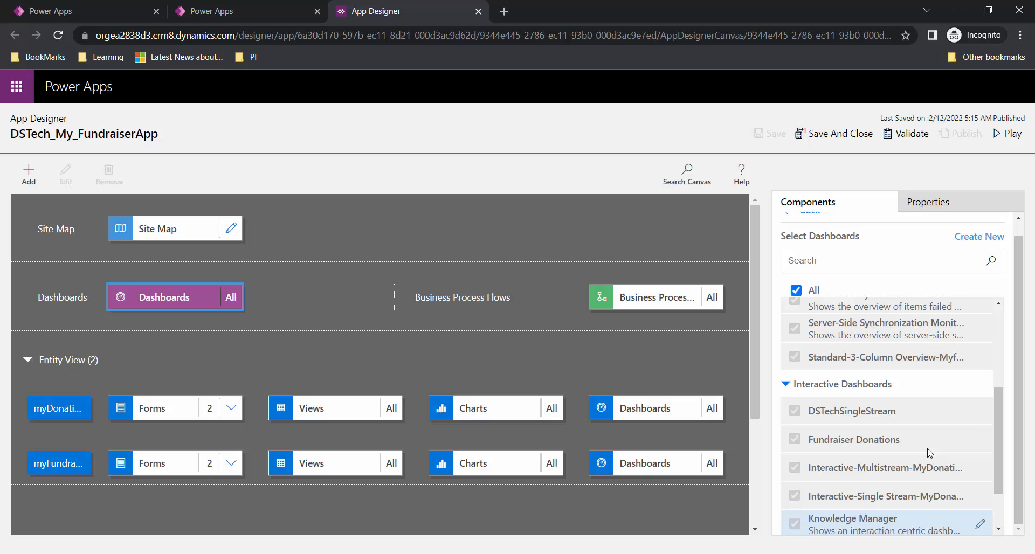
{"action": "scroll", "coordinate": [929, 452], "scroll_direction": "up", "scroll_amount": 4}
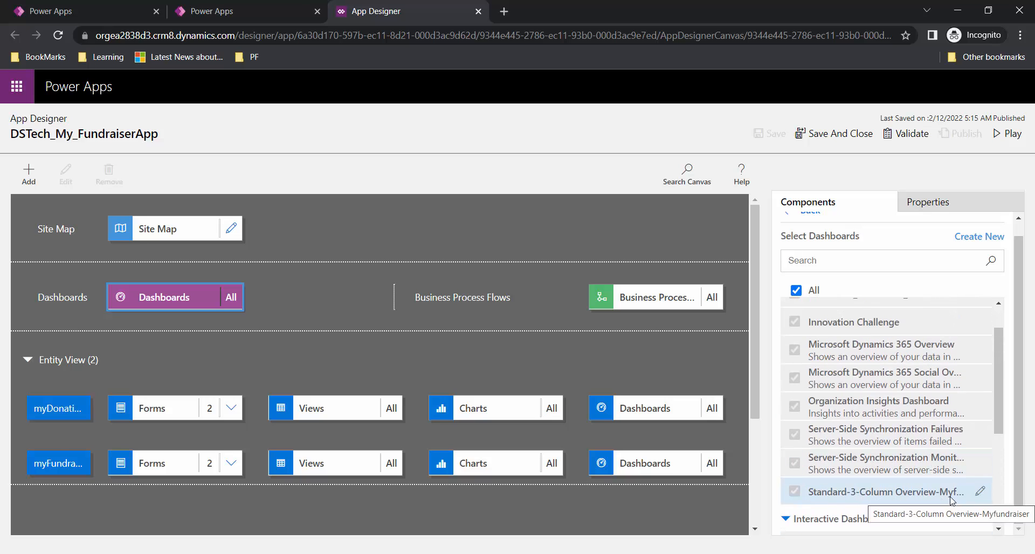
{"action": "scroll", "coordinate": [951, 500], "scroll_direction": "up", "scroll_amount": 2}
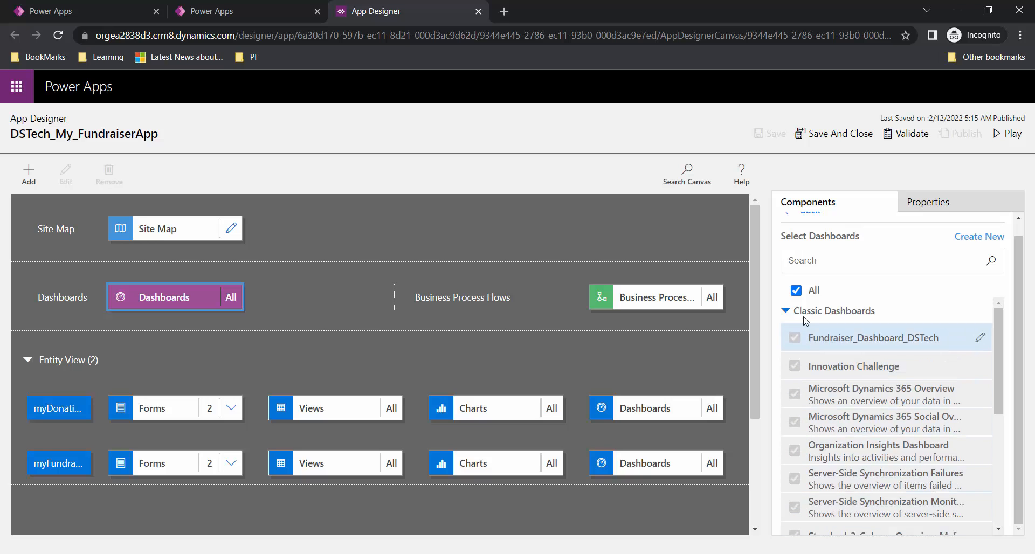
{"action": "left_click", "coordinate": [796, 291]}
{"action": "left_click", "coordinate": [897, 338]}
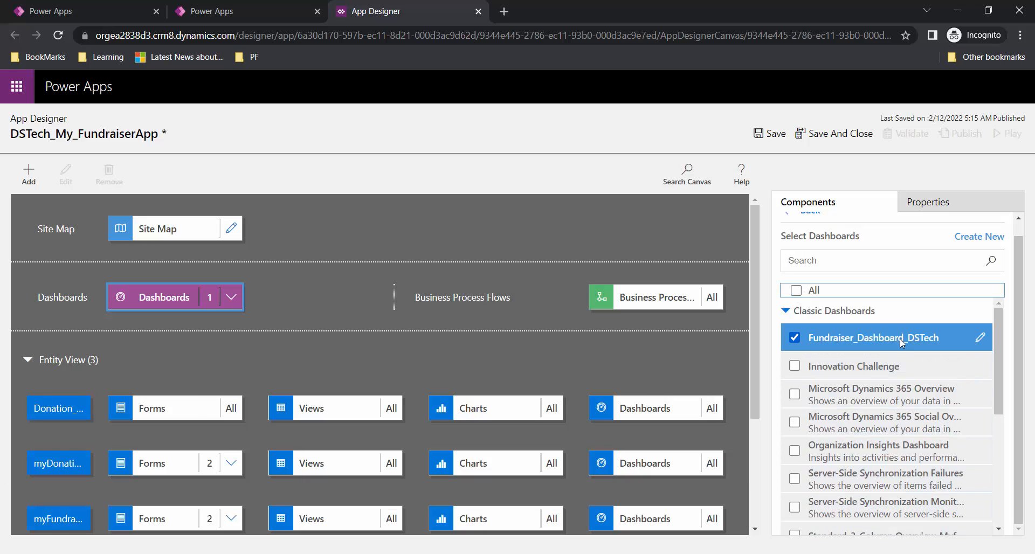
- Include the Standard-3-Column Overview-Myfundraiser, Interactive-Single Stream-MyDonation and Interactive-Multistream-MyDonation dashboards in the app
{"action": "scroll", "coordinate": [911, 432], "scroll_direction": "down", "scroll_amount": 2}
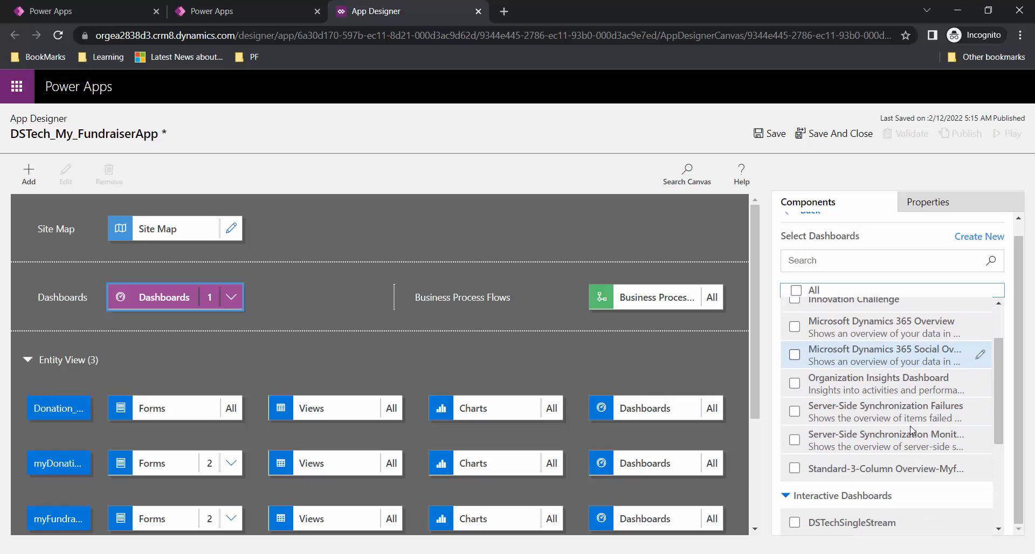
{"action": "left_click", "coordinate": [796, 469]}
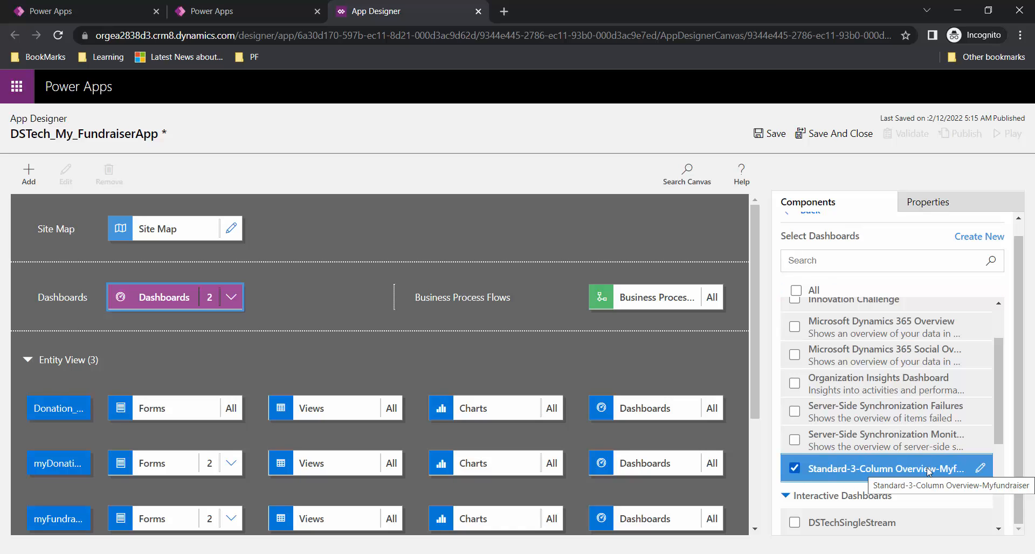
{"action": "scroll", "coordinate": [927, 467], "scroll_direction": "down", "scroll_amount": 5}
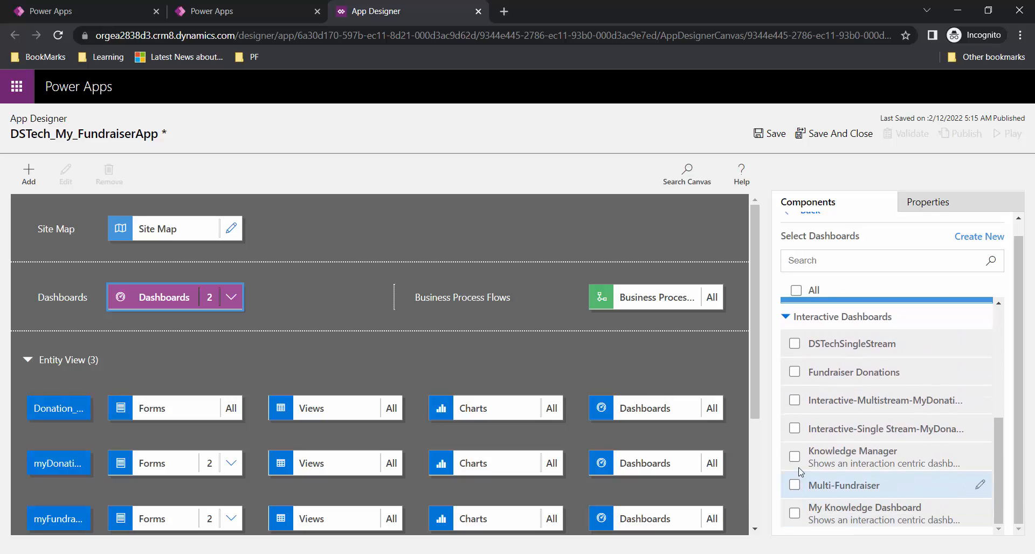
{"action": "left_click", "coordinate": [799, 435]}
{"action": "left_click", "coordinate": [795, 402]}
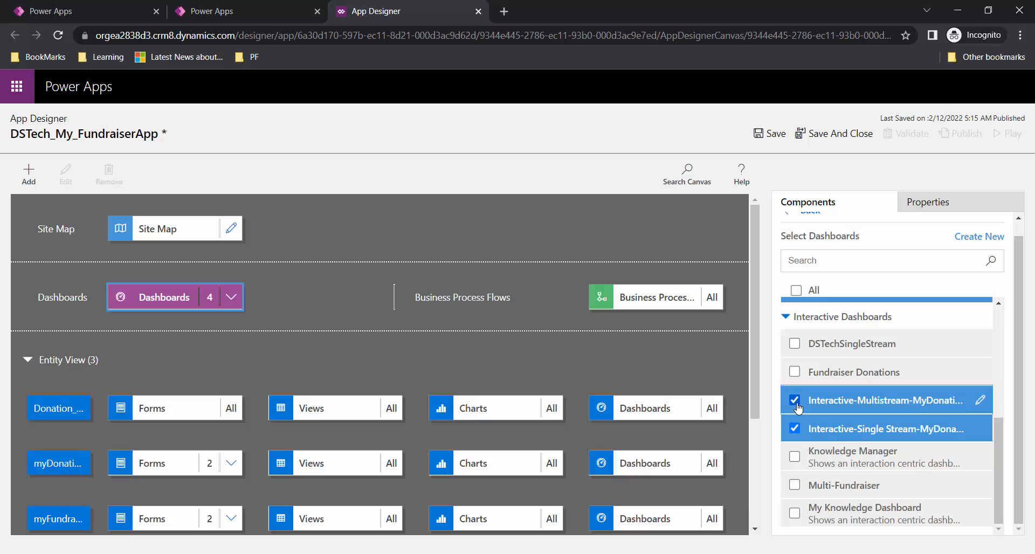
- Exclude the classic dashboard Fundraiser_Dashboard_DSTech from the app and save the app
{"action": "scroll", "coordinate": [852, 420], "scroll_direction": "up", "scroll_amount": 6}
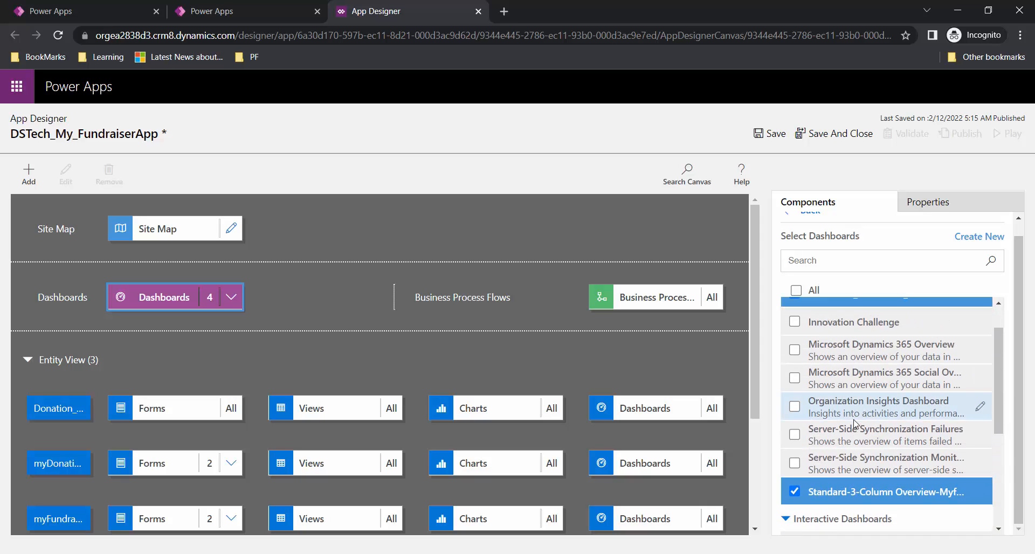
{"action": "left_click", "coordinate": [849, 337]}
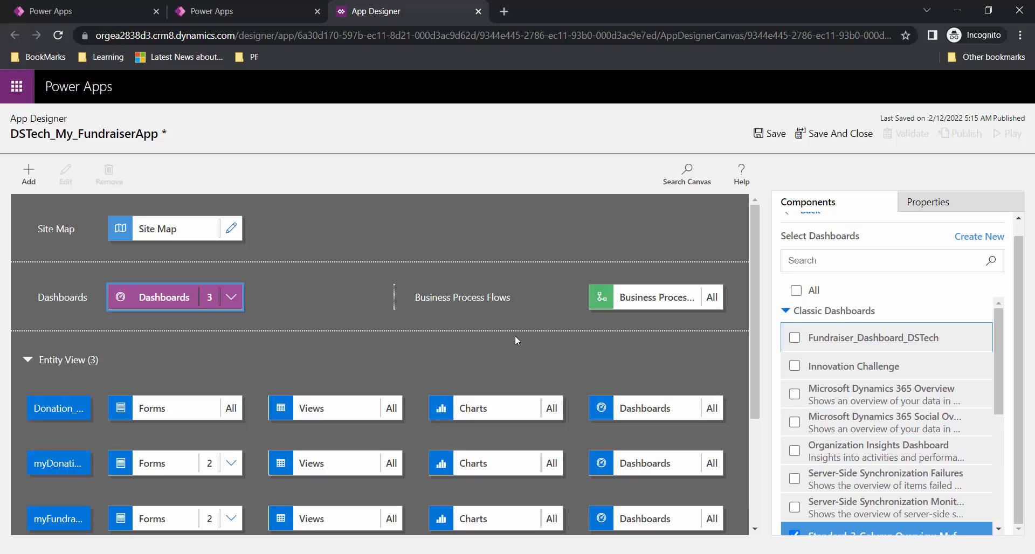
{"action": "left_click", "coordinate": [768, 134]}
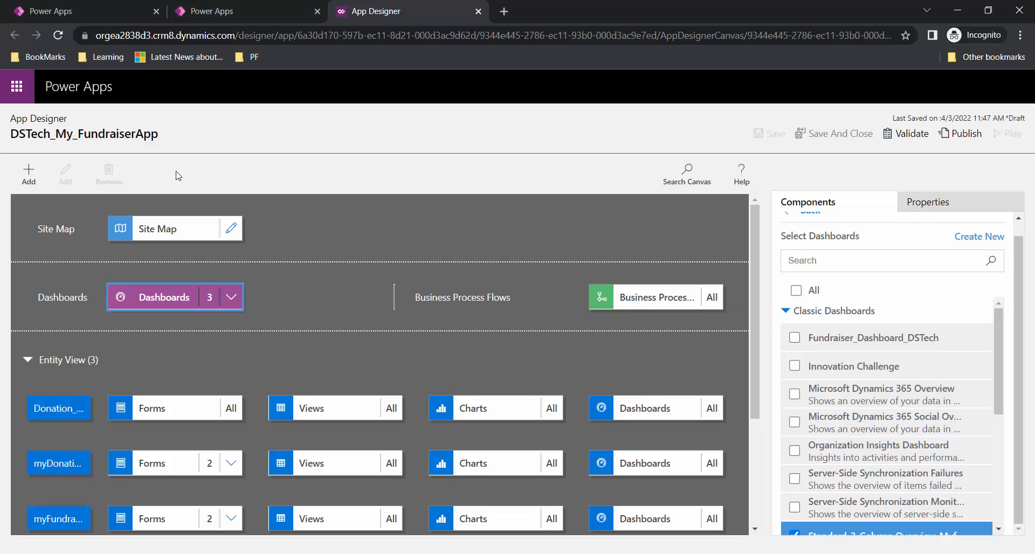
- Open the app's site map for editing and add a new area named Dashboard after Area2
{"action": "left_click", "coordinate": [232, 231]}
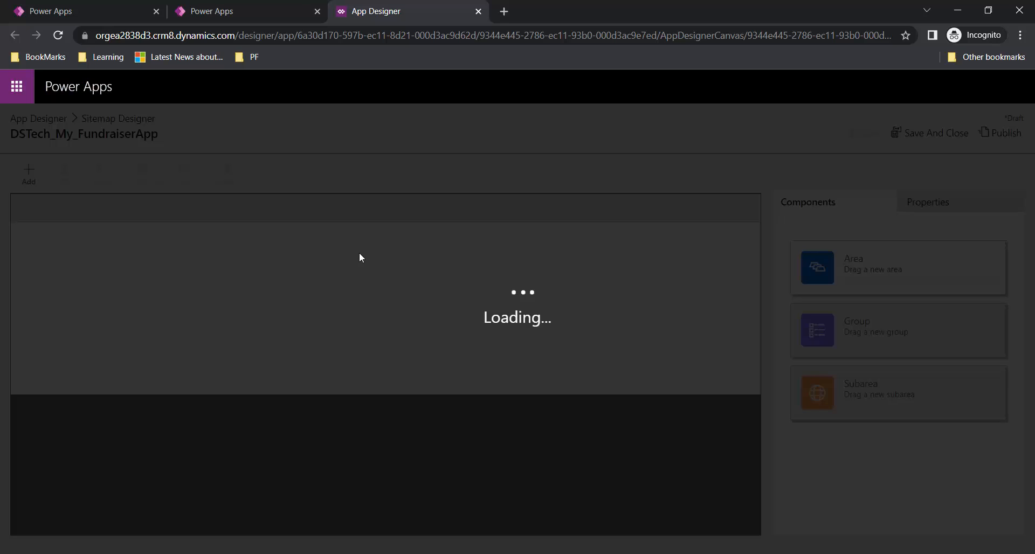
{"action": "left_click", "coordinate": [168, 208]}
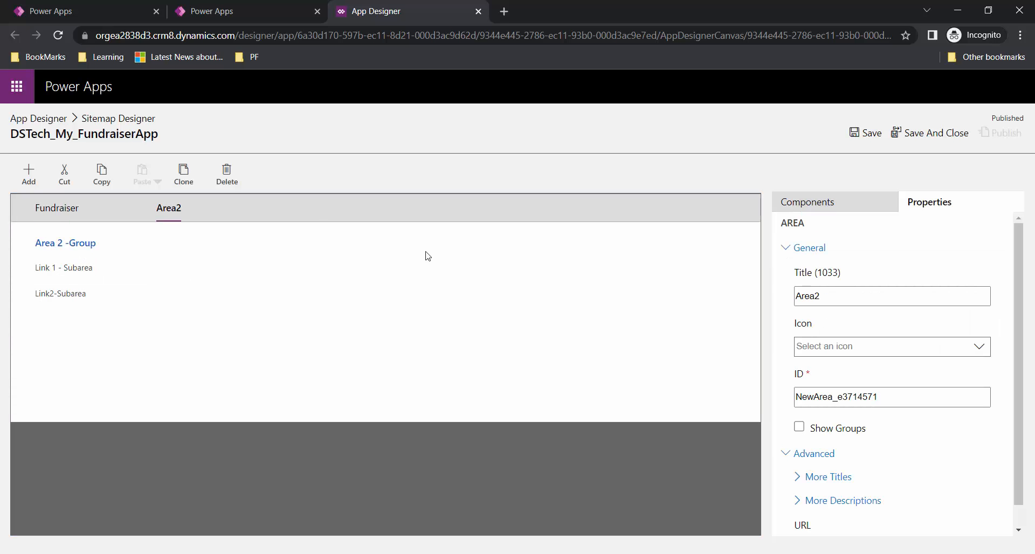
{"action": "left_click", "coordinate": [29, 173]}
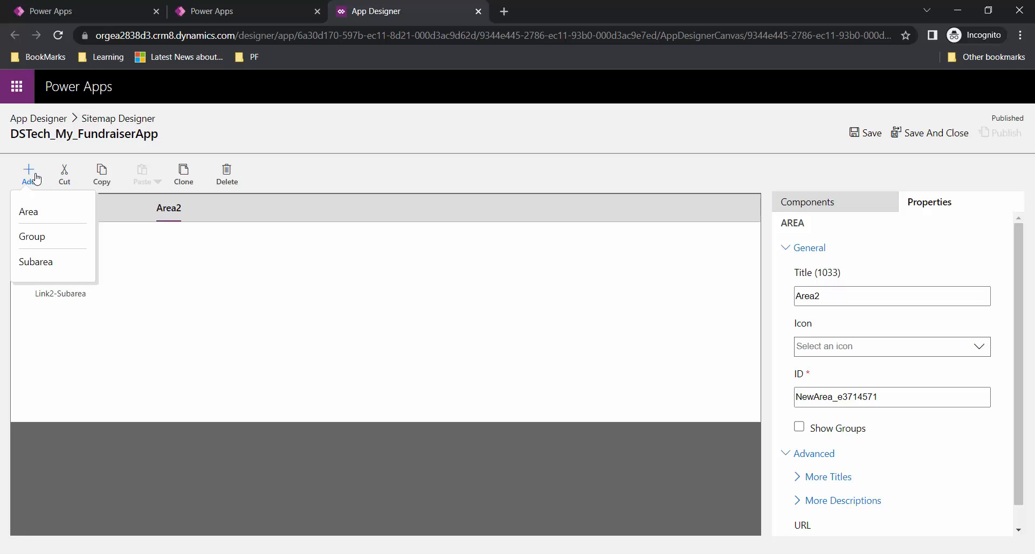
{"action": "left_click", "coordinate": [28, 210]}
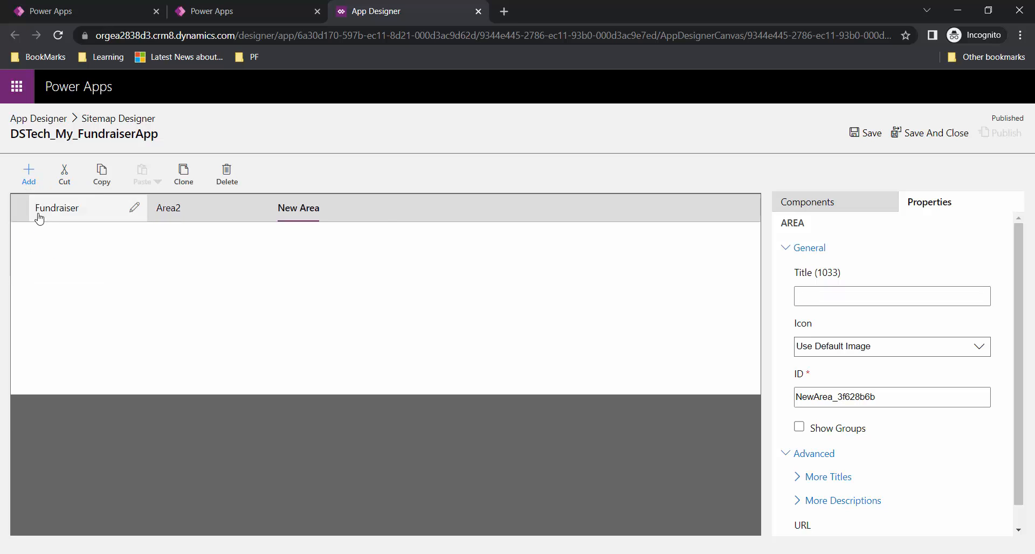
{"action": "left_click", "coordinate": [377, 207]}
{"action": "key", "text": "BackSpace"}
{"action": "key", "text": "BackSpace"}
{"action": "key", "text": "BackSpace"}
{"action": "key", "text": "BackSpace"}
{"action": "key", "text": "BackSpace"}
{"action": "key", "text": "BackSpace"}
{"action": "key", "text": "BackSpace"}
{"action": "key", "text": "BackSpace"}
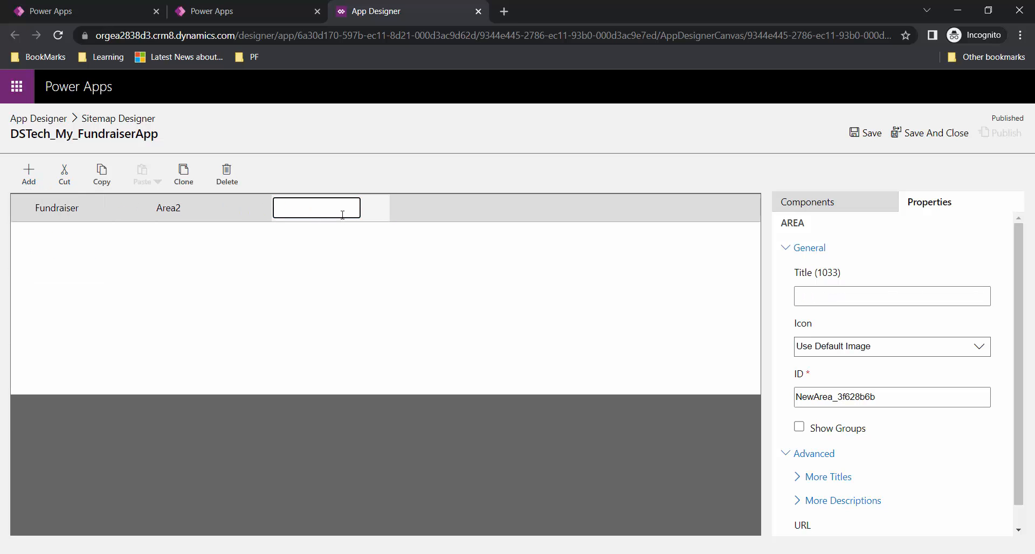
{"action": "type", "text": "Dashboard"}
{"action": "key", "text": "Return"}
{"action": "left_click", "coordinate": [300, 261]}
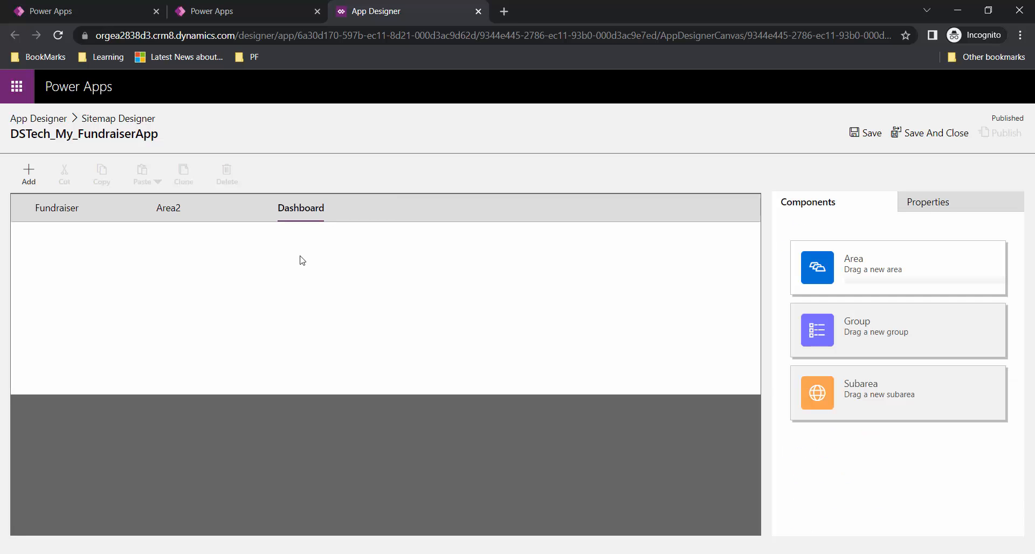
{"action": "left_click", "coordinate": [28, 172]}
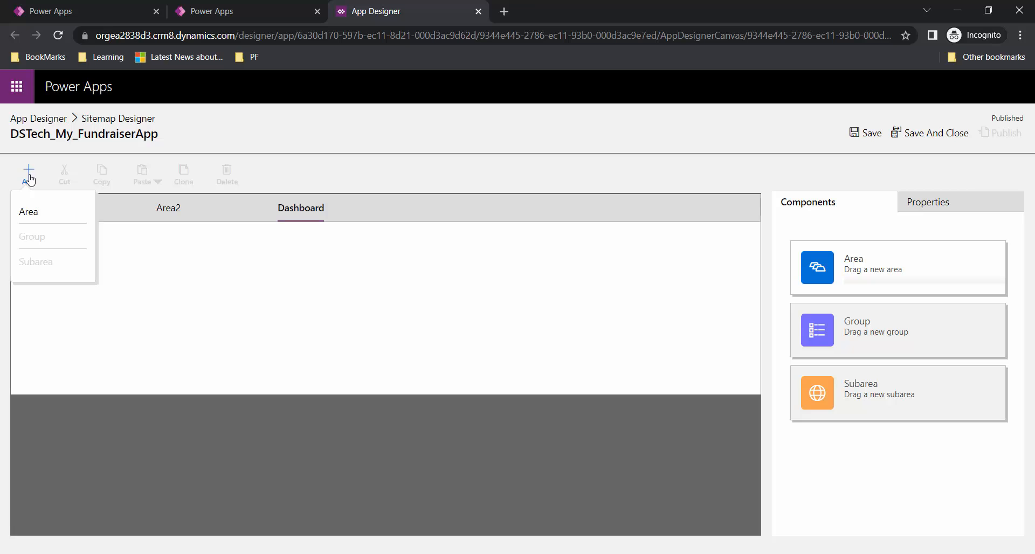
{"action": "left_click", "coordinate": [45, 221]}
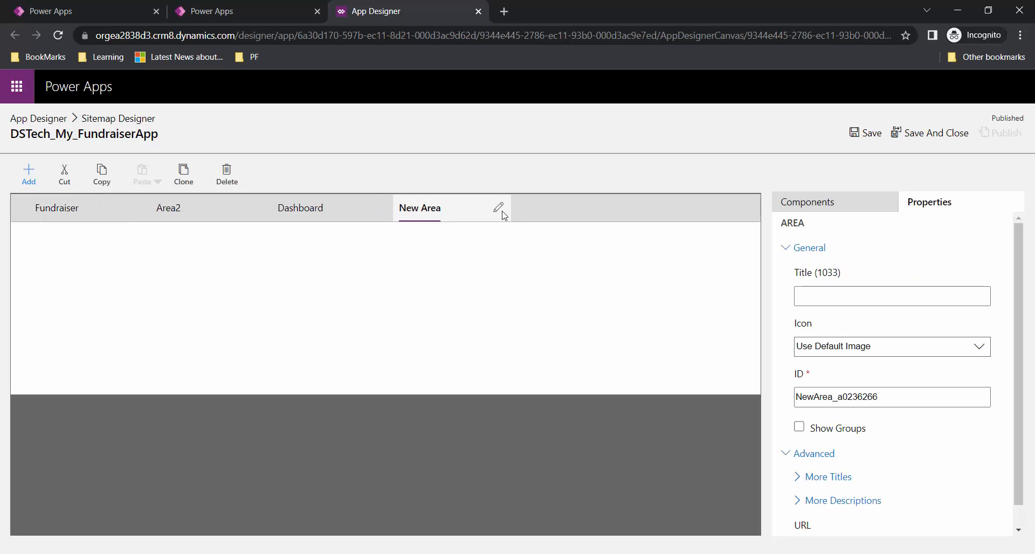
{"action": "left_click", "coordinate": [226, 174]}
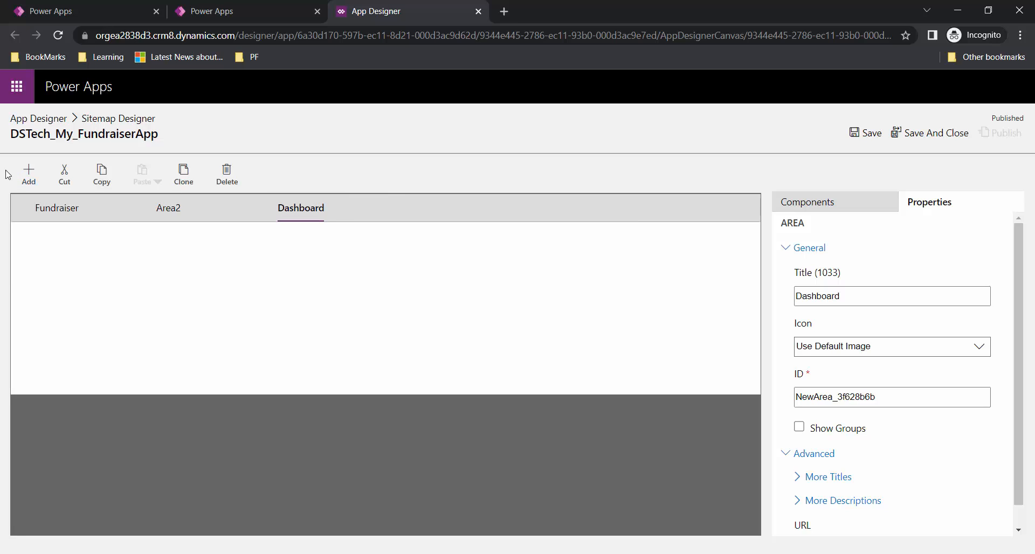
- Add a group titled Fundraiser Dashboard to the Dashboard area of the site map
{"action": "left_click", "coordinate": [29, 172]}
{"action": "left_click", "coordinate": [36, 240]}
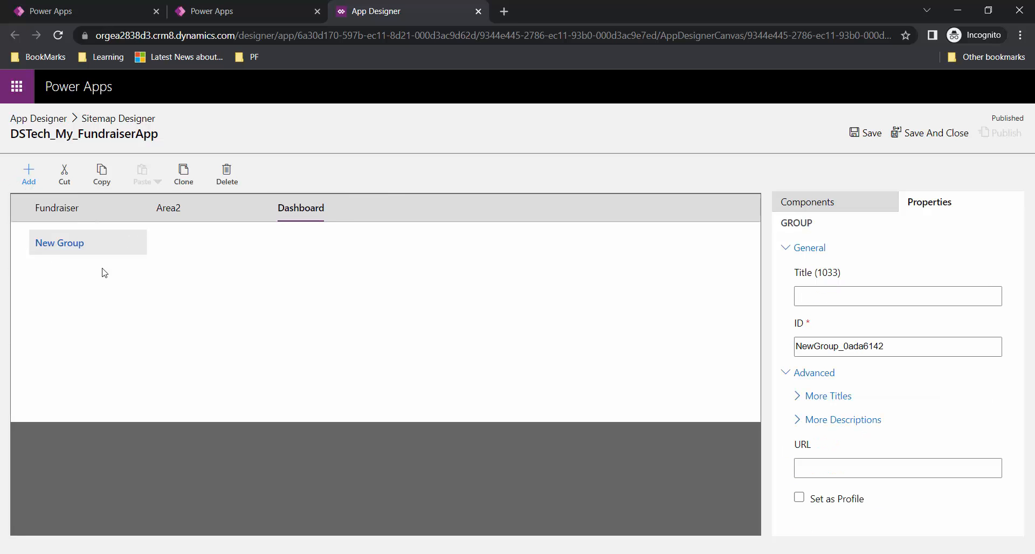
{"action": "left_click", "coordinate": [135, 241]}
{"action": "key", "text": "BackSpace"}
{"action": "key", "text": "BackSpace"}
{"action": "key", "text": "BackSpace"}
{"action": "key", "text": "BackSpace"}
{"action": "key", "text": "BackSpace"}
{"action": "key", "text": "BackSpace"}
{"action": "key", "text": "BackSpace"}
{"action": "key", "text": "BackSpace"}
{"action": "key", "text": "BackSpace"}
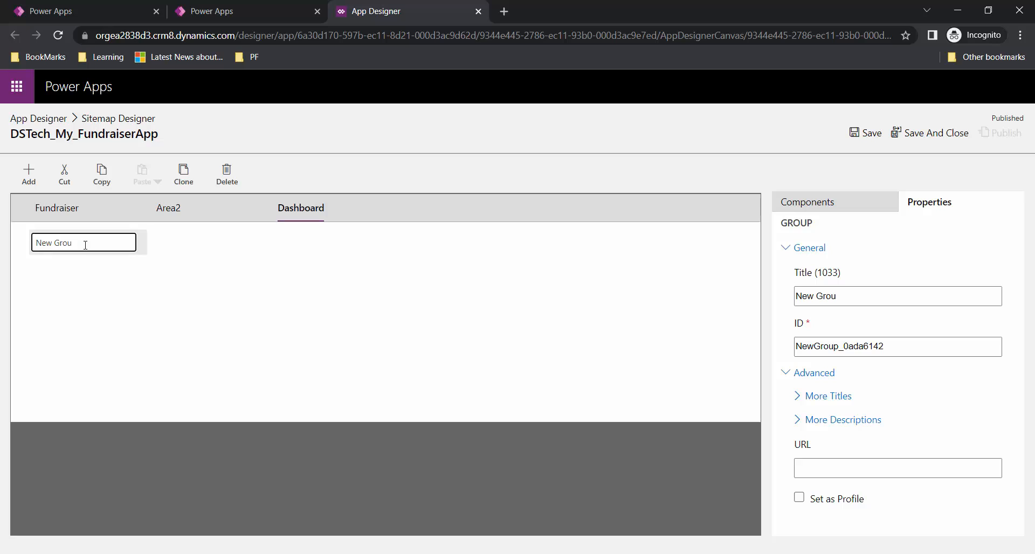
{"action": "type", "text": "Fundraiser Dashboard"}
{"action": "key", "text": "Return"}
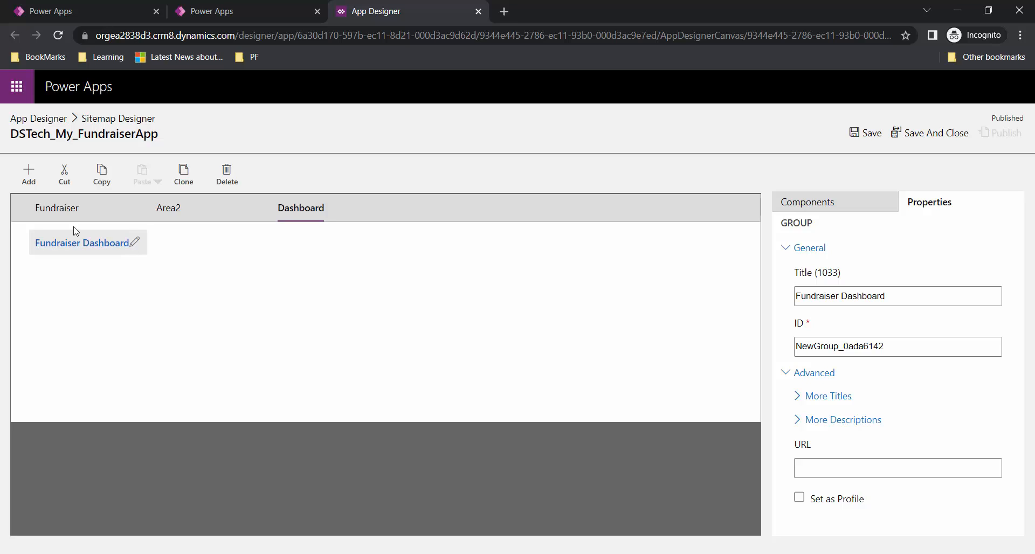
- Add a second group titled Donation Dashboard to the Dashboard area
{"action": "left_click", "coordinate": [28, 172]}
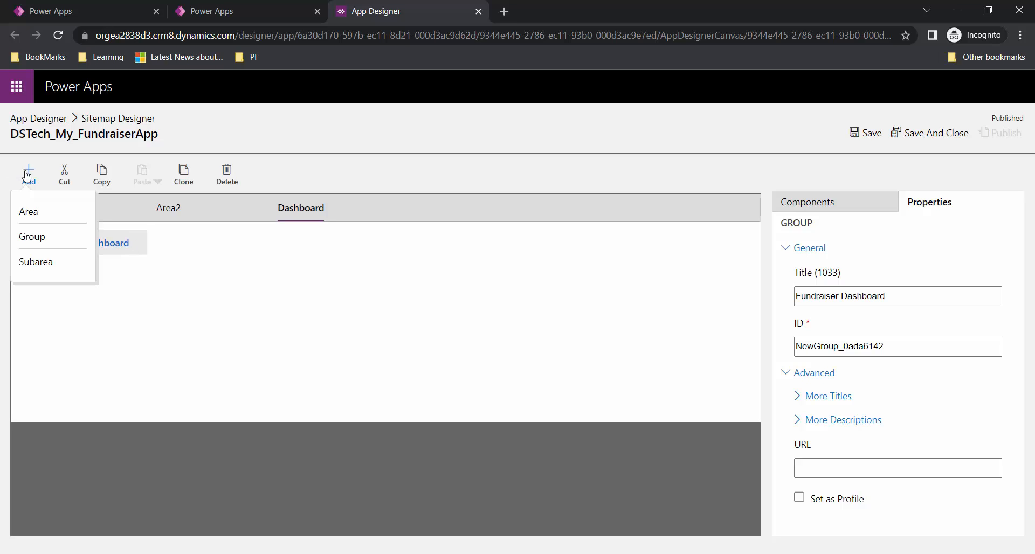
{"action": "left_click", "coordinate": [50, 246]}
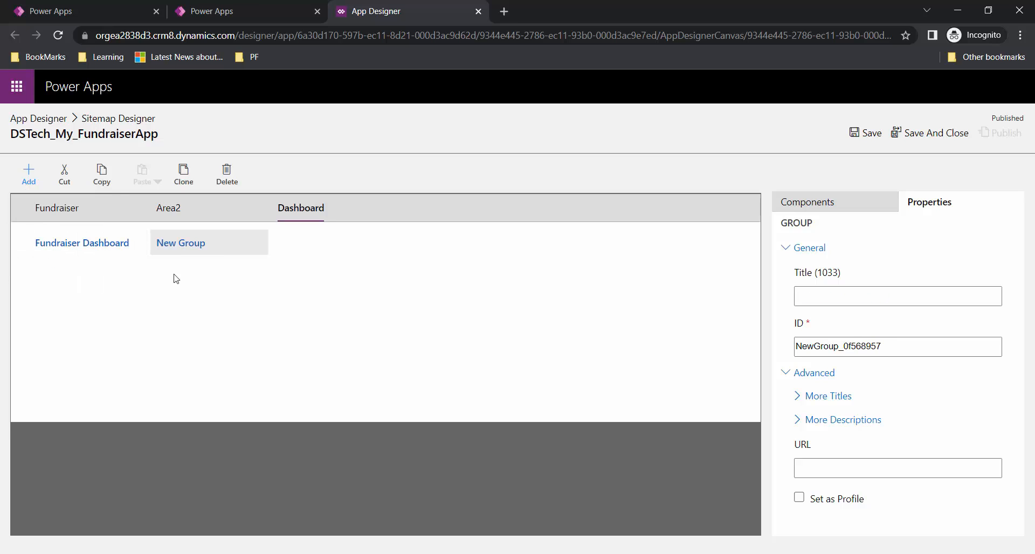
{"action": "left_click", "coordinate": [258, 243]}
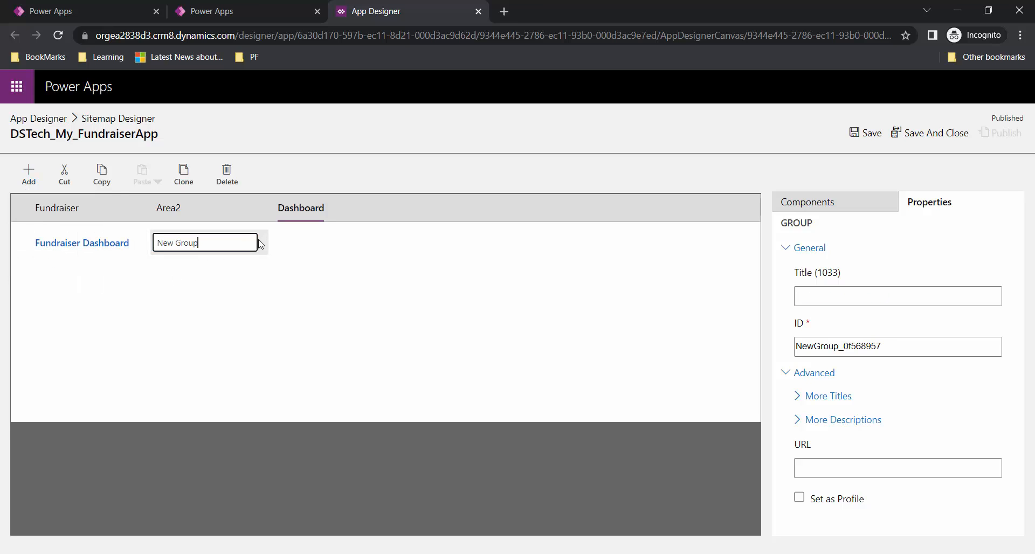
{"action": "key", "text": "BackSpace"}
{"action": "key", "text": "BackSpace"}
{"action": "key", "text": "BackSpace"}
{"action": "key", "text": "BackSpace"}
{"action": "key", "text": "BackSpace"}
{"action": "key", "text": "BackSpace"}
{"action": "key", "text": "BackSpace"}
{"action": "key", "text": "BackSpace"}
{"action": "key", "text": "BackSpace"}
{"action": "type", "text": "Donation D"}
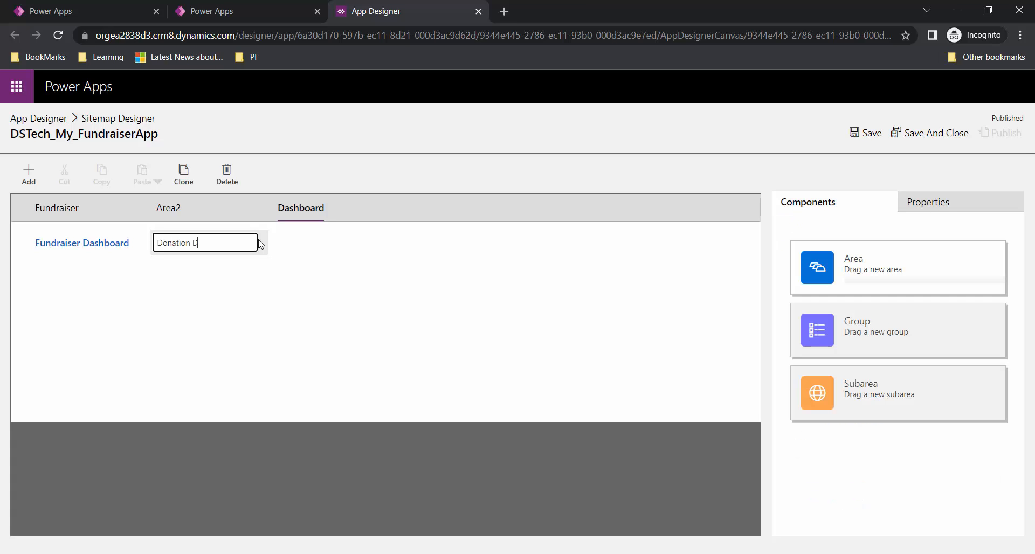
{"action": "type", "text": "ashboard"}
{"action": "left_click", "coordinate": [260, 243]}
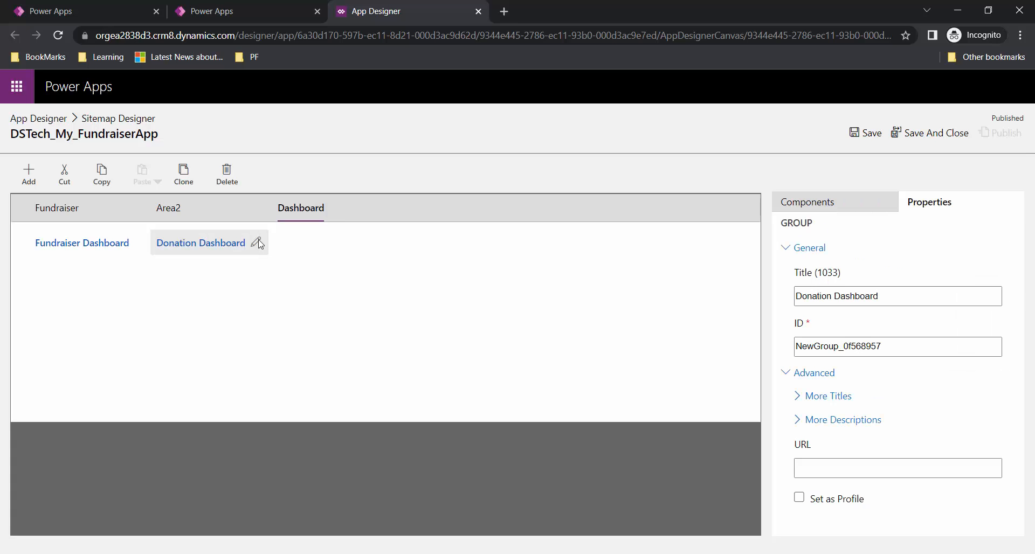
- Add a subarea to the Fundraiser Dashboard group and set its type to Dashboard
{"action": "left_click", "coordinate": [89, 248]}
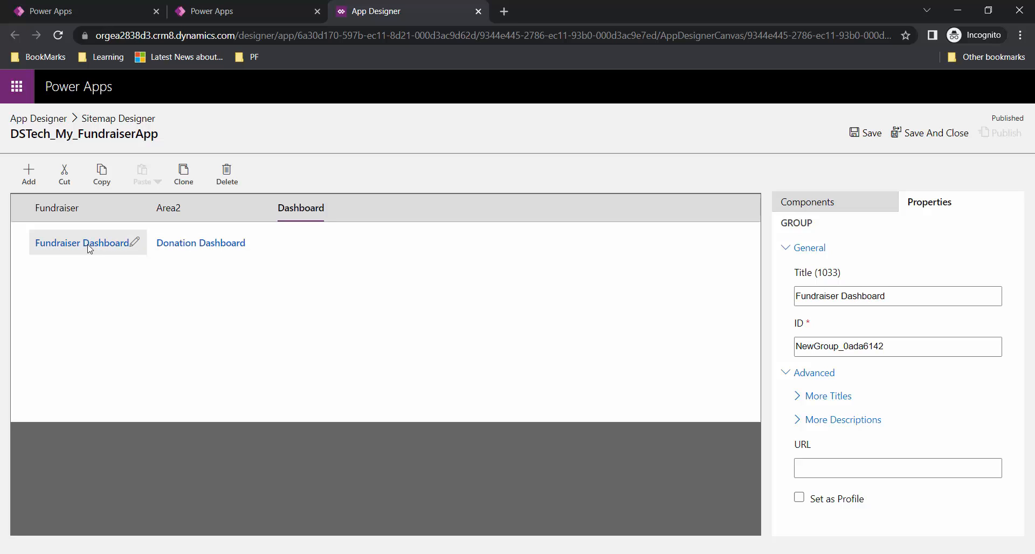
{"action": "left_click", "coordinate": [28, 177]}
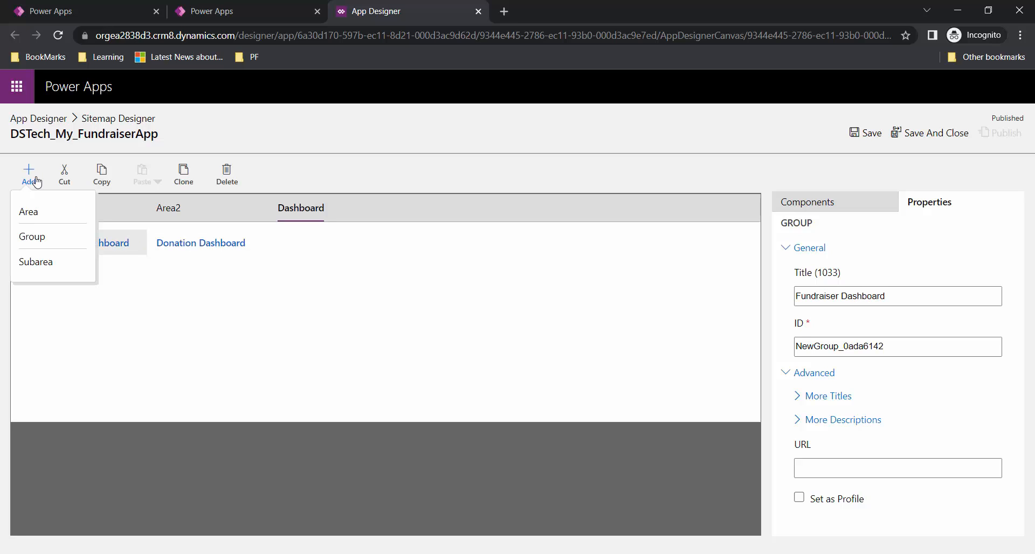
{"action": "left_click", "coordinate": [36, 262]}
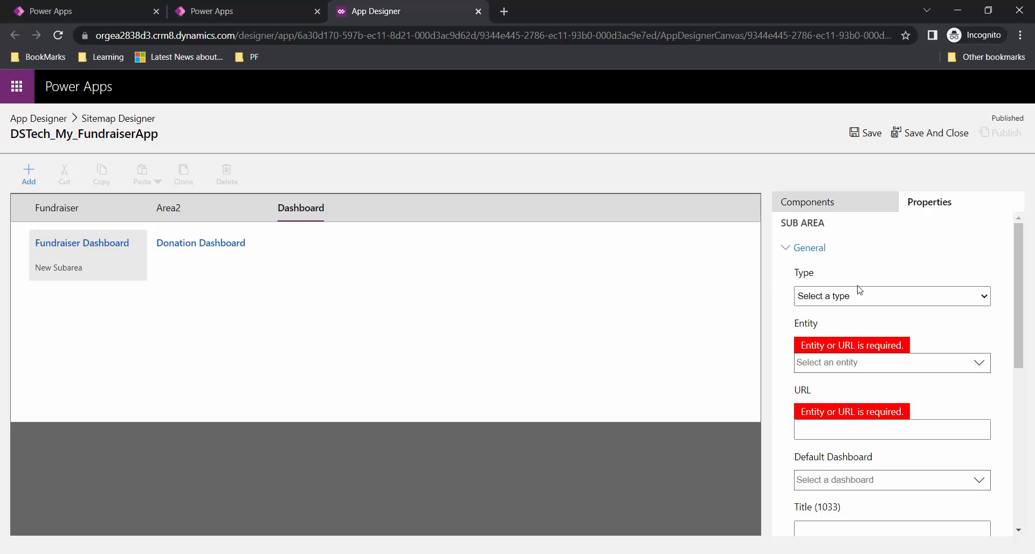
{"action": "left_click", "coordinate": [894, 302]}
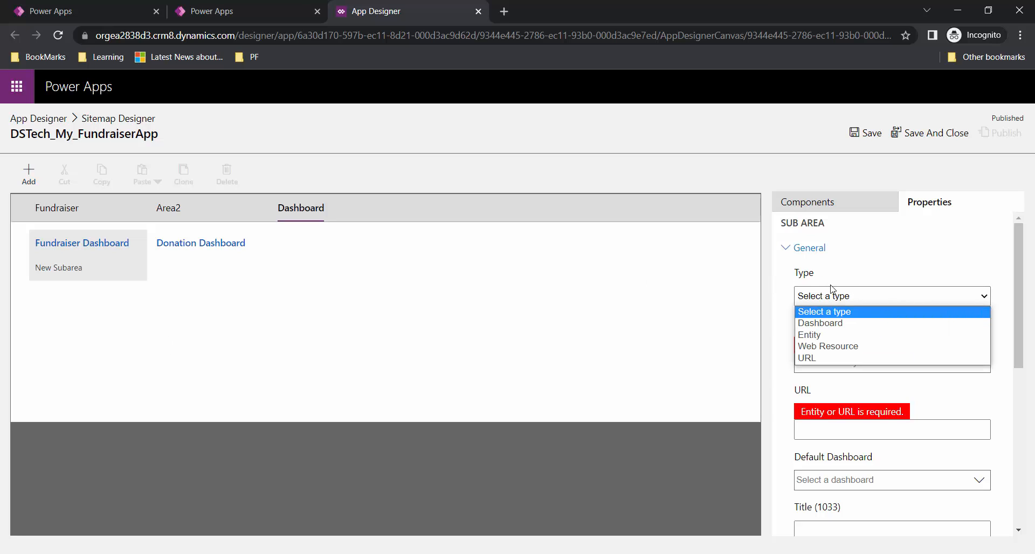
{"action": "left_click", "coordinate": [823, 324]}
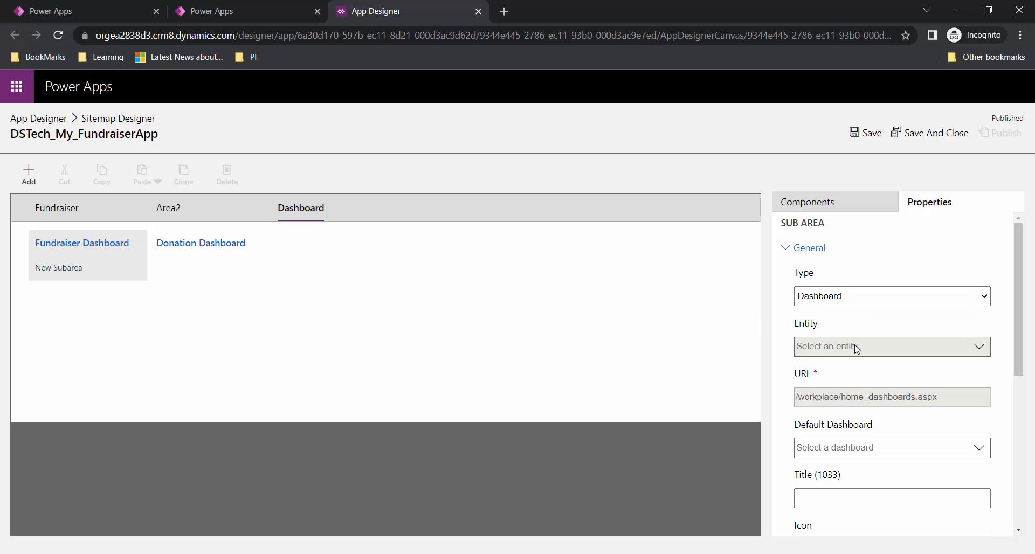
- Set the subarea's default dashboard to Standard-3-Column Overview-Myfundraiser and save the site map
{"action": "scroll", "coordinate": [855, 348], "scroll_direction": "down", "scroll_amount": 2}
{"action": "left_click", "coordinate": [978, 381]}
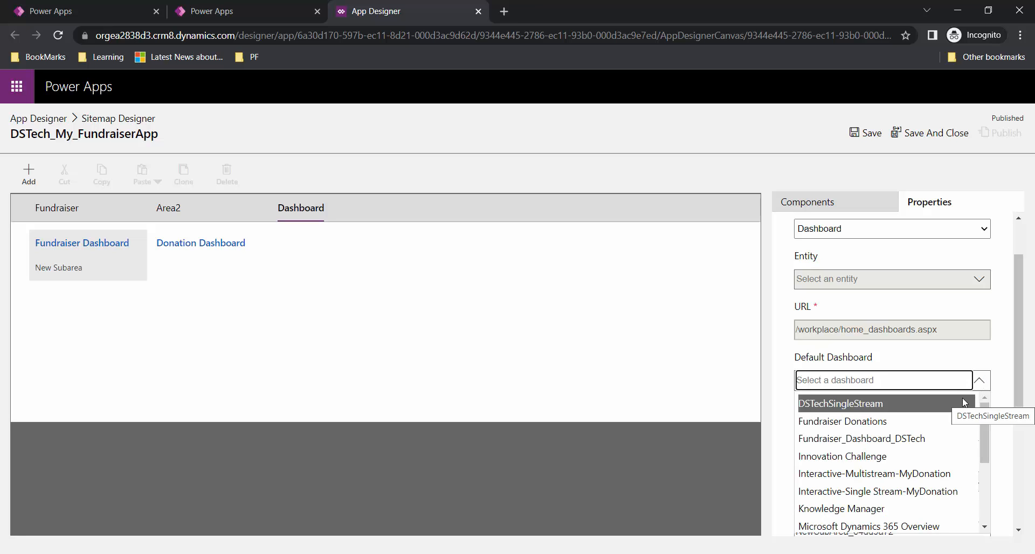
{"action": "scroll", "coordinate": [951, 430], "scroll_direction": "down", "scroll_amount": 4}
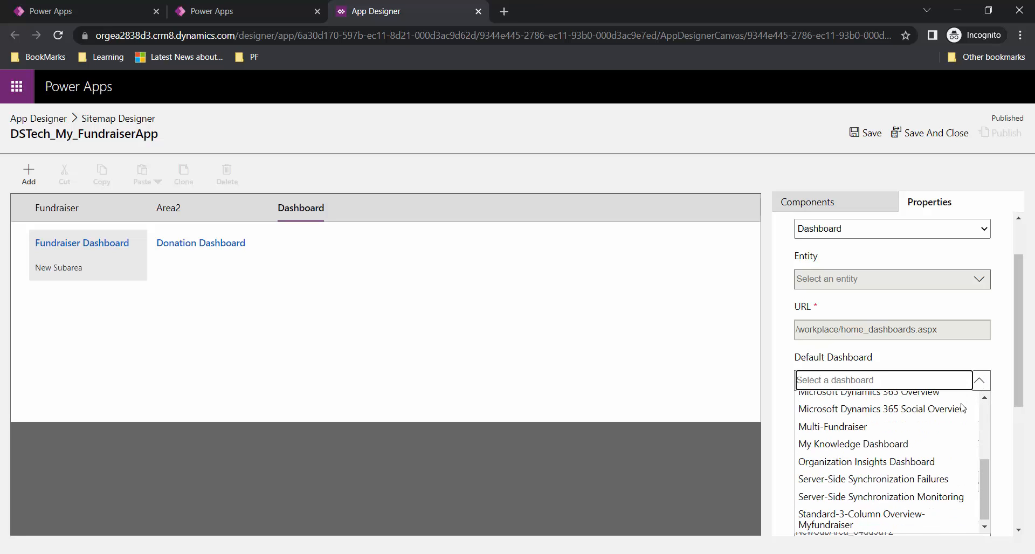
{"action": "left_click", "coordinate": [910, 517]}
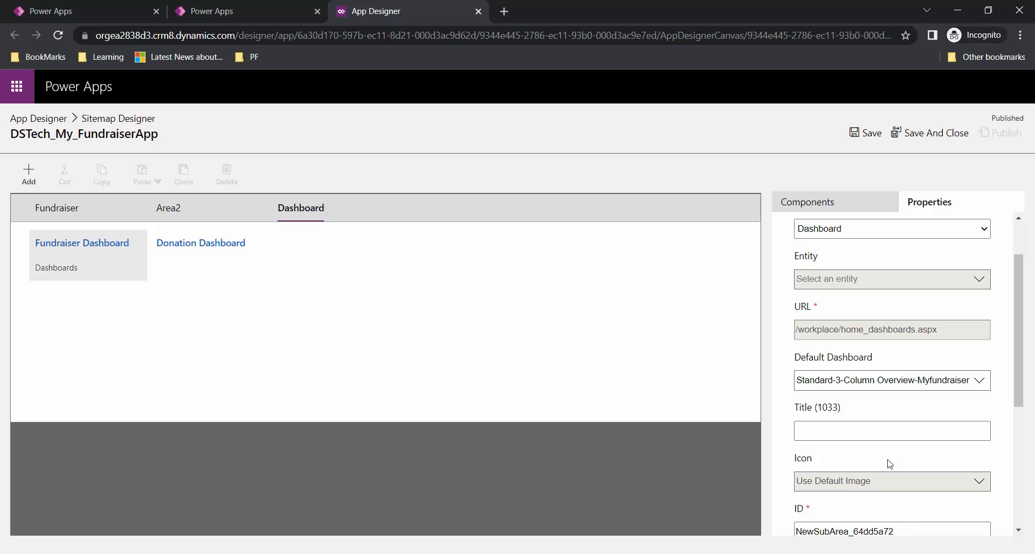
{"action": "scroll", "coordinate": [850, 408], "scroll_direction": "down", "scroll_amount": 1}
{"action": "scroll", "coordinate": [926, 433], "scroll_direction": "down", "scroll_amount": 2}
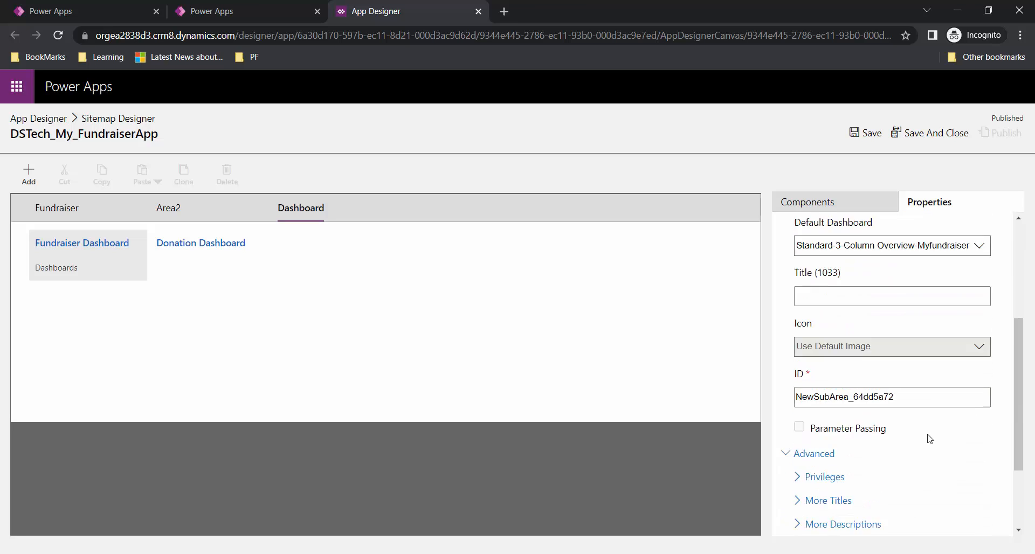
{"action": "scroll", "coordinate": [899, 407], "scroll_direction": "down", "scroll_amount": 1}
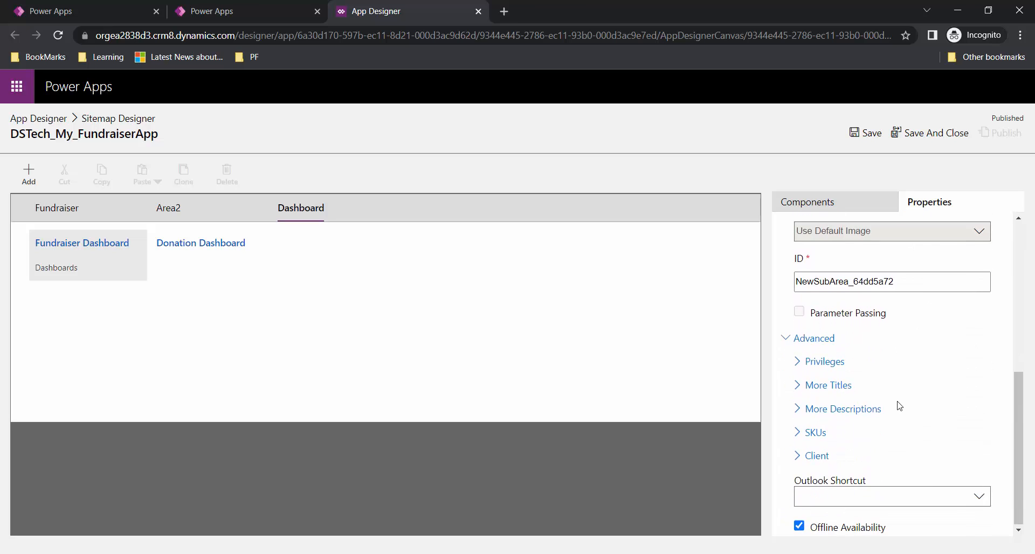
{"action": "scroll", "coordinate": [899, 407], "scroll_direction": "up", "scroll_amount": 5}
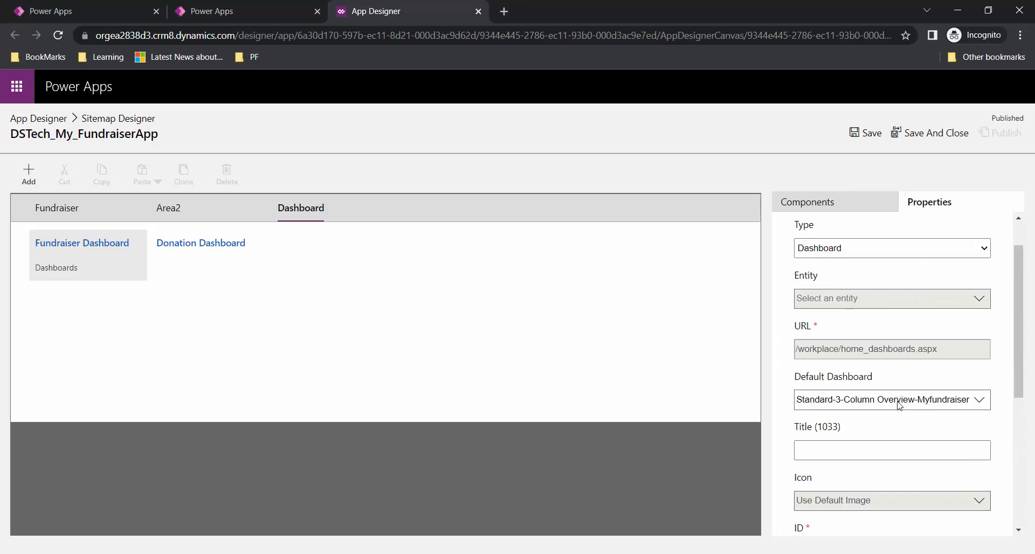
{"action": "left_click", "coordinate": [861, 134]}
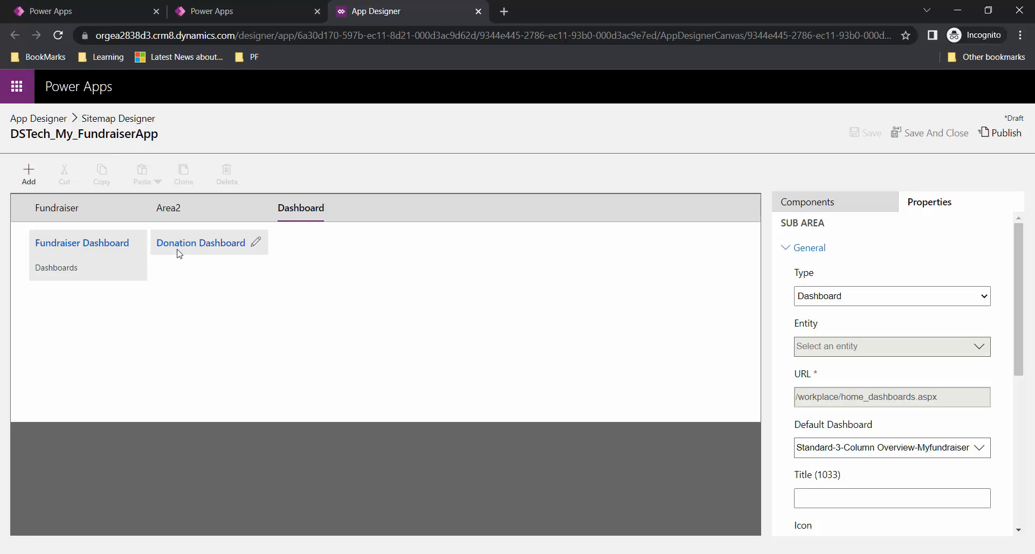
- Add a subarea to the Donation Dashboard group and set its type to Dashboard
{"action": "left_click", "coordinate": [228, 244]}
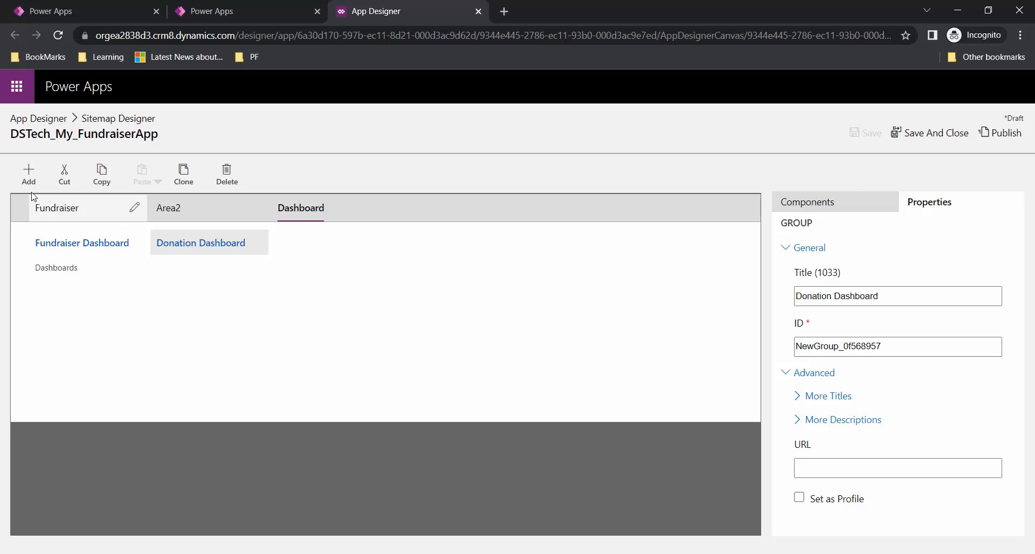
{"action": "left_click", "coordinate": [29, 174]}
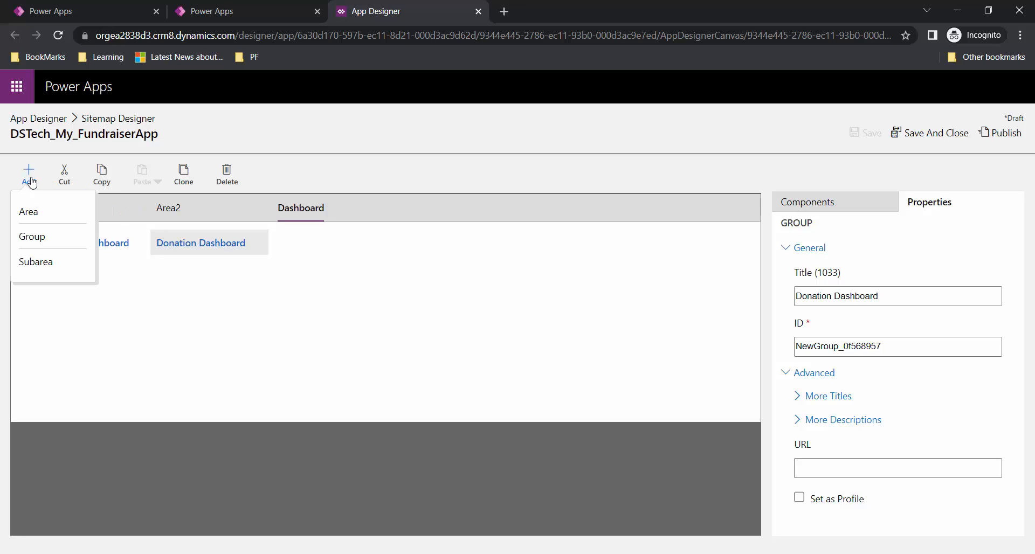
{"action": "left_click", "coordinate": [49, 271]}
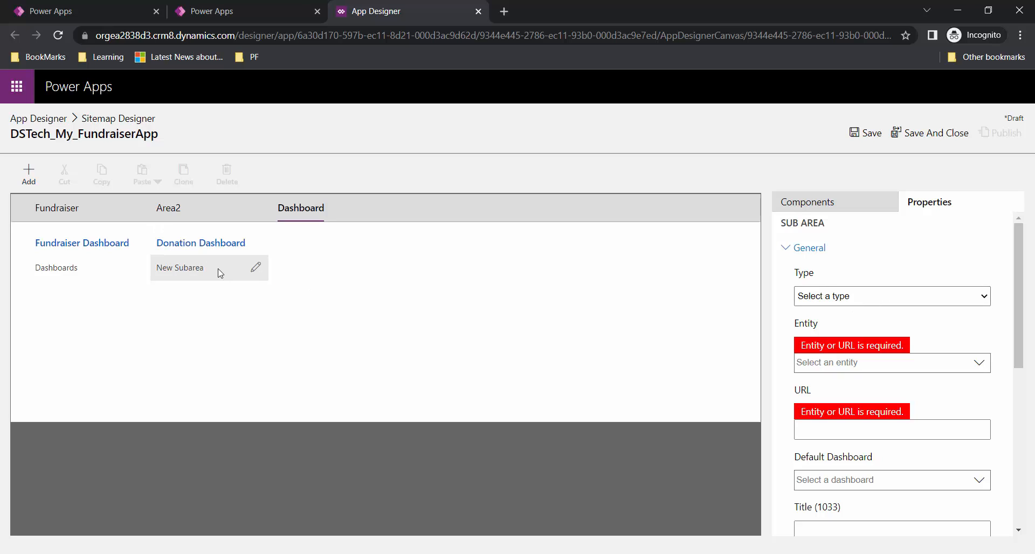
{"action": "left_click", "coordinate": [859, 297]}
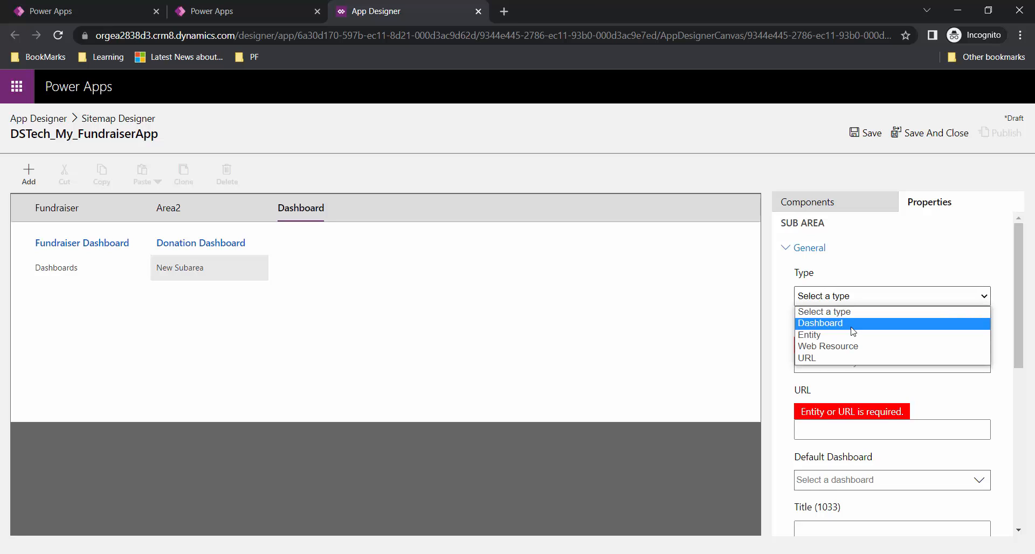
{"action": "left_click", "coordinate": [853, 324]}
- Set the Donation Dashboard subarea's default dashboard to Interactive-Single Stream-MyDonation and save the site map
{"action": "scroll", "coordinate": [888, 449], "scroll_direction": "down", "scroll_amount": 1}
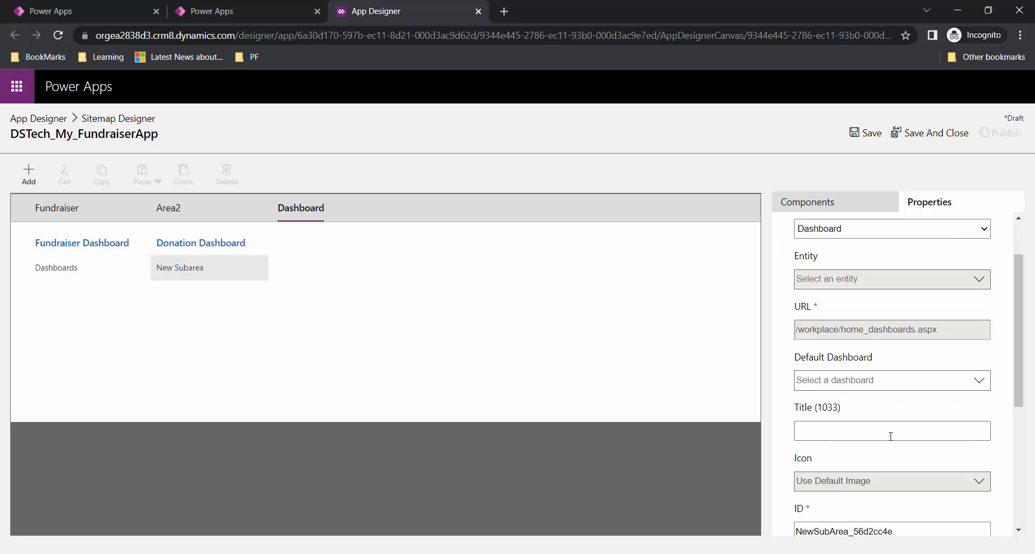
{"action": "left_click", "coordinate": [905, 381]}
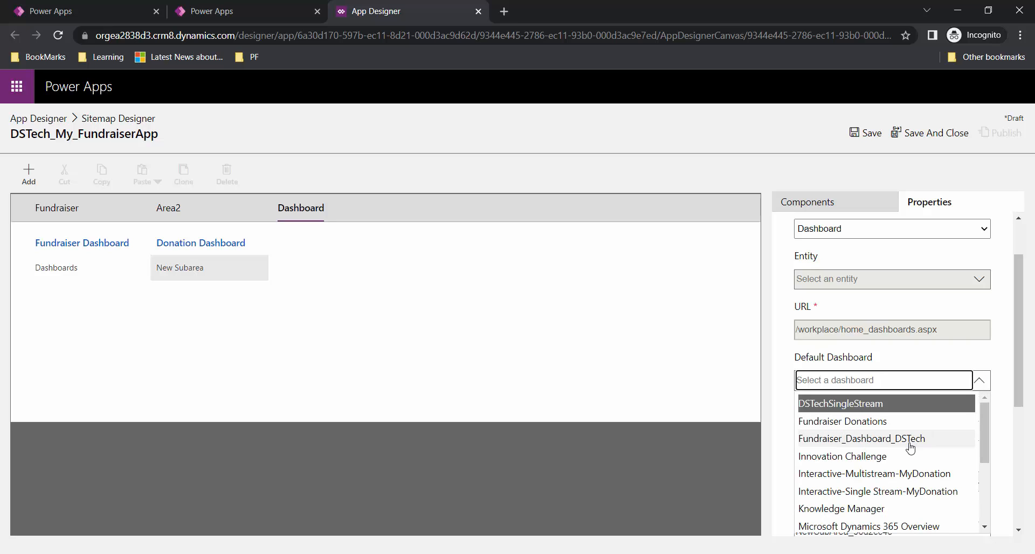
{"action": "left_click", "coordinate": [907, 491]}
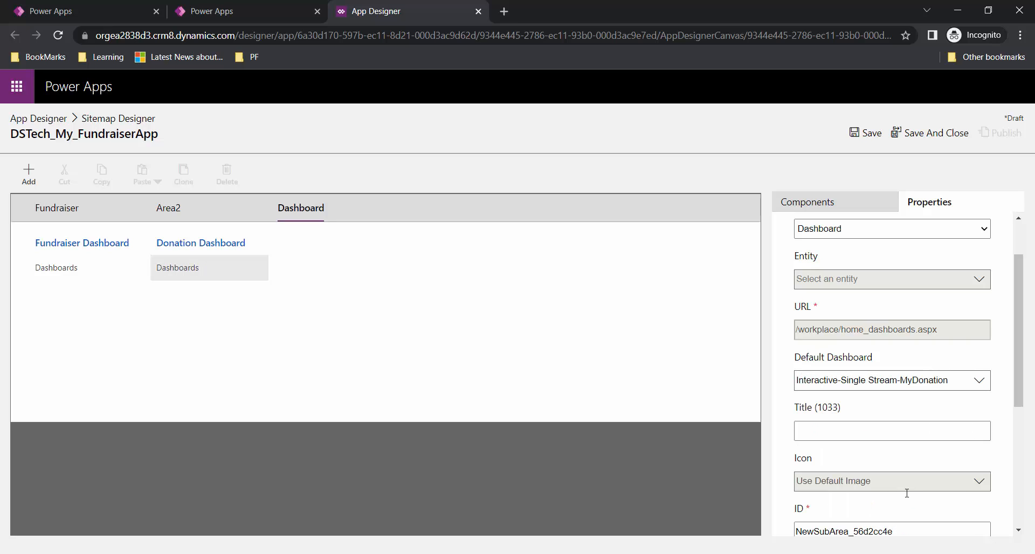
{"action": "left_click", "coordinate": [874, 136]}
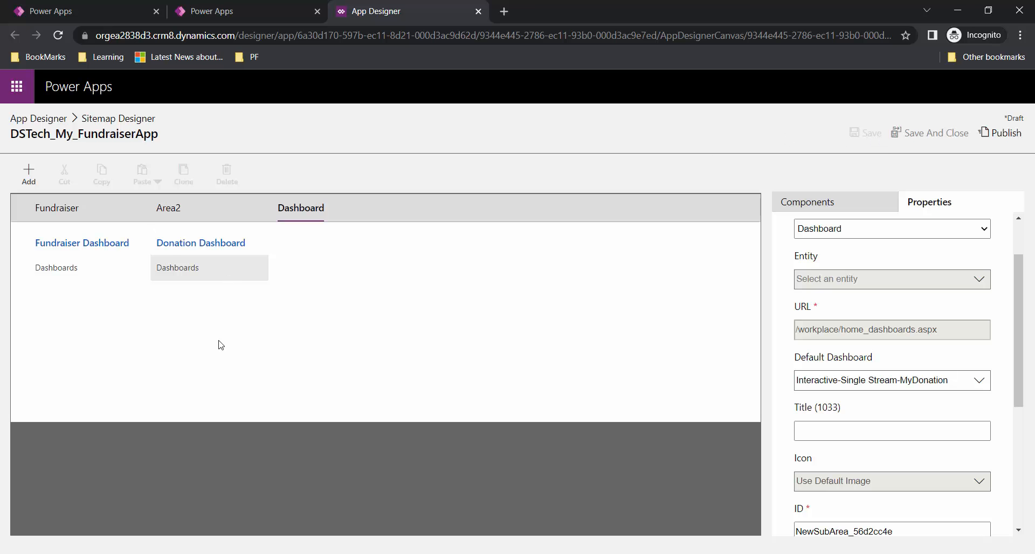
- Add a second subarea of type Dashboard to the Donation Dashboard group
{"action": "left_click", "coordinate": [28, 172]}
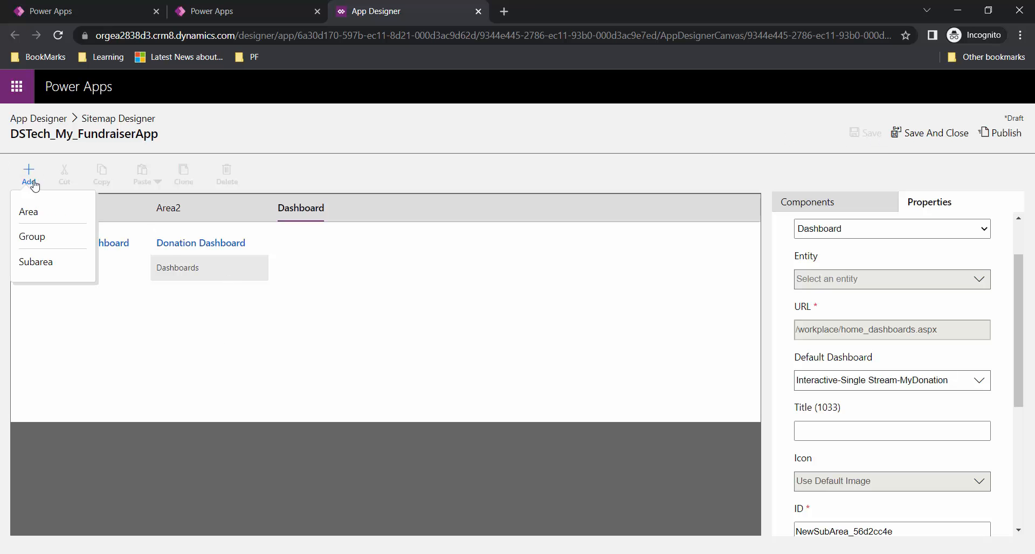
{"action": "left_click", "coordinate": [47, 265]}
{"action": "left_click", "coordinate": [917, 296]}
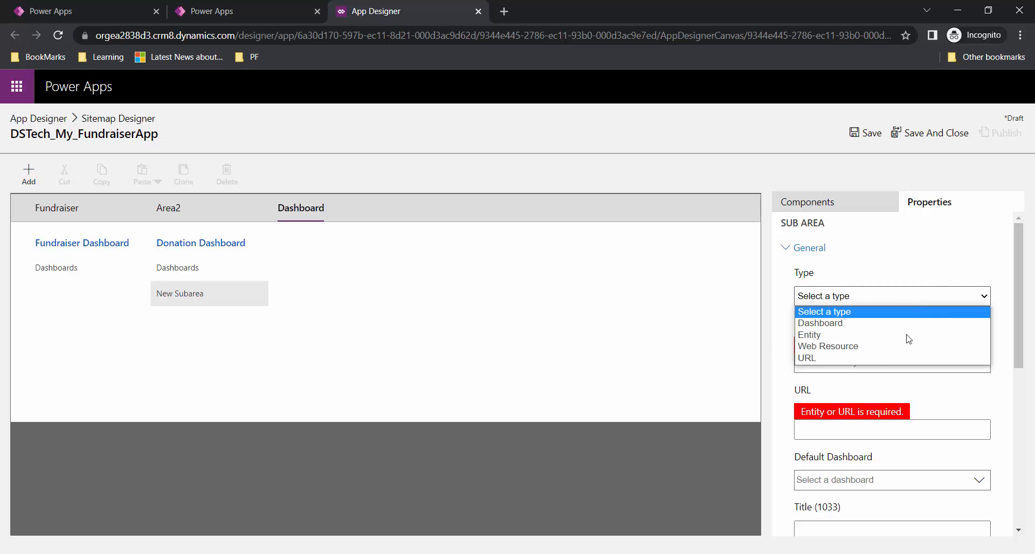
{"action": "left_click", "coordinate": [893, 322]}
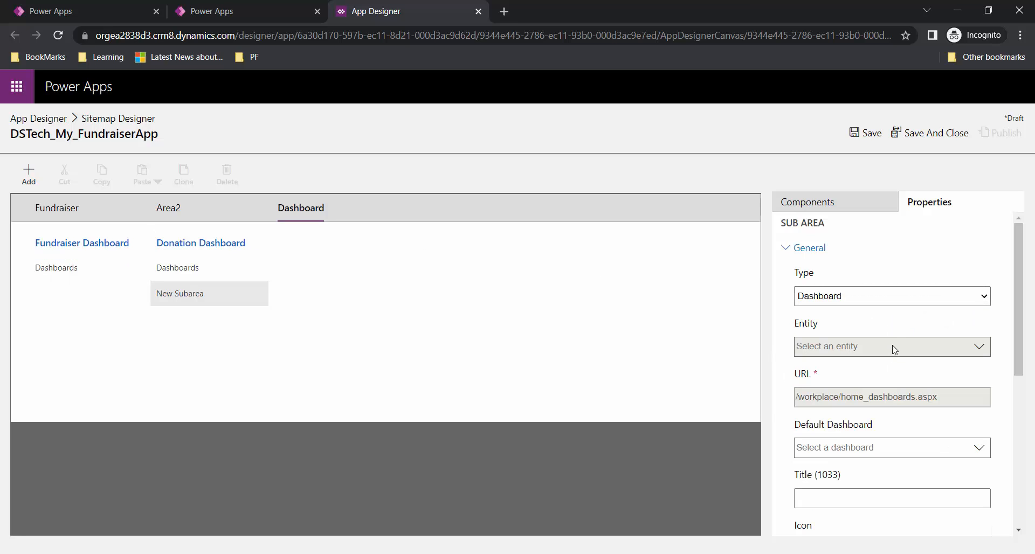
- Set the second subarea's default dashboard to Interactive-Multistream-MyDonation and save the site map
{"action": "scroll", "coordinate": [908, 407], "scroll_direction": "down", "scroll_amount": 1}
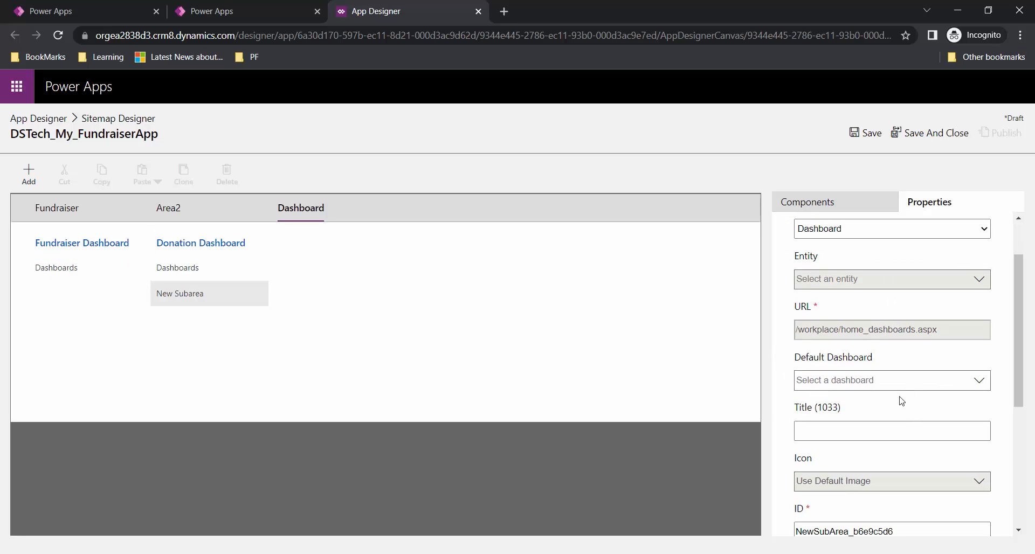
{"action": "left_click", "coordinate": [980, 381]}
{"action": "scroll", "coordinate": [887, 494], "scroll_direction": "down", "scroll_amount": 5}
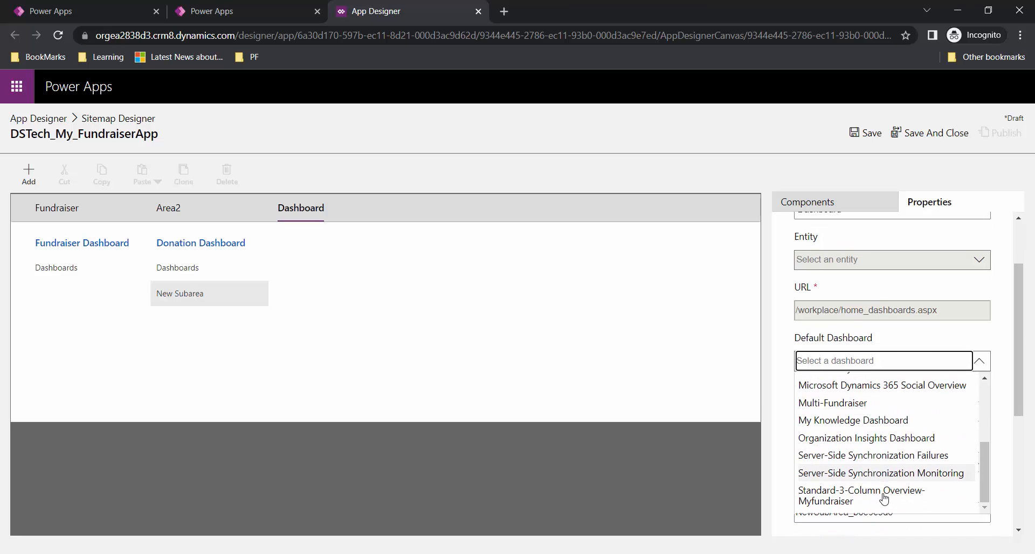
{"action": "scroll", "coordinate": [884, 498], "scroll_direction": "down", "scroll_amount": 3}
{"action": "scroll", "coordinate": [873, 398], "scroll_direction": "up", "scroll_amount": 6}
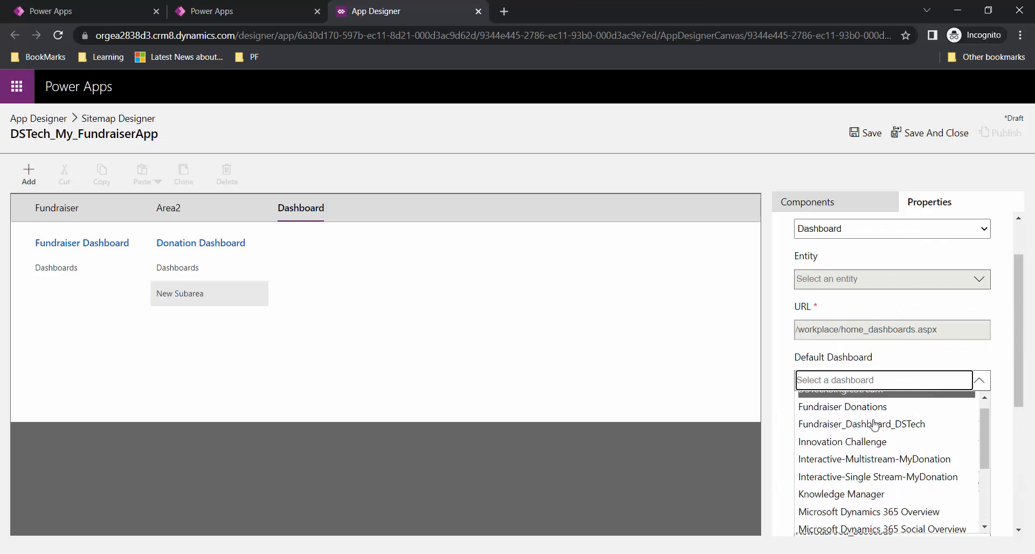
{"action": "left_click", "coordinate": [916, 471]}
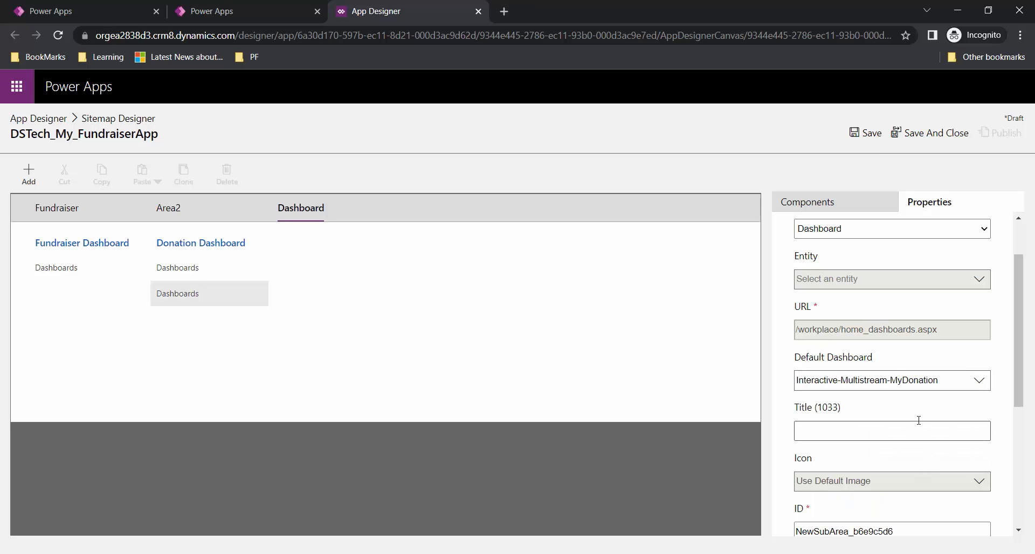
{"action": "left_click", "coordinate": [875, 136]}
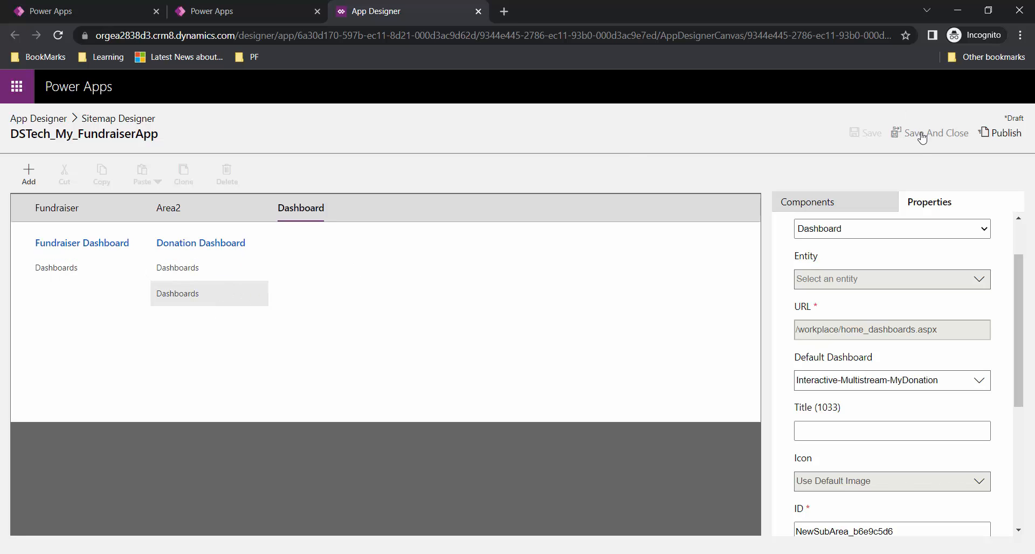
- Publish and close the site map, and publish DSTech_My_FundraiserApp
{"action": "left_click", "coordinate": [1010, 134]}
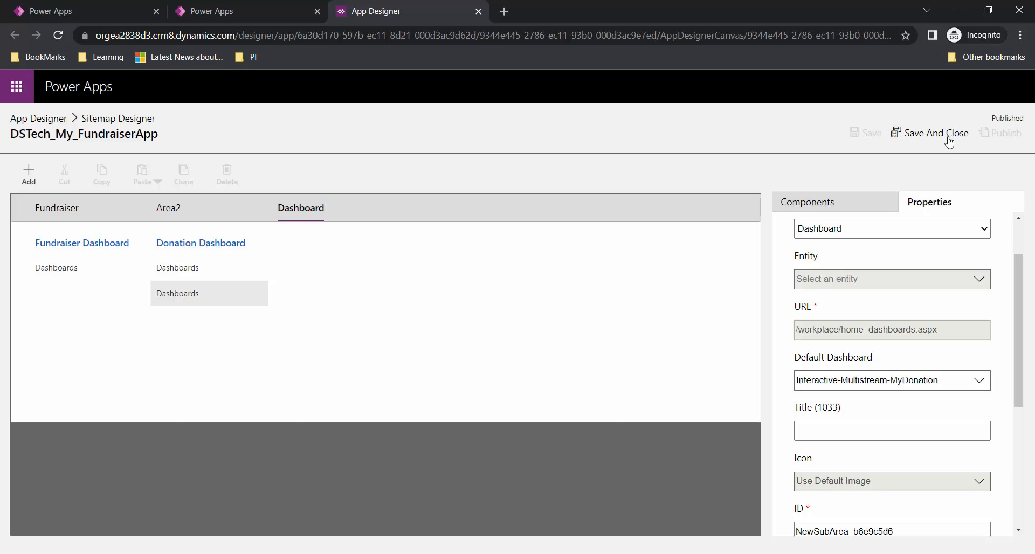
{"action": "left_click", "coordinate": [949, 142]}
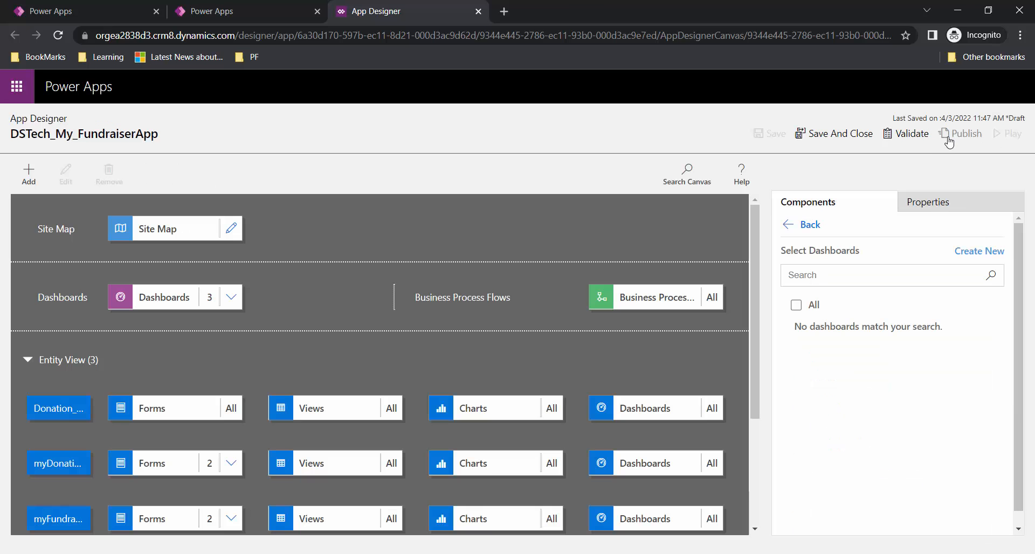
{"action": "left_click", "coordinate": [969, 135]}
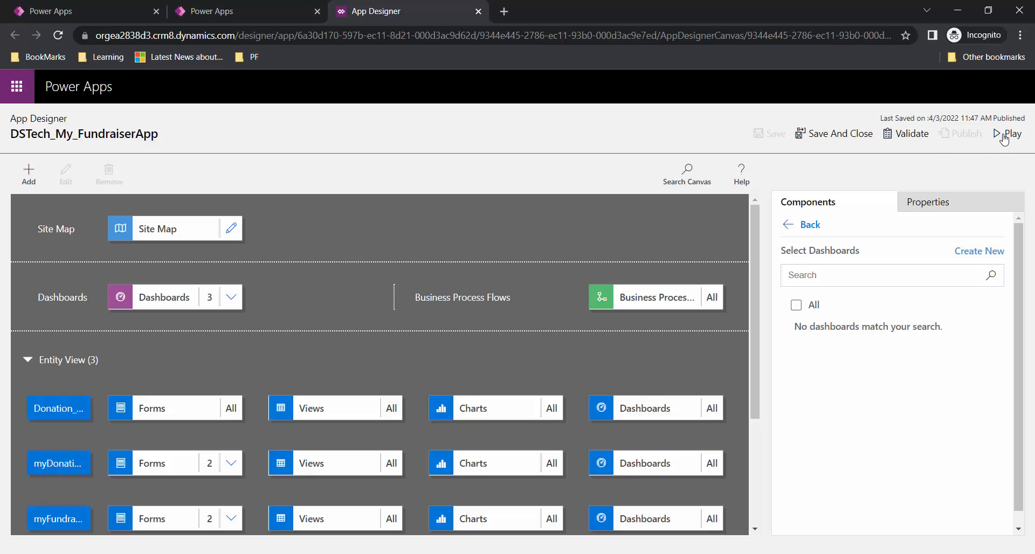
- Run the published app and switch to its Dashboard area
{"action": "left_click", "coordinate": [1006, 134]}
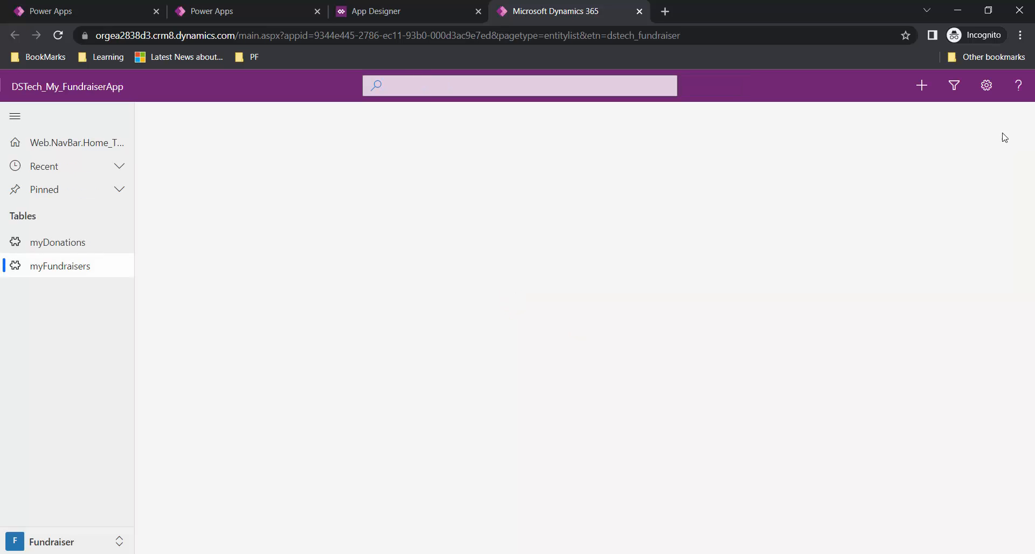
{"action": "left_click", "coordinate": [89, 549]}
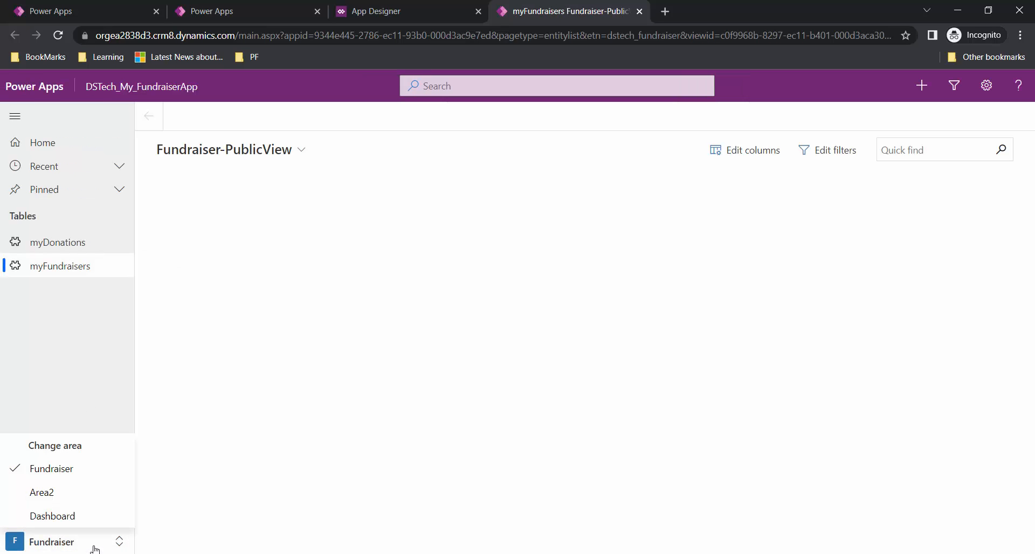
{"action": "left_click", "coordinate": [74, 516]}
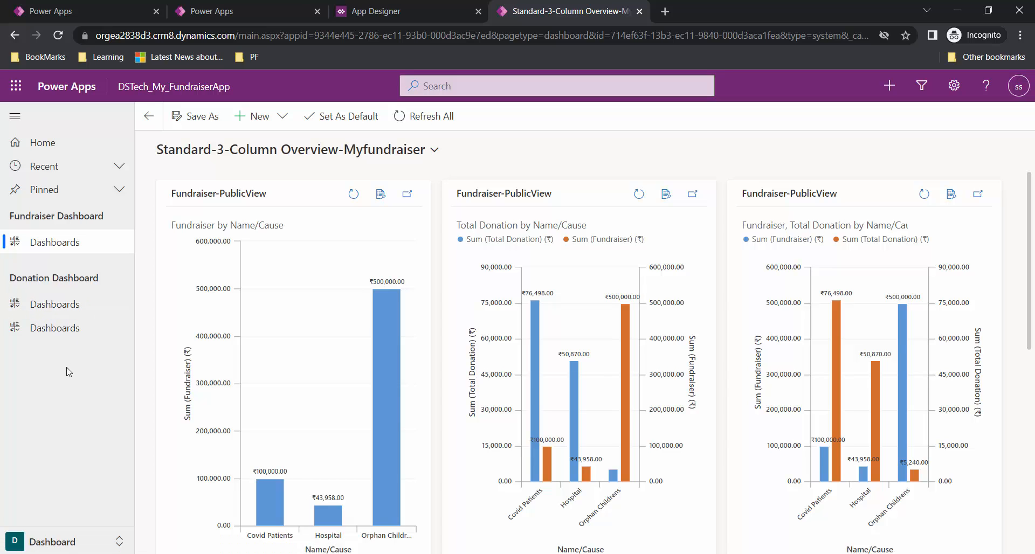
- Examine the charts and the Fundraiser-PublicView list on the Standard-3-Column Overview-Myfundraiser dashboard
{"action": "left_click", "coordinate": [78, 249]}
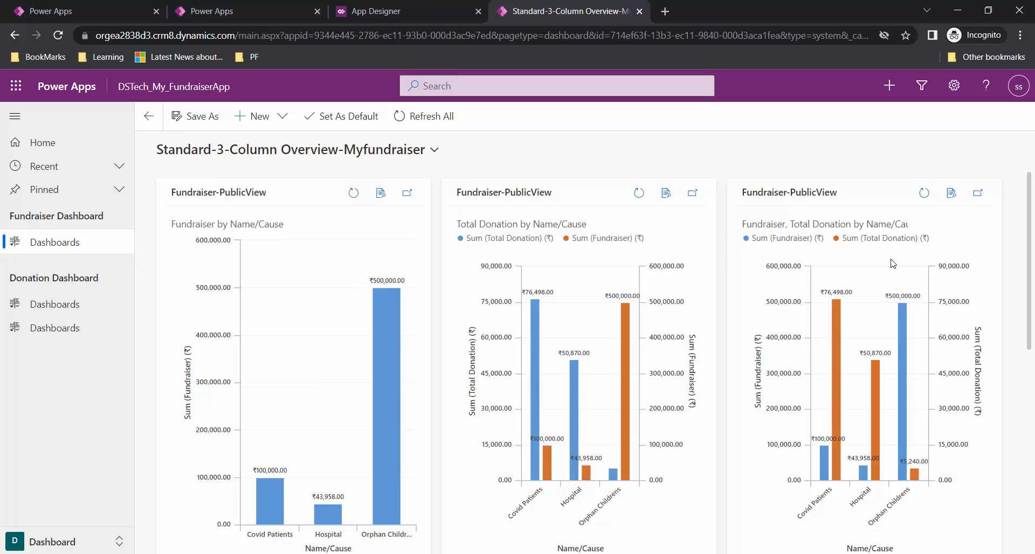
{"action": "scroll", "coordinate": [887, 317], "scroll_direction": "down", "scroll_amount": 3}
{"action": "scroll", "coordinate": [696, 393], "scroll_direction": "down", "scroll_amount": 3}
{"action": "scroll", "coordinate": [196, 273], "scroll_direction": "up", "scroll_amount": 6}
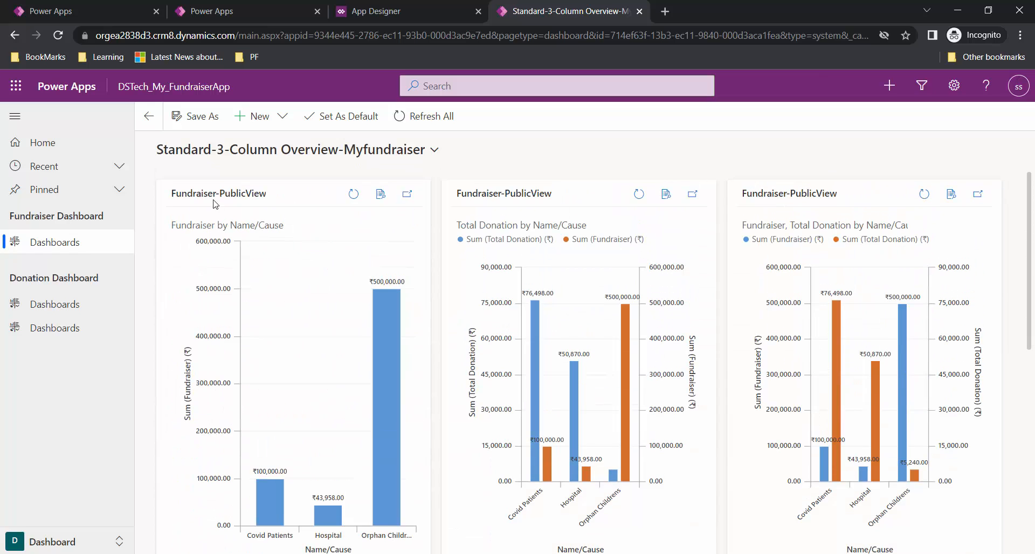
{"action": "scroll", "coordinate": [300, 291], "scroll_direction": "down", "scroll_amount": 2}
{"action": "scroll", "coordinate": [312, 291], "scroll_direction": "up", "scroll_amount": 2}
{"action": "scroll", "coordinate": [797, 302], "scroll_direction": "down", "scroll_amount": 3}
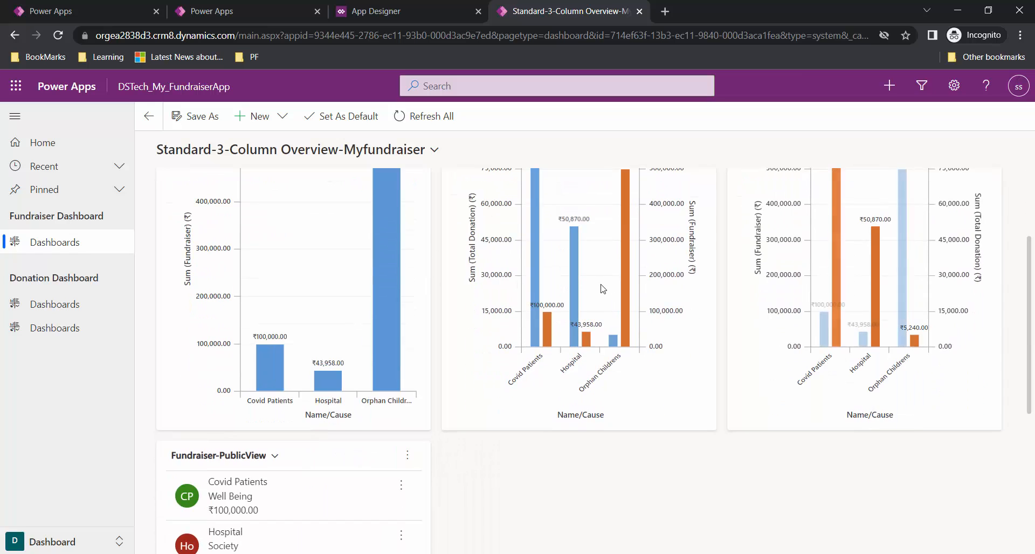
{"action": "scroll", "coordinate": [565, 253], "scroll_direction": "up", "scroll_amount": 3}
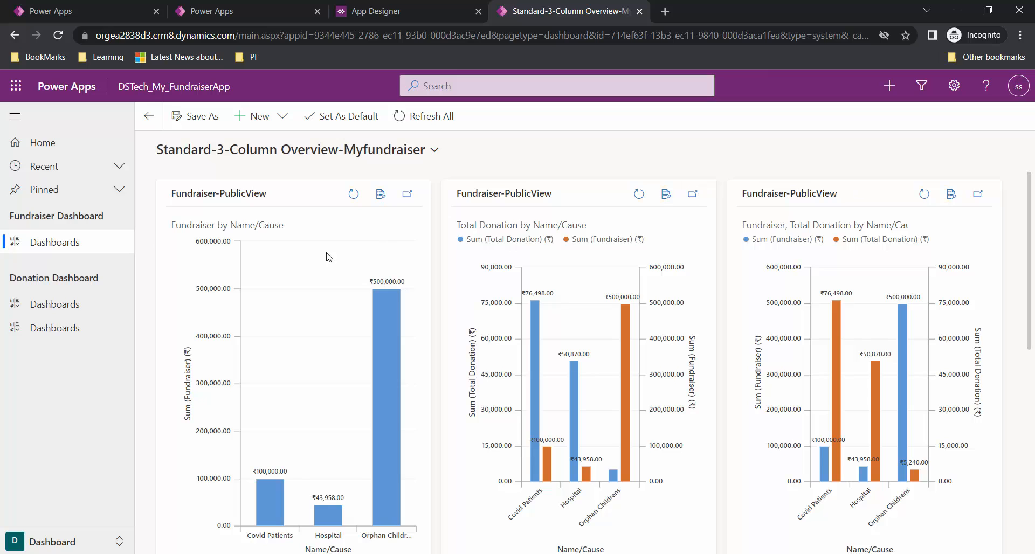
{"action": "scroll", "coordinate": [723, 295], "scroll_direction": "down", "scroll_amount": 8}
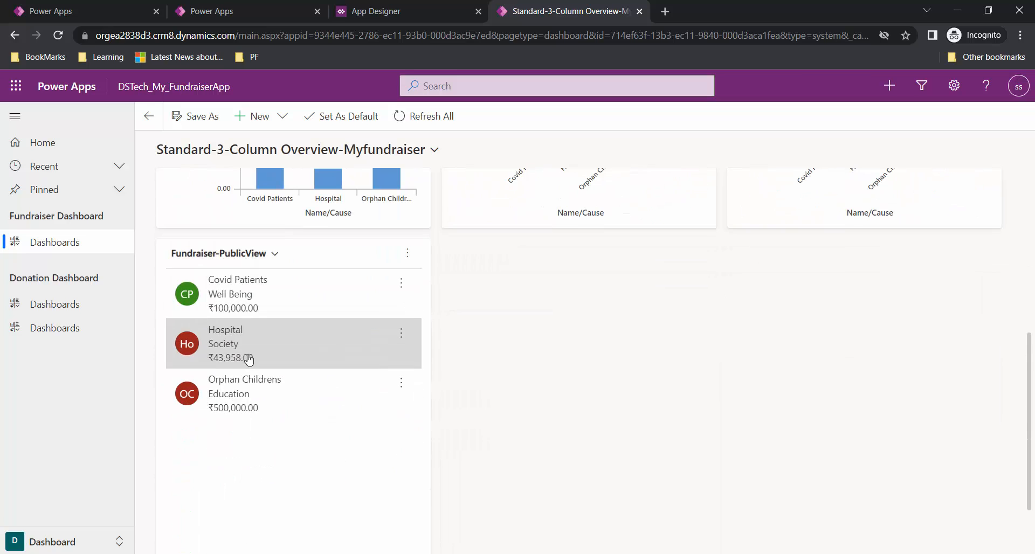
- Set Standard-3-Column Overview-Myfundraiser as the default dashboard
{"action": "scroll", "coordinate": [728, 441], "scroll_direction": "up", "scroll_amount": 8}
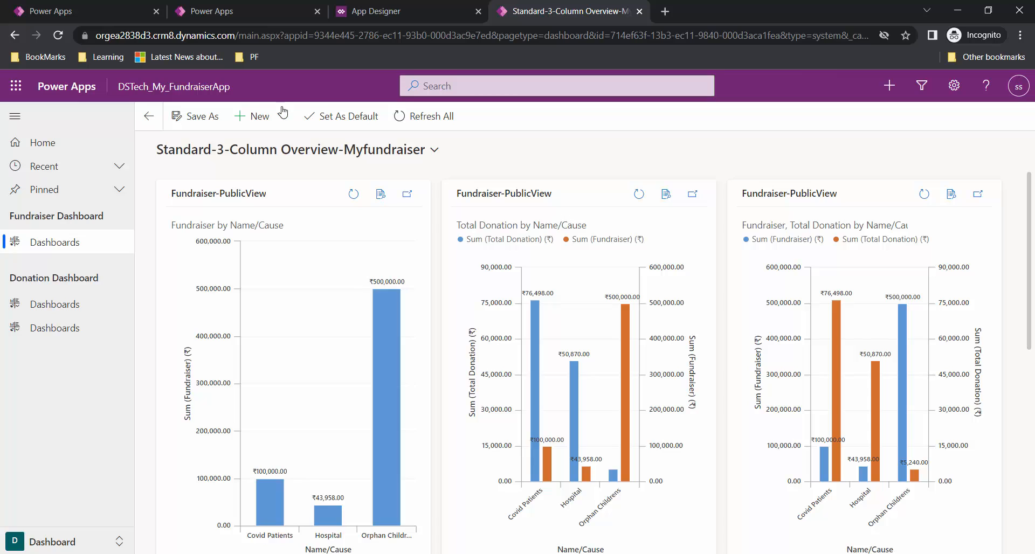
{"action": "left_click", "coordinate": [345, 116]}
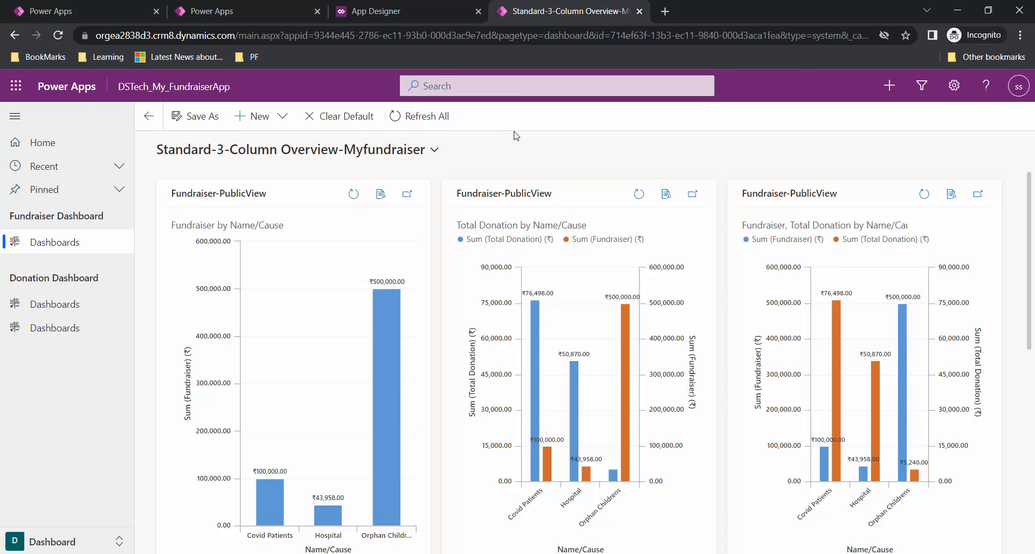
- Open the first Donation Dashboard subarea, switch it to Interactive-Single Stream-MyDonation, and look over its donation stream and chart
{"action": "left_click", "coordinate": [68, 309]}
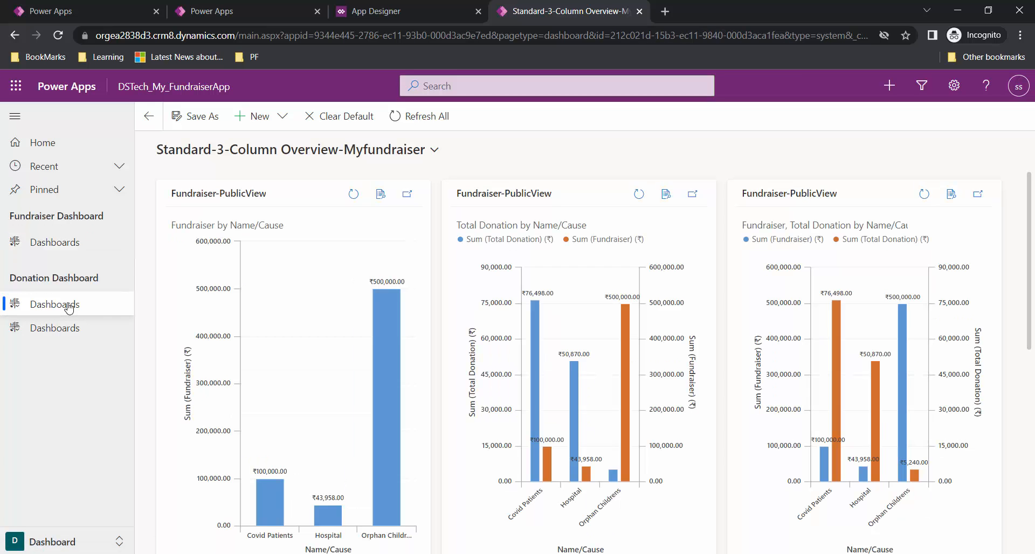
{"action": "left_click", "coordinate": [435, 149]}
{"action": "left_click", "coordinate": [377, 162]}
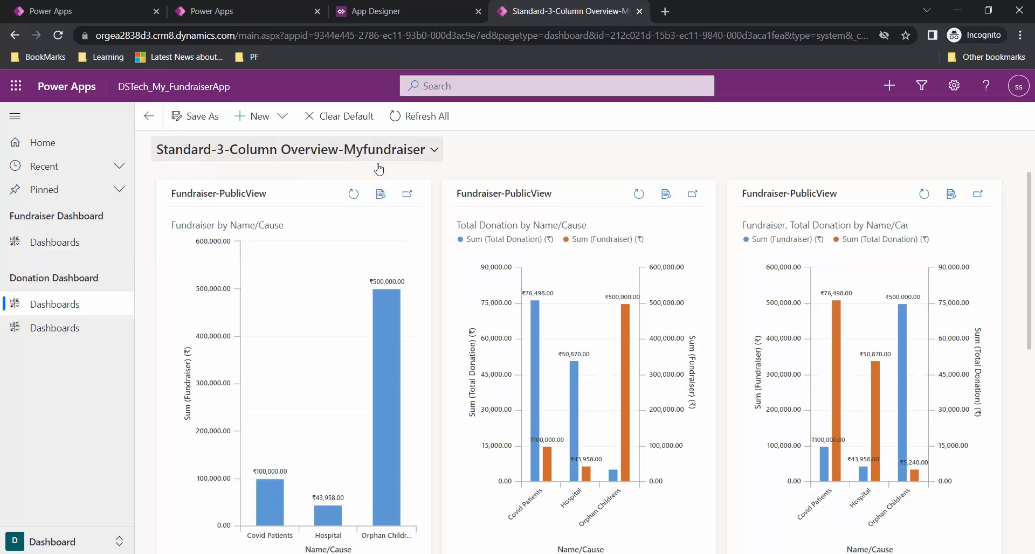
{"action": "left_click", "coordinate": [54, 308]}
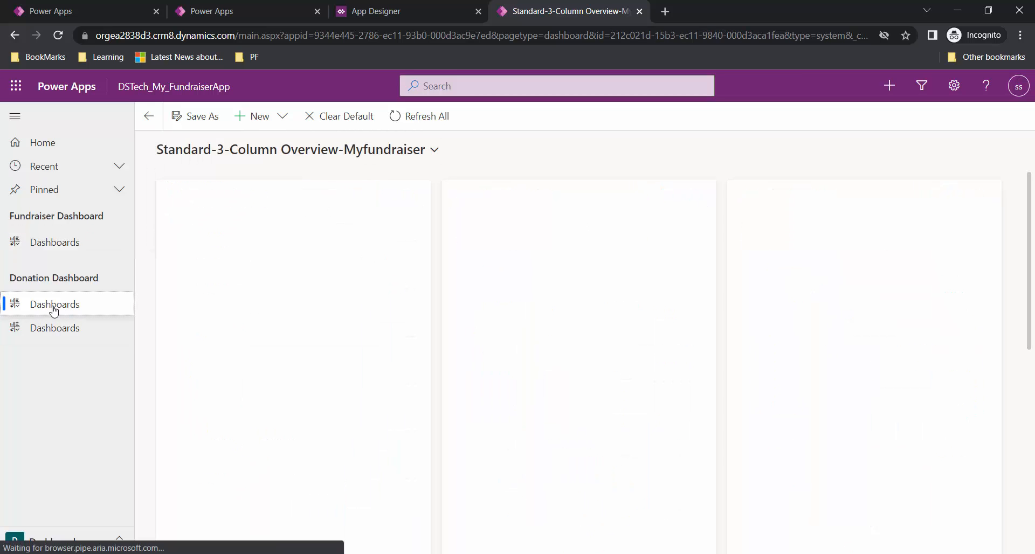
{"action": "left_click", "coordinate": [426, 151]}
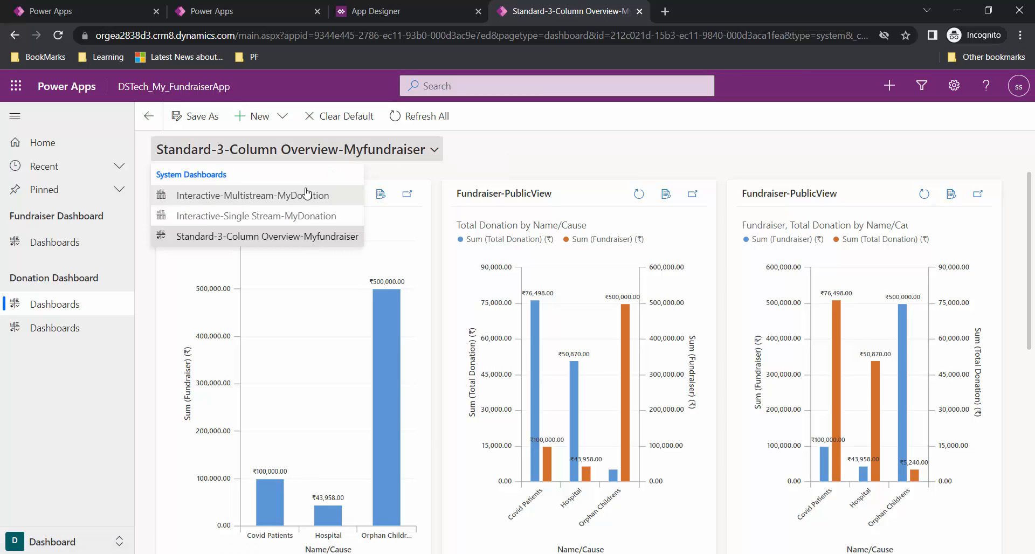
{"action": "left_click", "coordinate": [245, 218]}
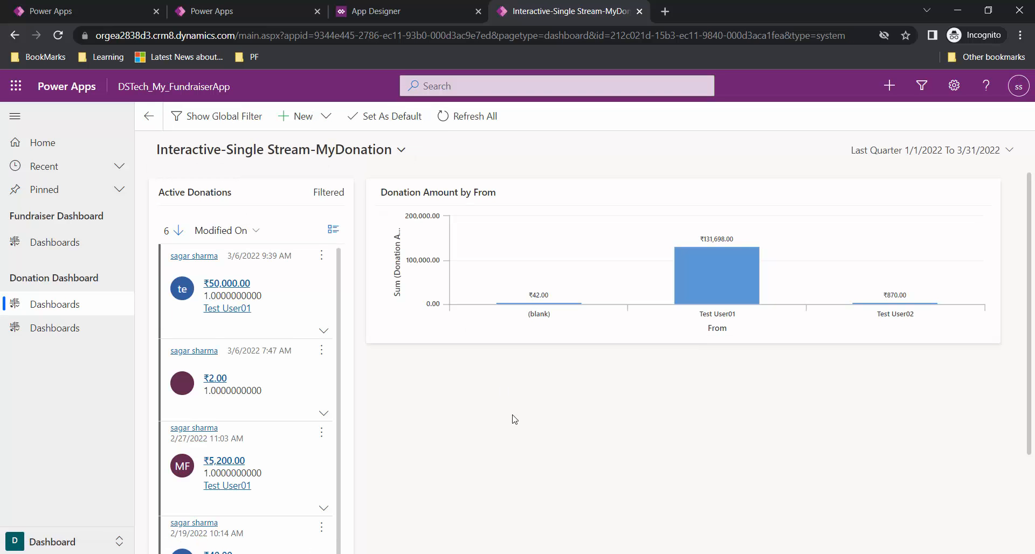
{"action": "scroll", "coordinate": [514, 419], "scroll_direction": "down", "scroll_amount": 3}
{"action": "scroll", "coordinate": [515, 419], "scroll_direction": "up", "scroll_amount": 3}
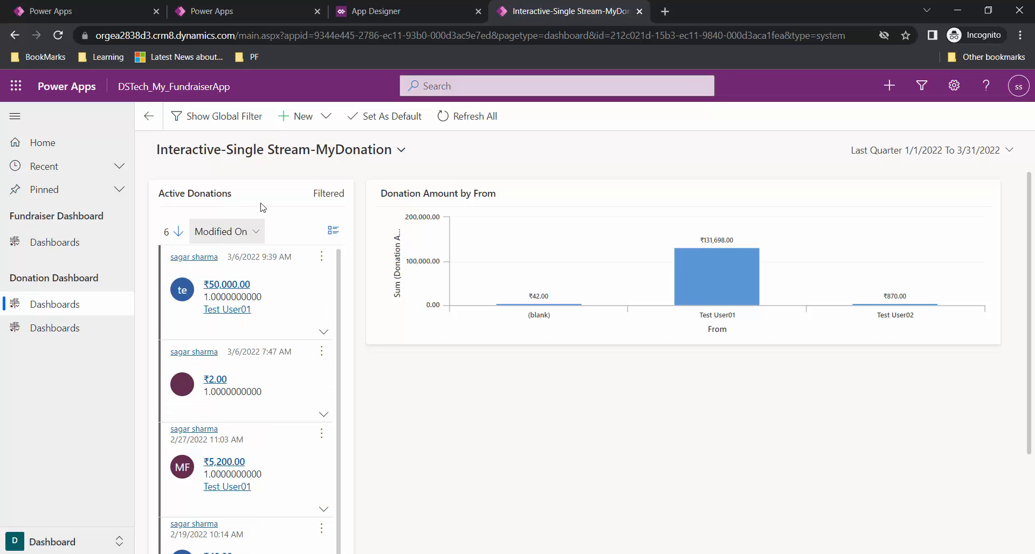
- Finish looking over the Active Donations stream and switch to the Interactive-Multistream-MyDonation dashboard
{"action": "scroll", "coordinate": [266, 450], "scroll_direction": "down", "scroll_amount": 2}
{"action": "scroll", "coordinate": [265, 450], "scroll_direction": "up", "scroll_amount": 2}
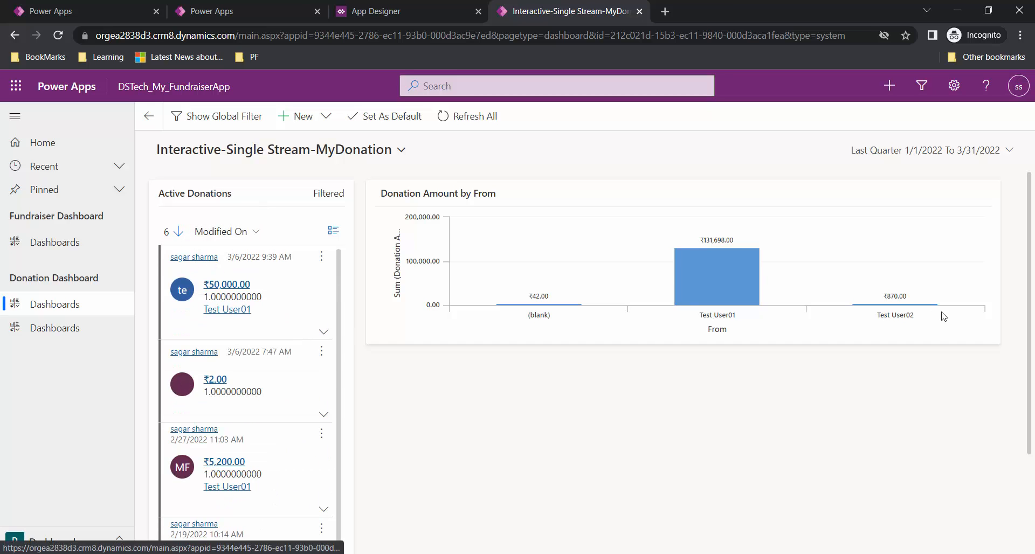
{"action": "left_click", "coordinate": [400, 151]}
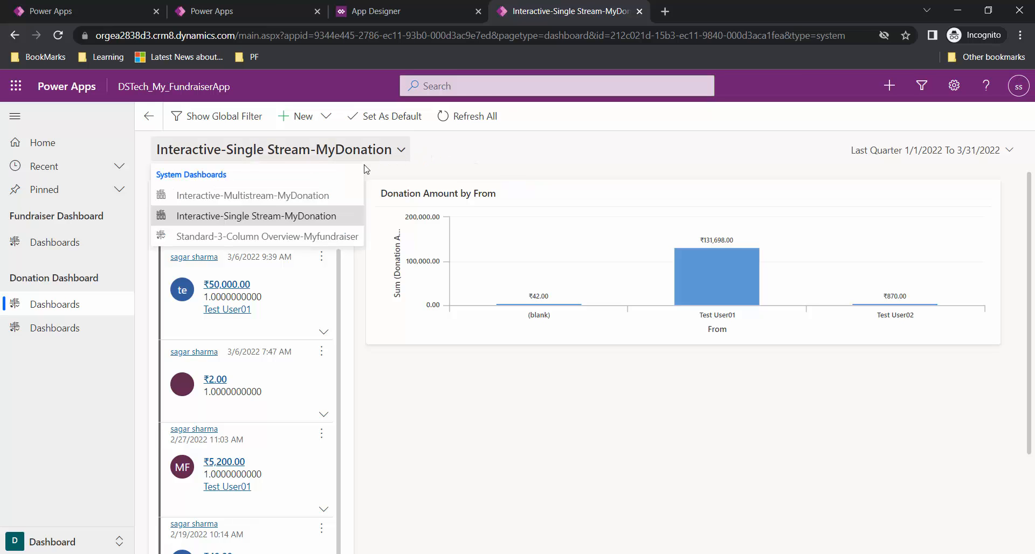
{"action": "left_click", "coordinate": [325, 197]}
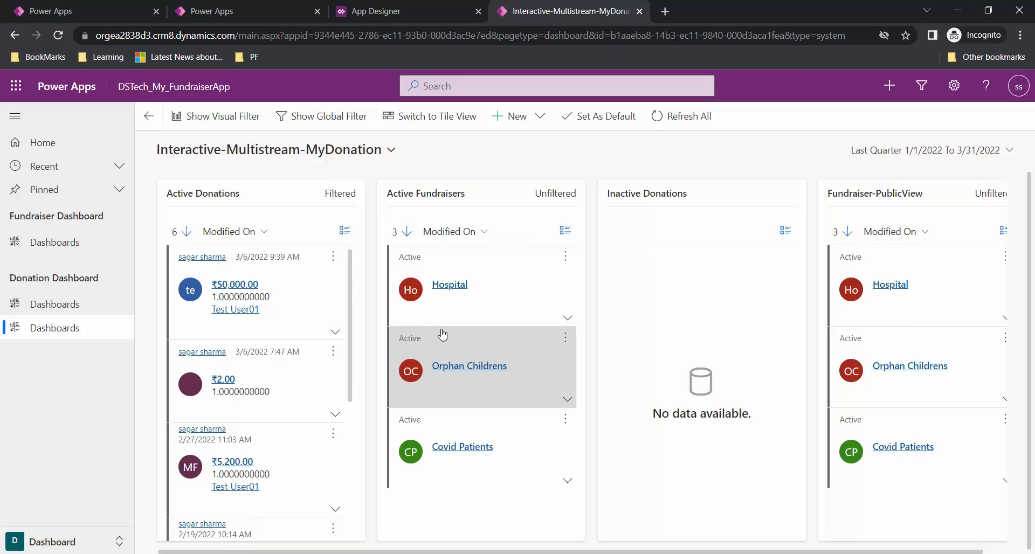
- Review the charts and the list's selectable views on the Standard-3-Column Overview-Myfundraiser dashboard, and clear it as the default dashboard
{"action": "left_click", "coordinate": [57, 243]}
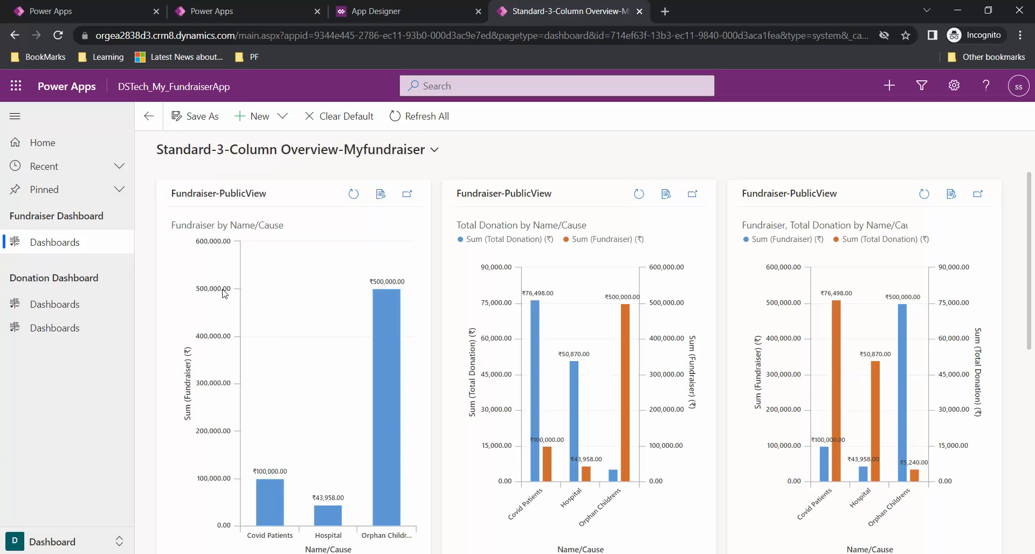
{"action": "mouse_move", "coordinate": [891, 389]}
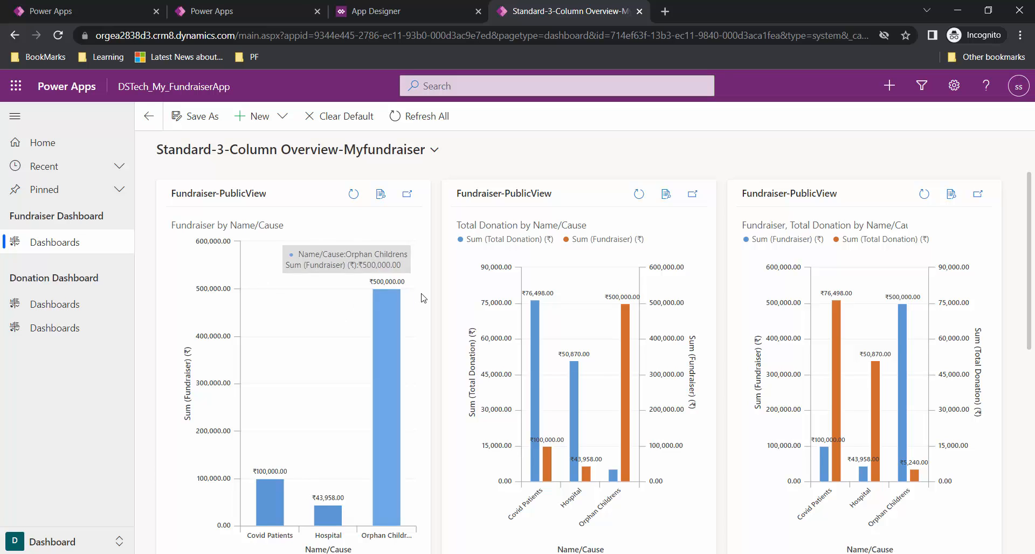
{"action": "scroll", "coordinate": [638, 330], "scroll_direction": "down", "scroll_amount": 4}
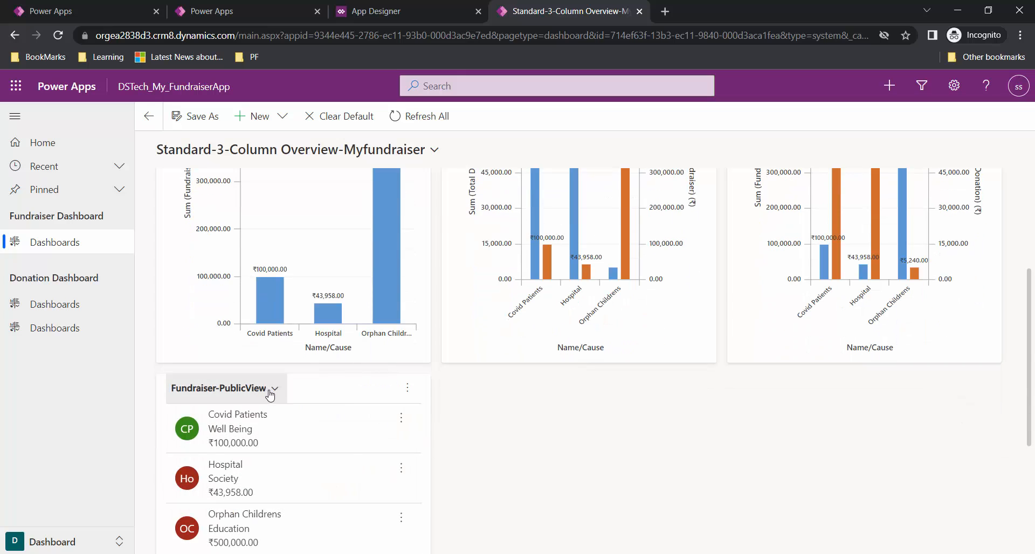
{"action": "left_click", "coordinate": [270, 395]}
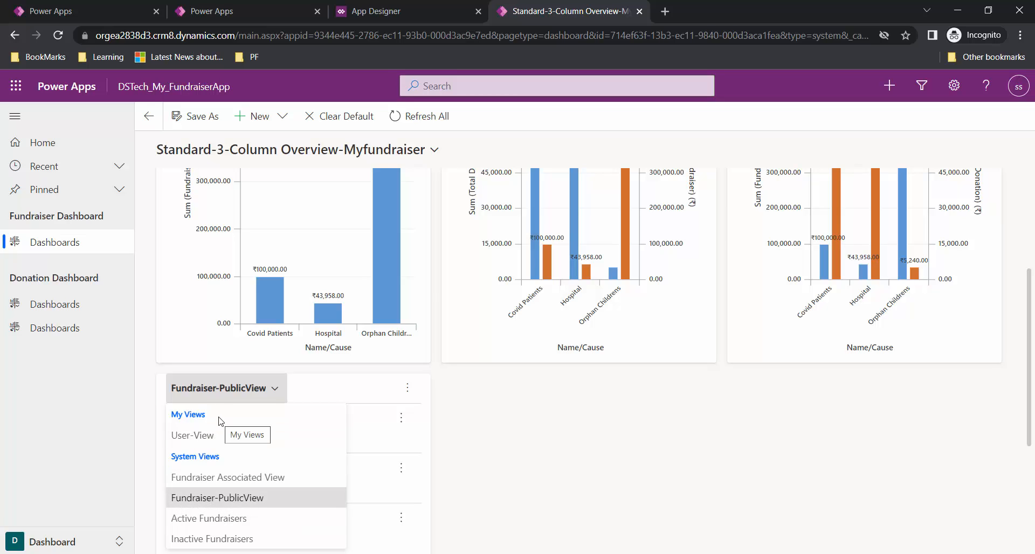
{"action": "left_click", "coordinate": [544, 441]}
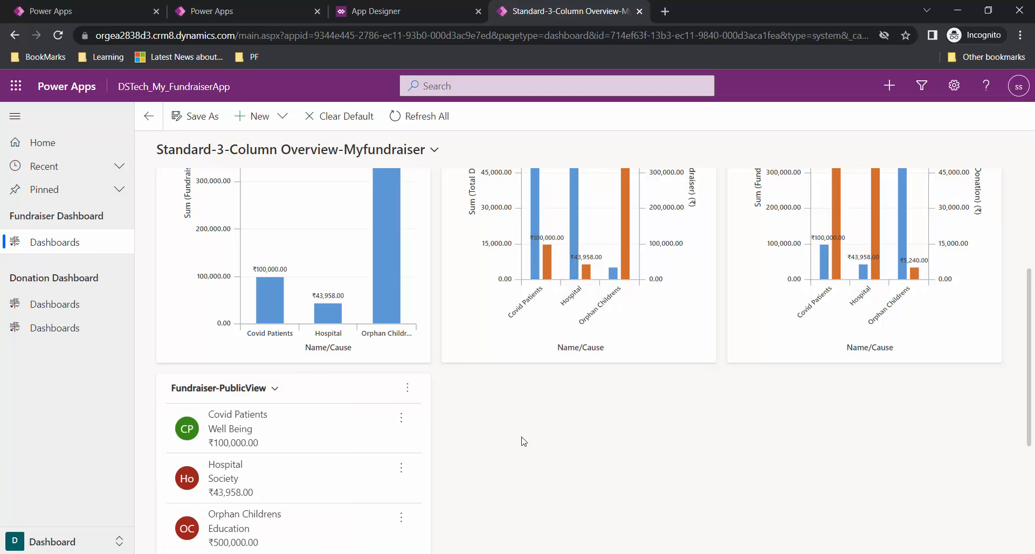
{"action": "scroll", "coordinate": [393, 469], "scroll_direction": "up", "scroll_amount": 4}
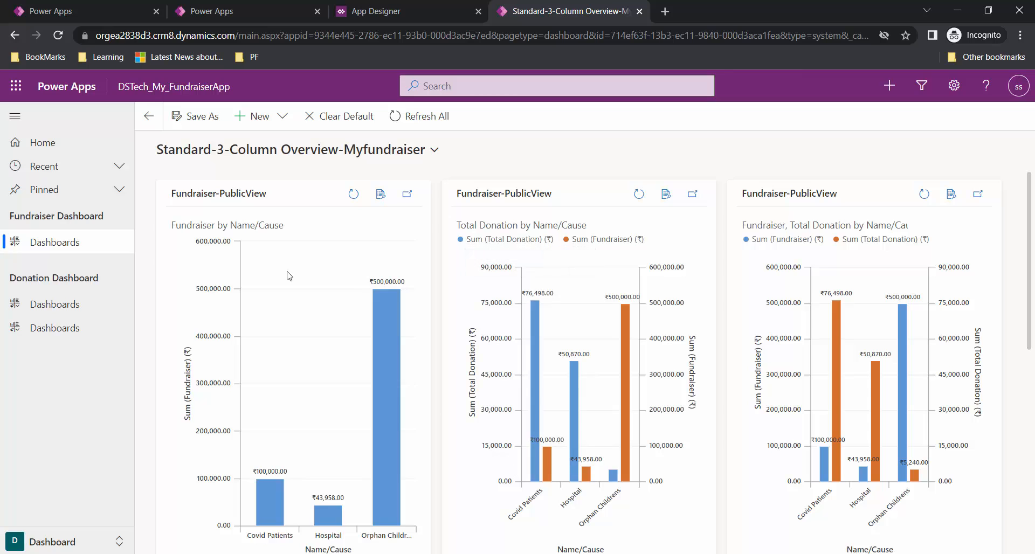
{"action": "left_click", "coordinate": [327, 116]}
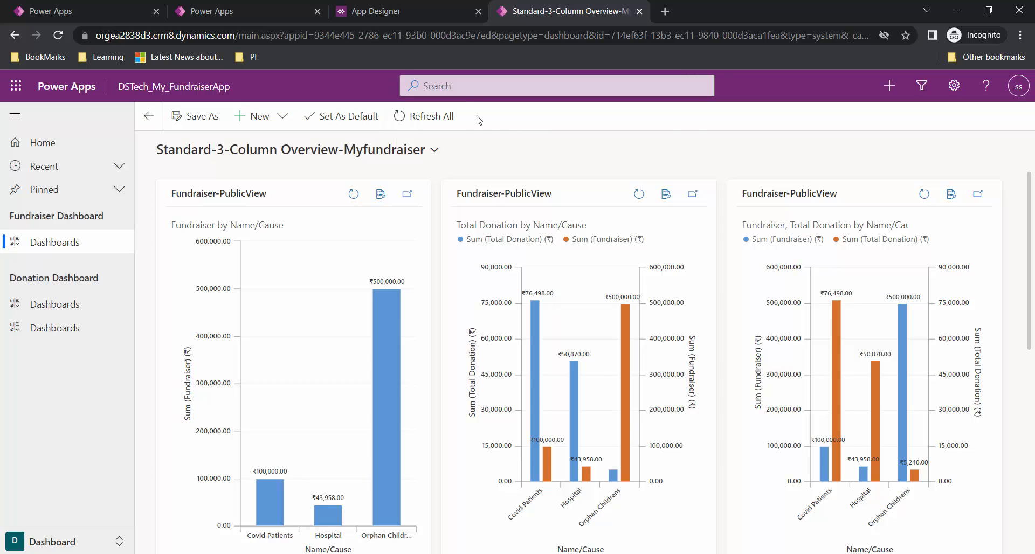
- Open the first Donation Dashboard subarea and examine its Active Donations stream and global filter options
{"action": "left_click", "coordinate": [58, 300]}
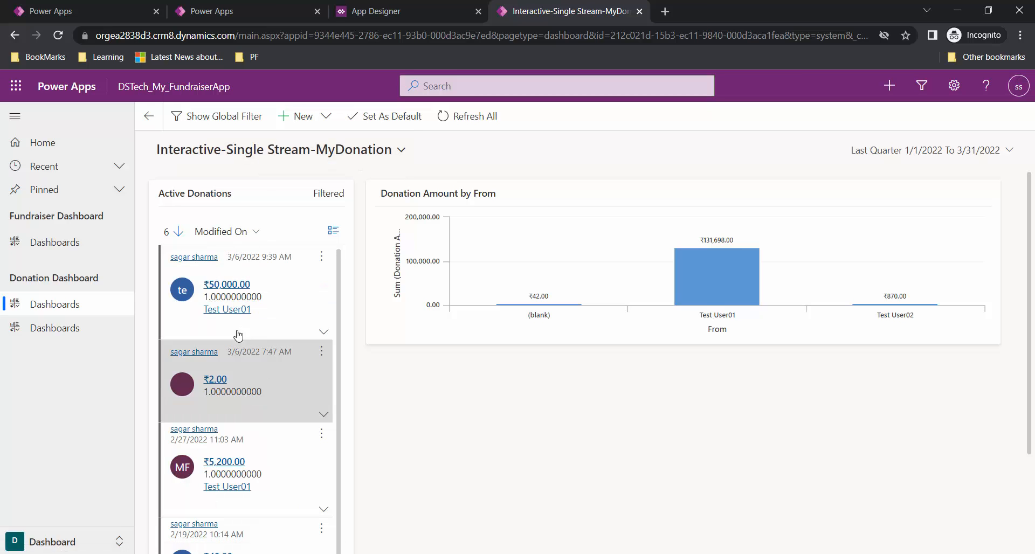
{"action": "scroll", "coordinate": [248, 493], "scroll_direction": "down", "scroll_amount": 2}
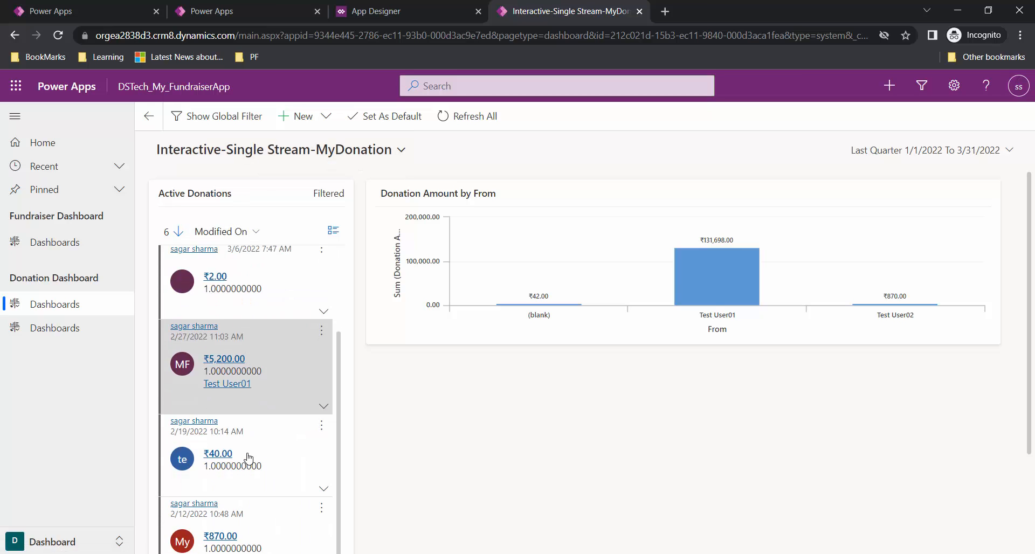
{"action": "scroll", "coordinate": [247, 459], "scroll_direction": "up", "scroll_amount": 2}
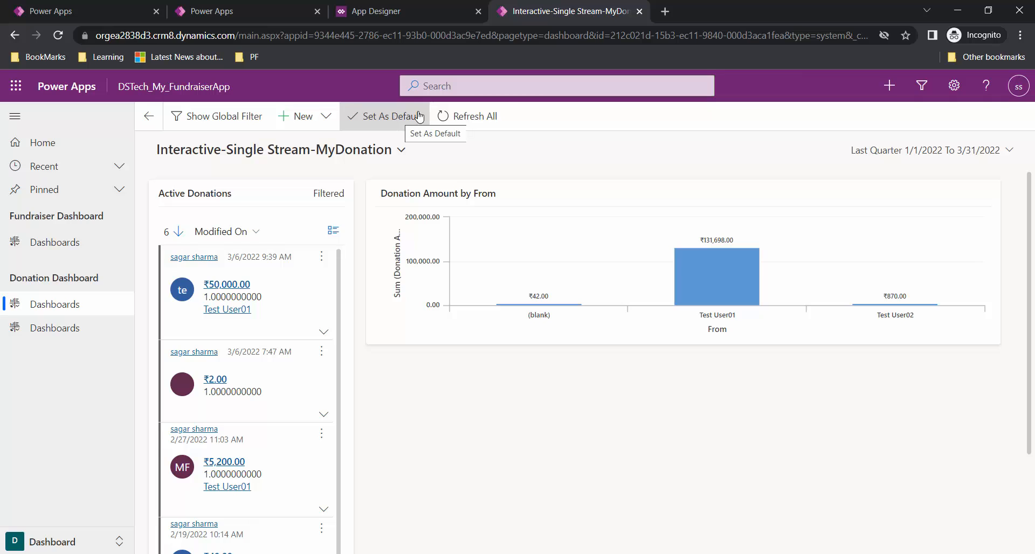
{"action": "left_click", "coordinate": [241, 124]}
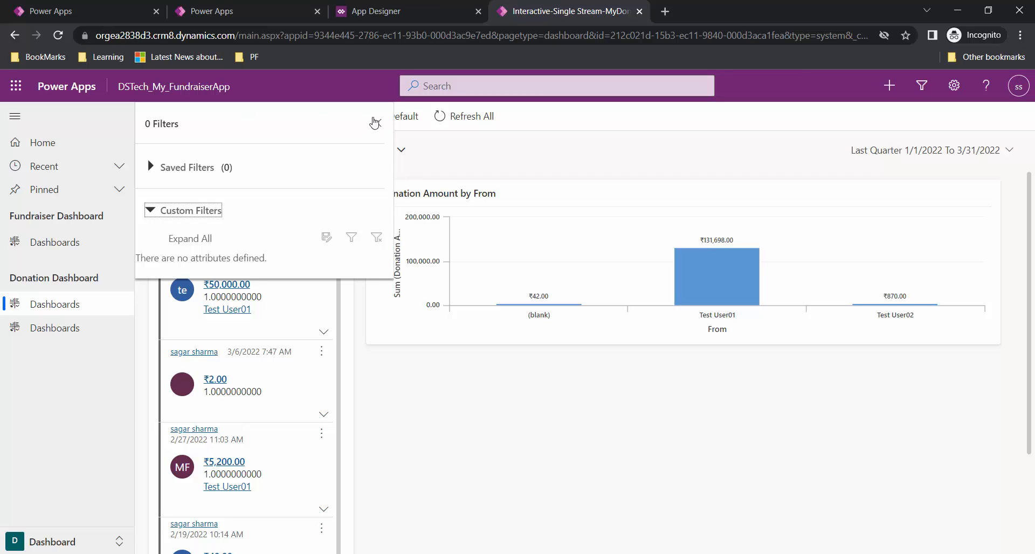
{"action": "left_click", "coordinate": [377, 123]}
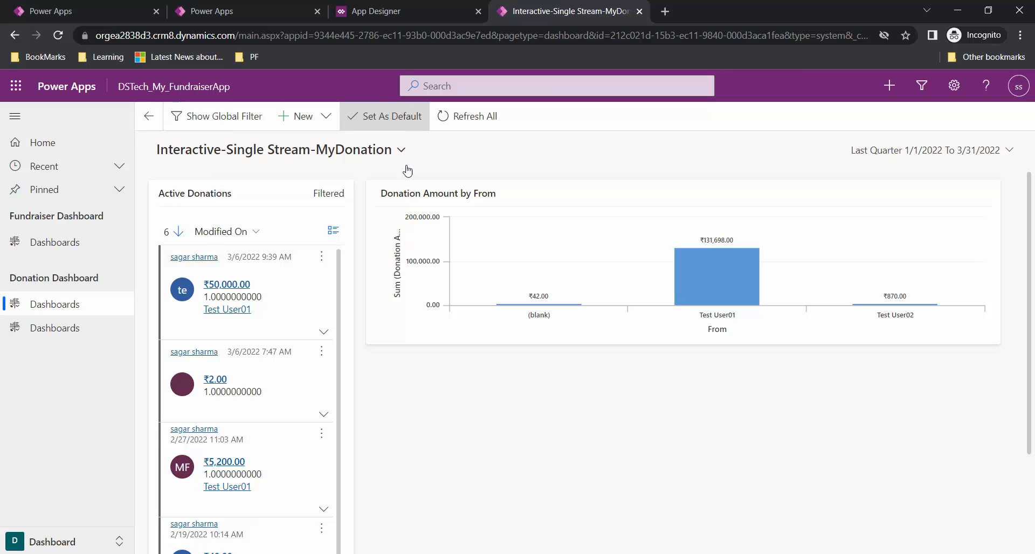
- Open the second Donation Dashboard subarea, show its visual filter chart, and look over the multistream lists
{"action": "left_click", "coordinate": [74, 329]}
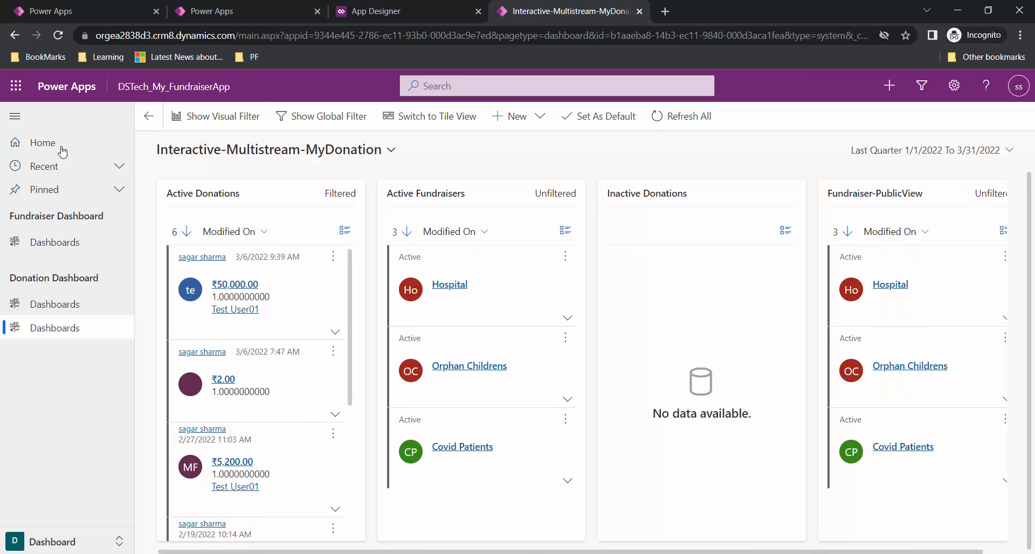
{"action": "left_click", "coordinate": [215, 118]}
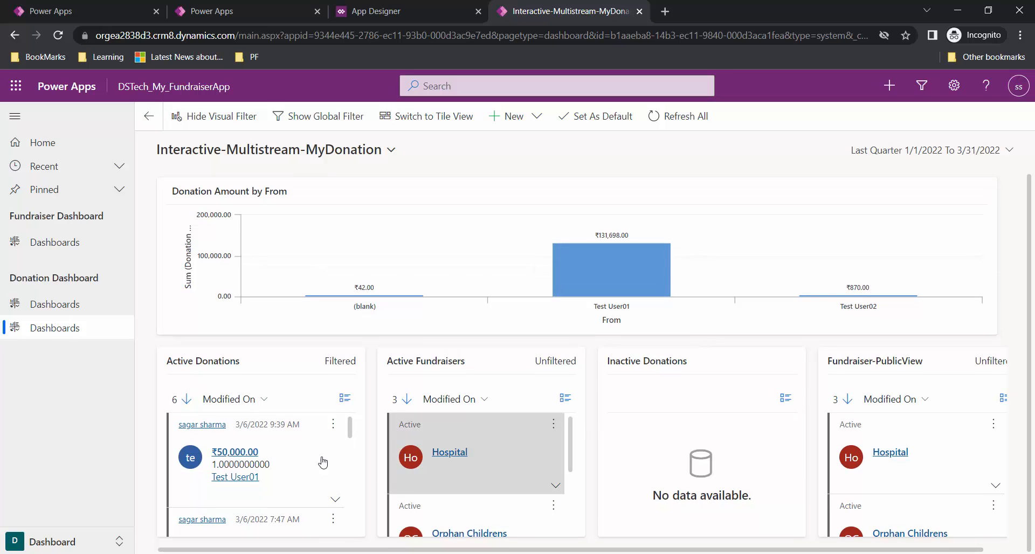
{"action": "scroll", "coordinate": [956, 470], "scroll_direction": "down", "scroll_amount": 2}
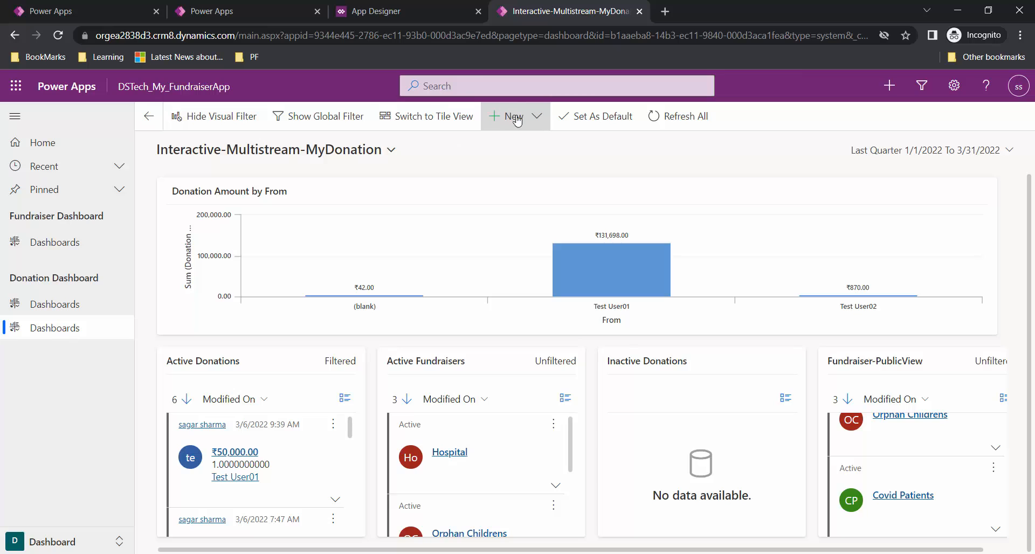
- Check which dashboard types can be created from within the running app, and glance at the DSTech Mirror Demo solution's objects
{"action": "left_click", "coordinate": [534, 119]}
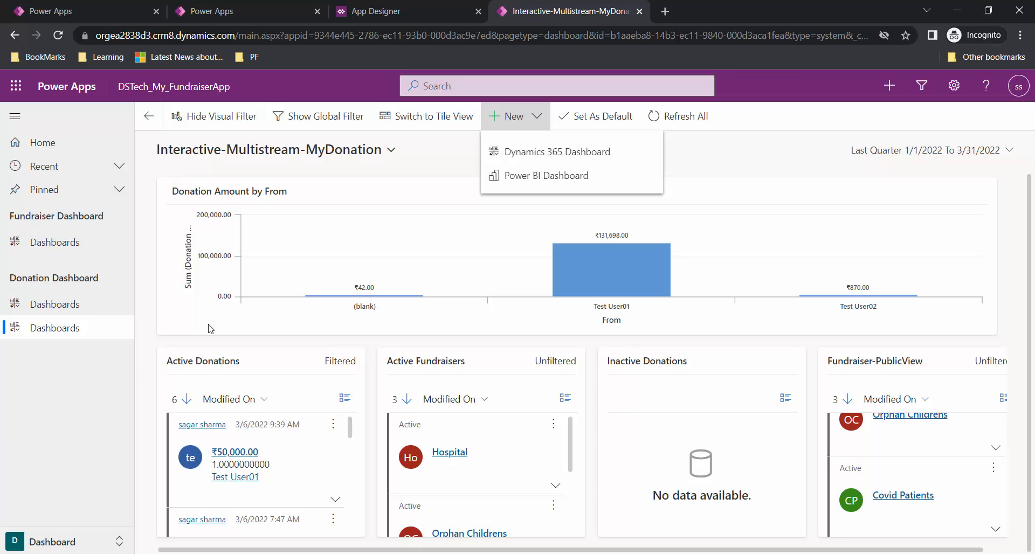
{"action": "left_click", "coordinate": [208, 5]}
{"action": "left_click", "coordinate": [94, 5]}
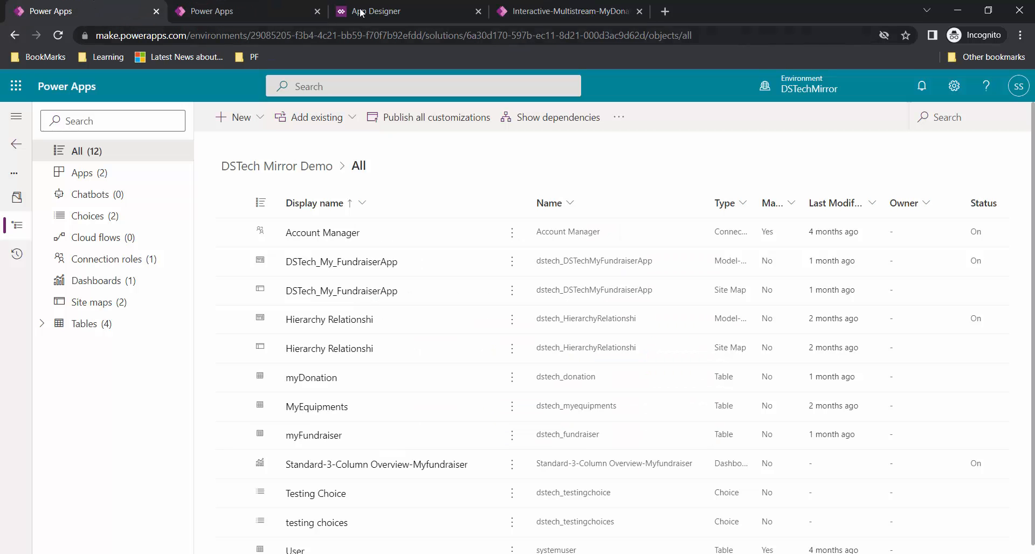
{"action": "left_click", "coordinate": [558, 5]}
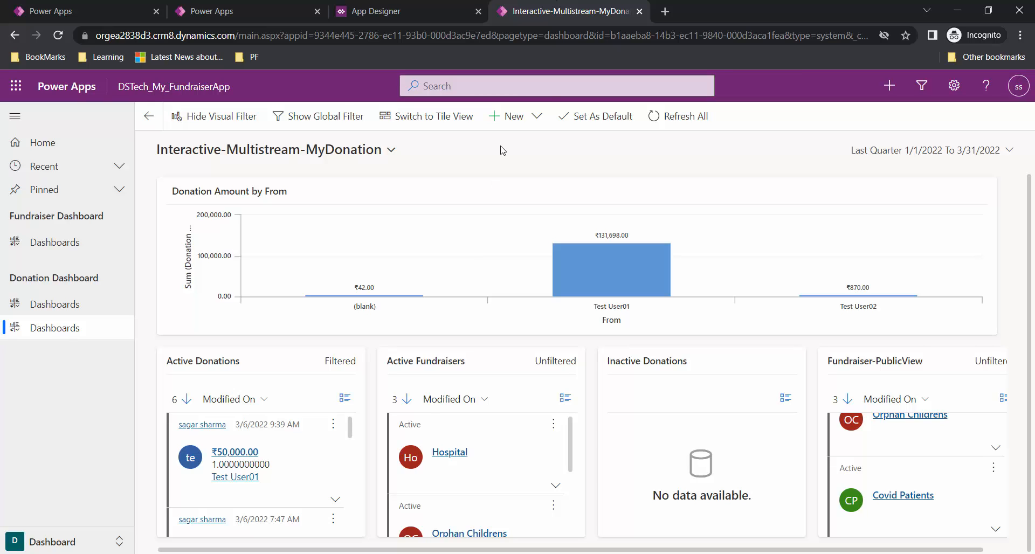
{"action": "left_click", "coordinate": [529, 118]}
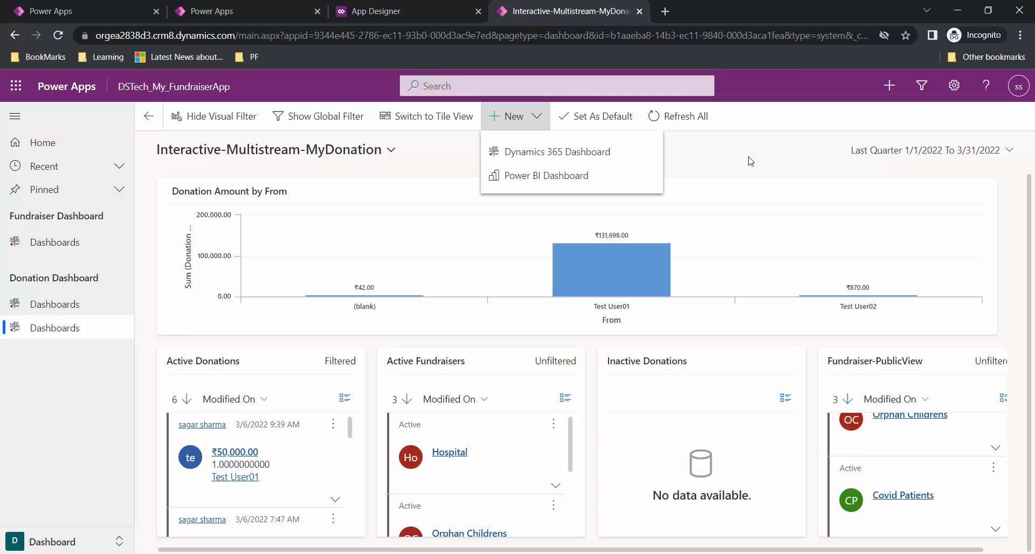
{"action": "left_click", "coordinate": [735, 151]}
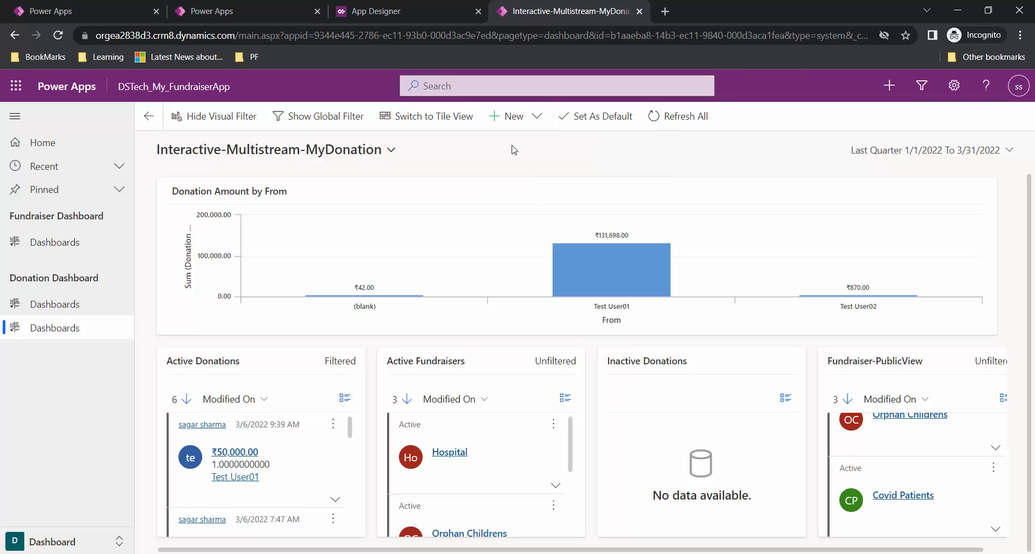
- Return to the Fundraiser Dashboard subarea and change the displayed dashboard to Interactive-Multistream-MyDonation
{"action": "left_click", "coordinate": [54, 242]}
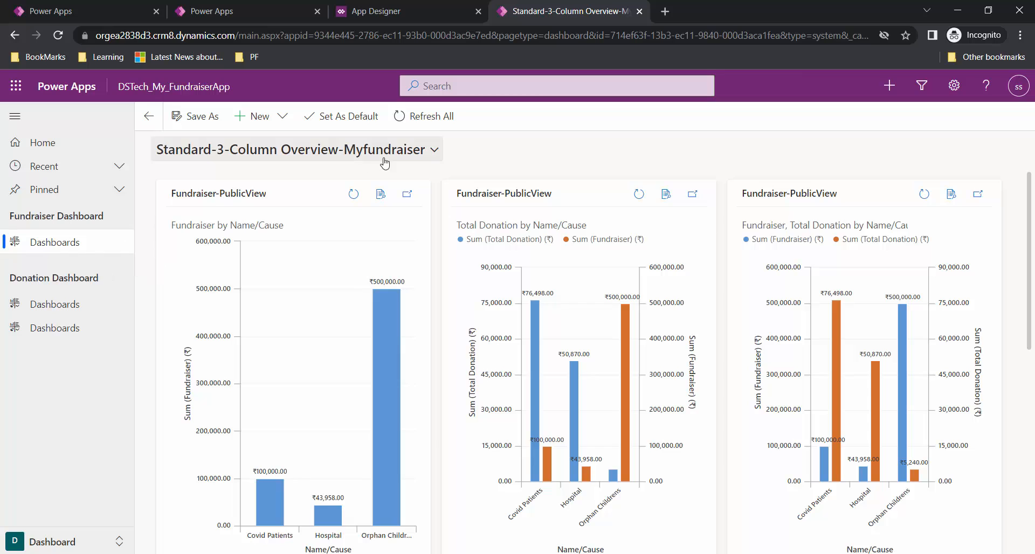
{"action": "left_click", "coordinate": [436, 152]}
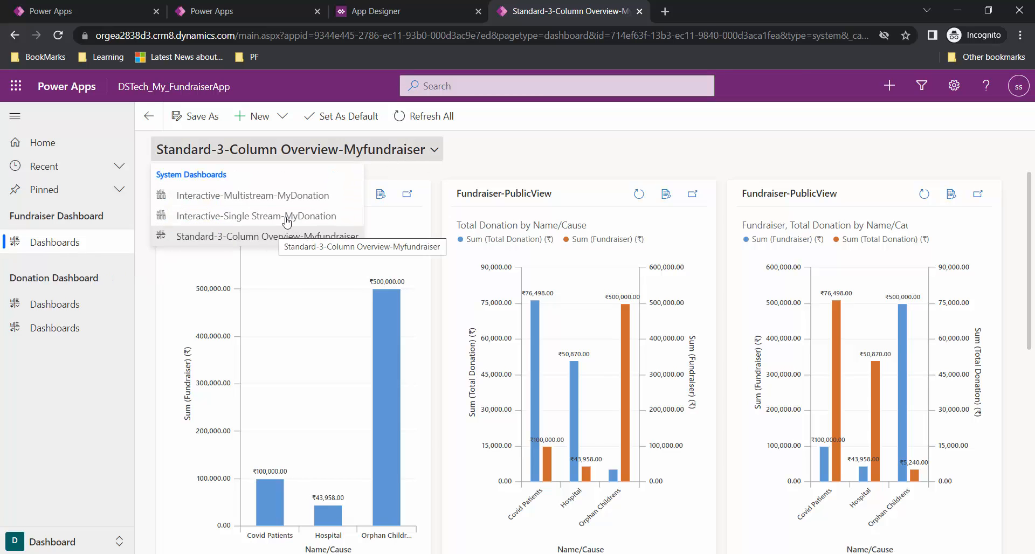
{"action": "left_click", "coordinate": [276, 196]}
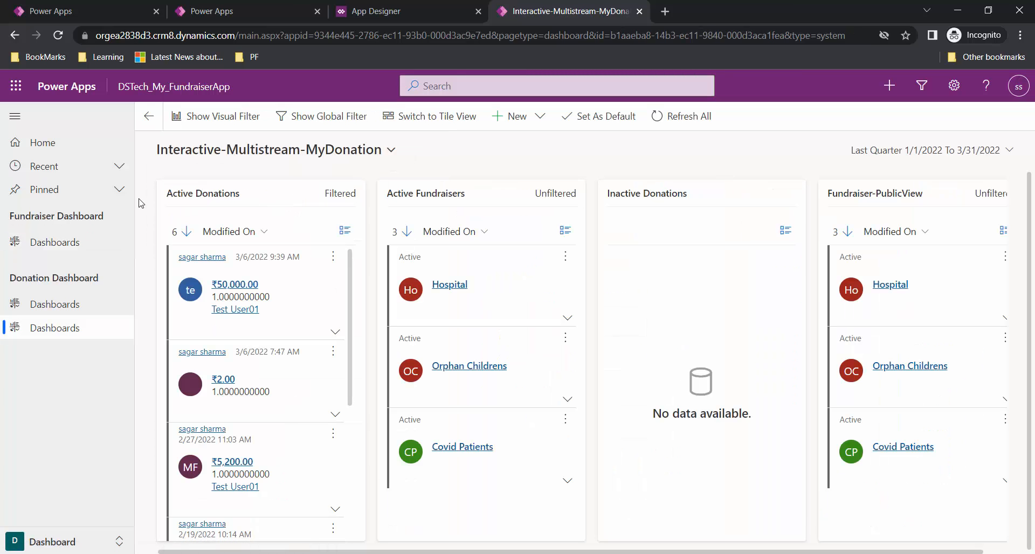
- In App Designer, open the site map and delete the Donation Dashboard group with its two Dashboards subareas from the Dashboard area
{"action": "left_click", "coordinate": [423, 6]}
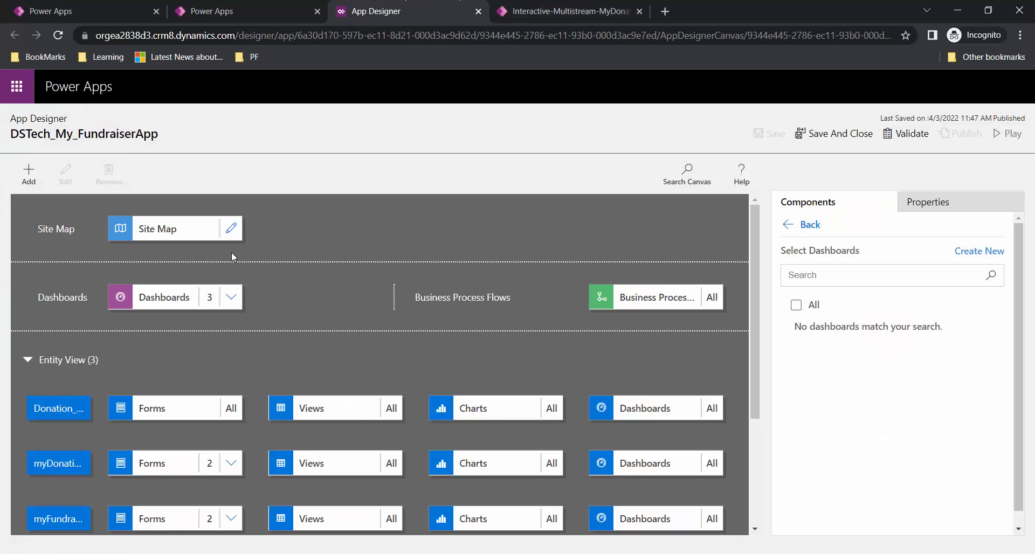
{"action": "left_click", "coordinate": [233, 232]}
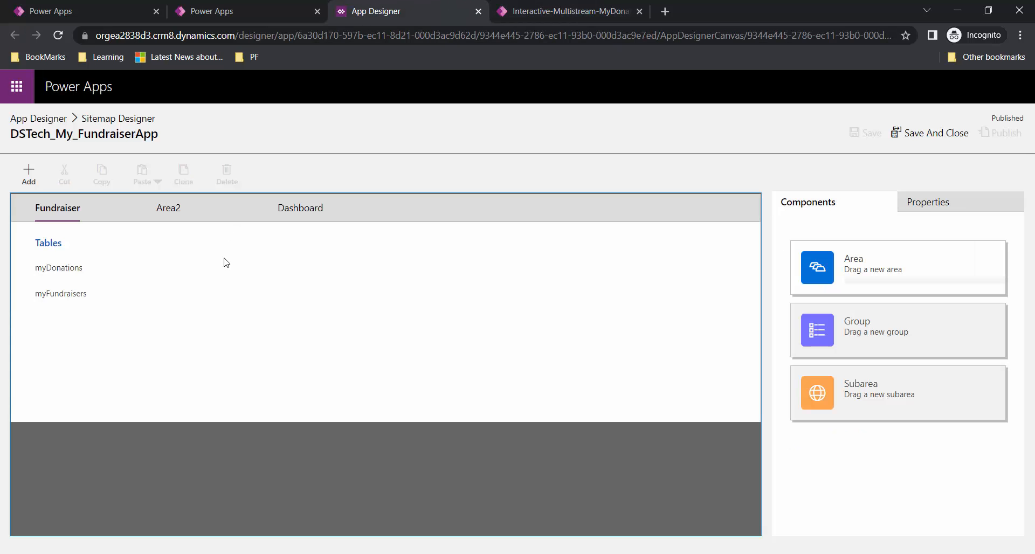
{"action": "left_click", "coordinate": [300, 212]}
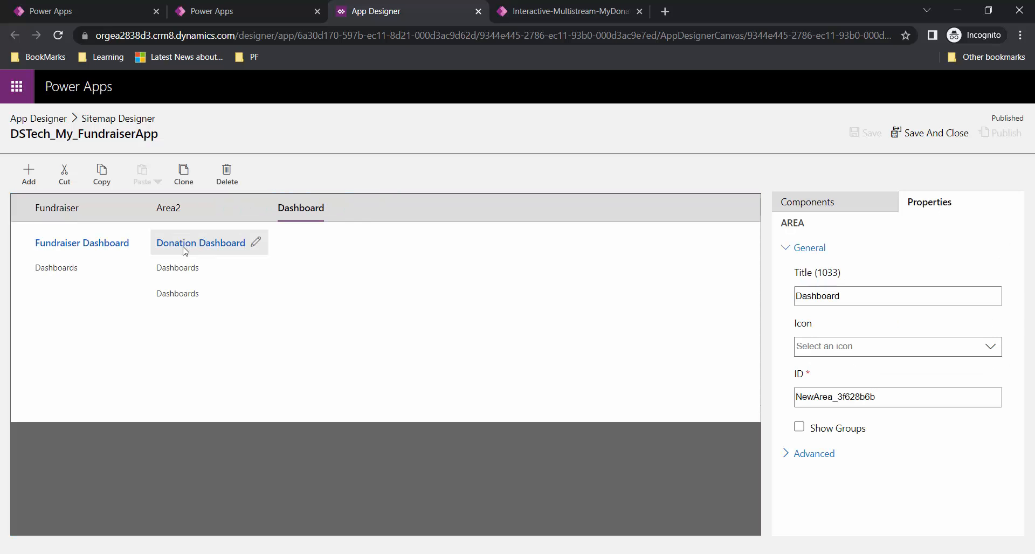
{"action": "left_click", "coordinate": [214, 247]}
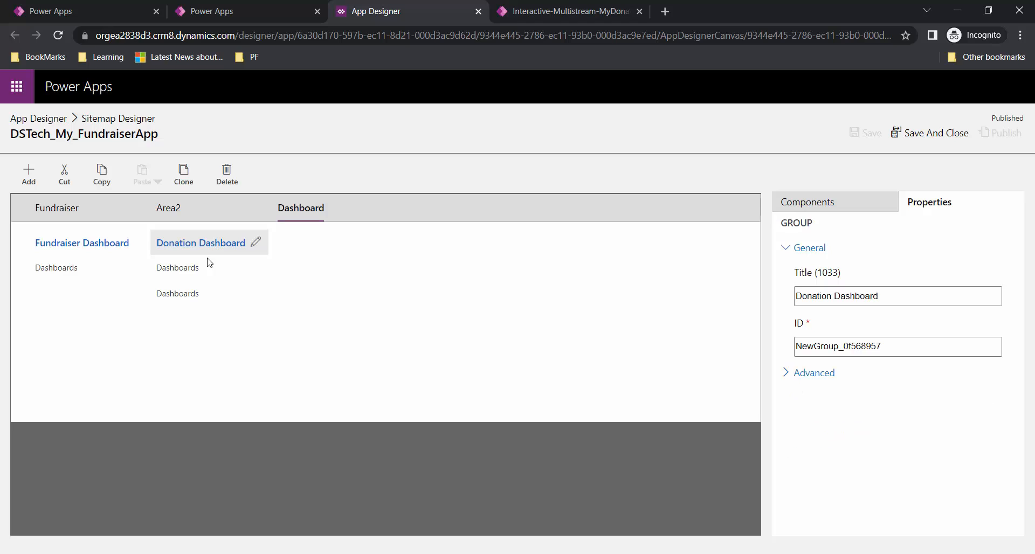
{"action": "left_click", "coordinate": [211, 266]}
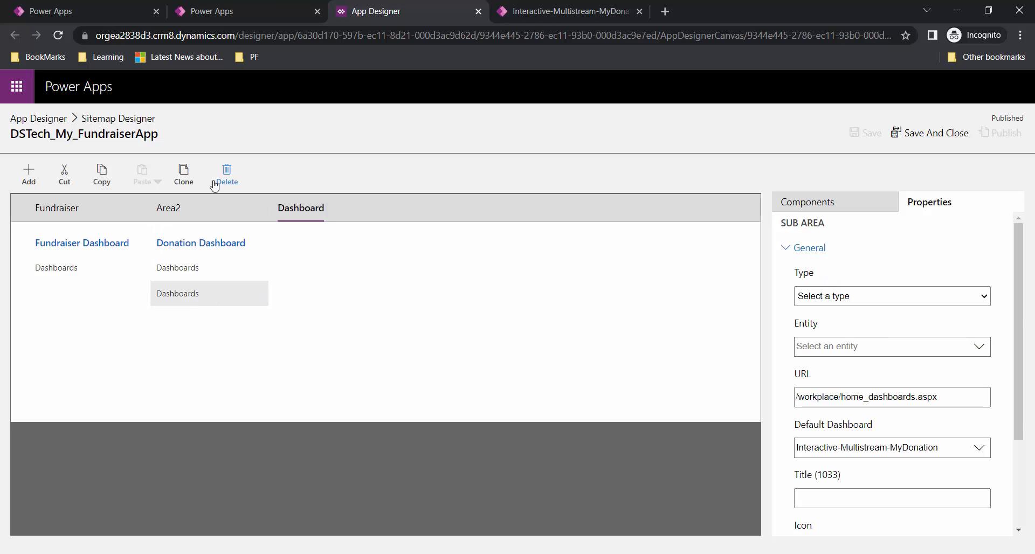
{"action": "left_click", "coordinate": [227, 175]}
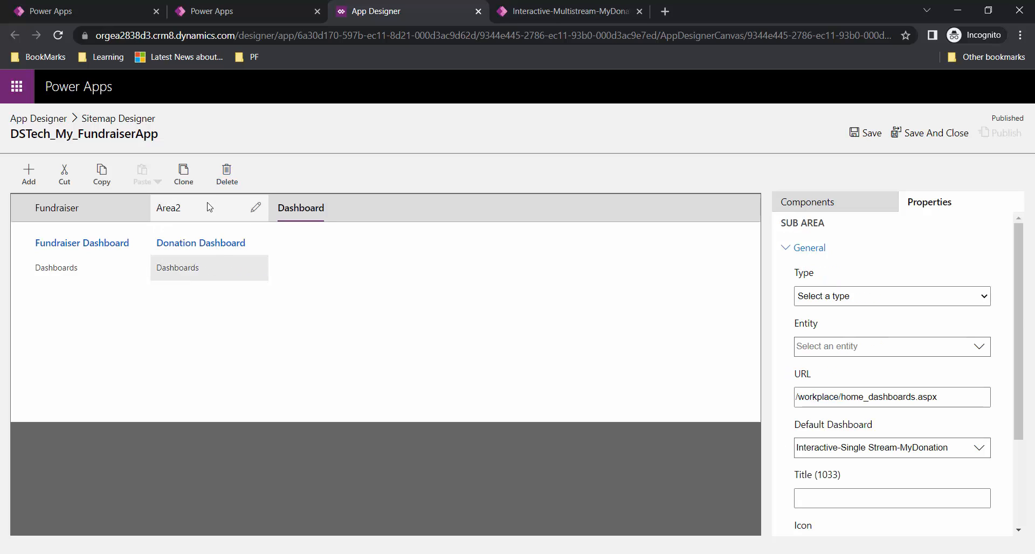
{"action": "left_click", "coordinate": [227, 175]}
{"action": "left_click", "coordinate": [226, 175]}
{"action": "left_click", "coordinate": [226, 175]}
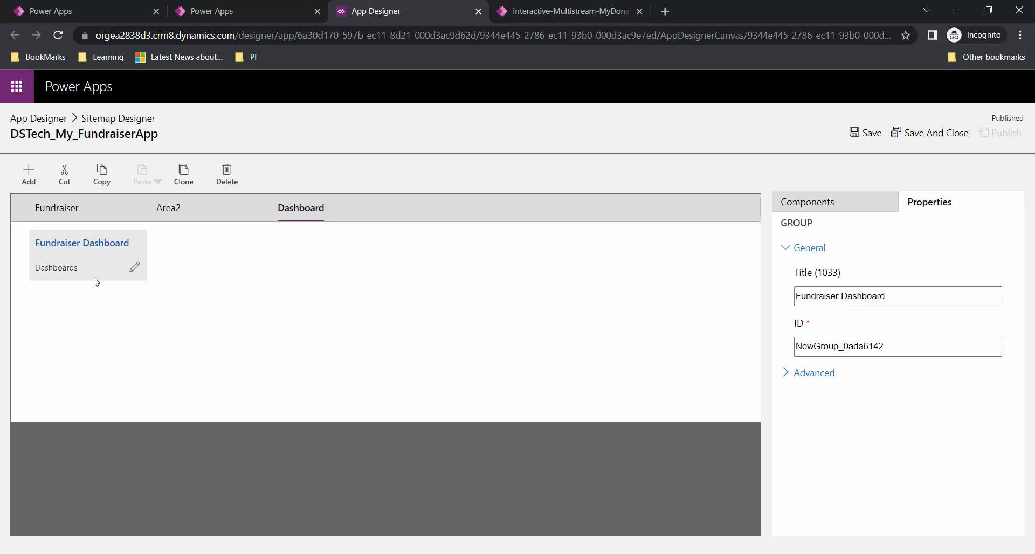
- Retitle the Fundraiser Dashboard group as Dashboard and its parent area as Dashboard-Section
{"action": "left_click", "coordinate": [311, 220]}
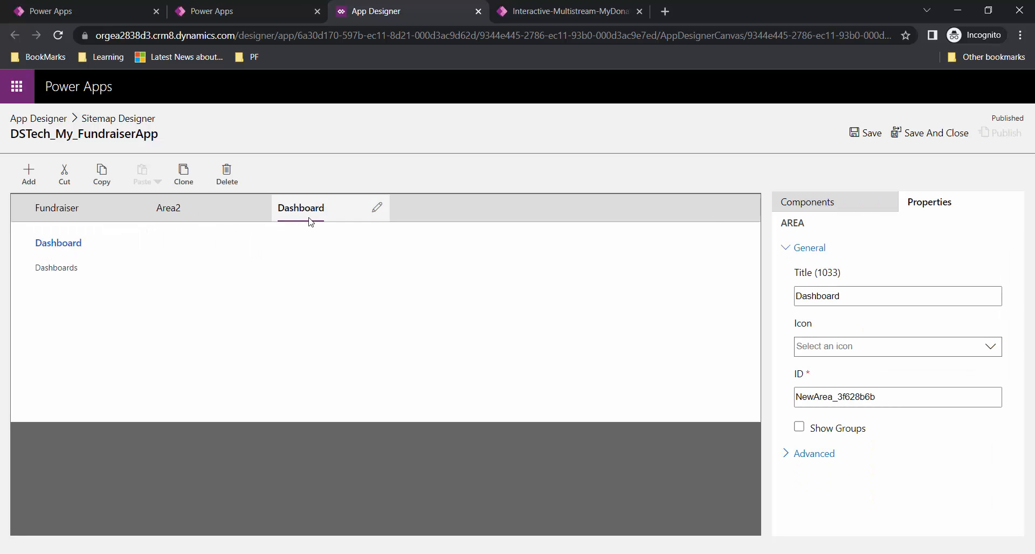
{"action": "left_click", "coordinate": [859, 298]}
{"action": "type", "text": "-Section"}
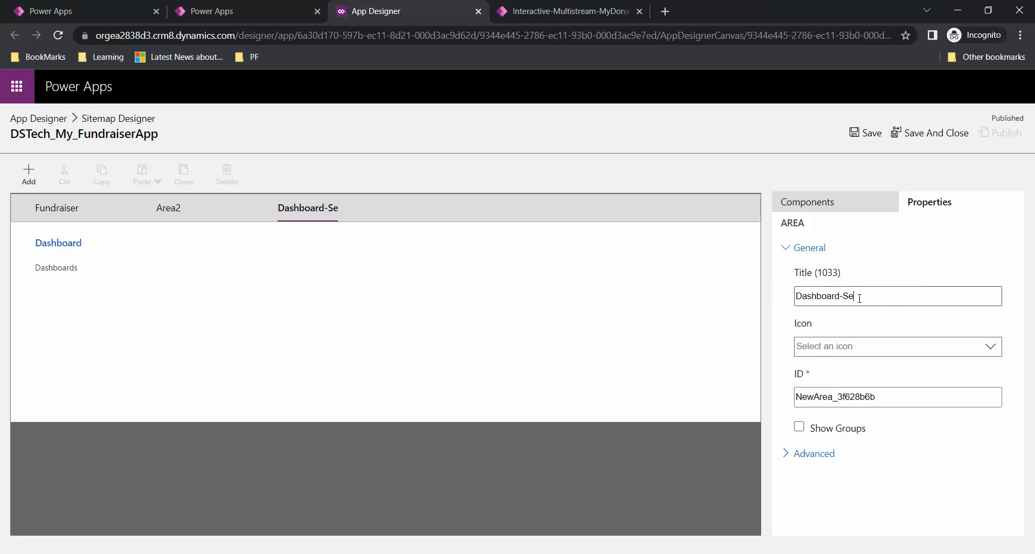
- Retitle the group in the Dashboard-Section area as Dashboards and review the properties of its Dashboards subarea
{"action": "left_click", "coordinate": [670, 326]}
{"action": "left_click", "coordinate": [66, 249]}
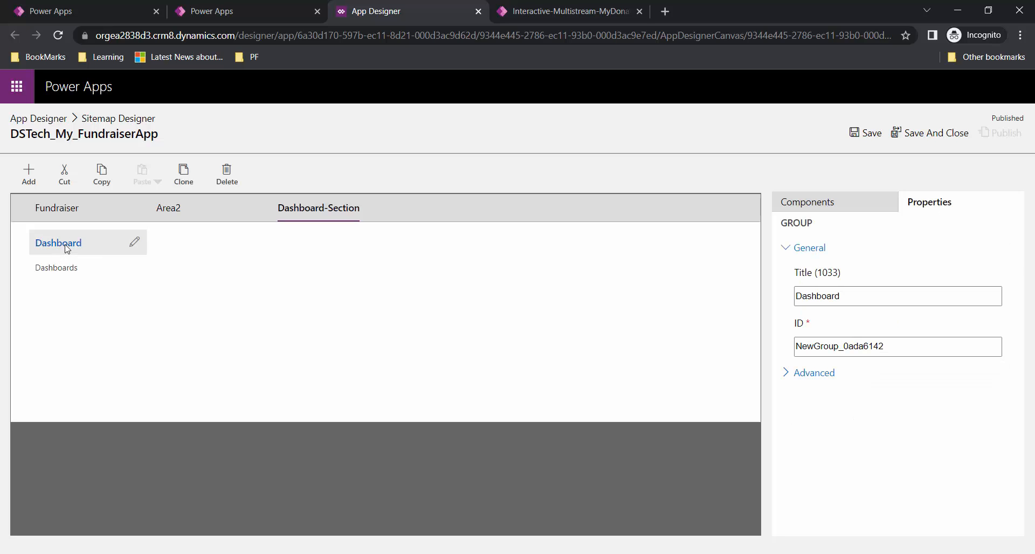
{"action": "left_click", "coordinate": [880, 300]}
{"action": "type", "text": "s"}
{"action": "left_click", "coordinate": [681, 302]}
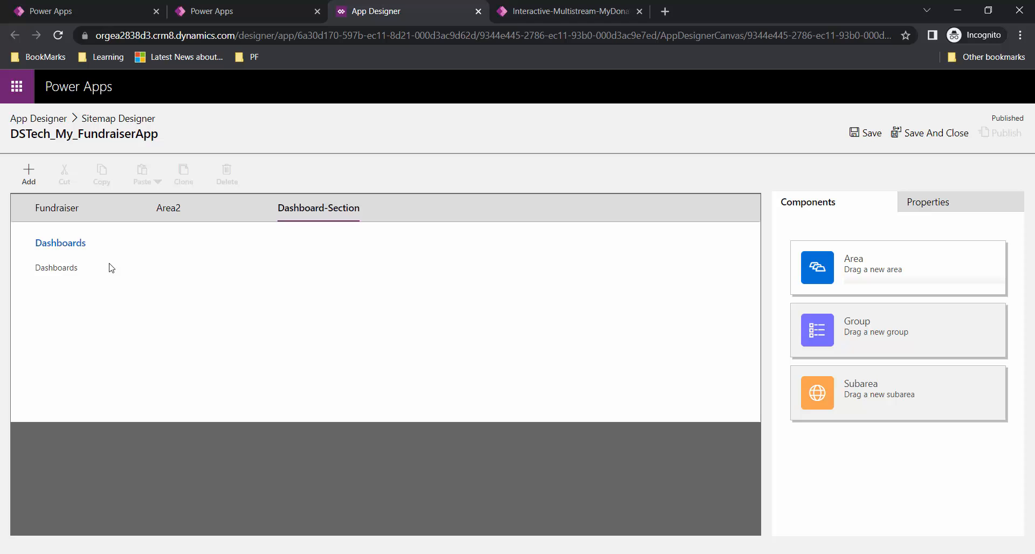
{"action": "left_click", "coordinate": [84, 275]}
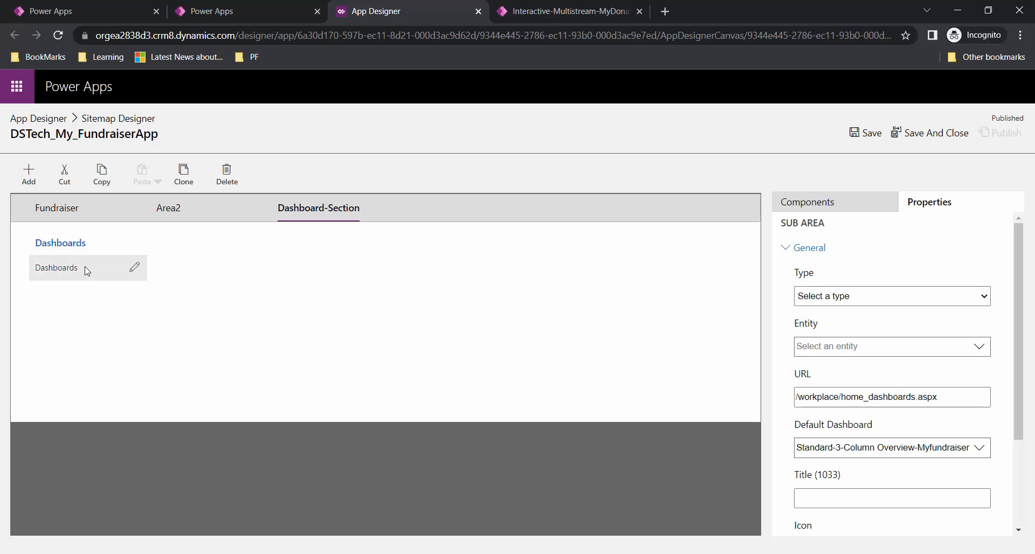
- Save the site map, reopen it to publish the changes, and return to the app's design canvas
{"action": "left_click", "coordinate": [926, 137]}
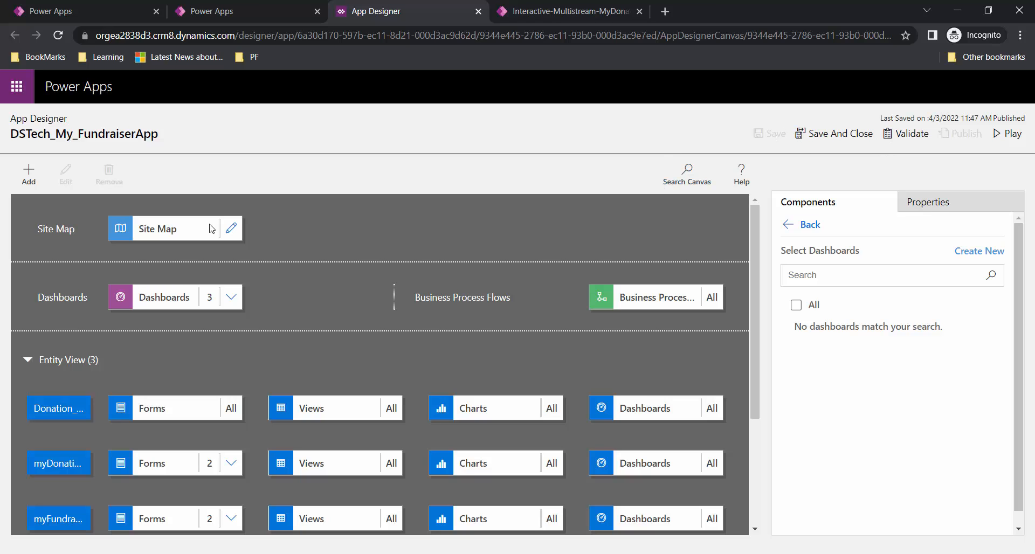
{"action": "left_click", "coordinate": [231, 228]}
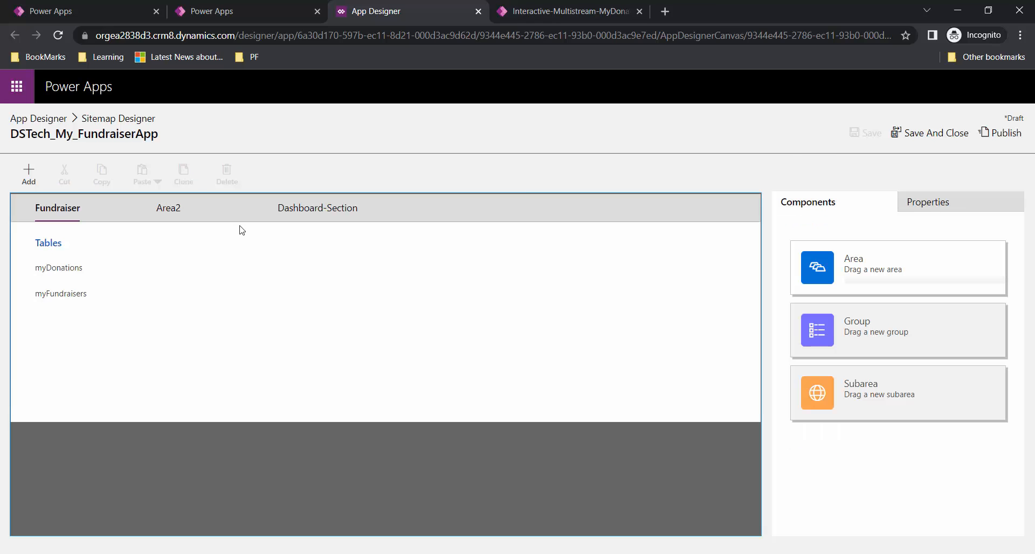
{"action": "left_click", "coordinate": [1007, 135]}
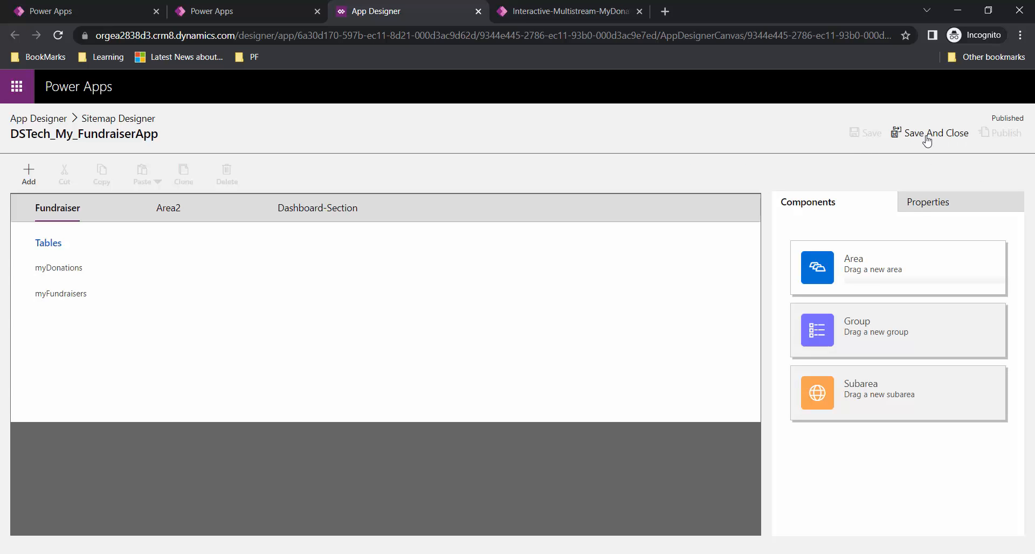
{"action": "left_click", "coordinate": [927, 135]}
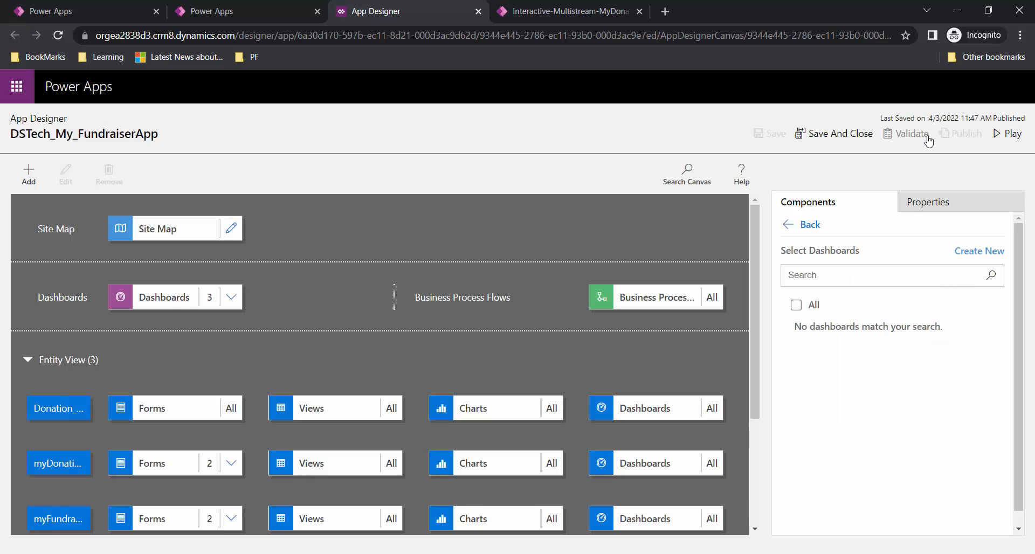
- Switch to the running DSTech_My_FundraiserApp and reload it to pick up the published site map
{"action": "left_click", "coordinate": [610, 6]}
{"action": "left_click", "coordinate": [540, 34]}
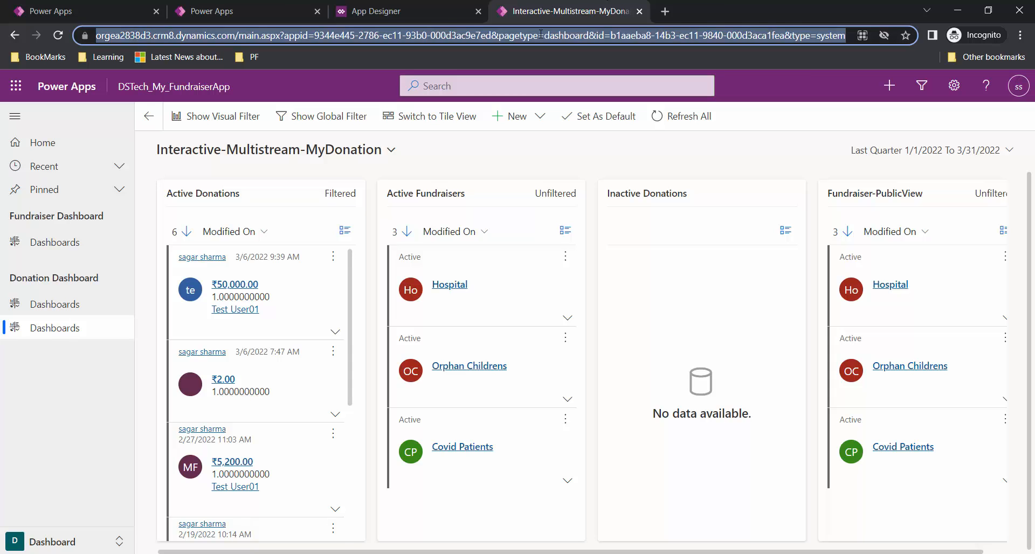
{"action": "key", "text": "Return"}
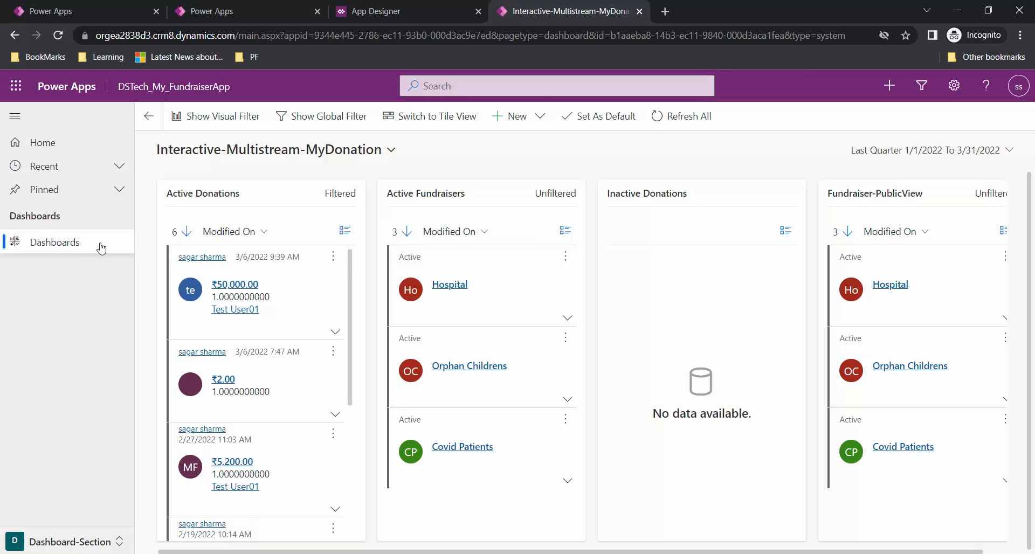
- View the Interactive-Single Stream-MyDonation and Standard-3-Column Overview-Myfundraiser dashboards, and return to Interactive-Multistream-MyDonation
{"action": "left_click", "coordinate": [389, 151]}
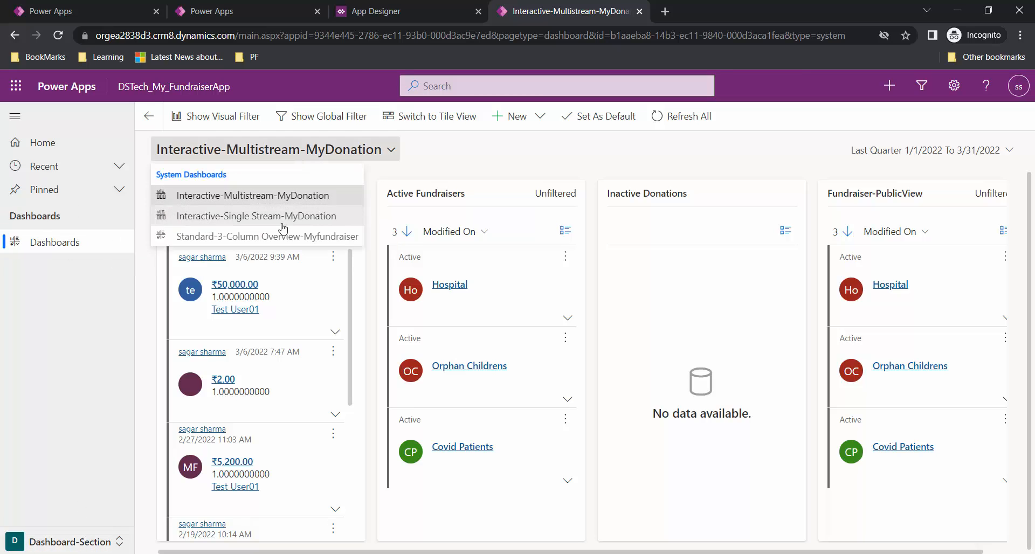
{"action": "left_click", "coordinate": [279, 215]}
{"action": "left_click", "coordinate": [386, 152]}
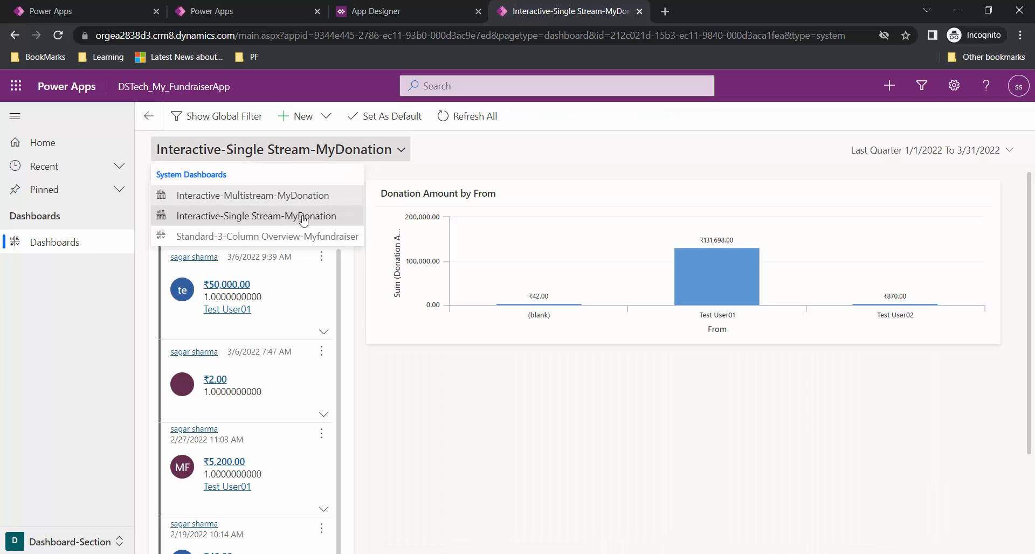
{"action": "left_click", "coordinate": [274, 237]}
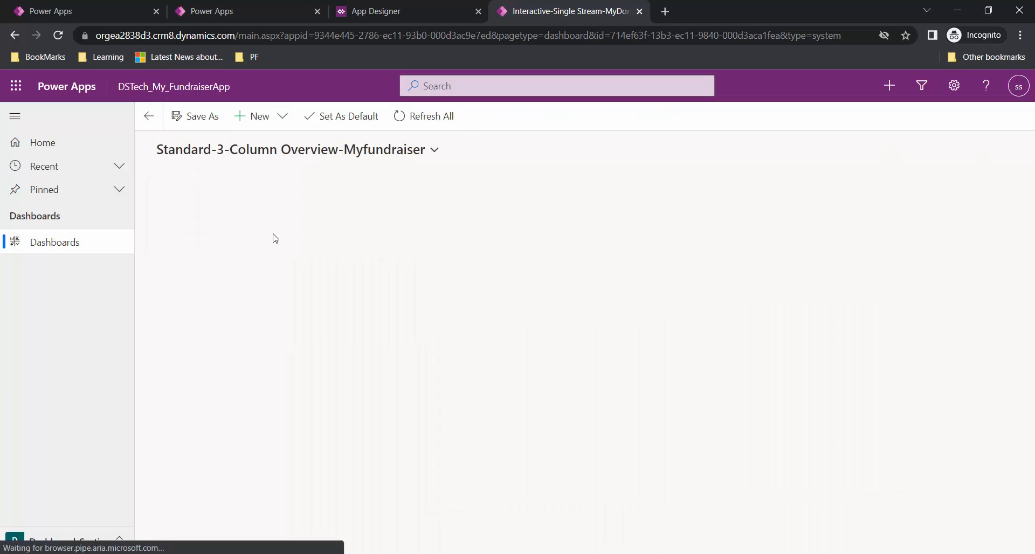
{"action": "left_click", "coordinate": [356, 151]}
{"action": "left_click", "coordinate": [246, 197]}
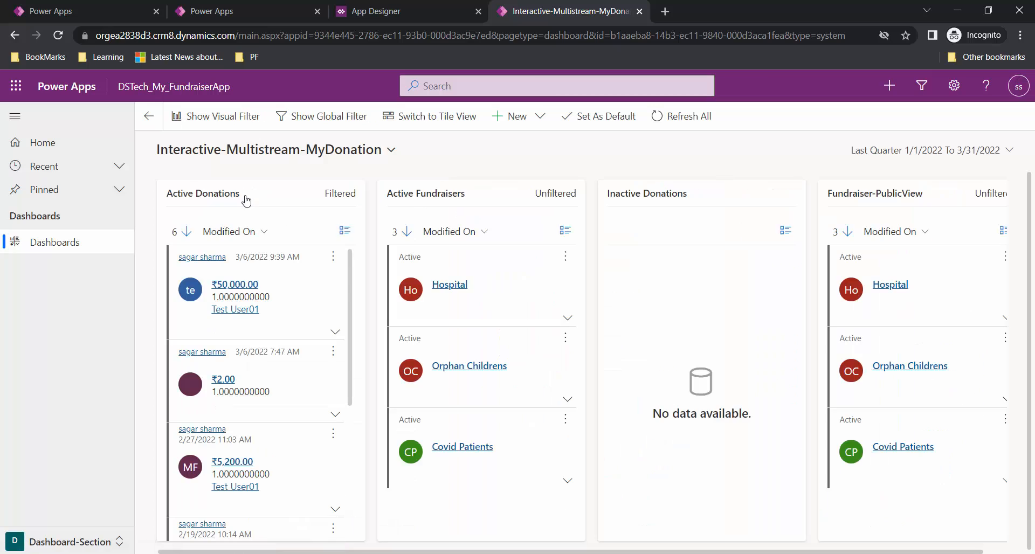
- Set Interactive-Multistream-MyDonation as the default dashboard
{"action": "left_click", "coordinate": [370, 153]}
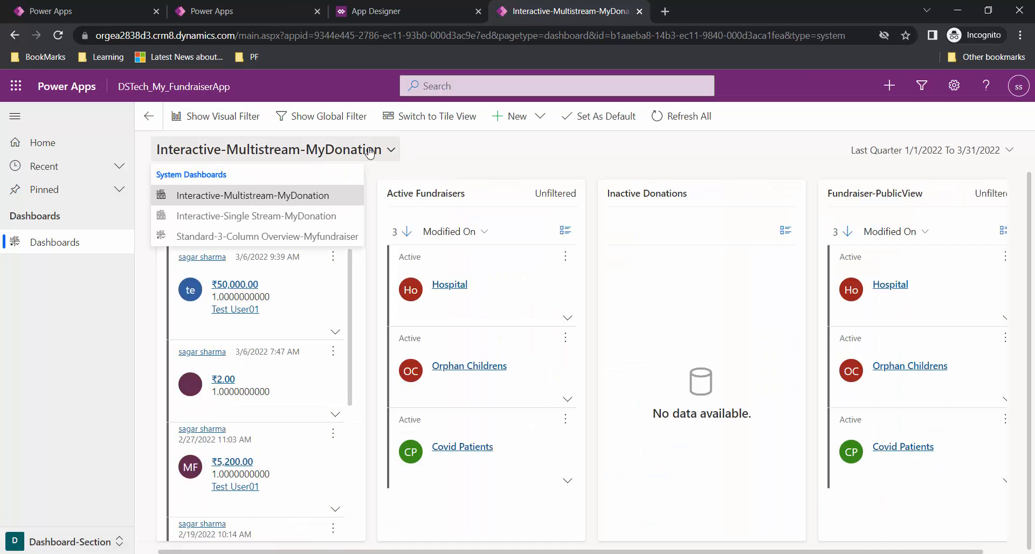
{"action": "left_click", "coordinate": [369, 153]}
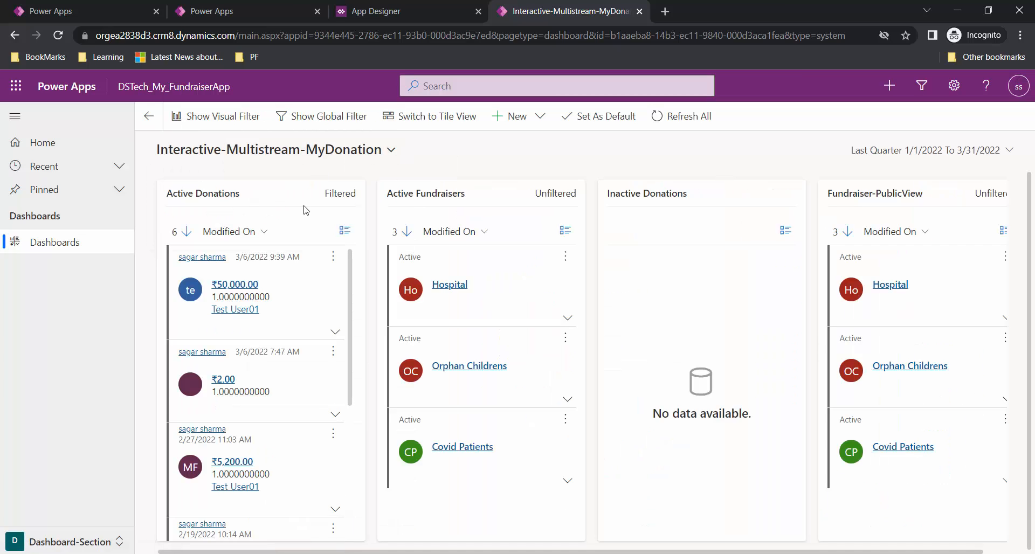
{"action": "left_click", "coordinate": [628, 123]}
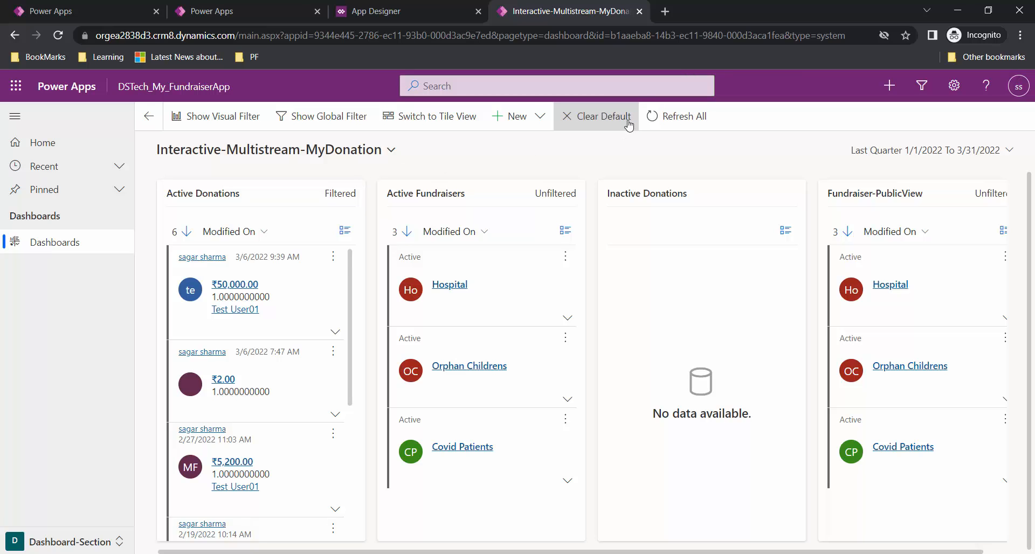
- Switch to the Fundraiser area and back to Dashboard-Section to check which dashboard loads by default and which system dashboards are offered
{"action": "left_click", "coordinate": [92, 541]}
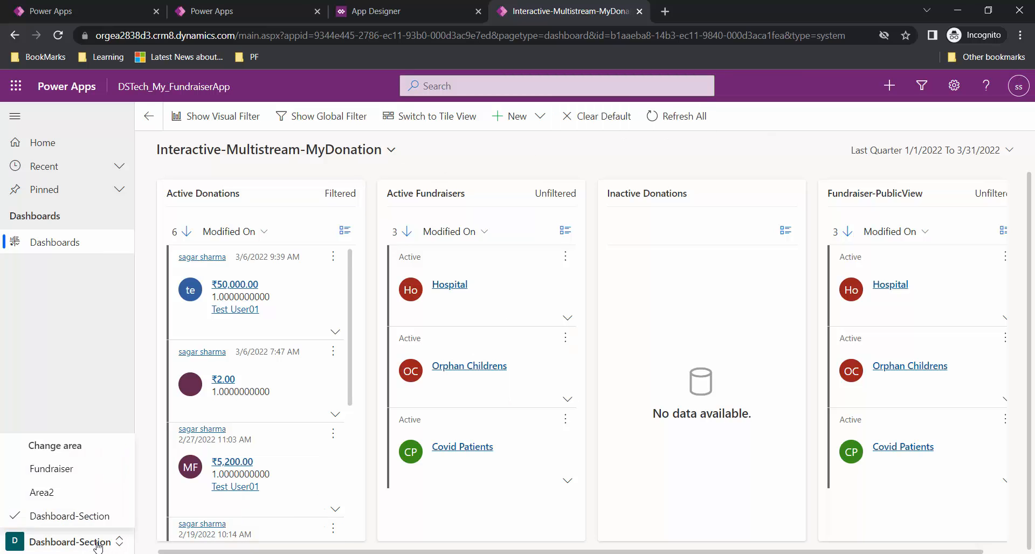
{"action": "left_click", "coordinate": [52, 469]}
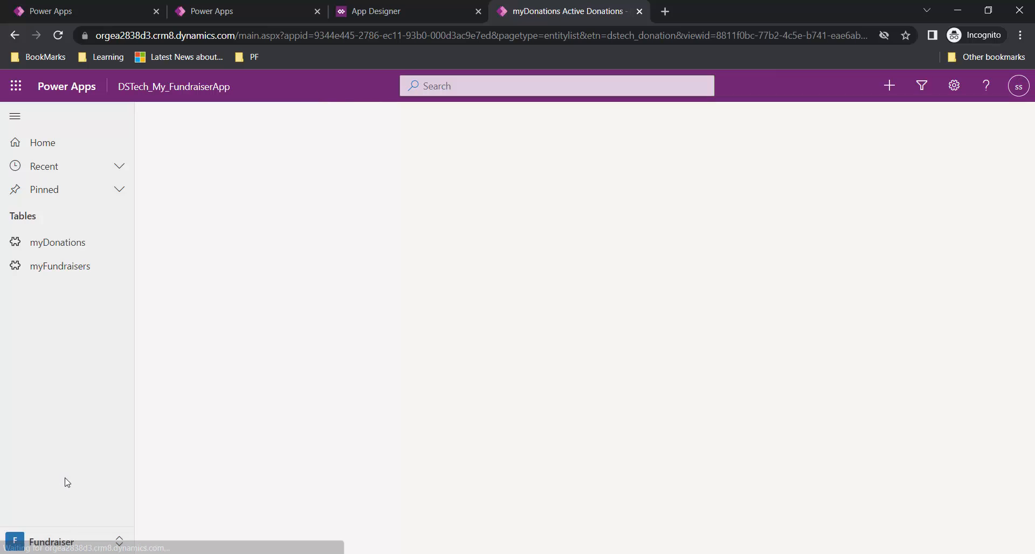
{"action": "left_click", "coordinate": [94, 545]}
{"action": "left_click", "coordinate": [66, 516]}
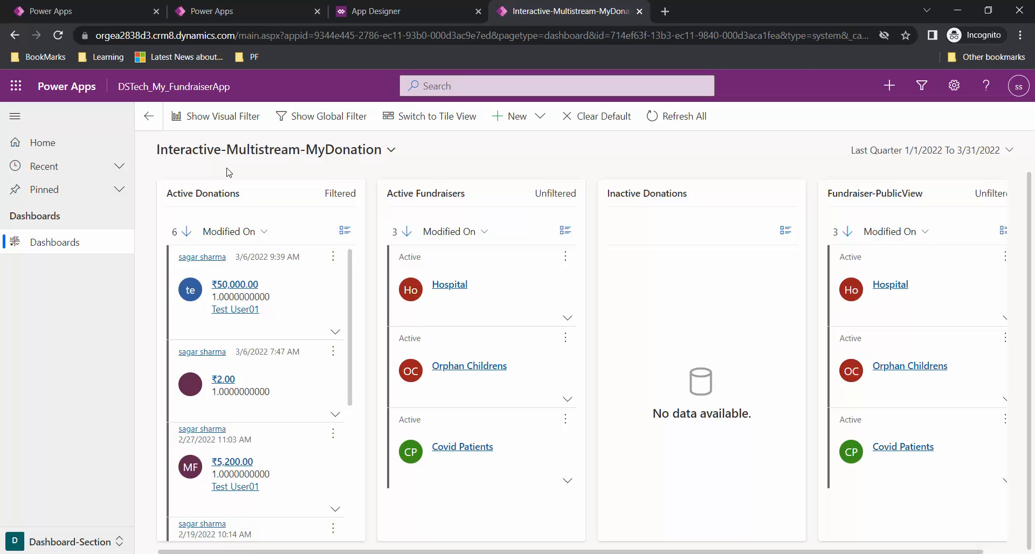
{"action": "left_click", "coordinate": [391, 151]}
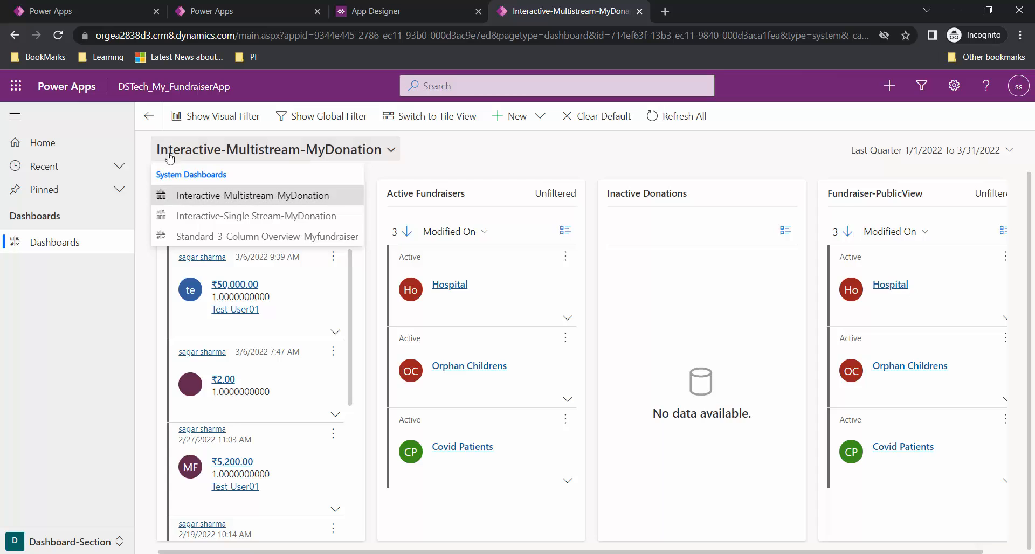
{"action": "left_click", "coordinate": [516, 382]}
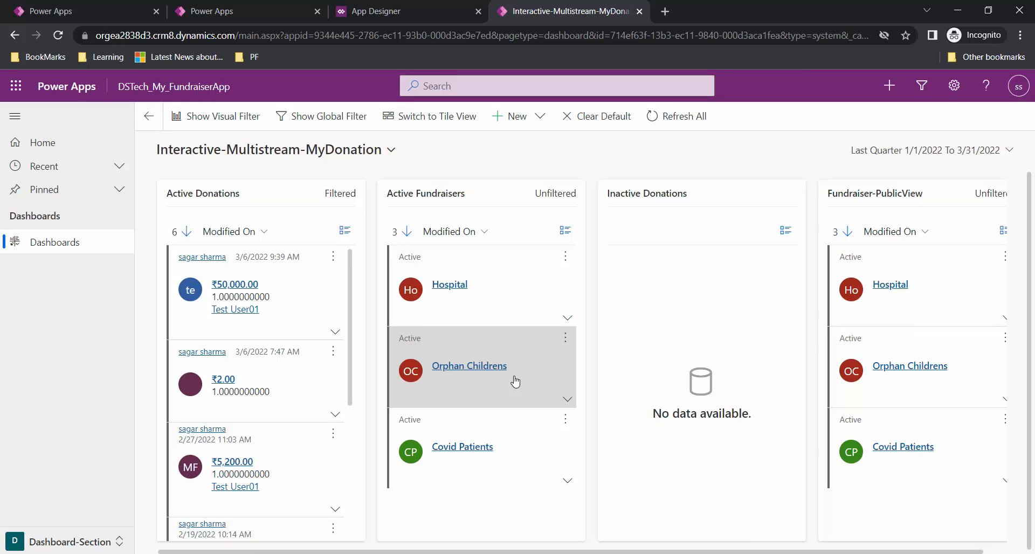
- Create a new Dynamics 365 dashboard from within the app using the 2-Column Regular Dashboard layout
{"action": "left_click", "coordinate": [539, 116]}
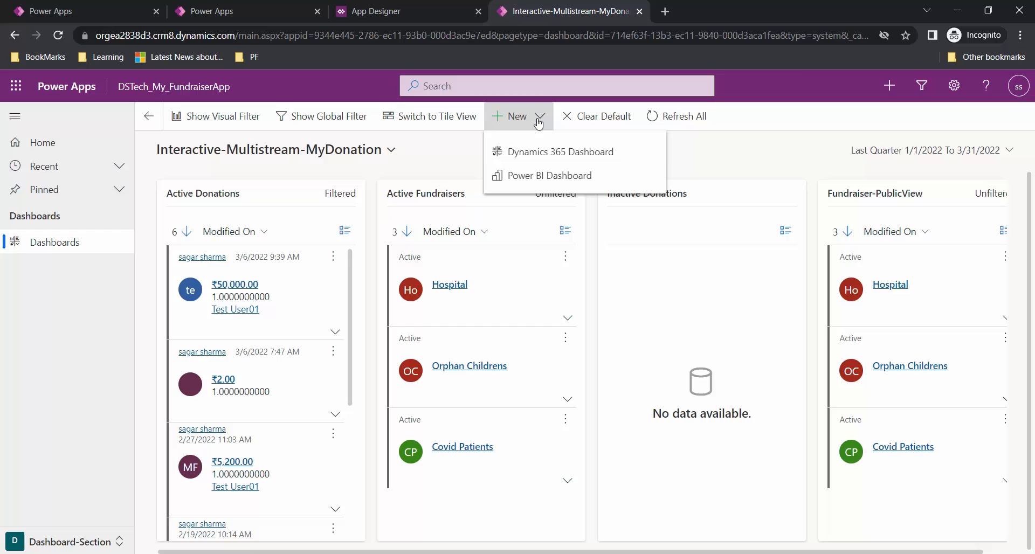
{"action": "left_click", "coordinate": [543, 153]}
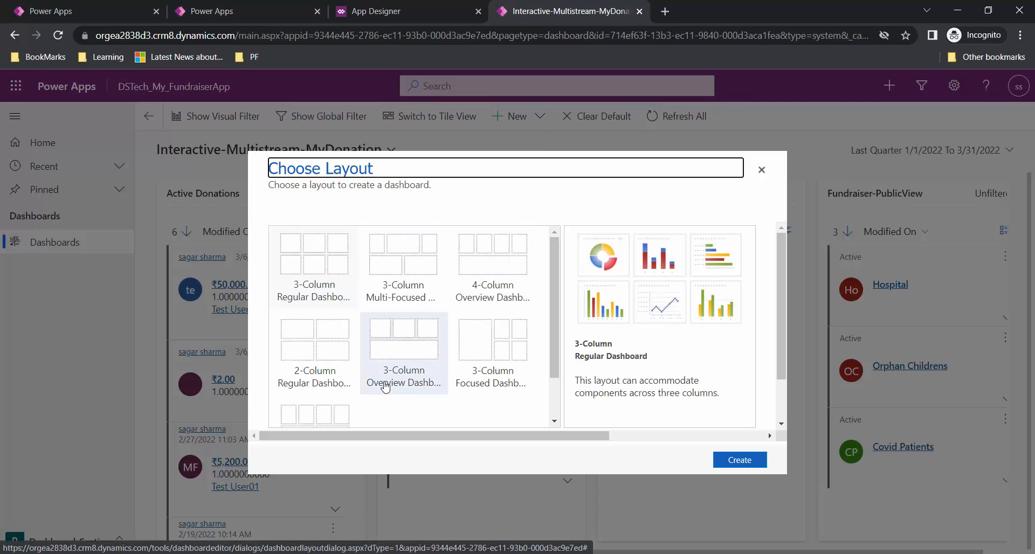
{"action": "left_click", "coordinate": [284, 353]}
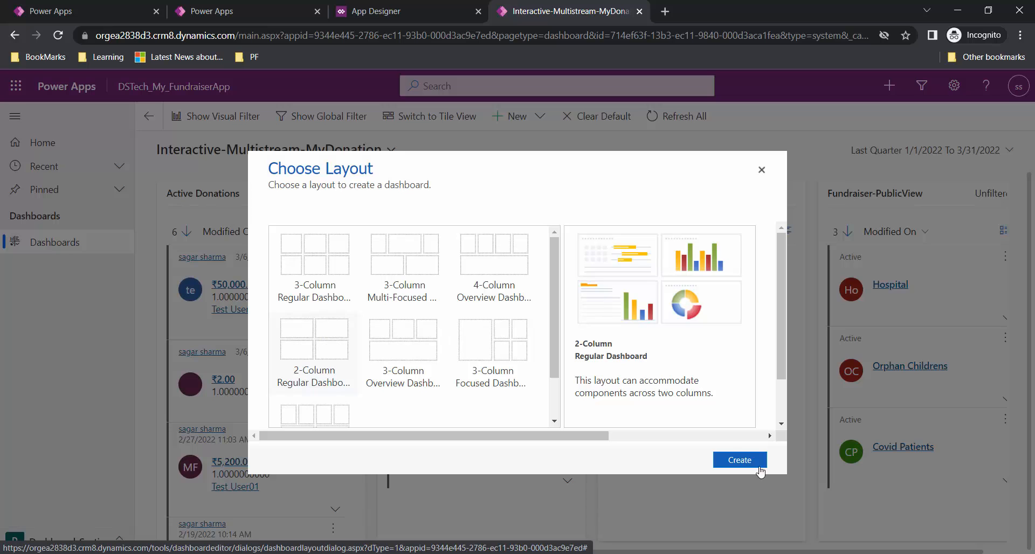
{"action": "left_click", "coordinate": [739, 459]}
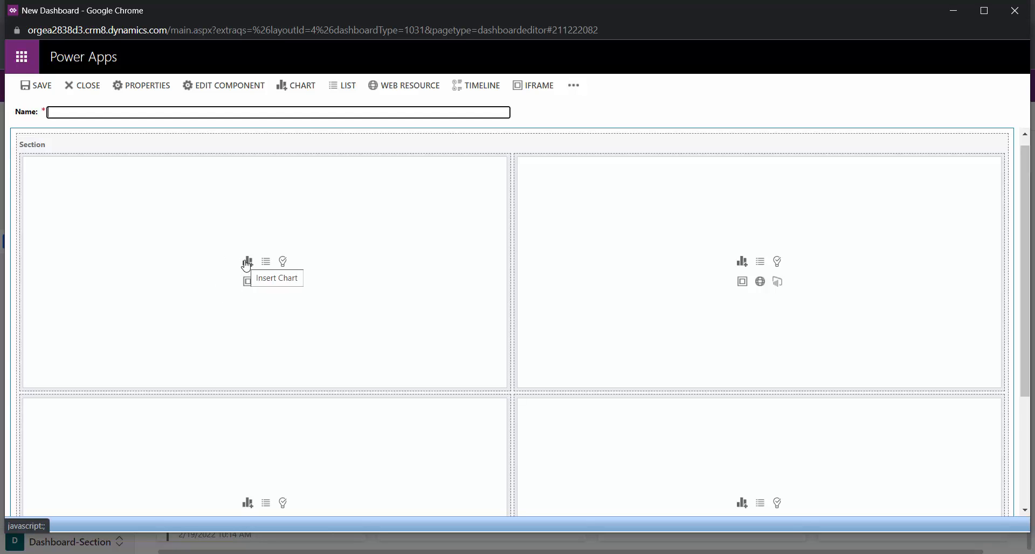
- Add a list of Accounts with the My Active Accounts view to the new dashboard's first section
{"action": "left_click", "coordinate": [266, 262]}
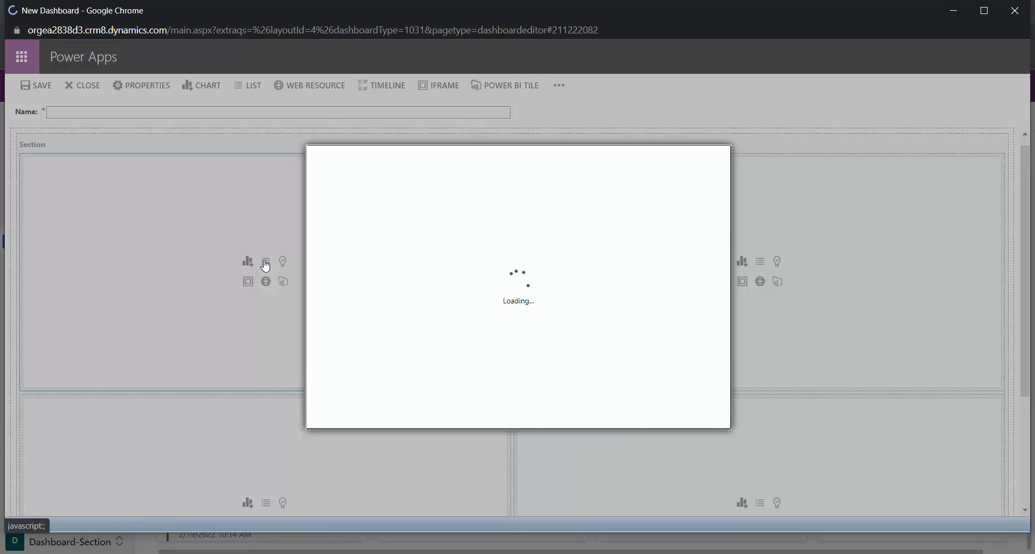
{"action": "left_click", "coordinate": [413, 251]}
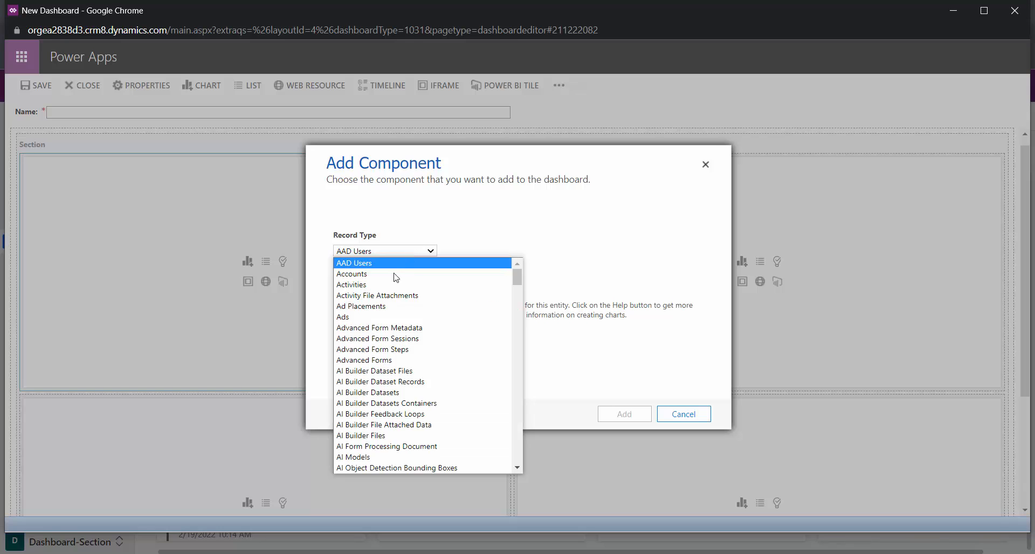
{"action": "left_click", "coordinate": [393, 273]}
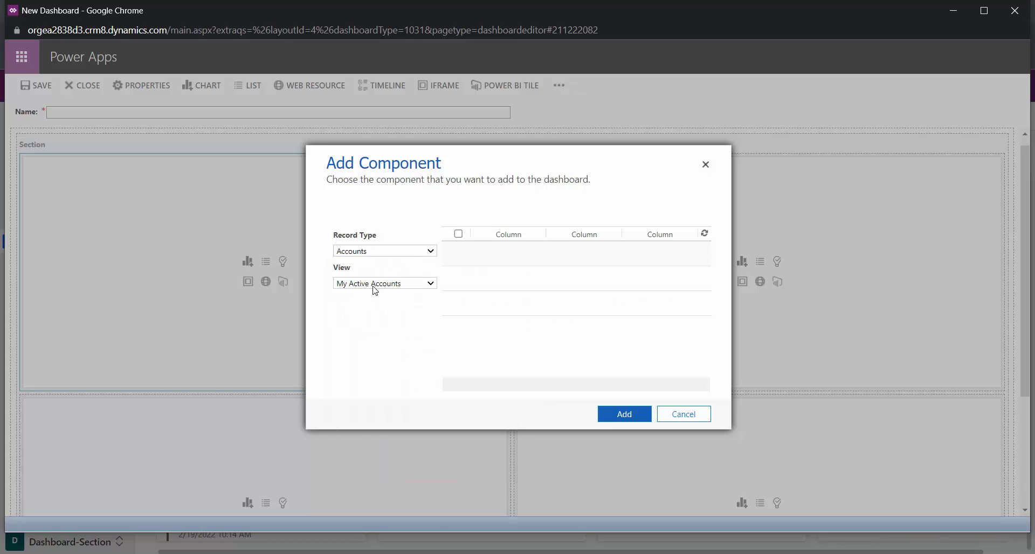
{"action": "left_click", "coordinate": [618, 419]}
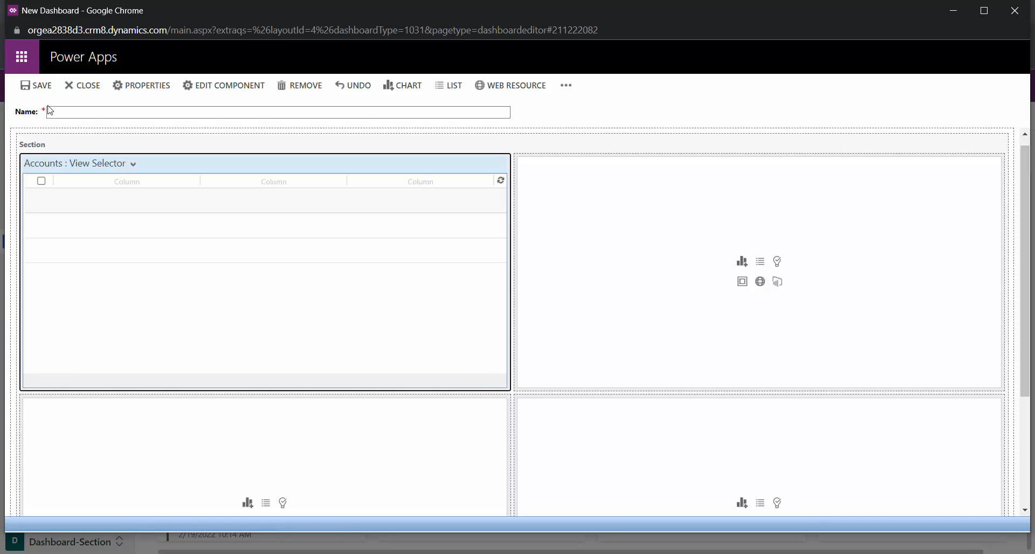
- Name the new dashboard User Dashboard, save it, and close the dashboard editor
{"action": "left_click", "coordinate": [60, 113]}
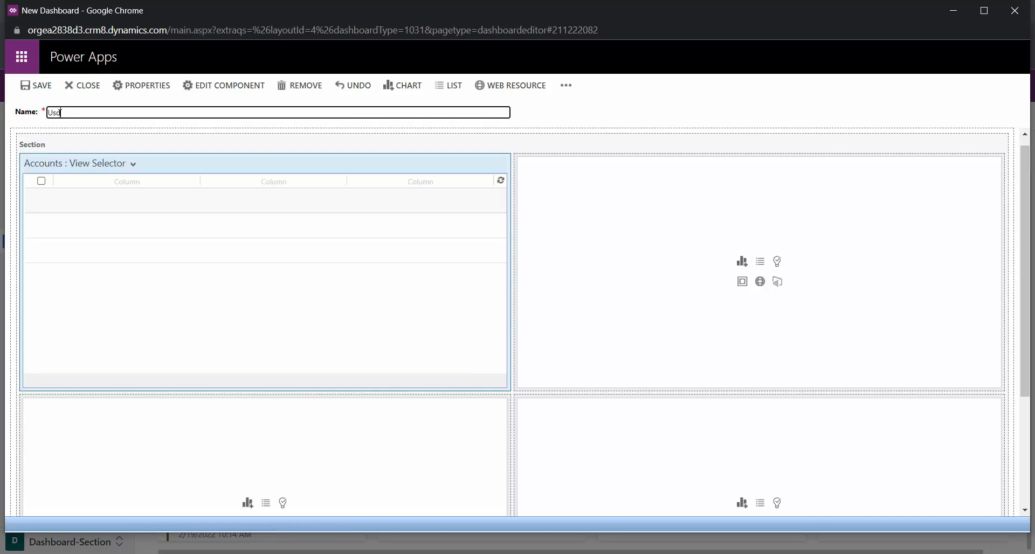
{"action": "type", "text": "User Dashboard"}
{"action": "left_click", "coordinate": [40, 88]}
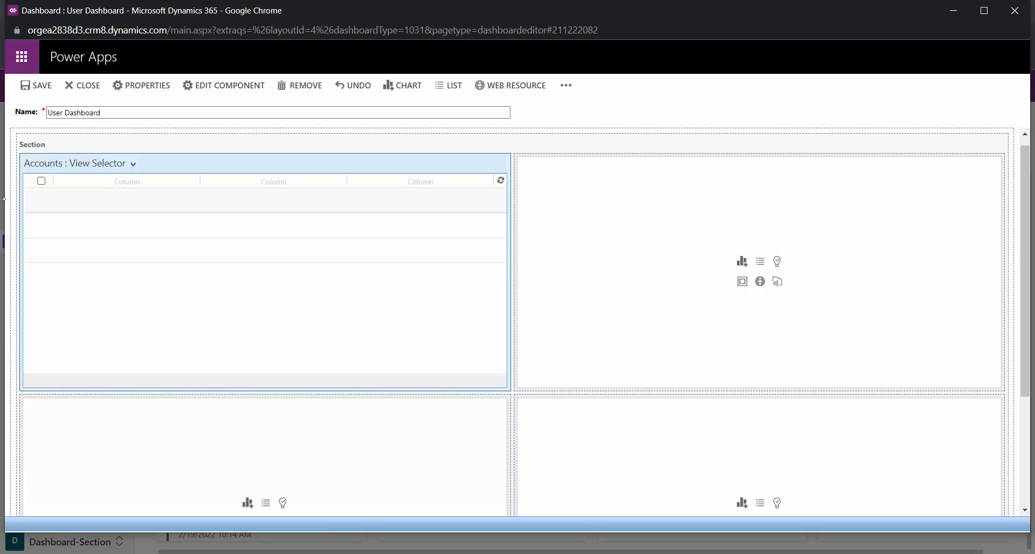
{"action": "left_click", "coordinate": [84, 80]}
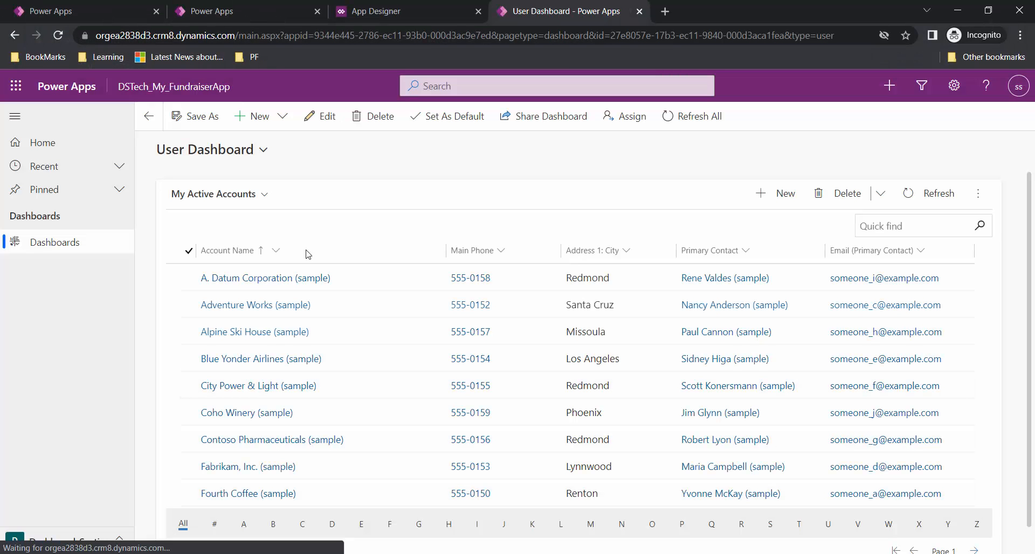
- Check the list of available dashboards in the creator's session and compare it with the list in a second user's session
{"action": "left_click", "coordinate": [268, 152]}
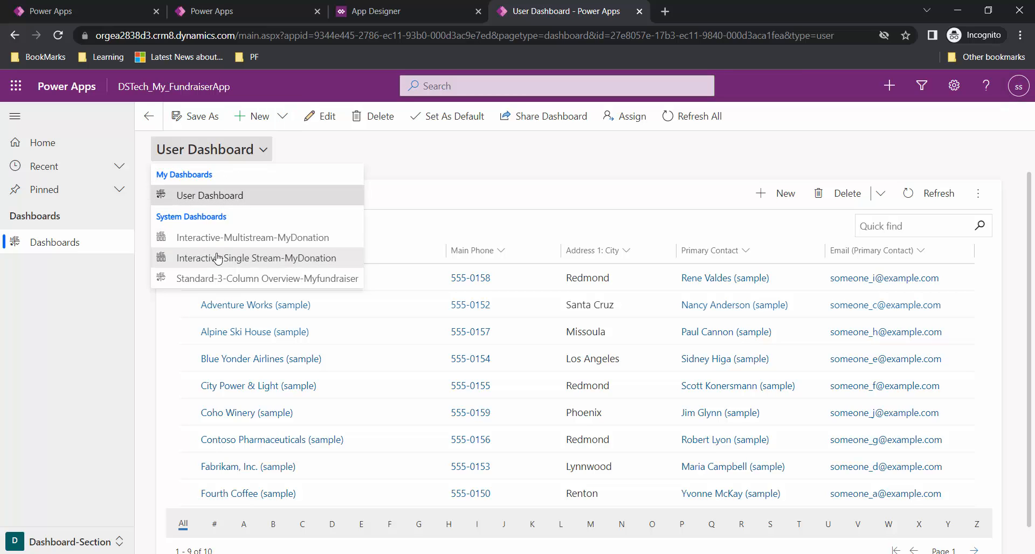
{"action": "left_click", "coordinate": [442, 172]}
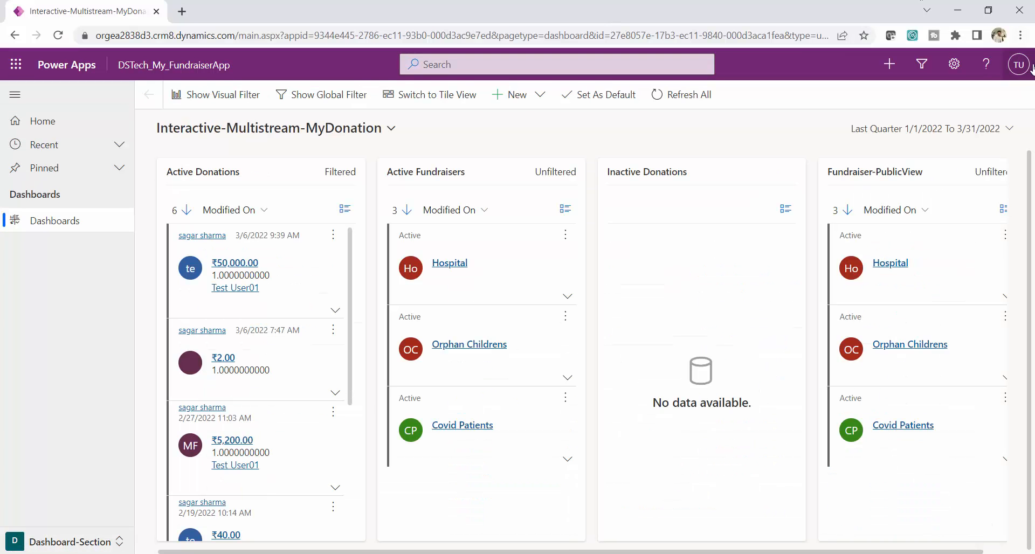
{"action": "left_click", "coordinate": [1018, 65]}
{"action": "left_click", "coordinate": [776, 94]}
{"action": "left_click", "coordinate": [388, 134]}
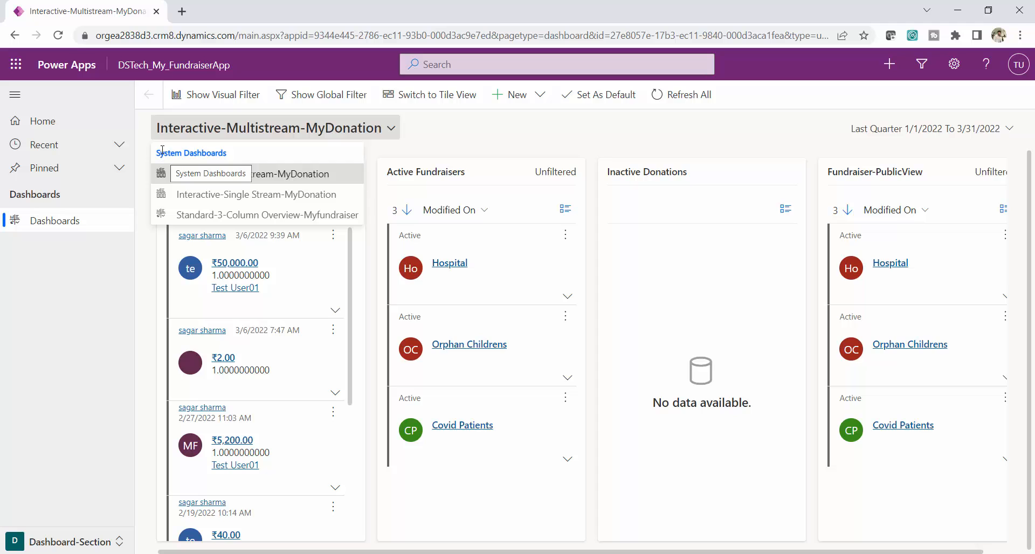
- Switch back to the dashboard creator's session and open the Interactive-Multistream-MyDonation system dashboard
{"action": "left_click", "coordinate": [194, 553]}
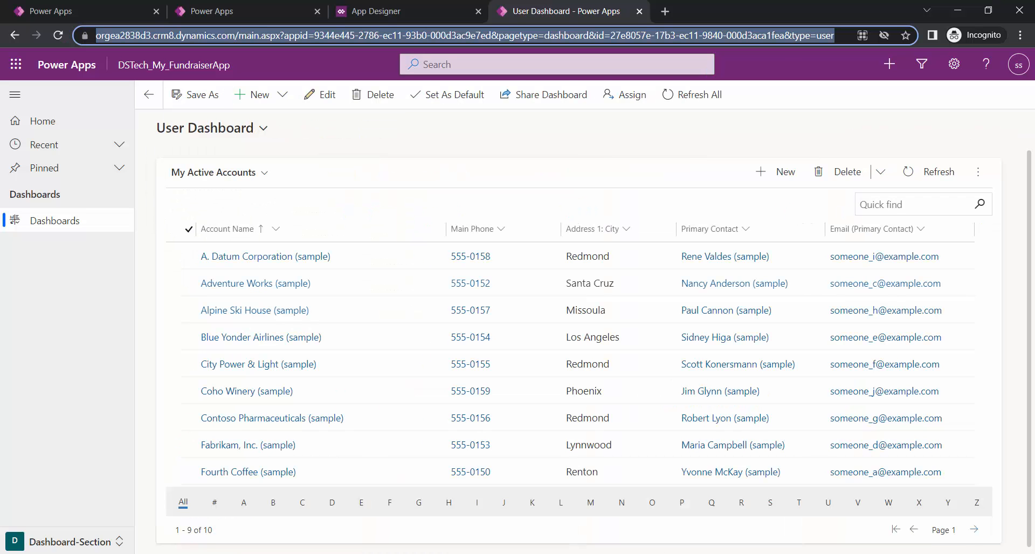
{"action": "left_click", "coordinate": [263, 129]}
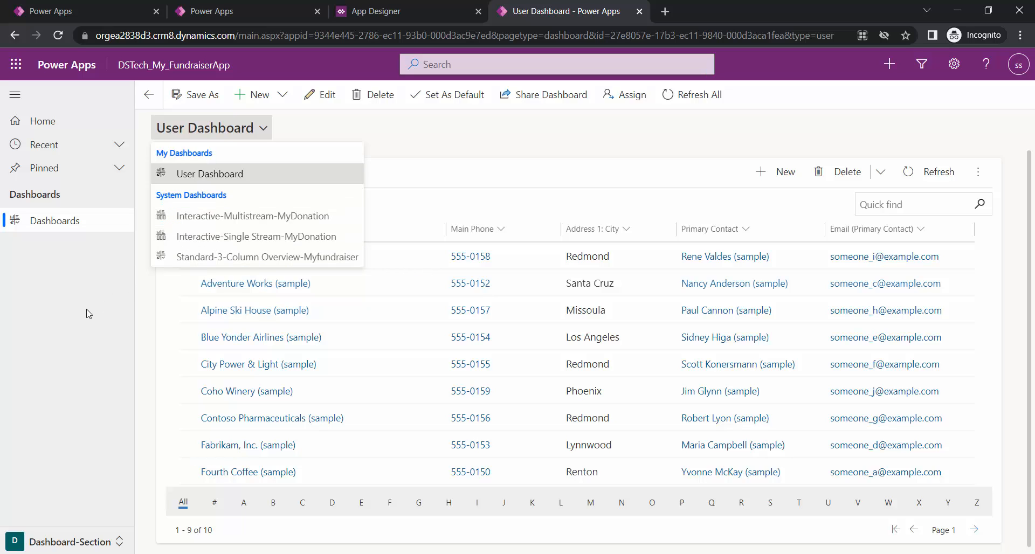
{"action": "left_click", "coordinate": [275, 222]}
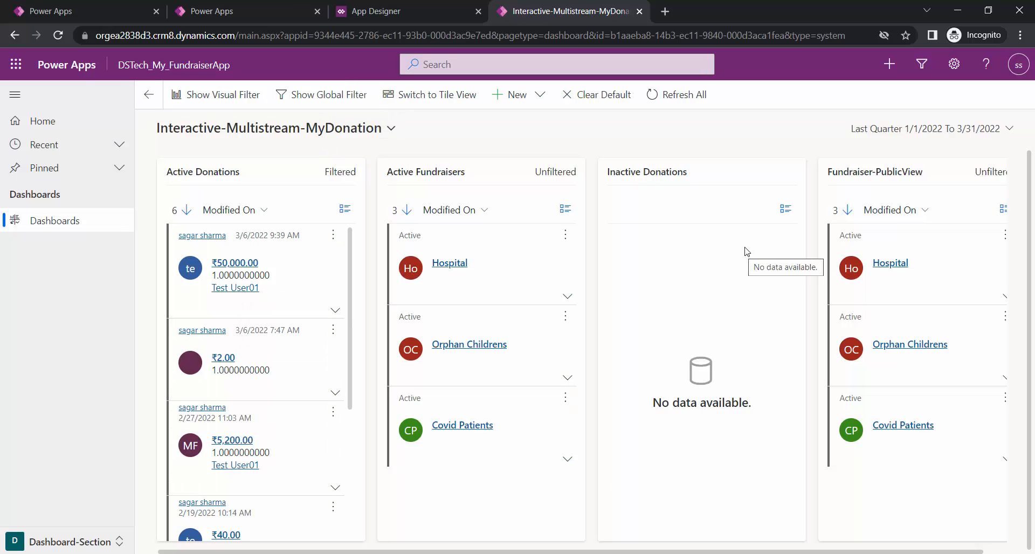
- Make the myDonation table's Donation Amount column appear in the global filter of interactive experience dashboards, and save the table
{"action": "left_click", "coordinate": [237, 11]}
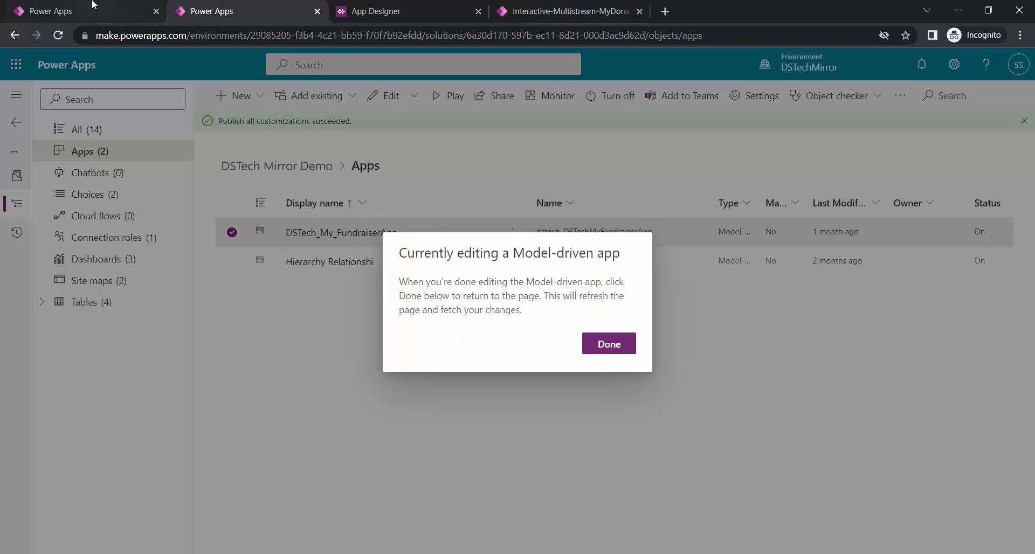
{"action": "left_click", "coordinate": [599, 350]}
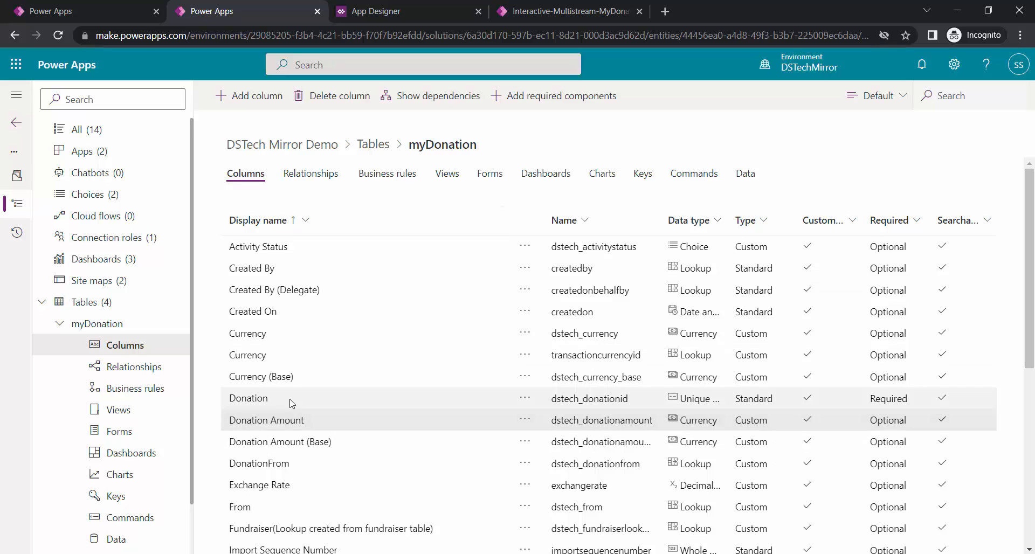
{"action": "left_click", "coordinate": [287, 429]}
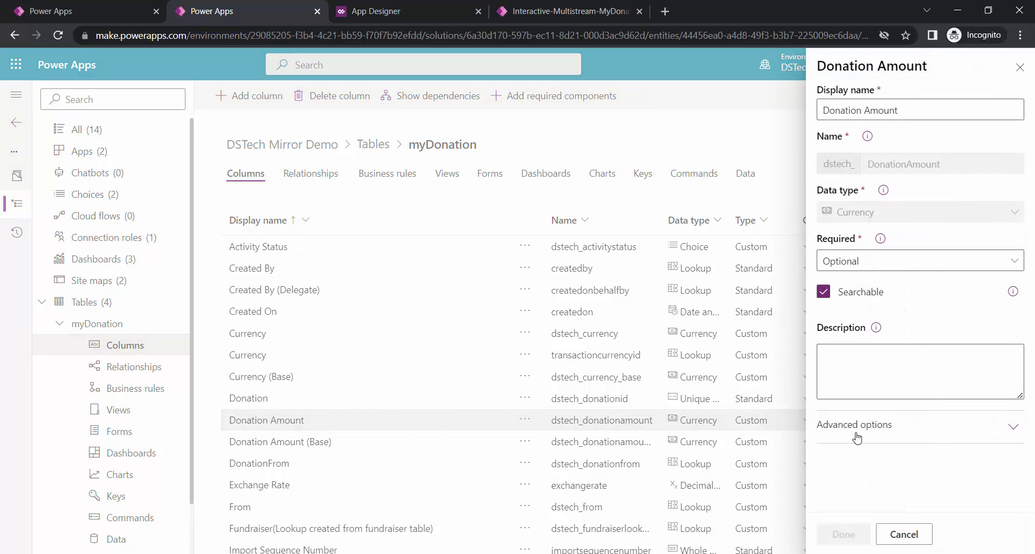
{"action": "left_click", "coordinate": [1011, 427]}
{"action": "scroll", "coordinate": [955, 436], "scroll_direction": "down", "scroll_amount": 3}
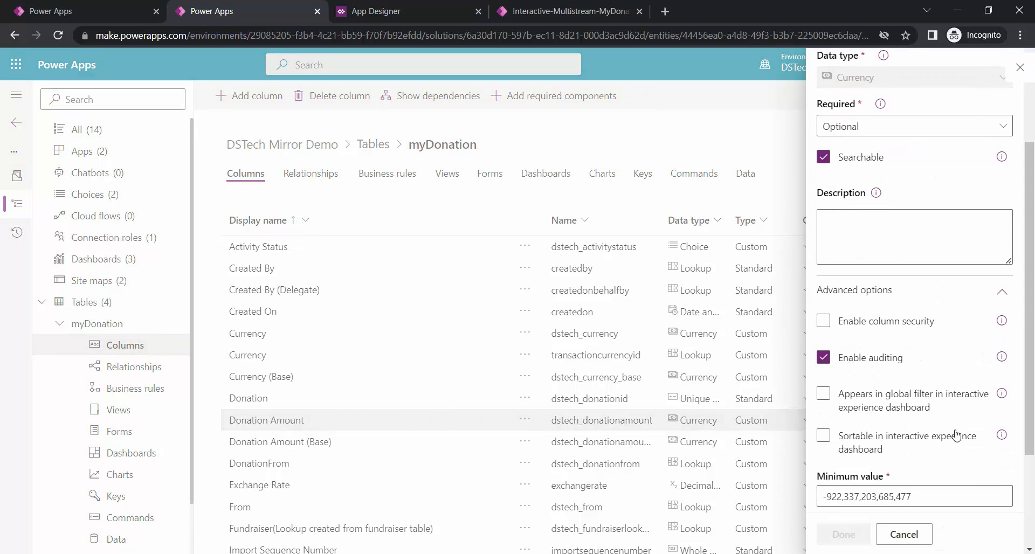
{"action": "scroll", "coordinate": [955, 436], "scroll_direction": "down", "scroll_amount": 1}
{"action": "scroll", "coordinate": [958, 428], "scroll_direction": "down", "scroll_amount": 1}
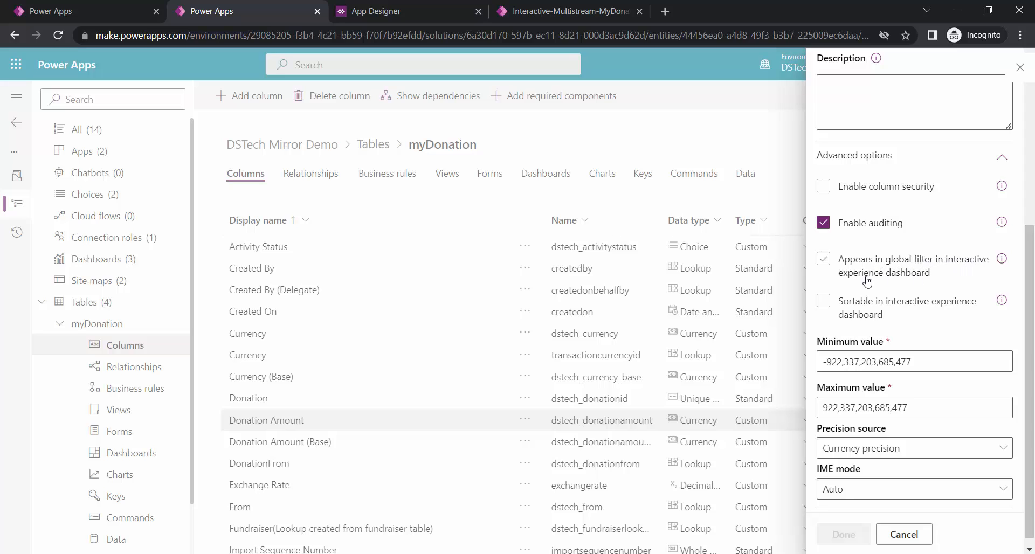
{"action": "left_click", "coordinate": [823, 259]}
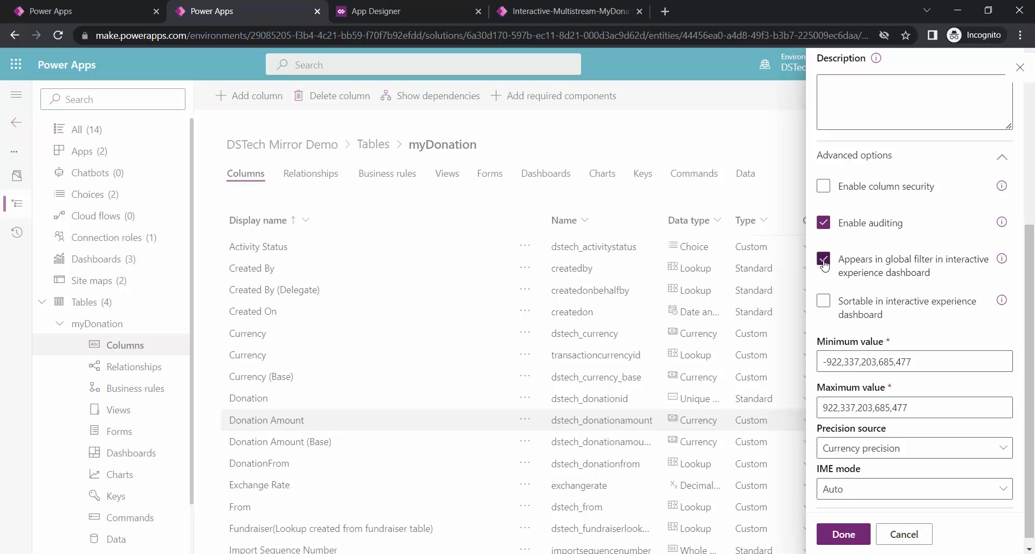
{"action": "left_click", "coordinate": [856, 533]}
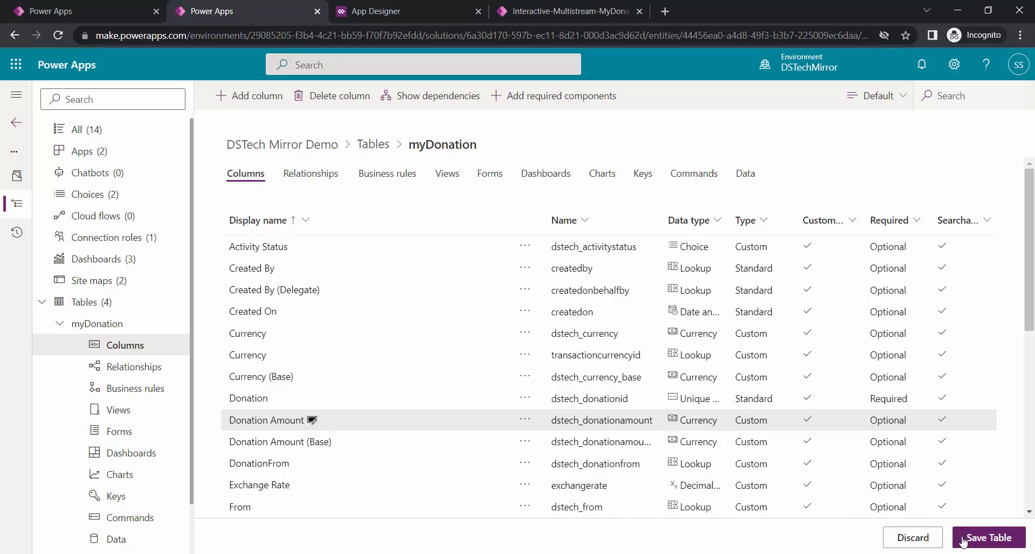
{"action": "left_click", "coordinate": [974, 539]}
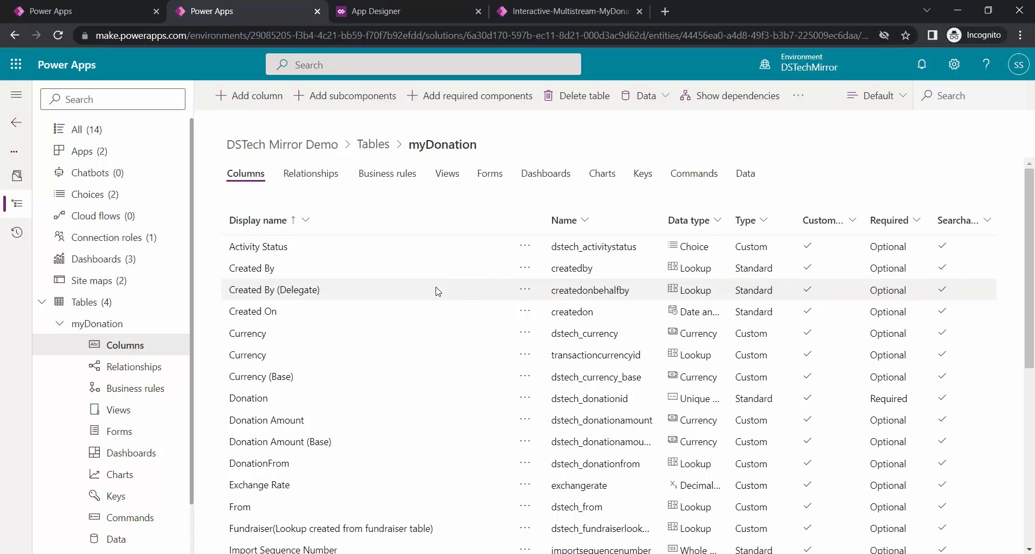
- Reload the Interactive-Multistream-MyDonation dashboard in the app and hide its visual filter
{"action": "scroll", "coordinate": [437, 292], "scroll_direction": "down", "scroll_amount": 5}
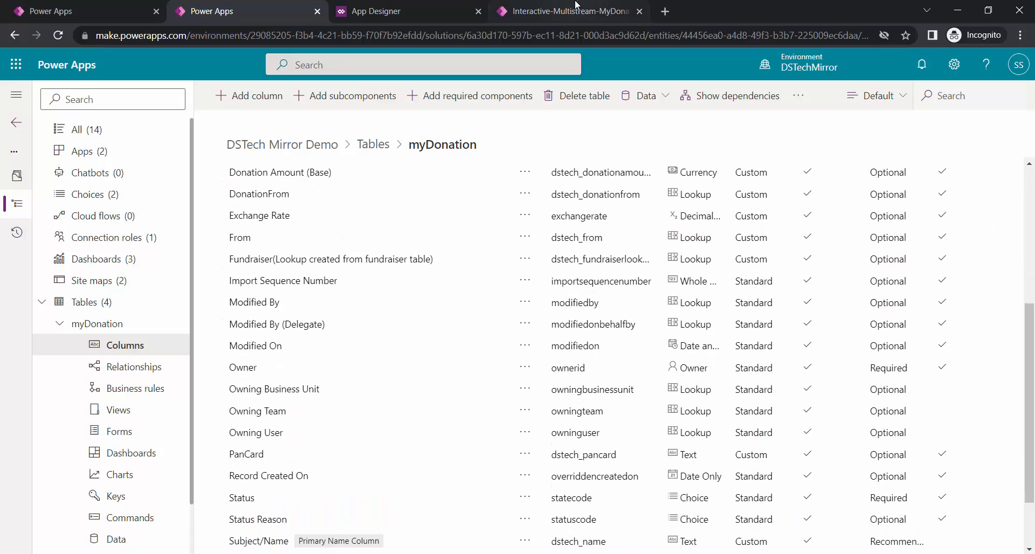
{"action": "left_click", "coordinate": [598, 7]}
{"action": "left_click", "coordinate": [460, 33]}
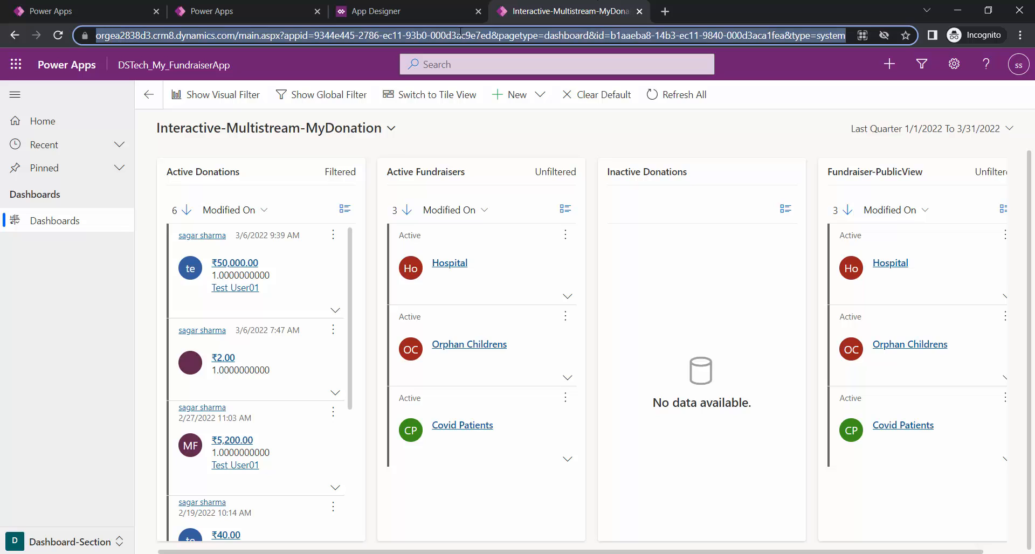
{"action": "key", "text": "Return"}
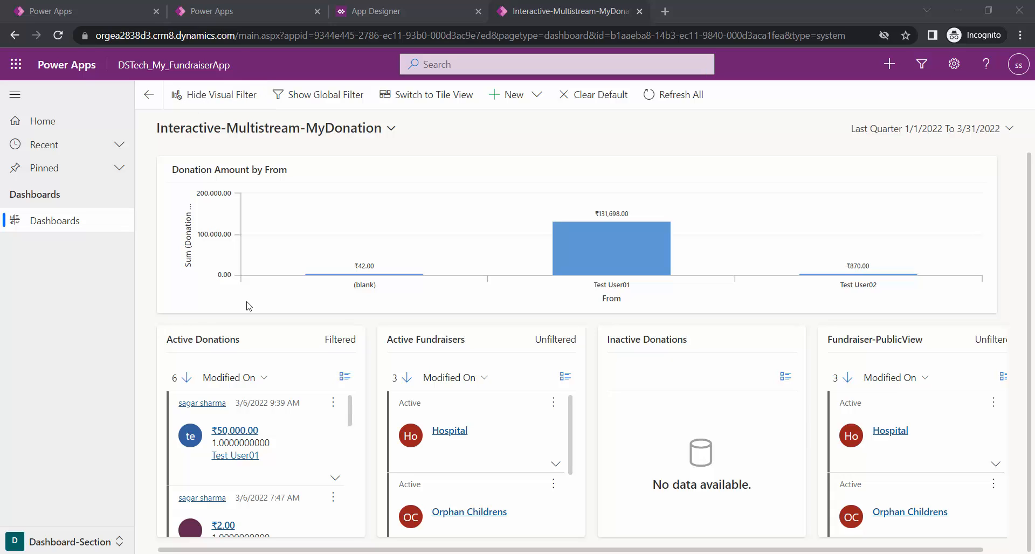
{"action": "left_click", "coordinate": [200, 98]}
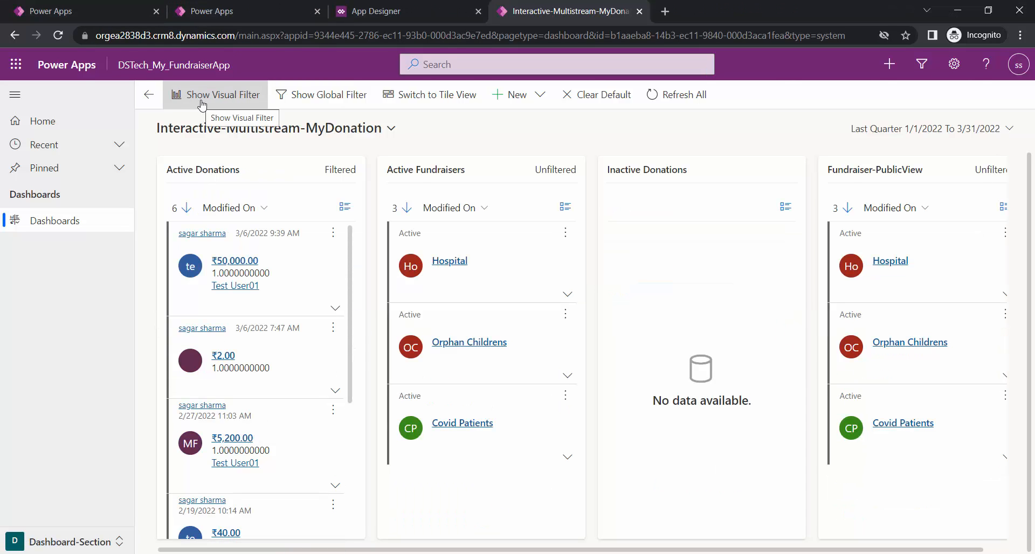
- Inspect the Donation Amount entry in the dashboard's global filter and look through the Active Donations stream
{"action": "left_click", "coordinate": [349, 99]}
{"action": "left_click", "coordinate": [179, 242]}
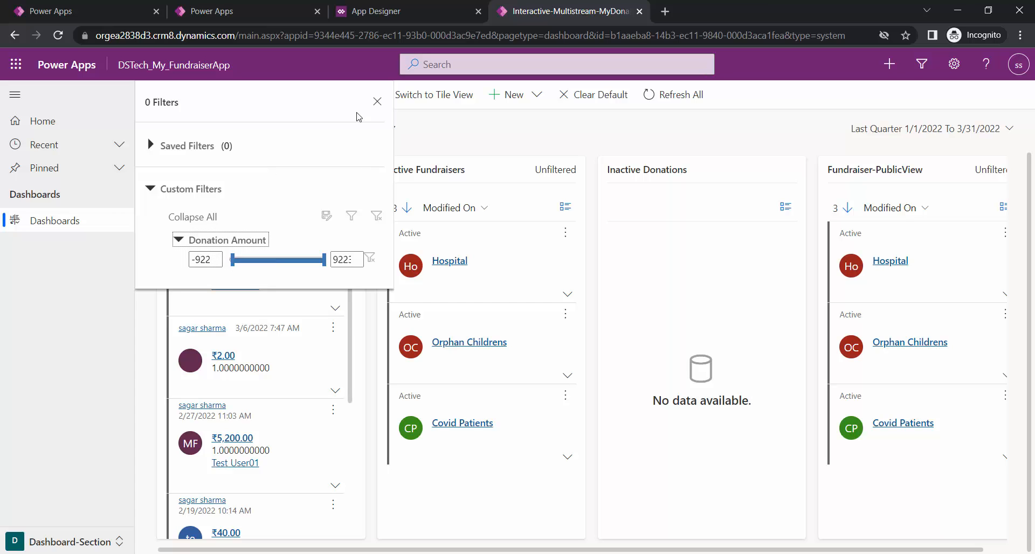
{"action": "left_click", "coordinate": [377, 101]}
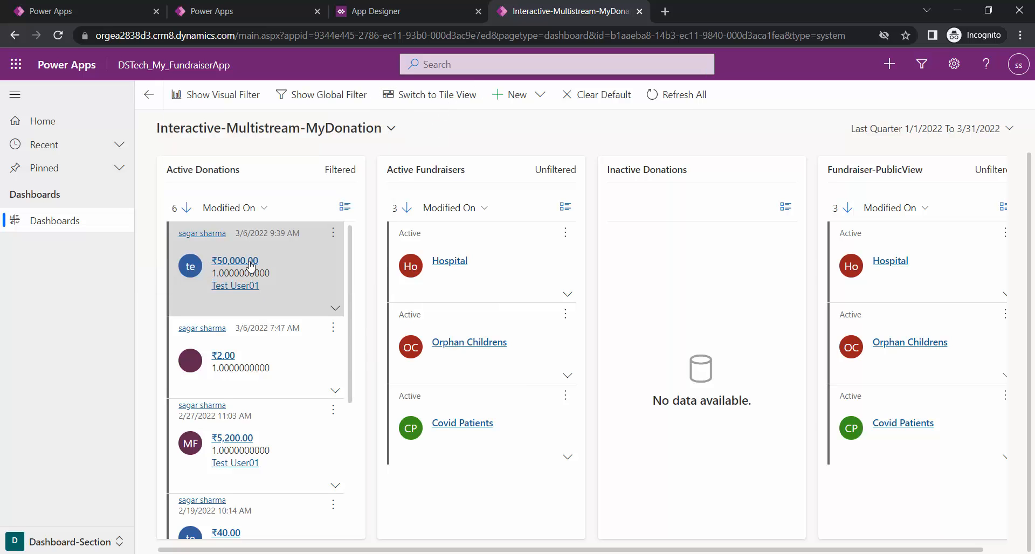
{"action": "scroll", "coordinate": [284, 334], "scroll_direction": "down", "scroll_amount": 3}
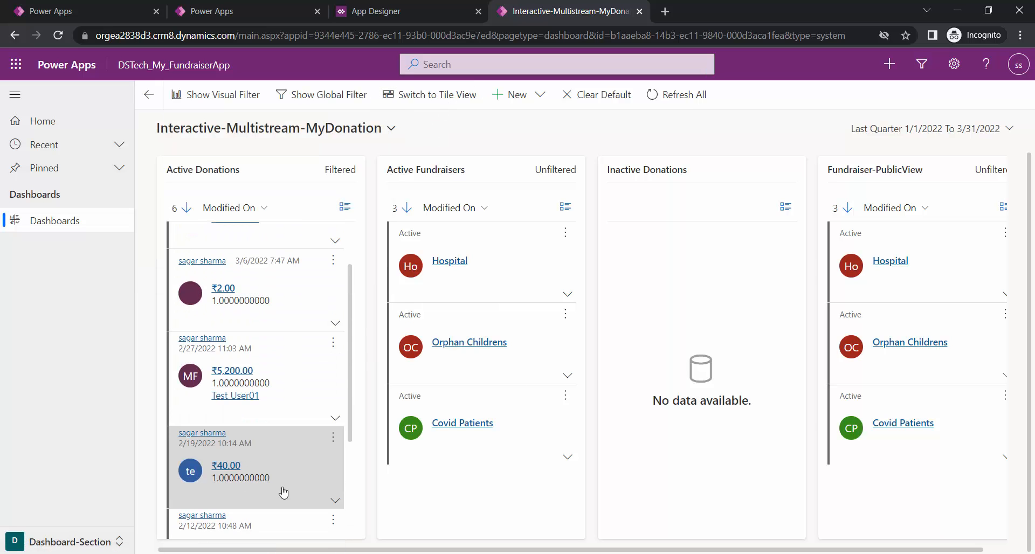
{"action": "scroll", "coordinate": [283, 485], "scroll_direction": "up", "scroll_amount": 3}
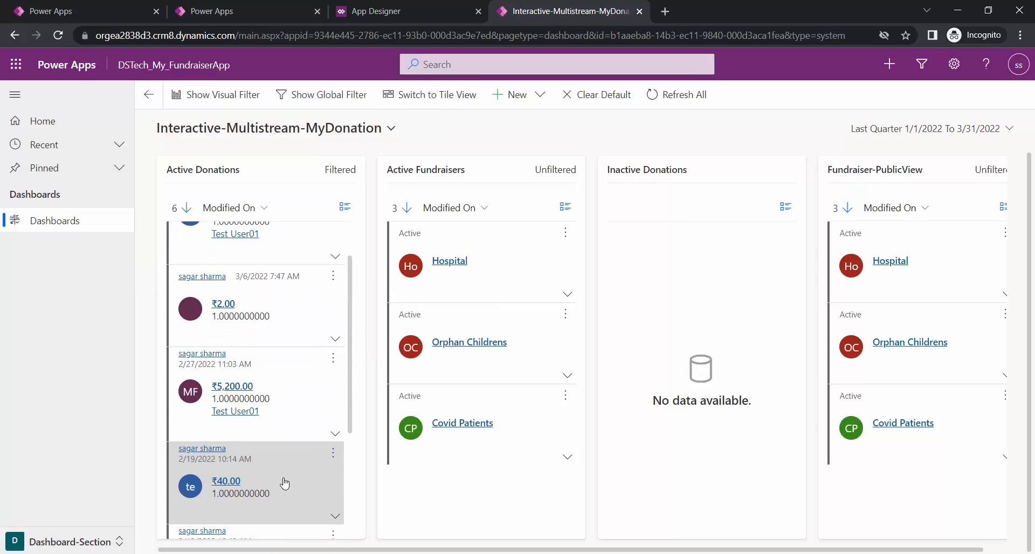
- Apply a global filter to the dashboard limiting Donation Amount to the range 50000 to 100000
{"action": "left_click", "coordinate": [323, 100]}
{"action": "left_click", "coordinate": [177, 239]}
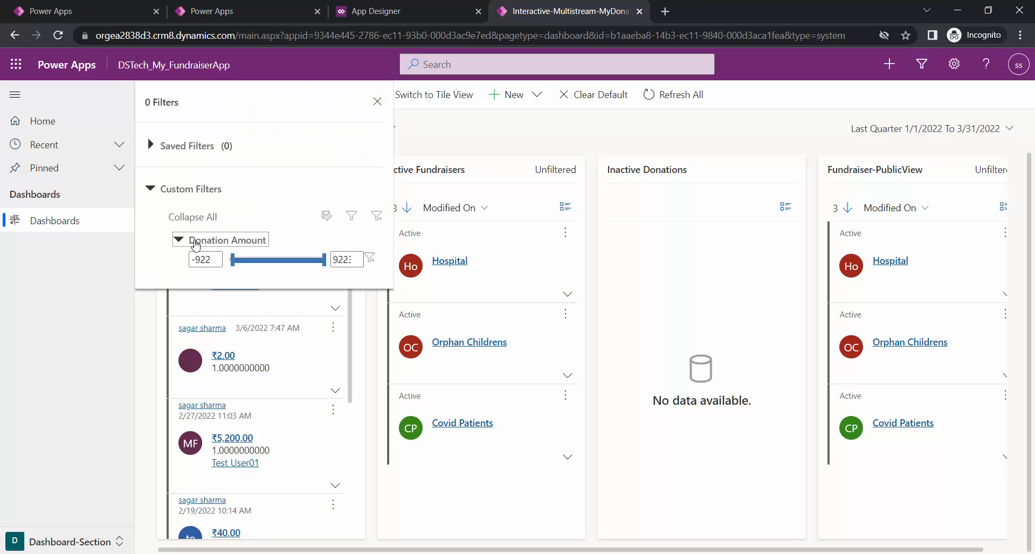
{"action": "left_click", "coordinate": [214, 262]}
{"action": "double_click", "coordinate": [201, 258]}
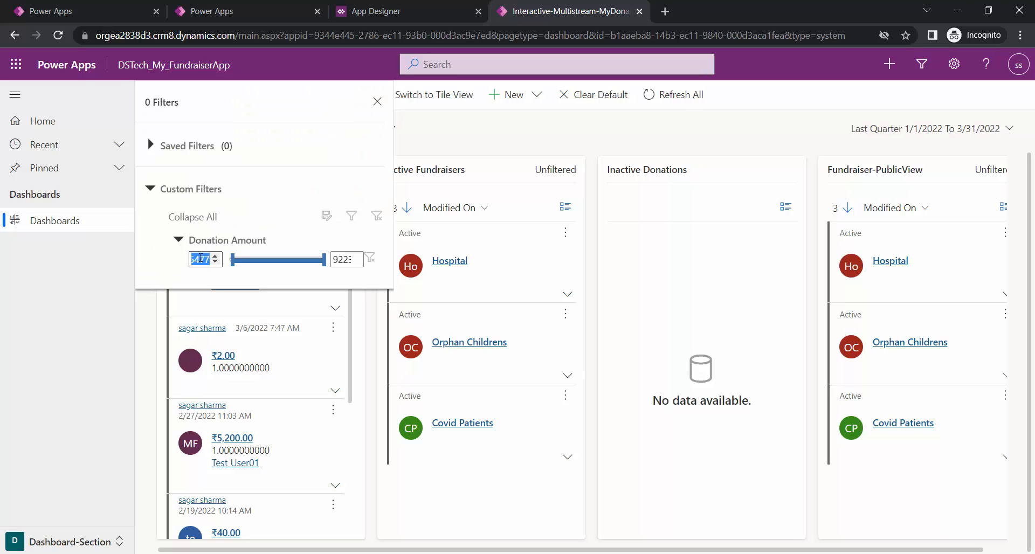
{"action": "type", "text": "50000"}
{"action": "key", "text": "Return"}
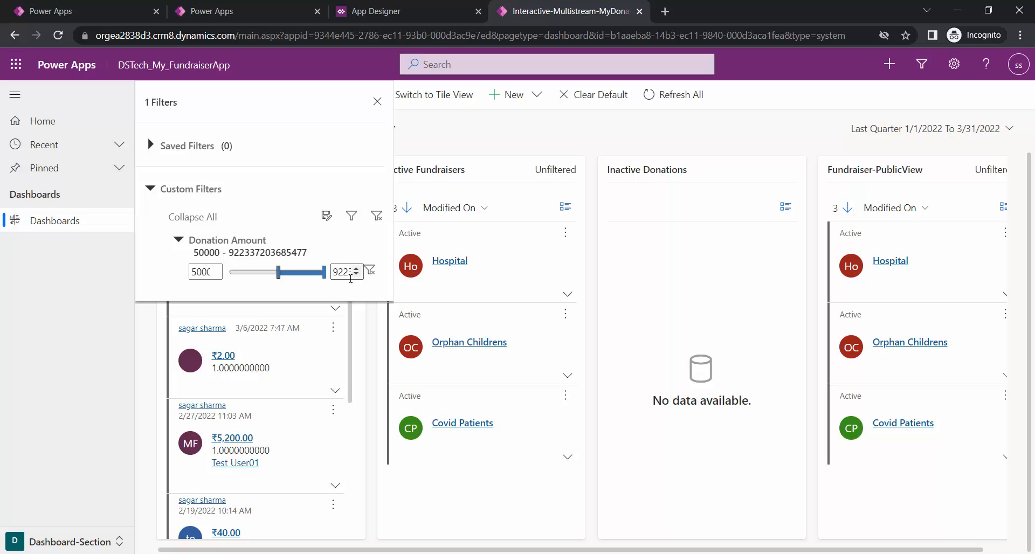
{"action": "double_click", "coordinate": [346, 271]}
{"action": "type", "text": "1000"}
{"action": "type", "text": "000"}
{"action": "key", "text": "Return"}
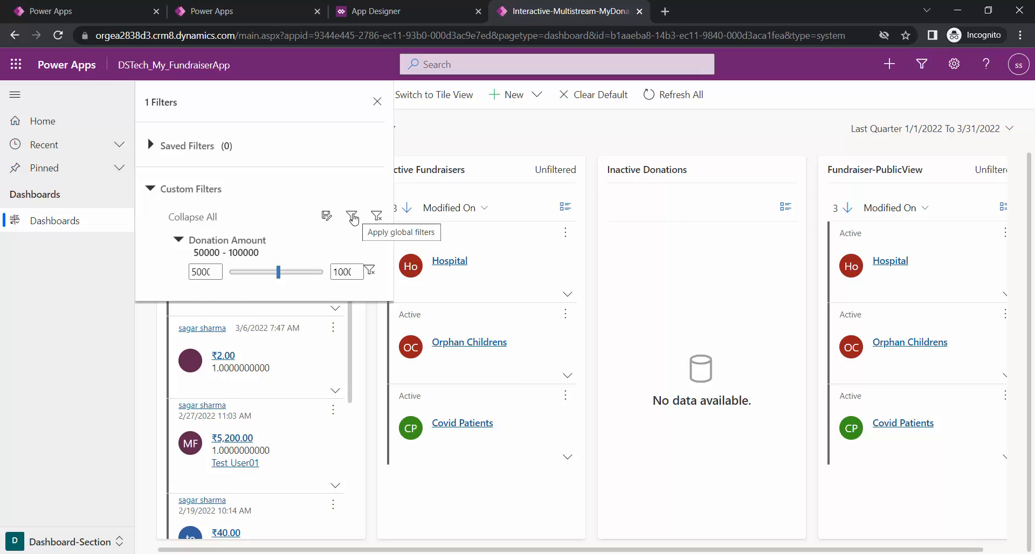
{"action": "left_click", "coordinate": [353, 216]}
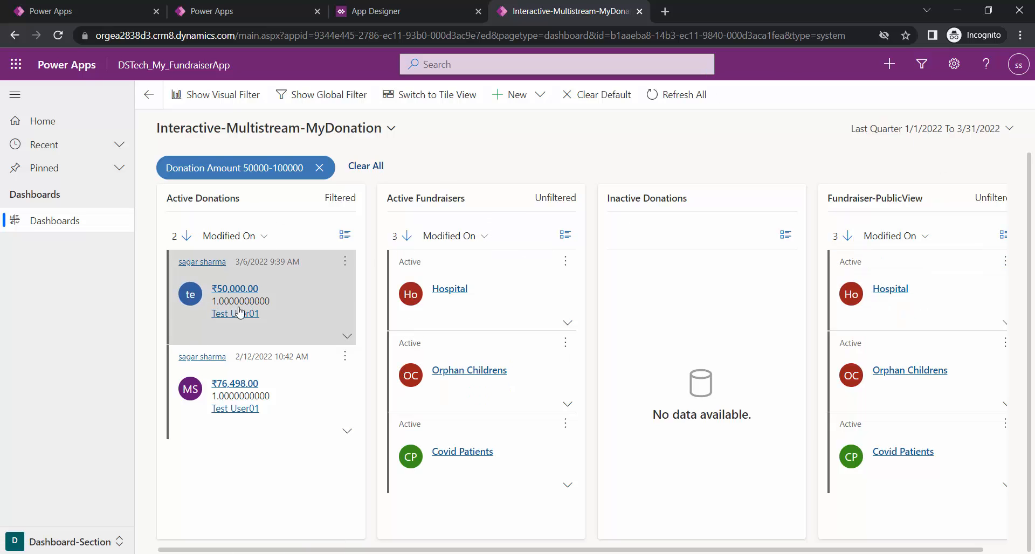
- Remove the Donation Amount filter from the dashboard and look over the streams
{"action": "left_click", "coordinate": [319, 168]}
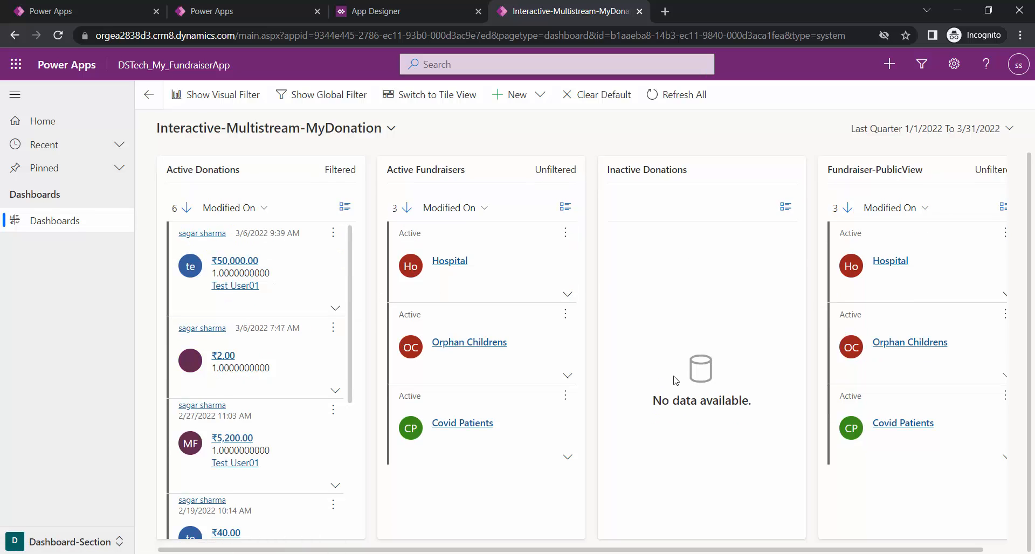
{"action": "scroll", "coordinate": [284, 388], "scroll_direction": "down", "scroll_amount": 4}
{"action": "scroll", "coordinate": [277, 392], "scroll_direction": "up", "scroll_amount": 4}
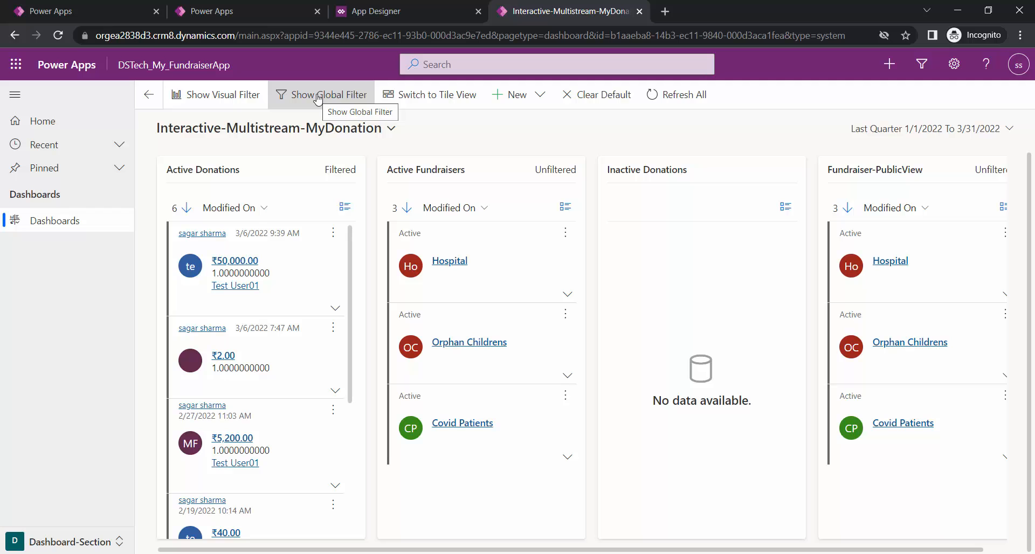
- Check the interactive dashboard filter and sort settings in the Donation Amount column's advanced options, and close the column without changes
{"action": "left_click", "coordinate": [256, 6]}
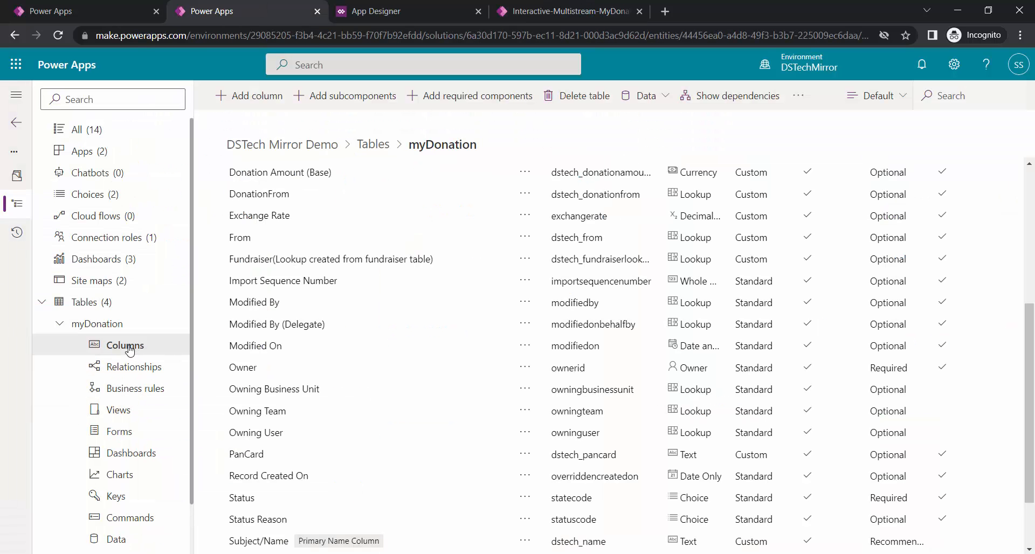
{"action": "scroll", "coordinate": [276, 329], "scroll_direction": "up", "scroll_amount": 3}
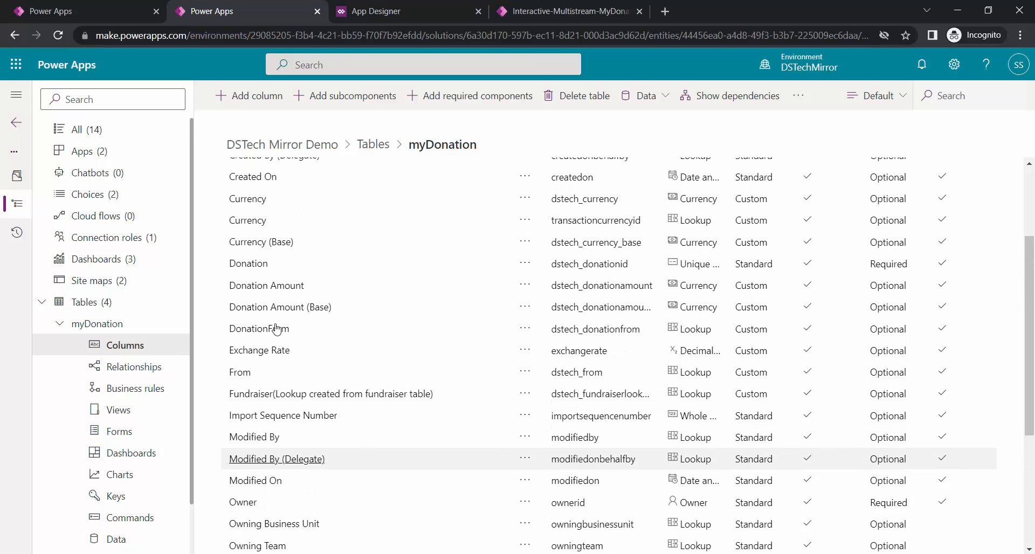
{"action": "left_click", "coordinate": [281, 287]}
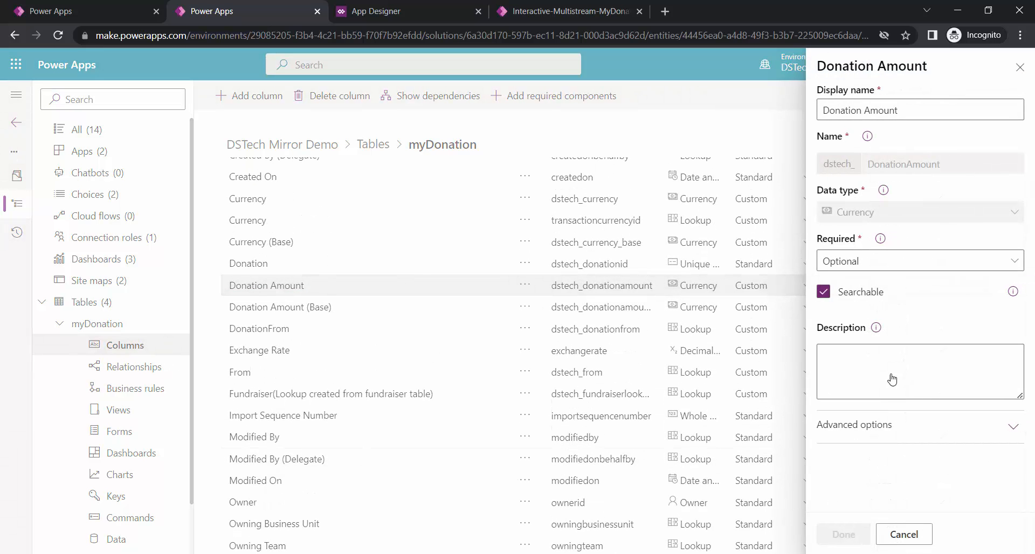
{"action": "left_click", "coordinate": [866, 426]}
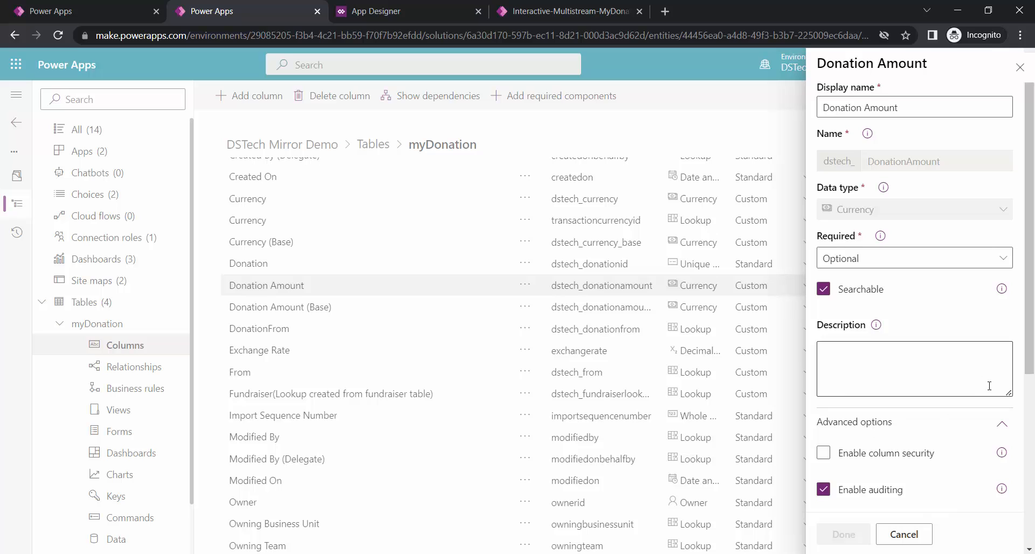
{"action": "scroll", "coordinate": [989, 386], "scroll_direction": "down", "scroll_amount": 4}
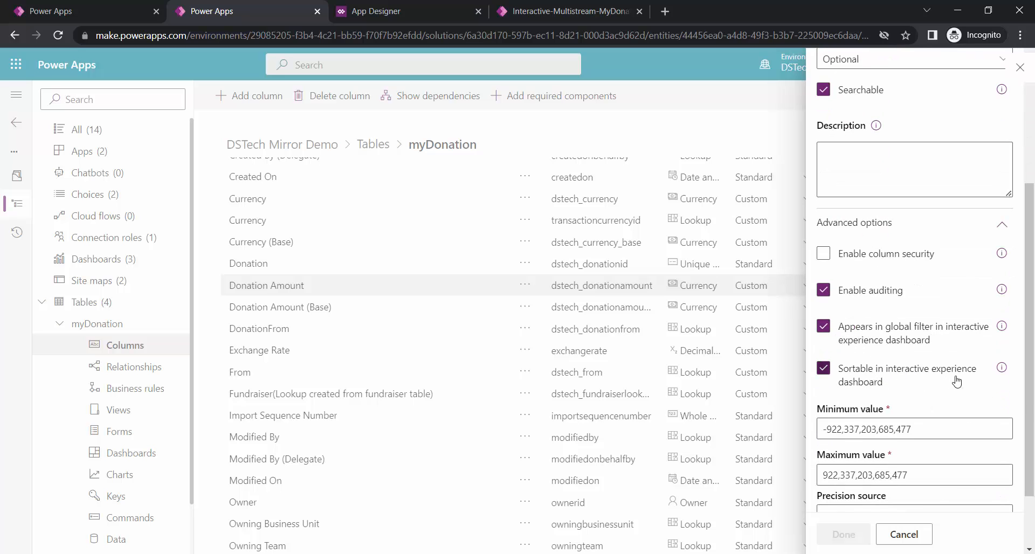
{"action": "left_click", "coordinate": [879, 527]}
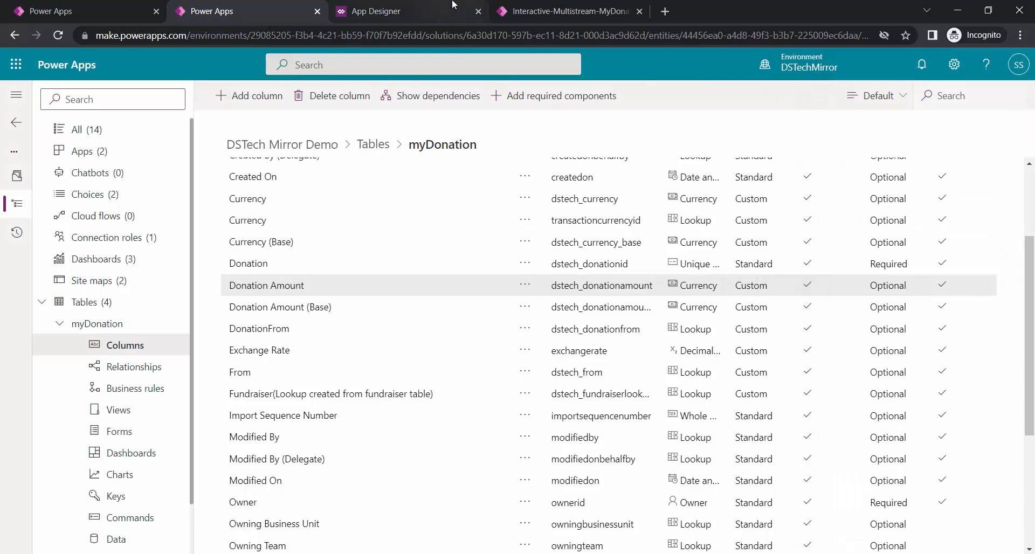
- Return to the Interactive-Multistream-MyDonation dashboard, show its visual filter and expand Donation Amount in the global filter
{"action": "left_click", "coordinate": [452, 6]}
{"action": "left_click", "coordinate": [560, 11]}
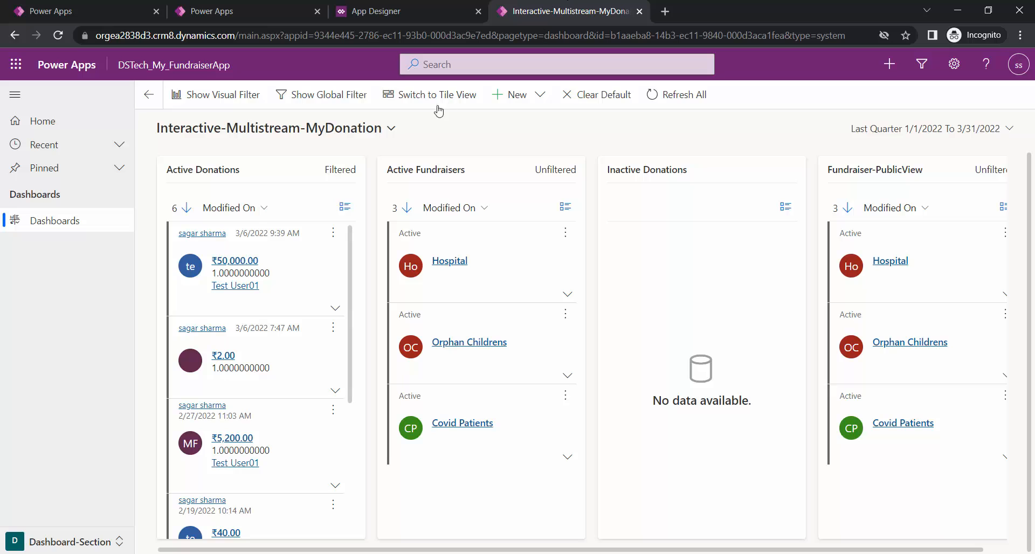
{"action": "left_click", "coordinate": [234, 98]}
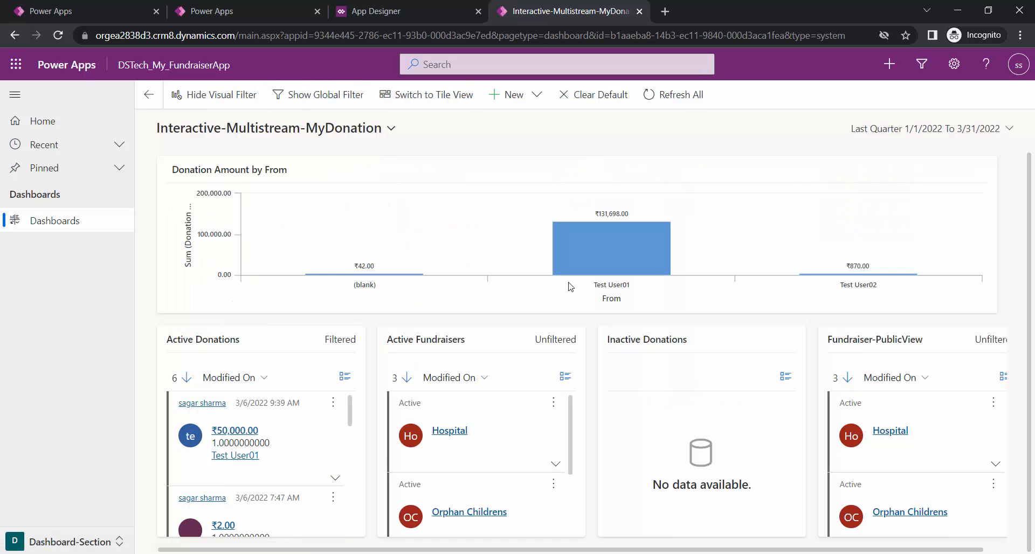
{"action": "left_click", "coordinate": [321, 96]}
{"action": "left_click", "coordinate": [178, 243]}
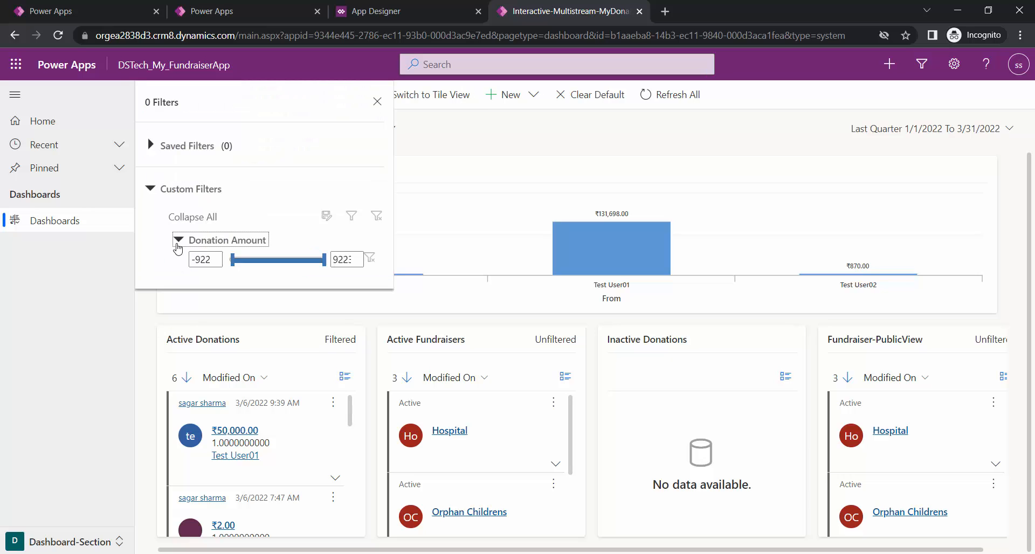
- Apply a global filter limiting Donation Amount to the range 50000 to 100000 on the Interactive-Multistream-MyDonation dashboard
{"action": "left_click", "coordinate": [205, 254]}
{"action": "type", "text": "-500"}
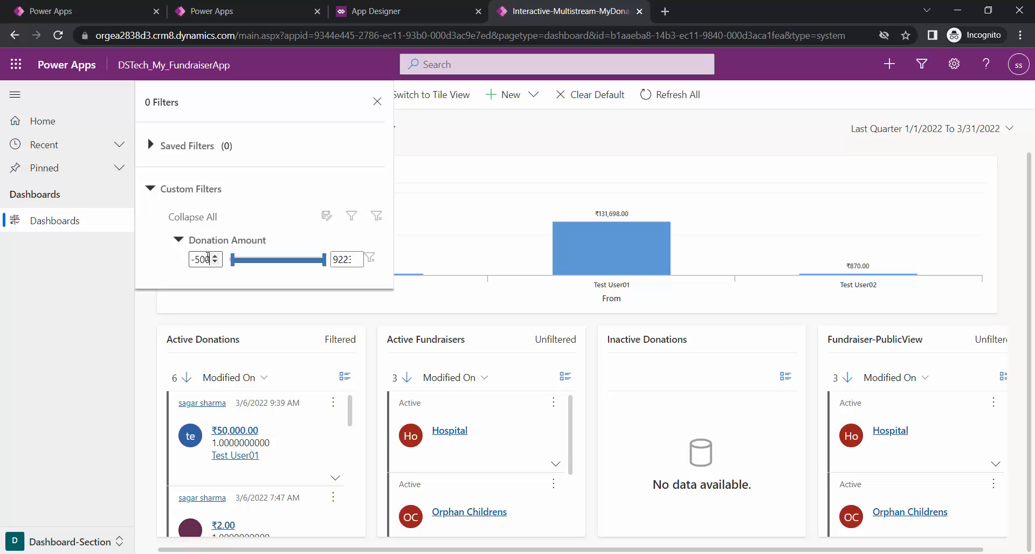
{"action": "key", "text": "ctrl+a"}
{"action": "type", "text": "5000"}
{"action": "key", "text": "Return"}
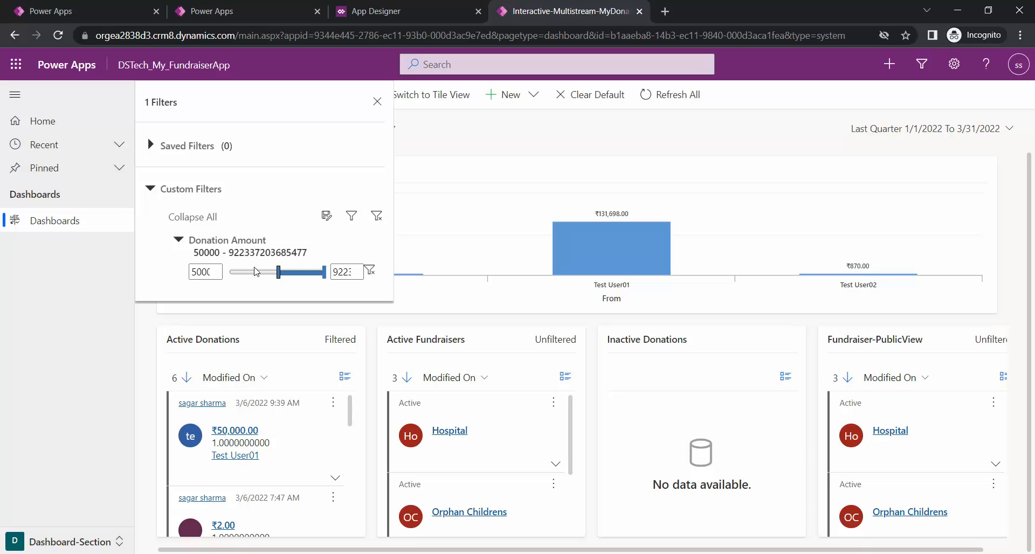
{"action": "left_click", "coordinate": [339, 272]}
{"action": "key", "text": "ctrl+a"}
{"action": "type", "text": "1"}
{"action": "type", "text": "000"}
{"action": "type", "text": "00"}
{"action": "left_click", "coordinate": [351, 215]}
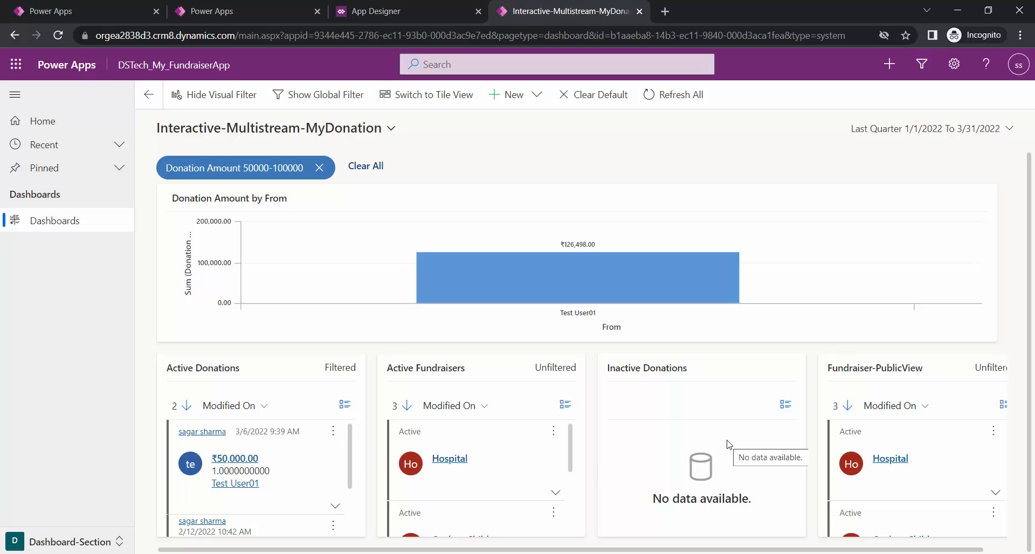
- Compare the dashboard's tile and stream views with the visual filter hidden, and show the tile view together with the visual filter
{"action": "left_click", "coordinate": [224, 99]}
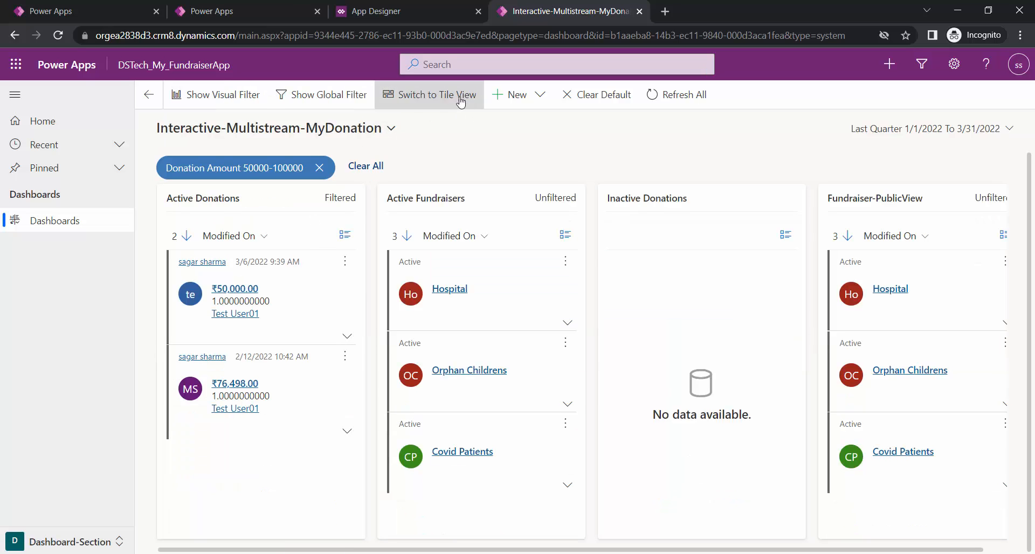
{"action": "left_click", "coordinate": [414, 107]}
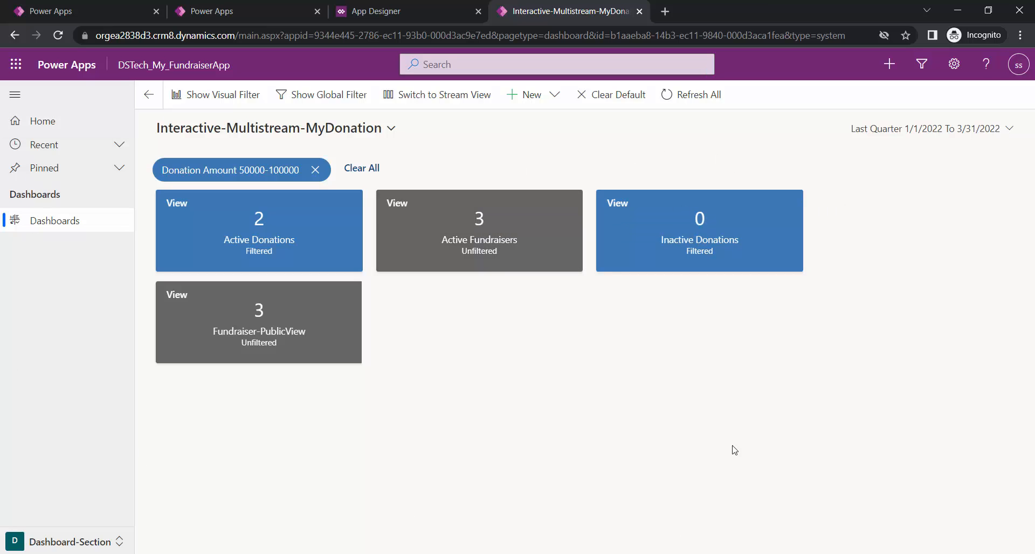
{"action": "left_click", "coordinate": [421, 103]}
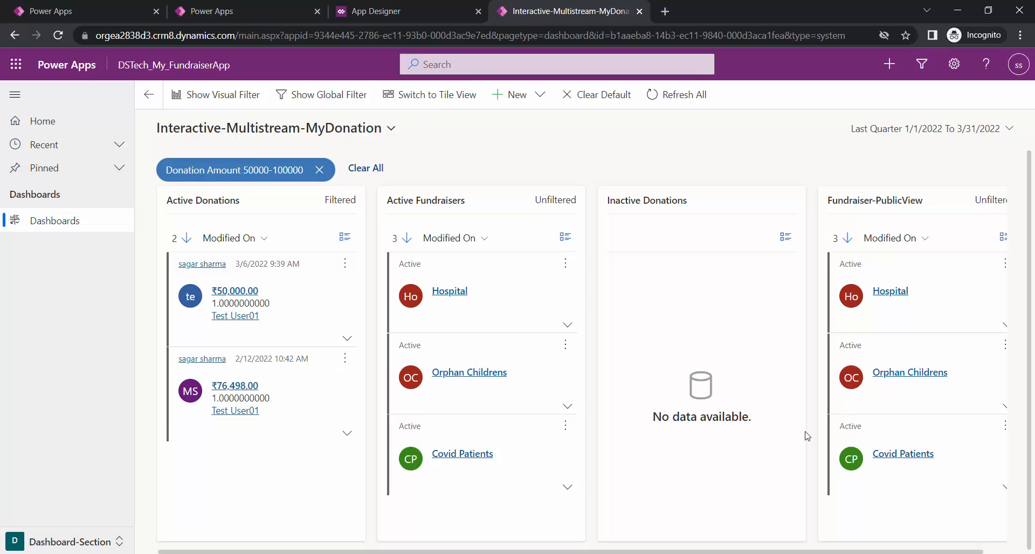
{"action": "left_click", "coordinate": [208, 95]}
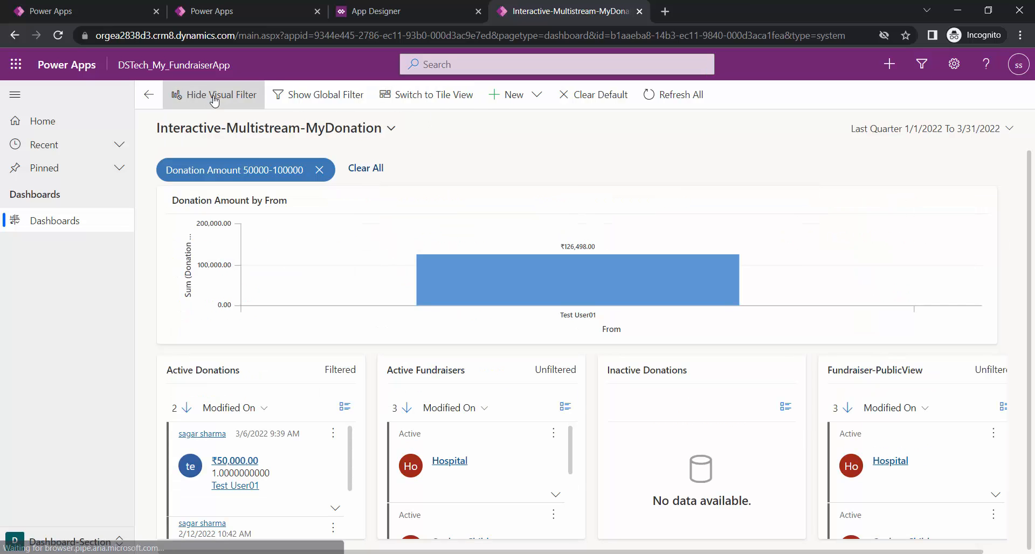
{"action": "left_click", "coordinate": [443, 95]}
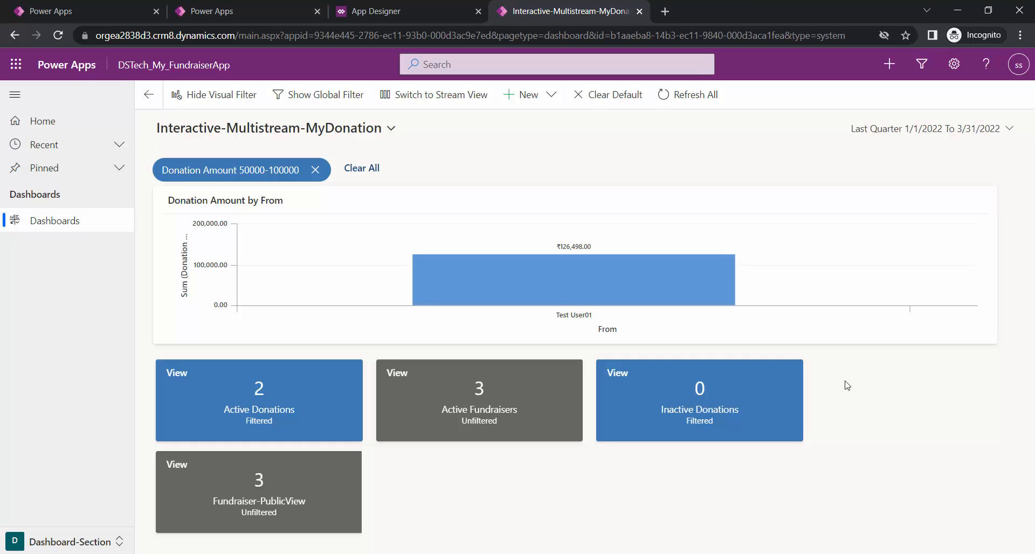
- Open the Interactive-Single Stream-MyDonation dashboard, check the dashboard types slide in PowerPoint and return to the dashboard
{"action": "left_click", "coordinate": [355, 129]}
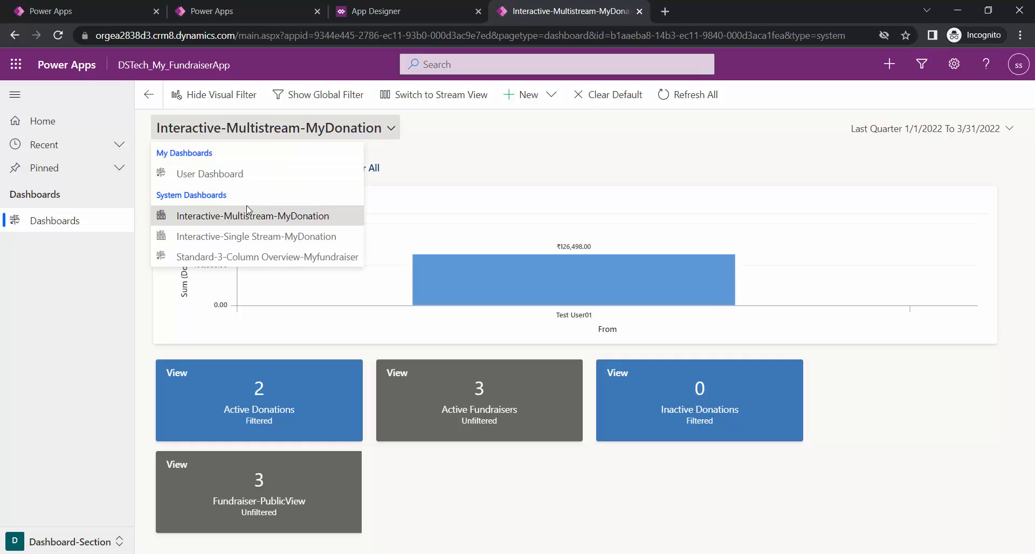
{"action": "left_click", "coordinate": [232, 237]}
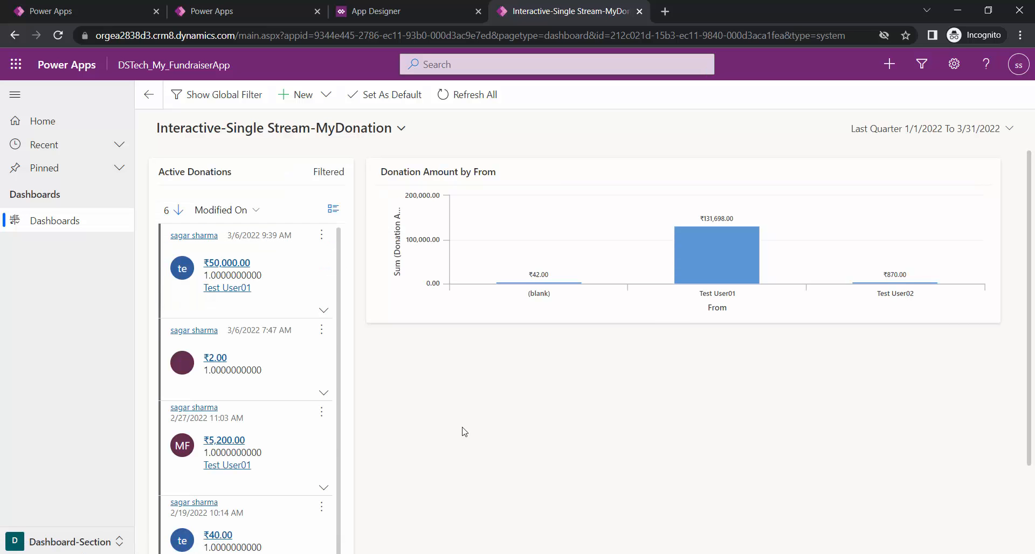
{"action": "key", "text": "alt+Tab"}
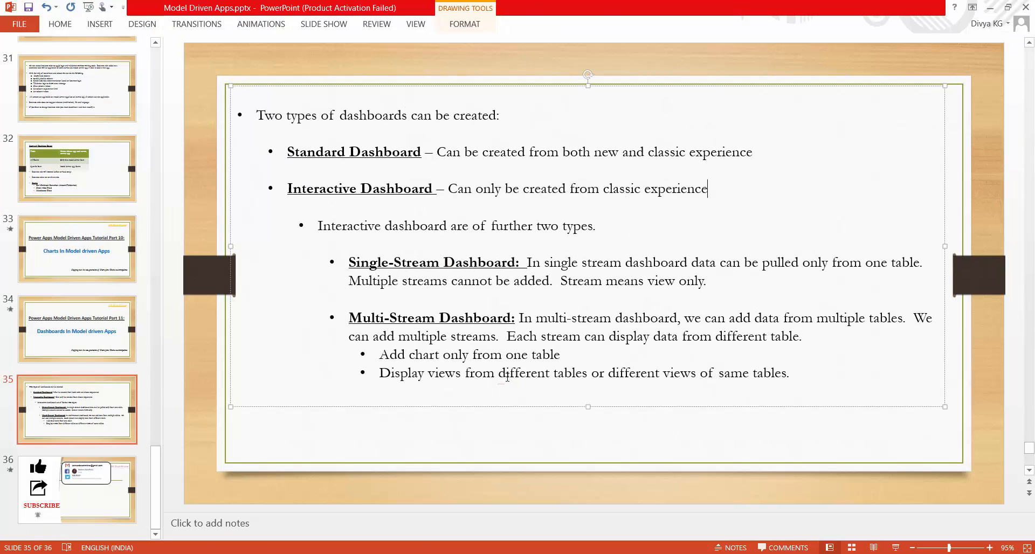
{"action": "key", "text": "alt+Tab"}
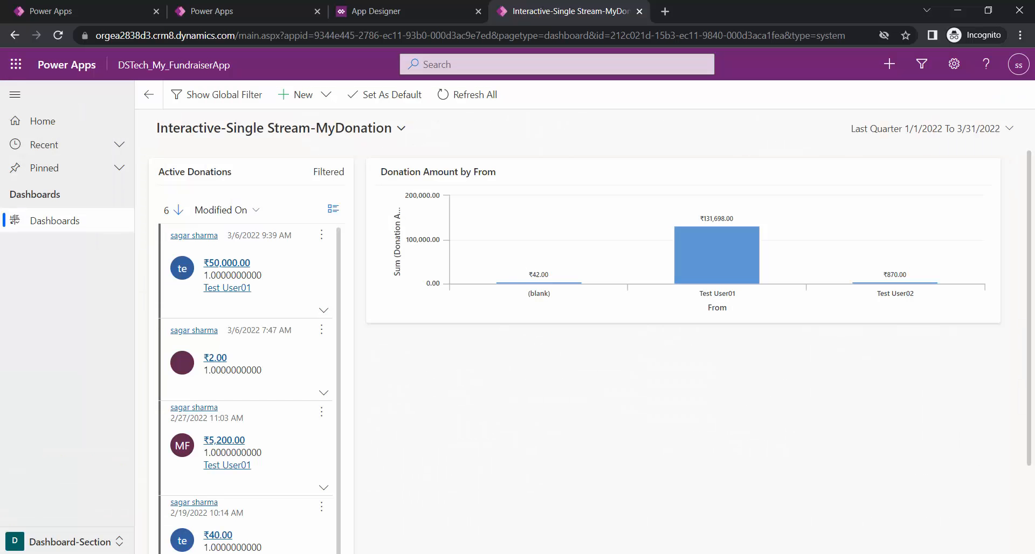